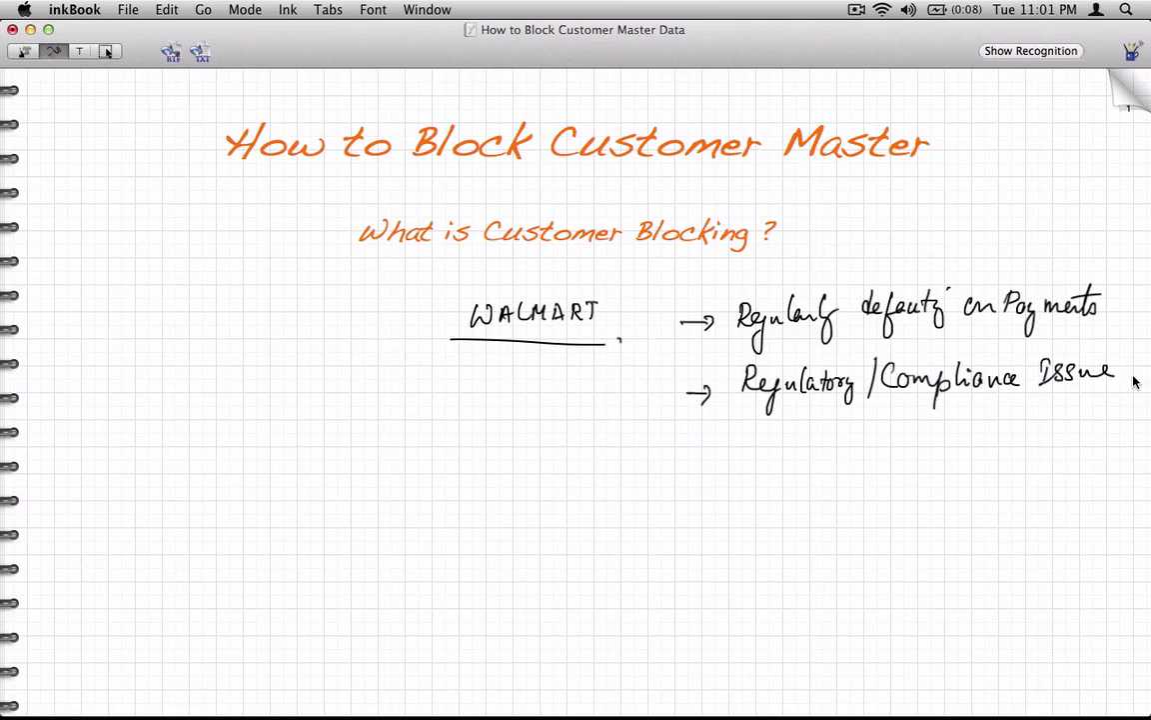
On page 2, circle VD05 and label it "Block" with an arrow, and handwrite VD01, 02, 03 above the small screenshot
left_click(1121, 100)
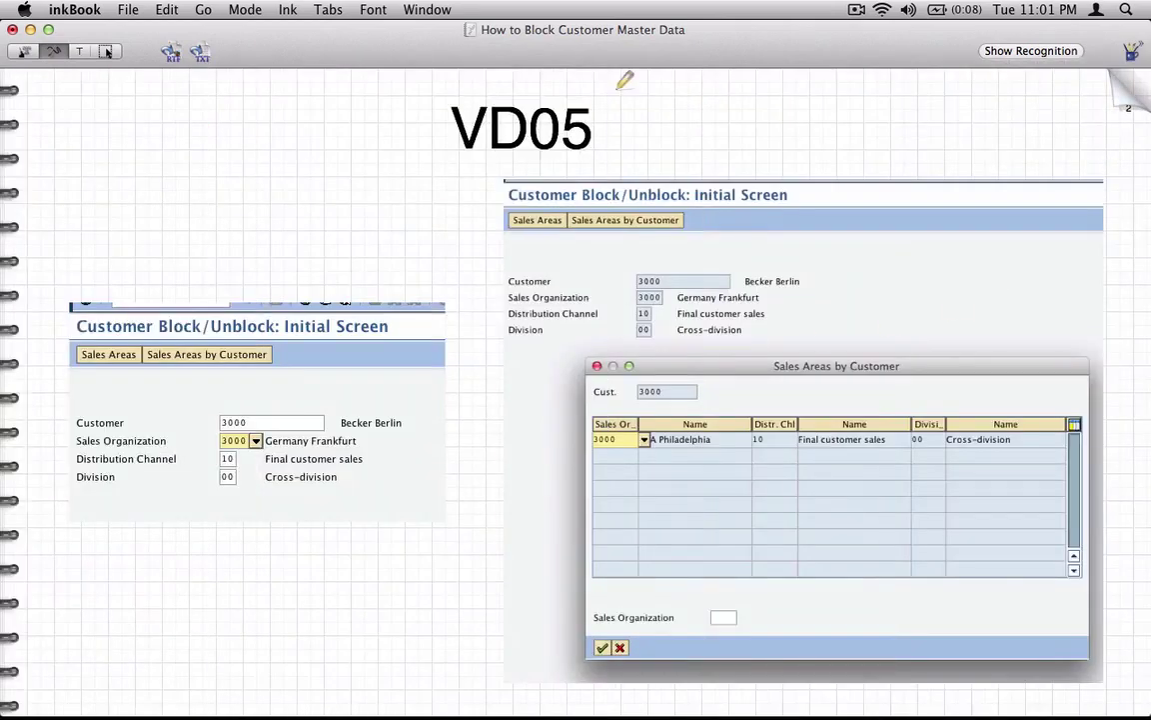
mouse_move(605, 100)
left_mouse_down()
mouse_move(508, 77)
mouse_move(445, 95)
mouse_move(440, 148)
mouse_move(530, 163)
mouse_move(611, 125)
mouse_move(610, 104)
left_mouse_up()
mouse_move(143, 91)
left_mouse_down()
mouse_move(180, 97)
mouse_move(170, 88)
mouse_move(166, 110)
left_mouse_up()
mouse_move(199, 86)
left_mouse_down()
mouse_move(181, 141)
mouse_move(197, 121)
mouse_move(205, 146)
mouse_move(184, 180)
mouse_move(197, 163)
mouse_move(214, 177)
mouse_move(198, 182)
left_mouse_up()
left_click_drag(612, 131, 648, 142)
left_click_drag(648, 118, 650, 140)
mouse_move(664, 116)
left_mouse_down()
mouse_move(665, 141)
mouse_move(678, 128)
mouse_move(702, 144)
left_mouse_up()
left_click_drag(712, 122, 714, 144)
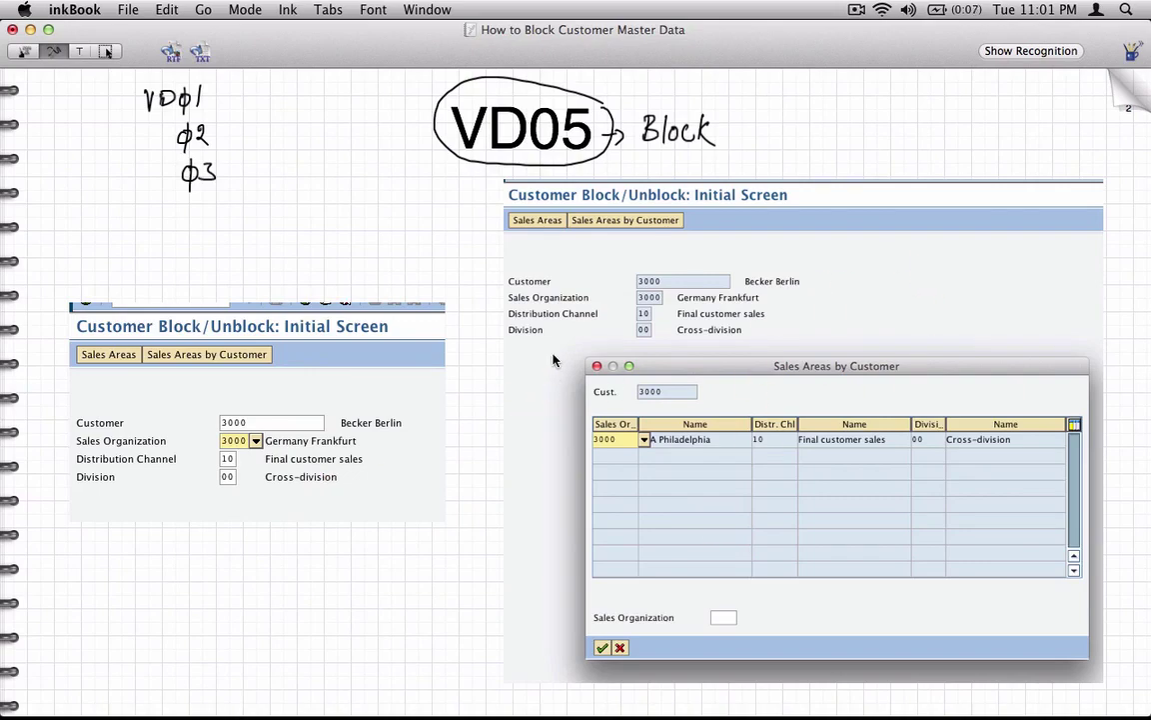
Switch to SAPGUI and dismiss the closed-connection error
key("super+Tab")
key("super+Tab")
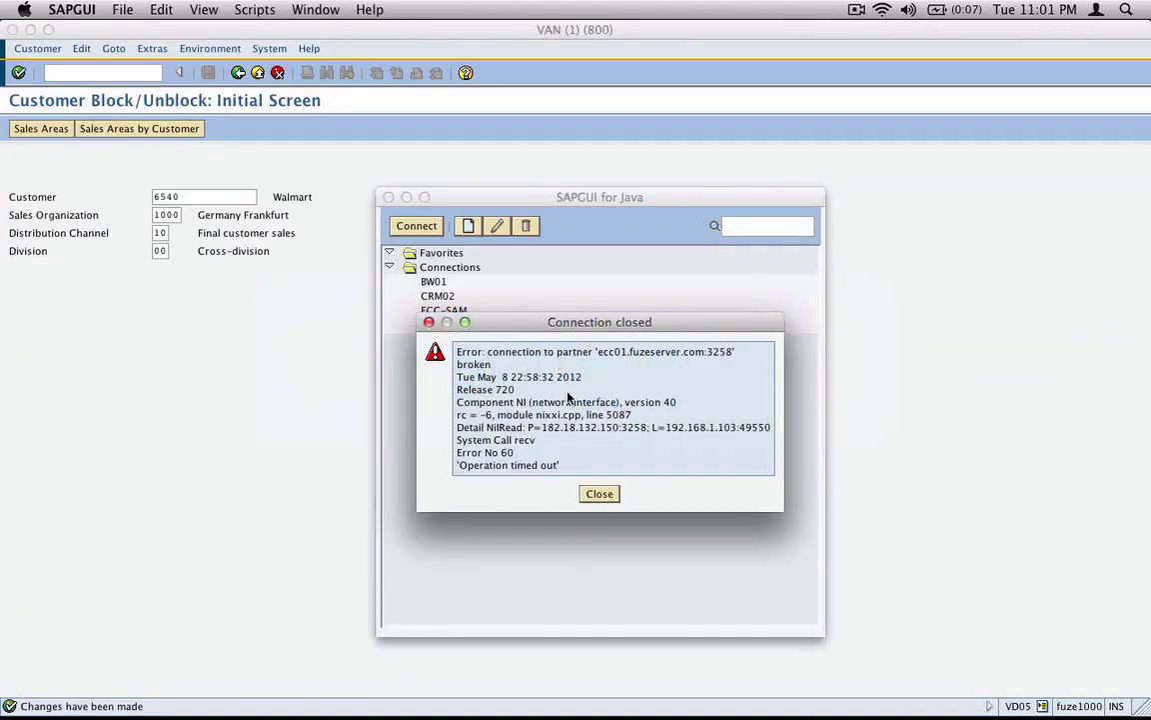
left_click(602, 496)
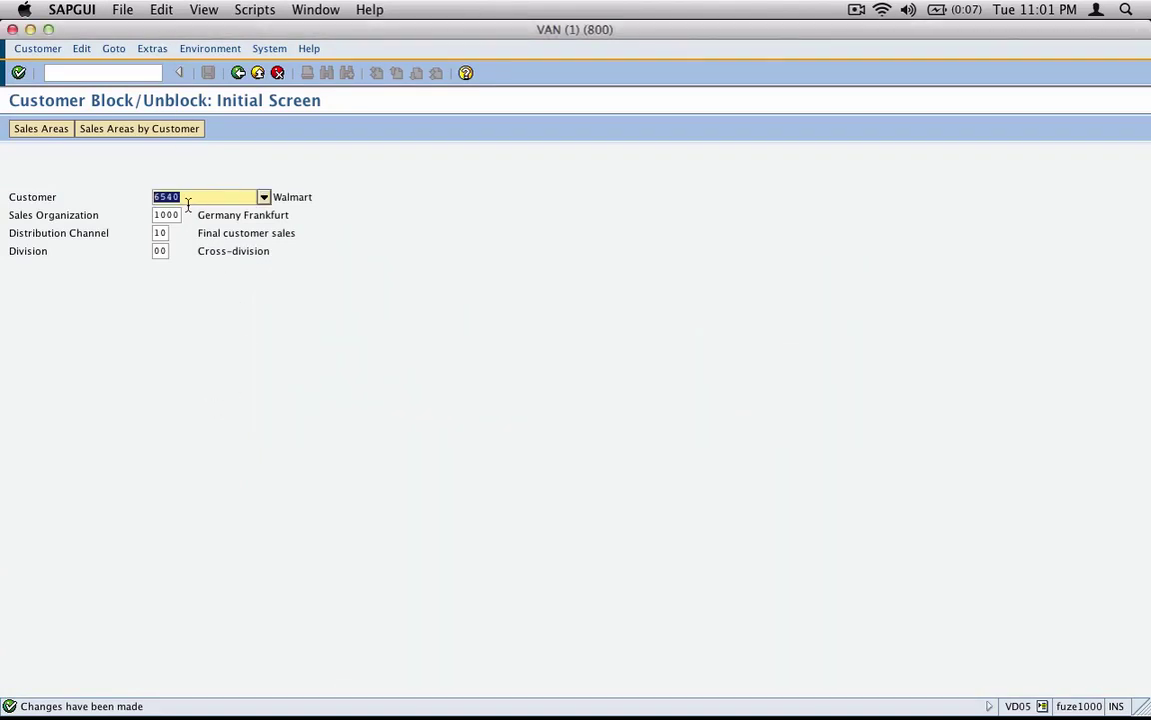
Return to the SAP Easy Access screen and try to open transaction vd05
left_click(237, 72)
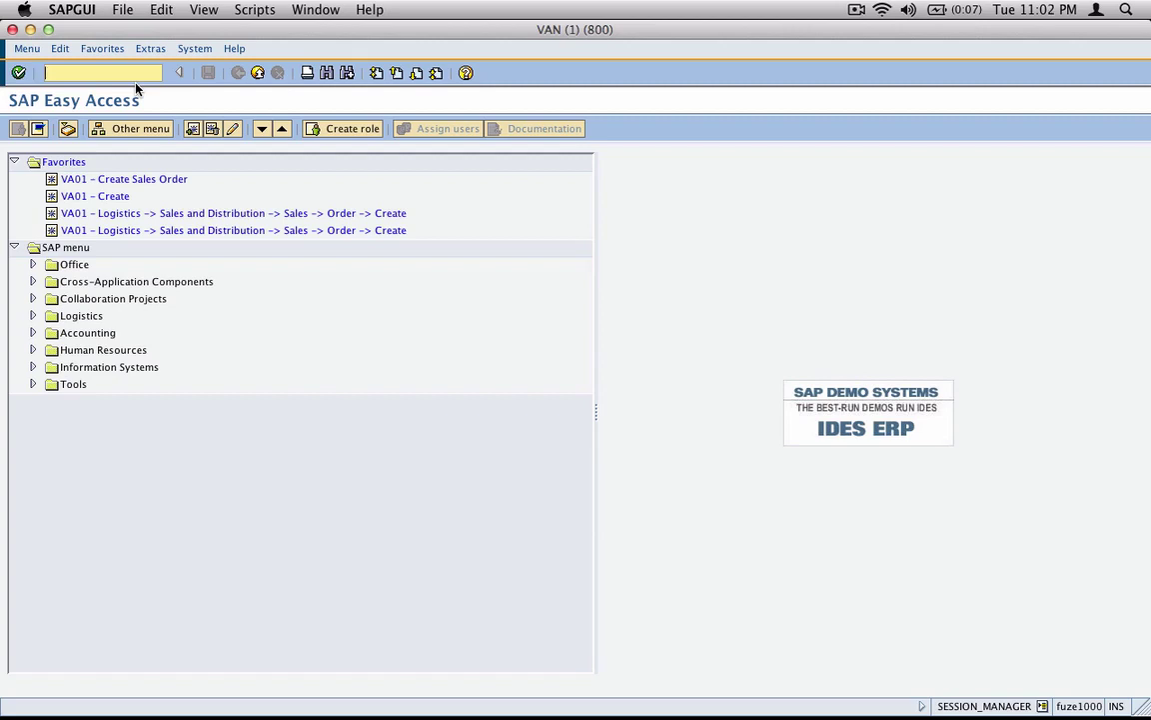
type("vd05")
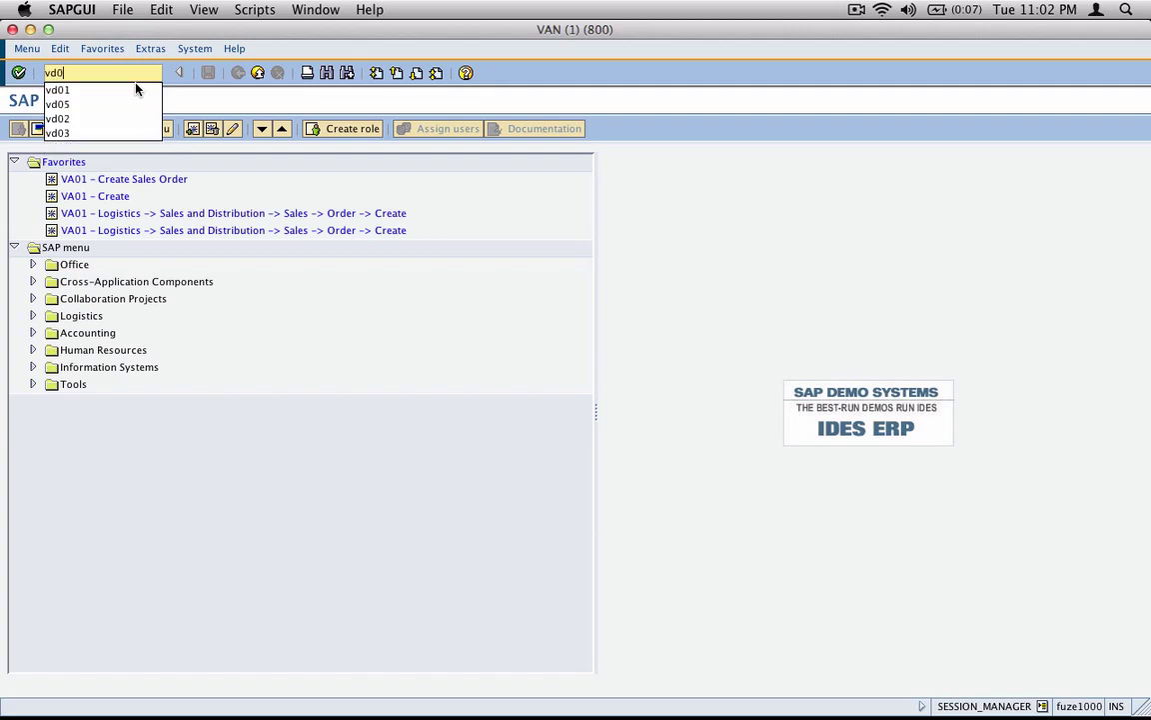
left_click(18, 72)
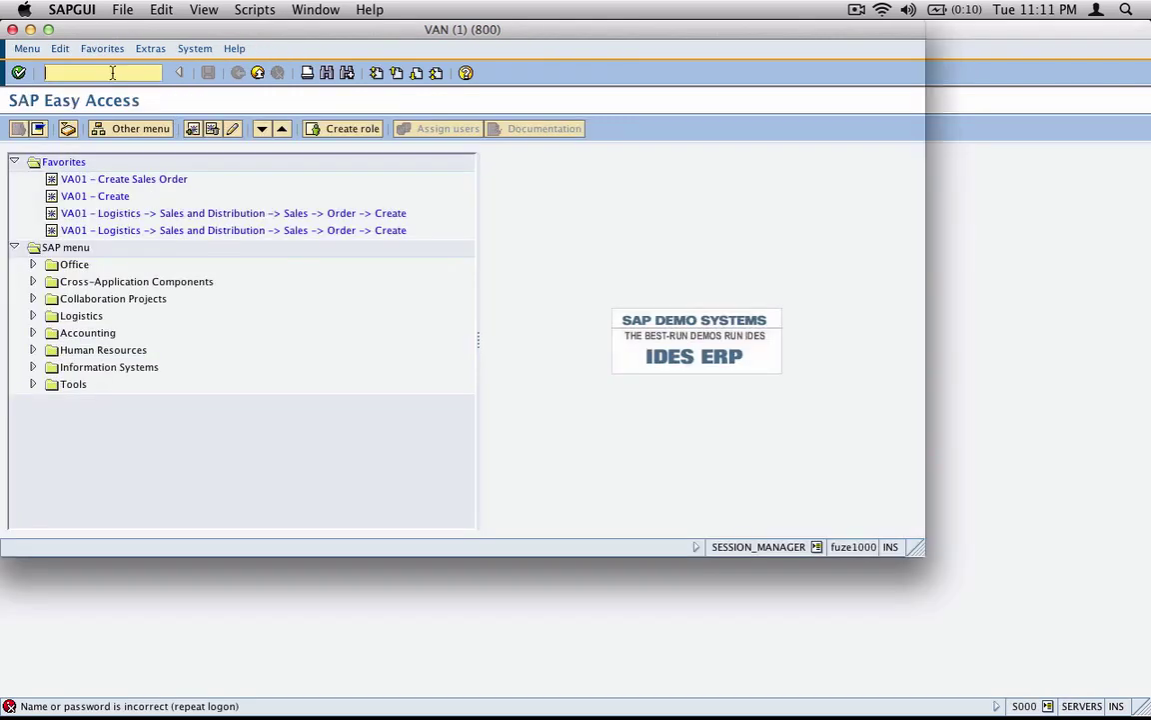
Open the customer block/unblock transaction with code vd05
left_click(112, 72)
type("vd05")
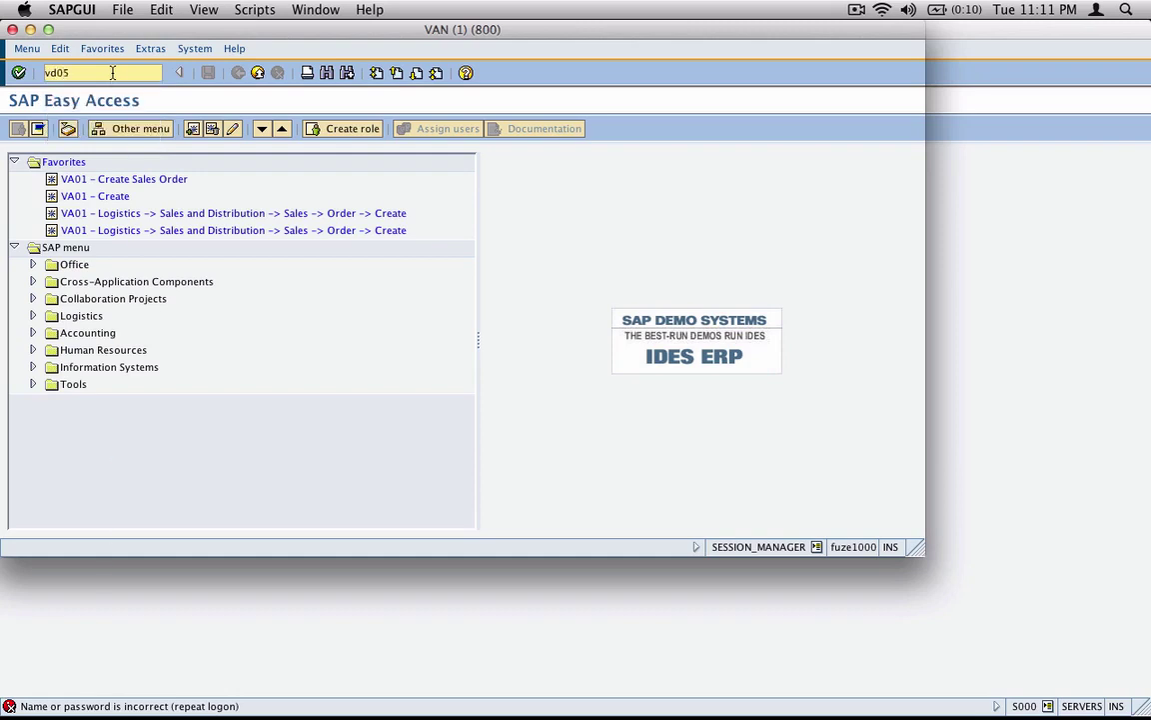
key("Return")
Choose sales area 1000 / 10 / 00 from the Walmart customer's sales areas and open its block details
left_click(193, 196)
left_click_drag(194, 196, 141, 193)
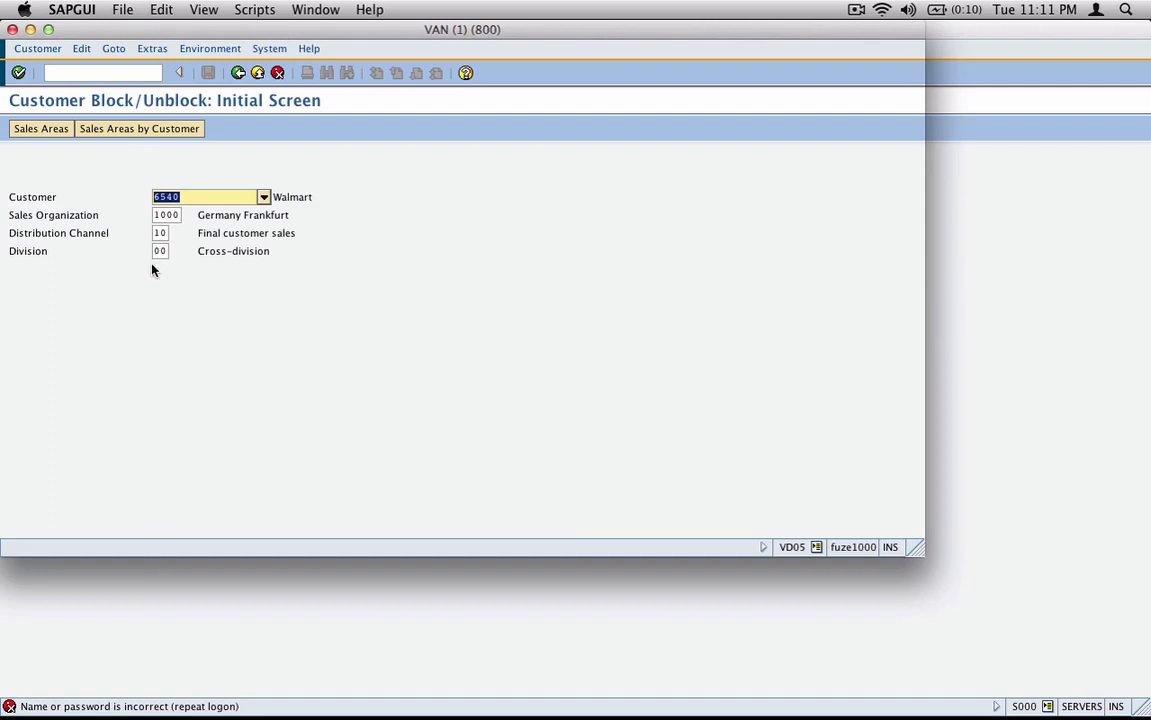
left_click(170, 131)
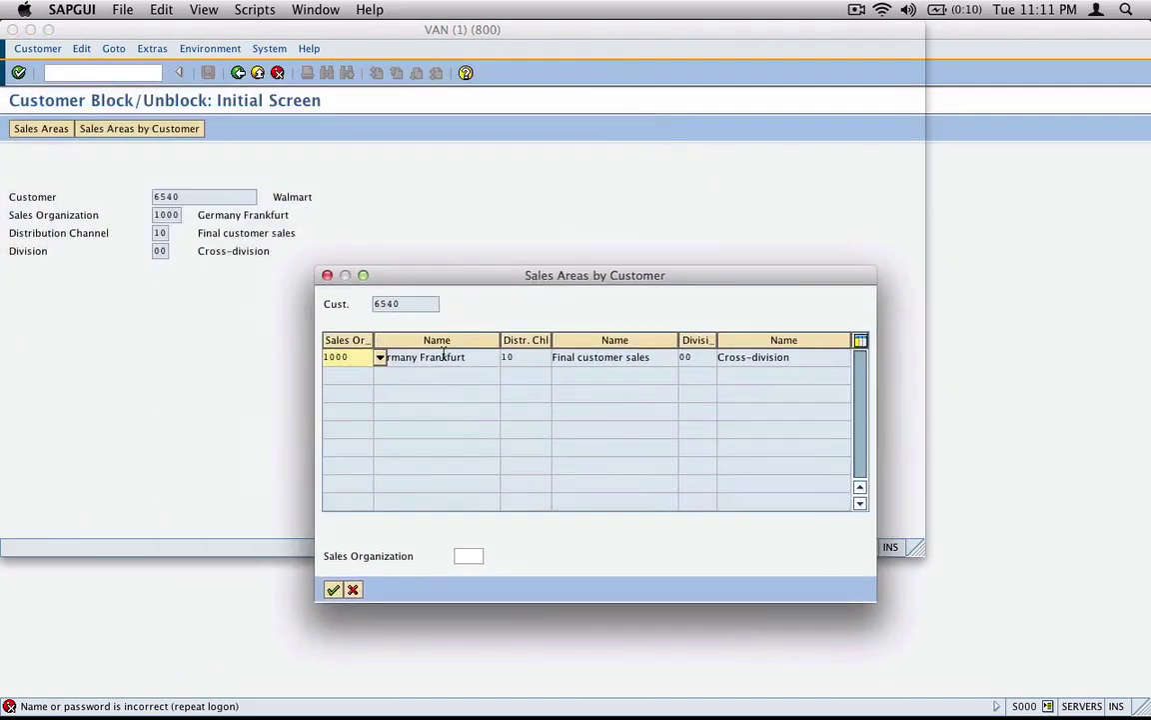
double_click(336, 357)
left_click(334, 592)
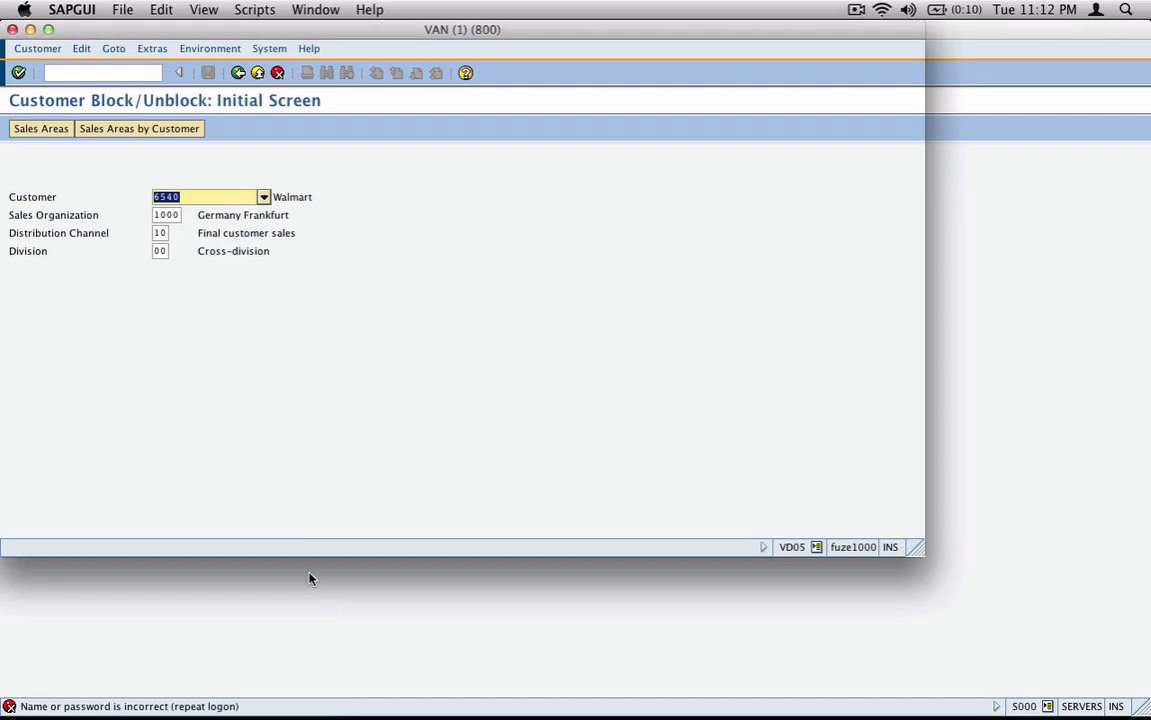
left_click(19, 71)
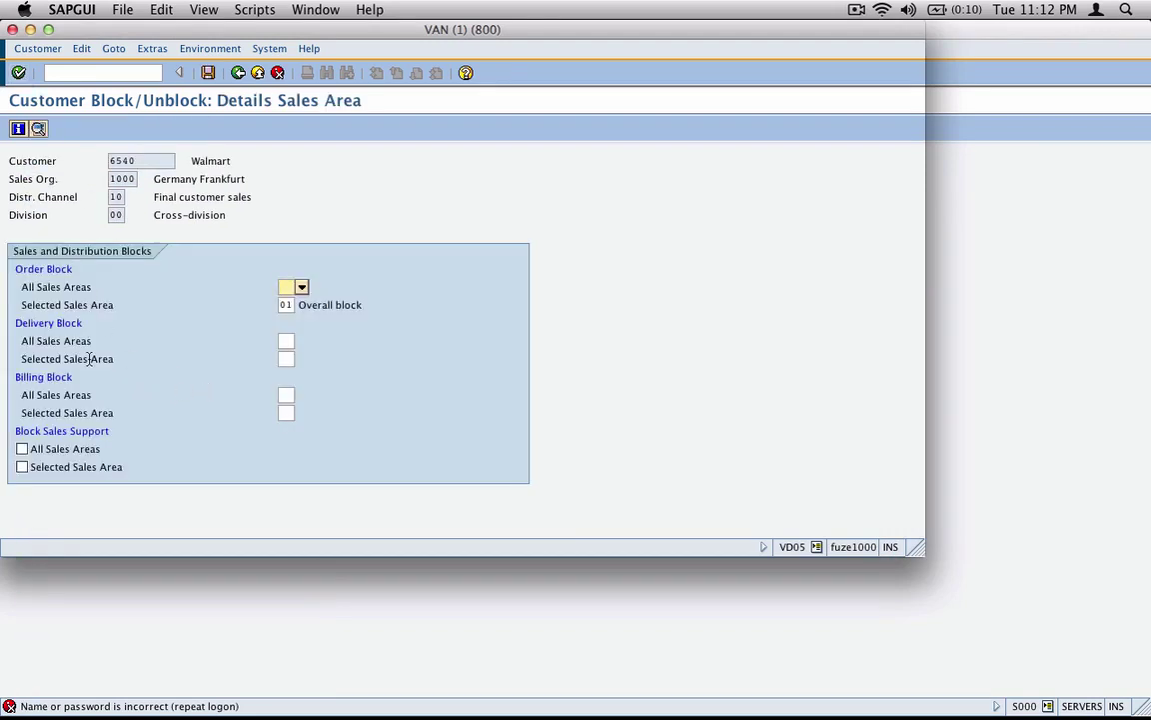
Examine the selected sales area's order block and the available order block reasons, leaving the list without choosing one
double_click(144, 156)
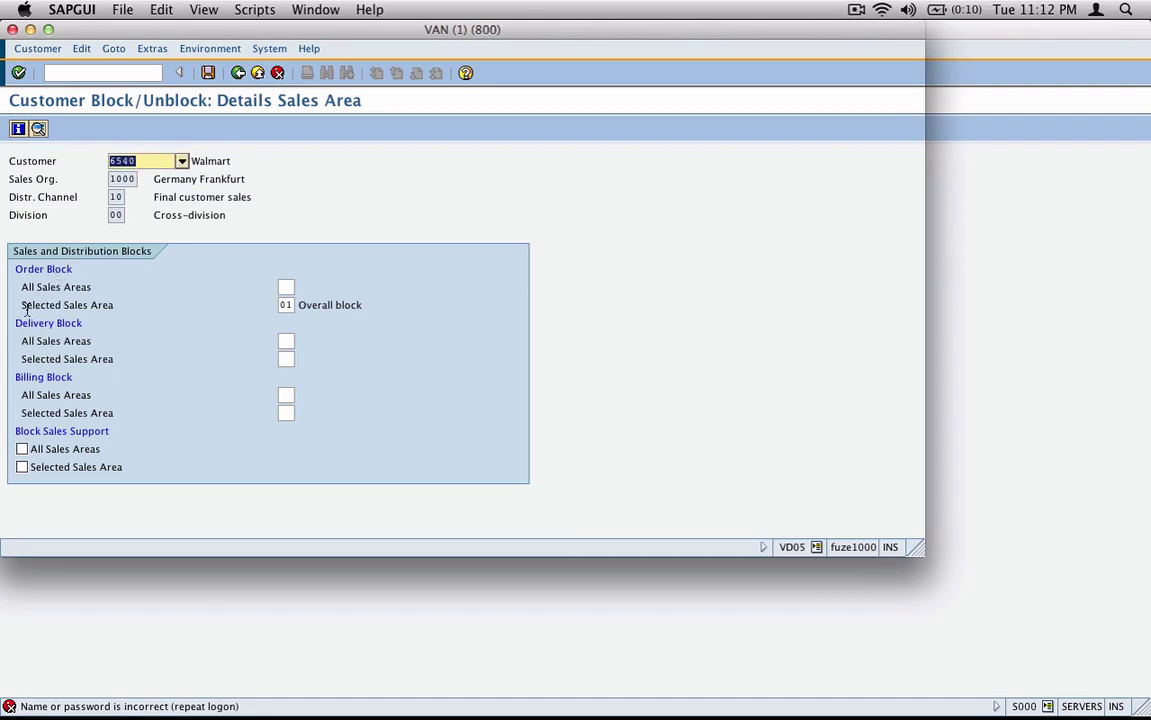
left_click_drag(110, 179, 152, 195)
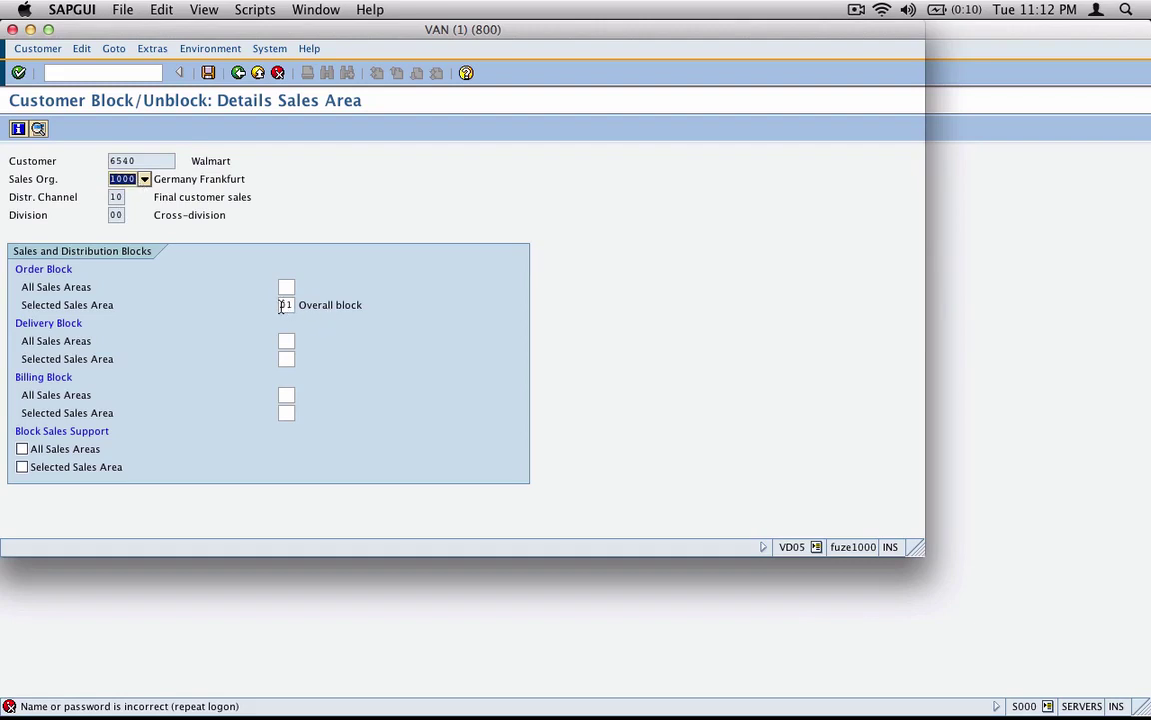
left_click_drag(282, 306, 292, 305)
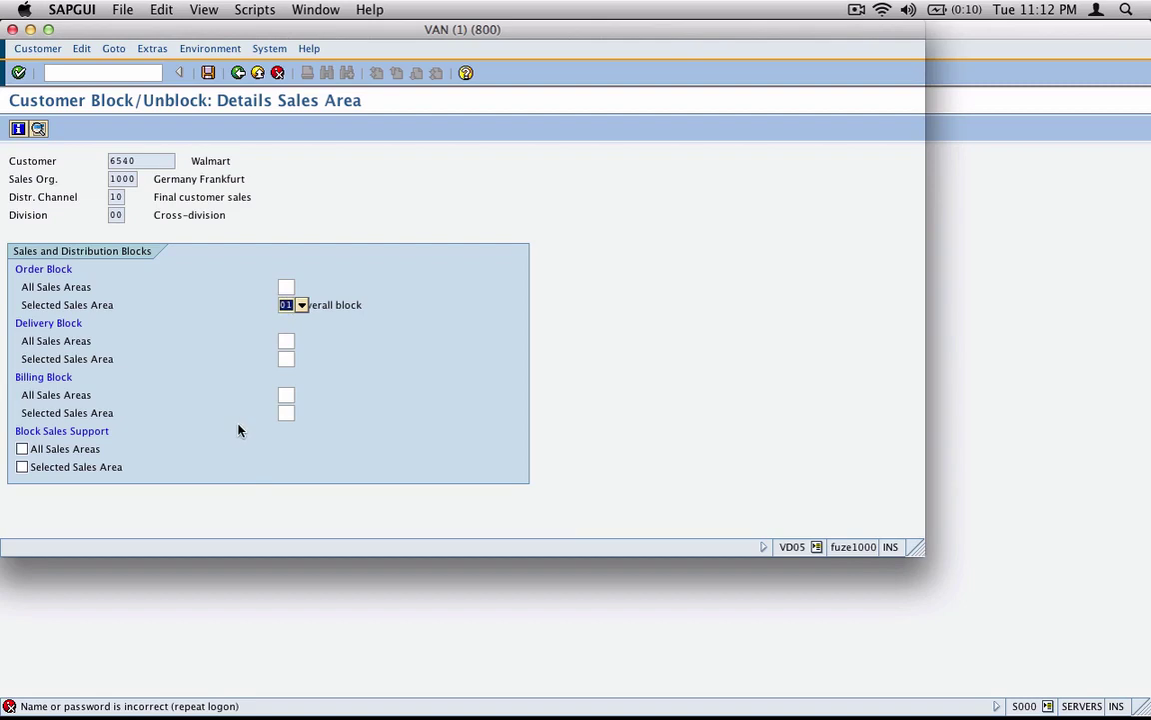
left_click(287, 305)
left_click(301, 305)
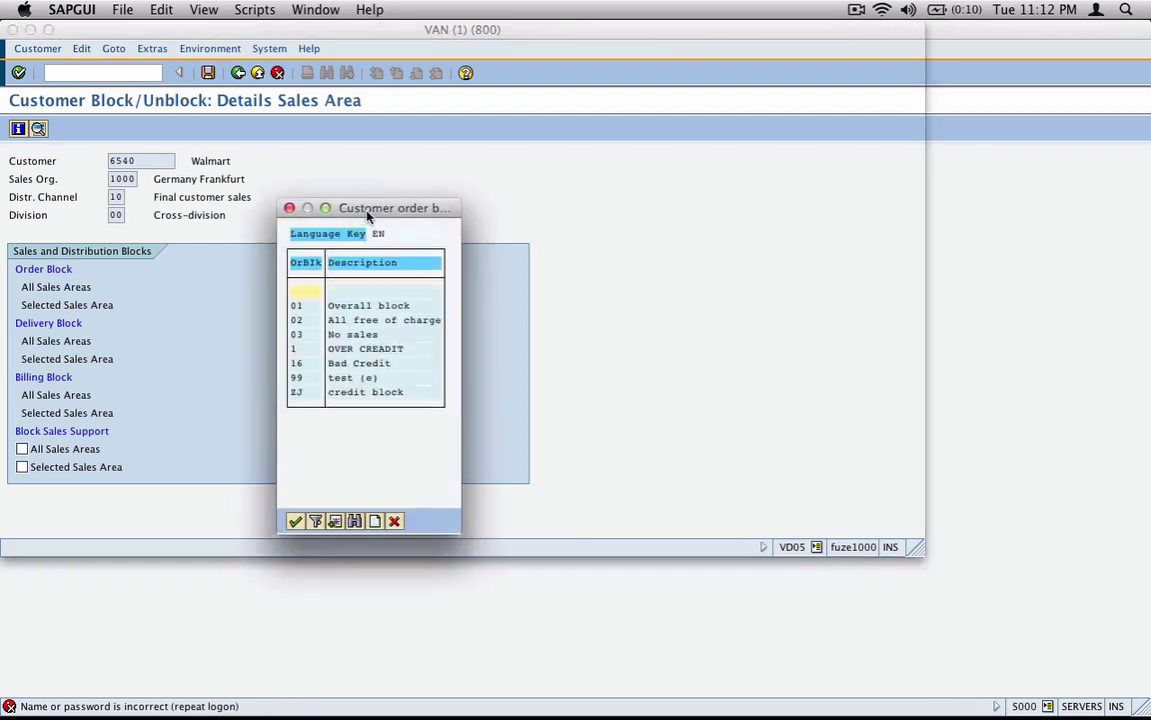
left_click_drag(468, 208, 617, 204)
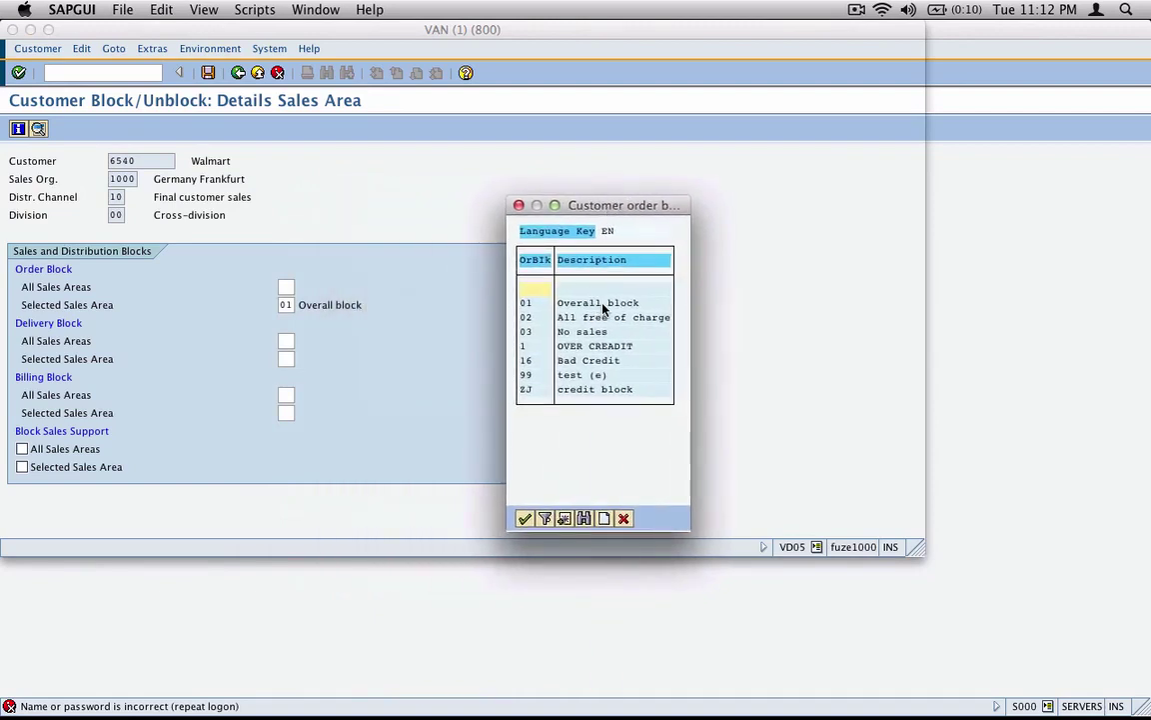
left_click(599, 361)
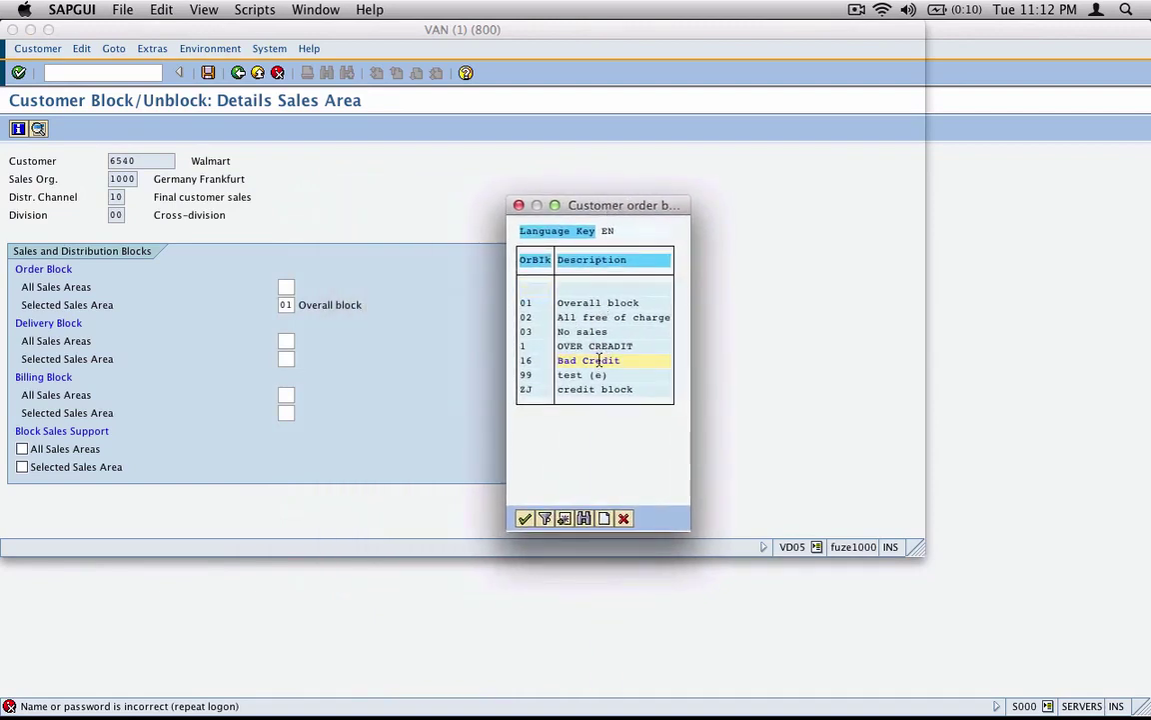
left_click(623, 518)
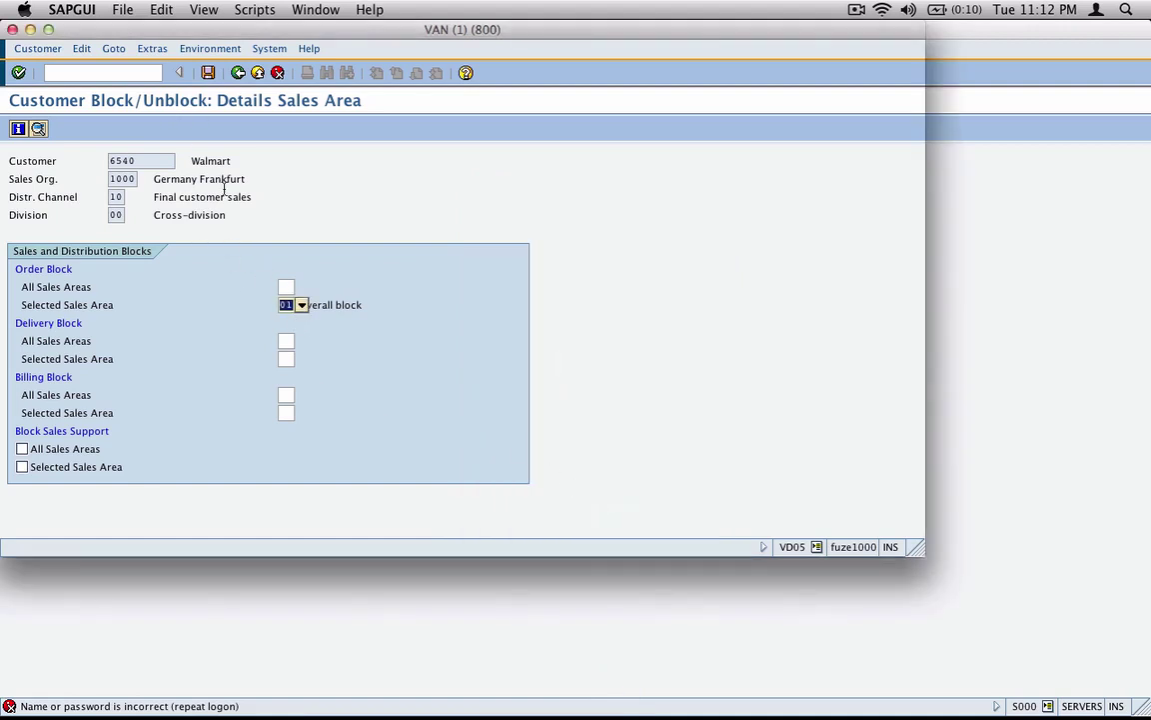
Save the customer's block details and open transaction va01 for creating a sales order
left_click(208, 72)
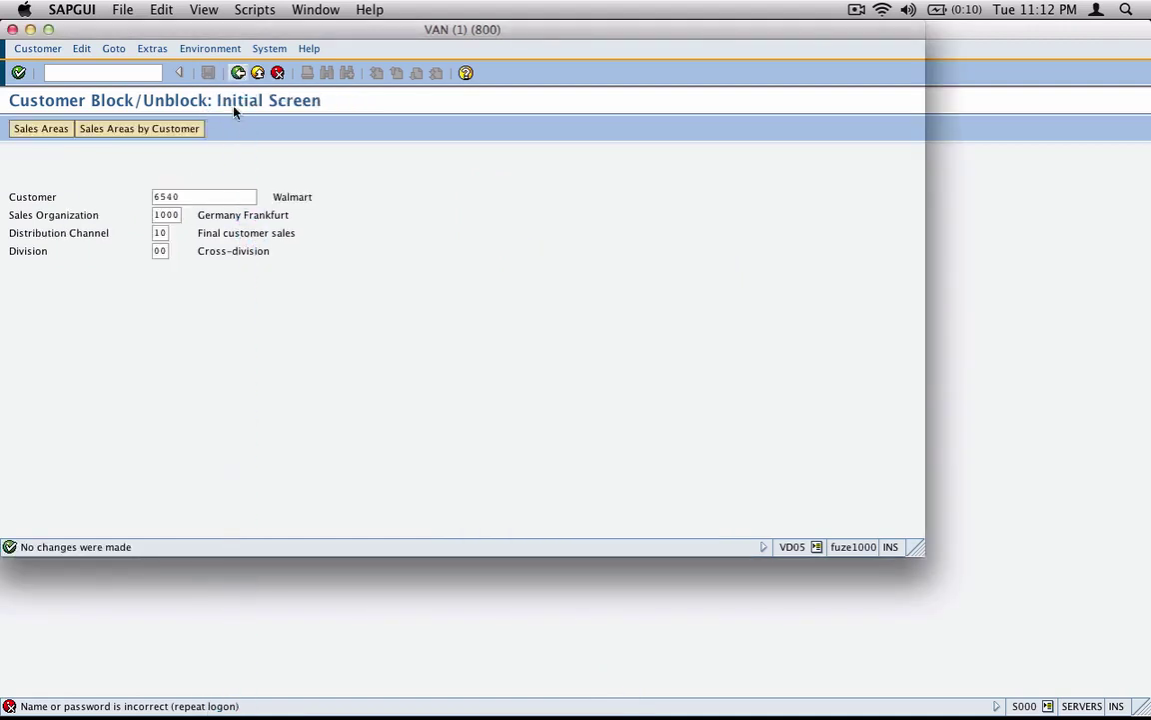
left_click(238, 72)
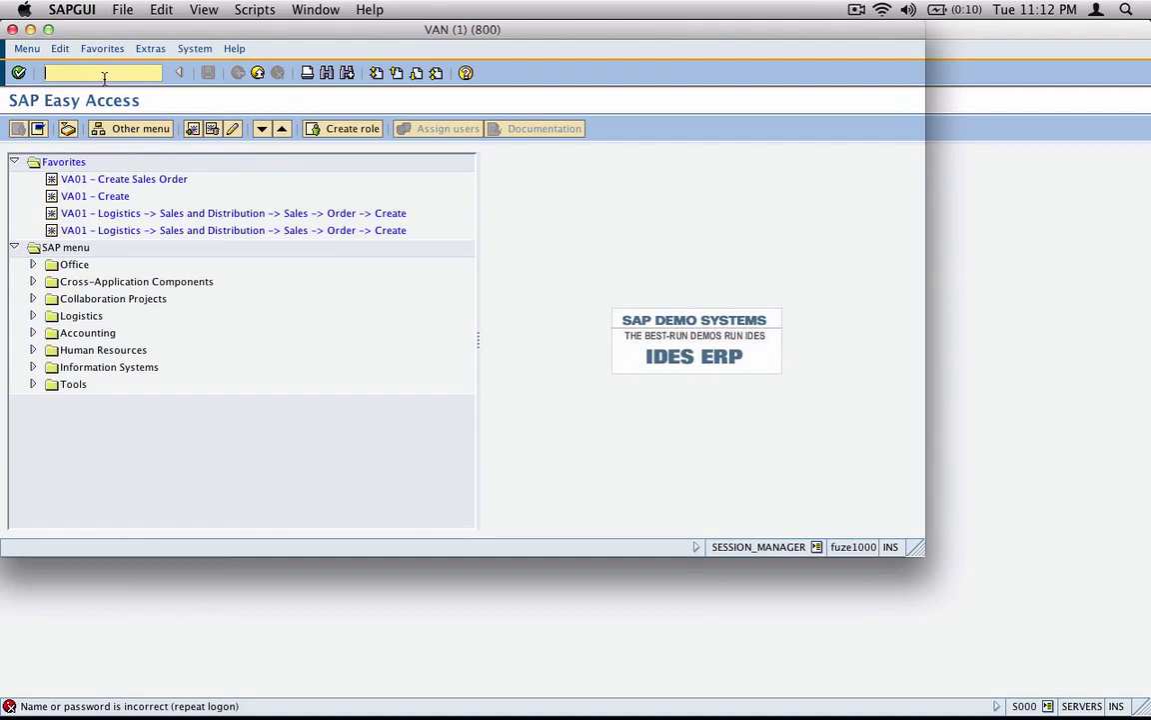
type("va01")
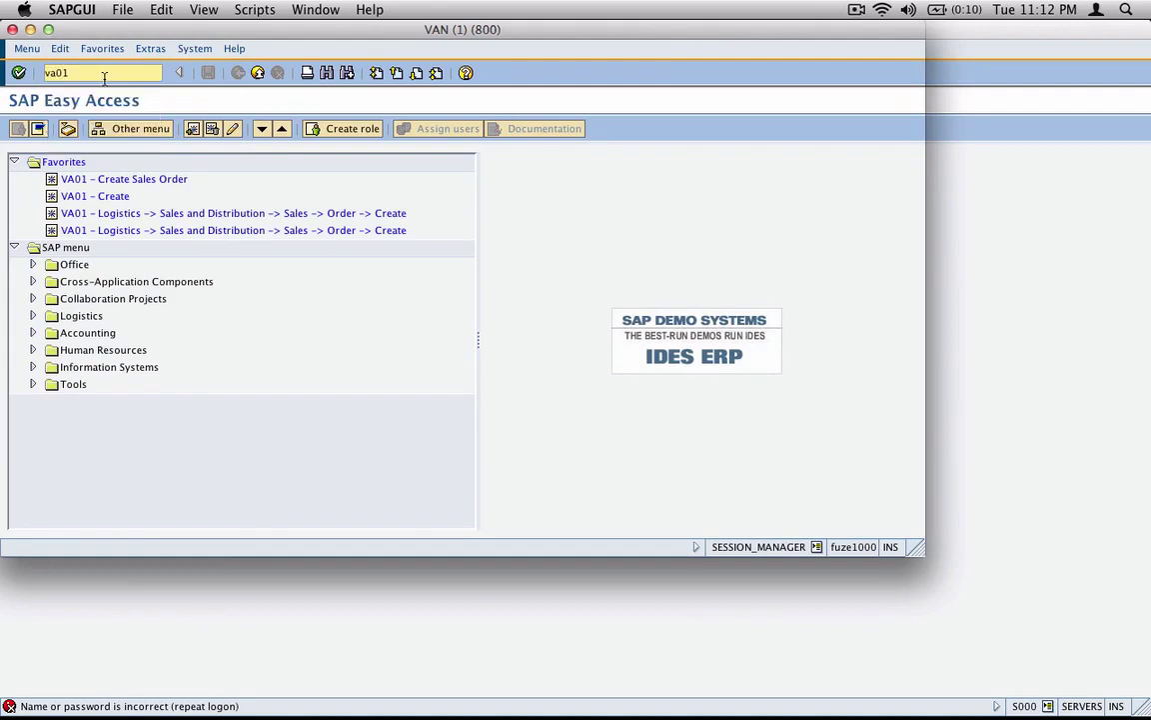
key("Return")
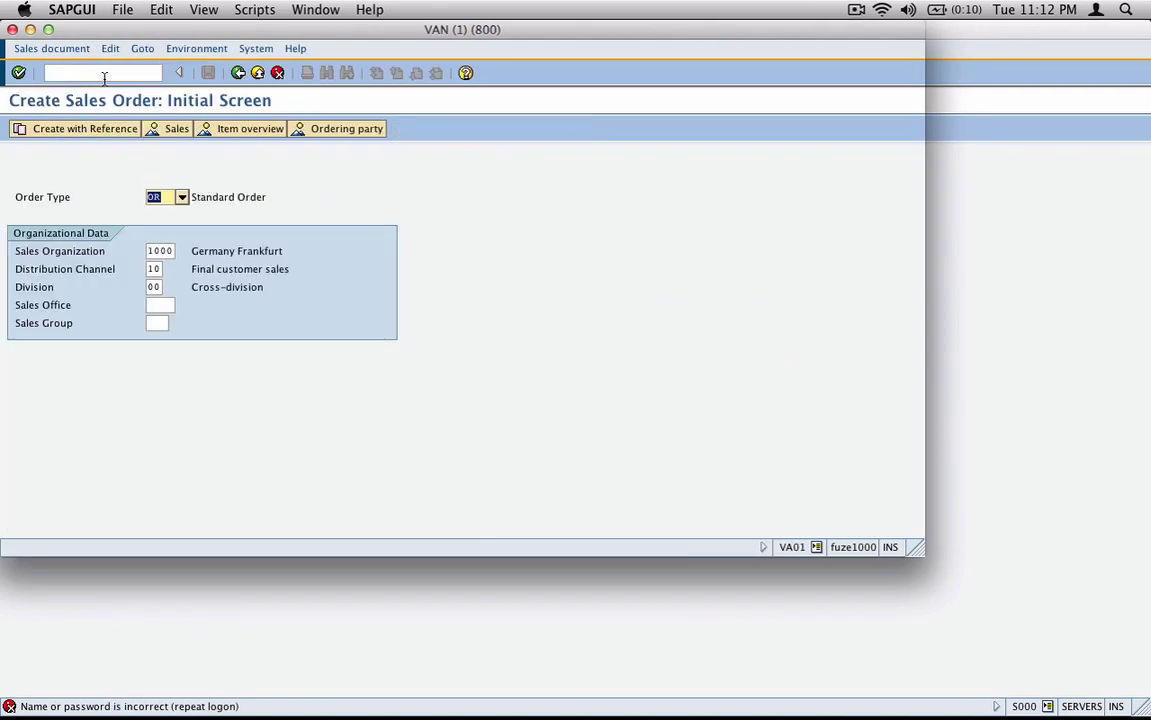
Start a standard order for sales organization 1000, channel 10, division 00, and enter the blocked customer's number as sold-to party
left_click(148, 251)
key("Tab")
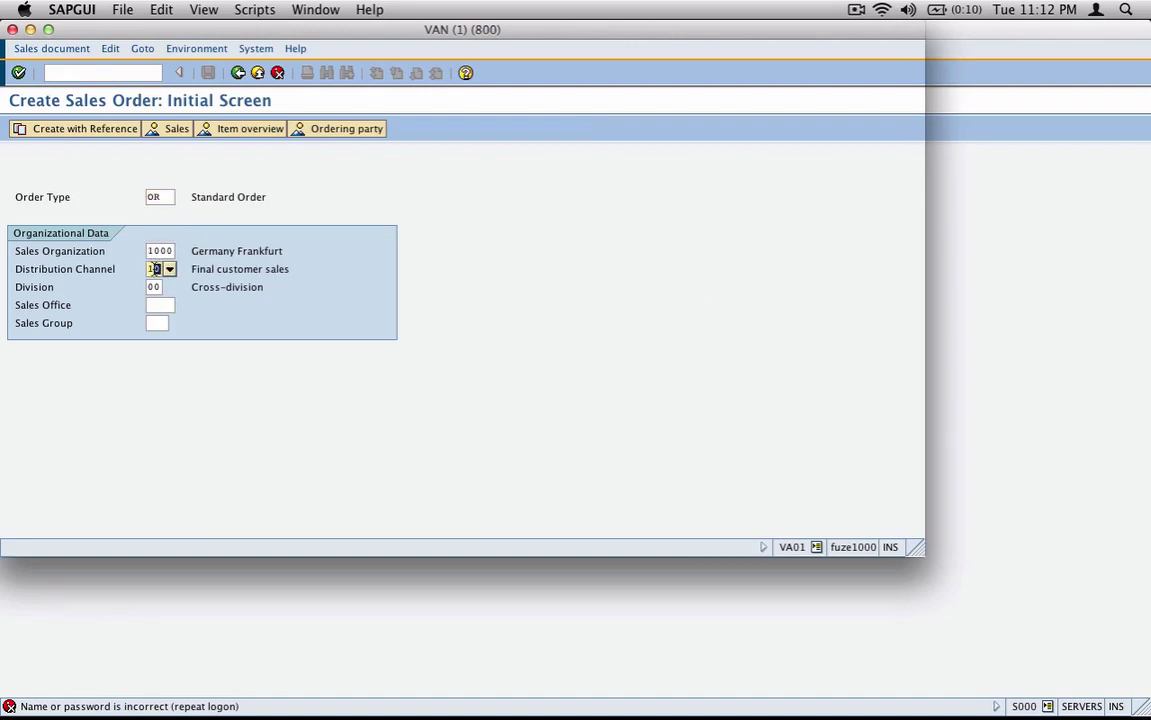
key("Tab")
left_click(18, 72)
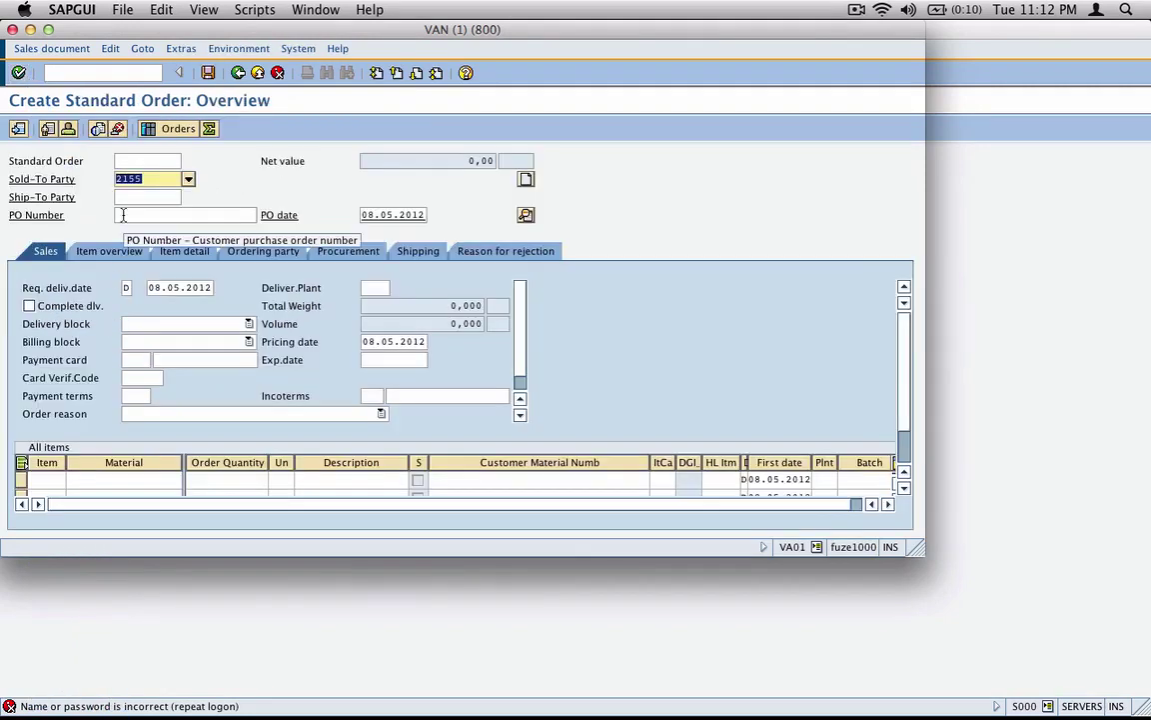
type("6540")
left_click(20, 74)
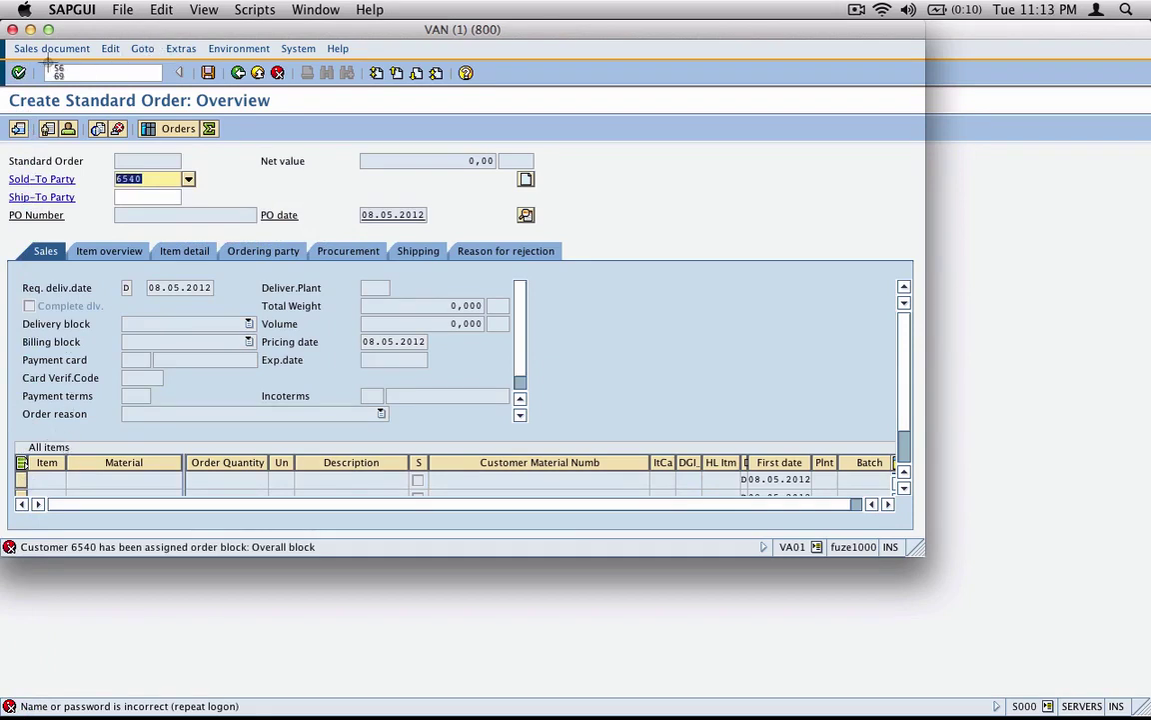
Capture the order overview including its status message, and insert a blank page before page 4 in inkBook
left_click_drag(3, 57, 606, 553)
key("super+Tab")
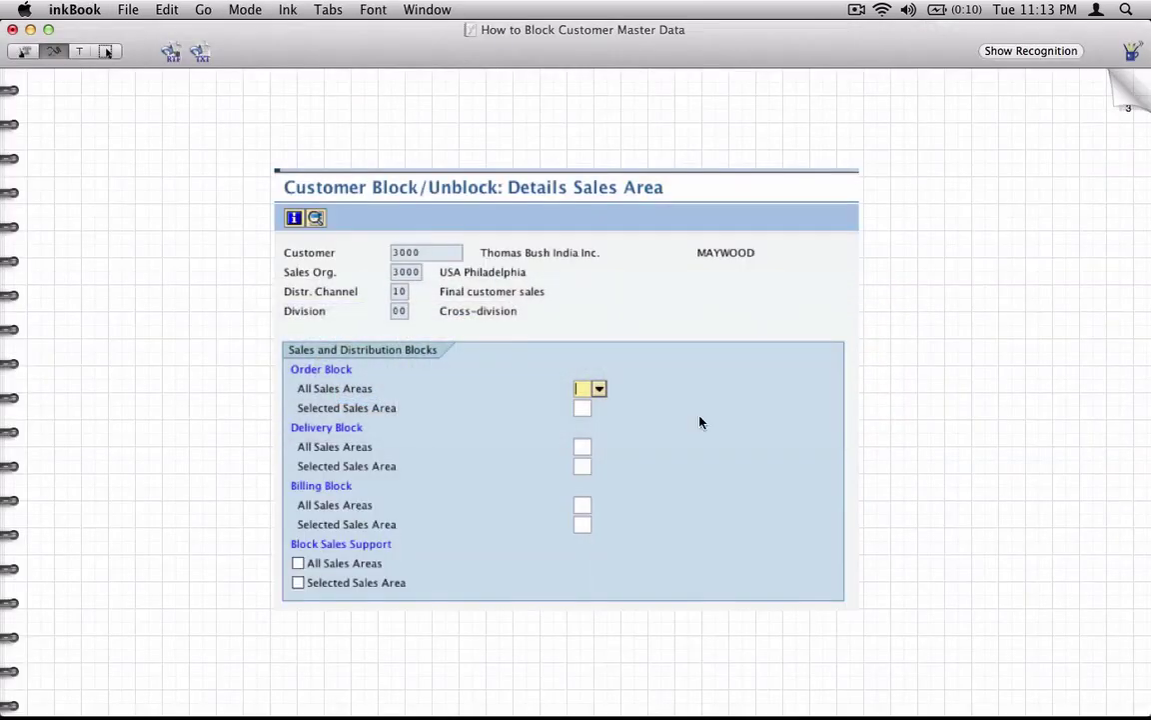
left_click(1125, 92)
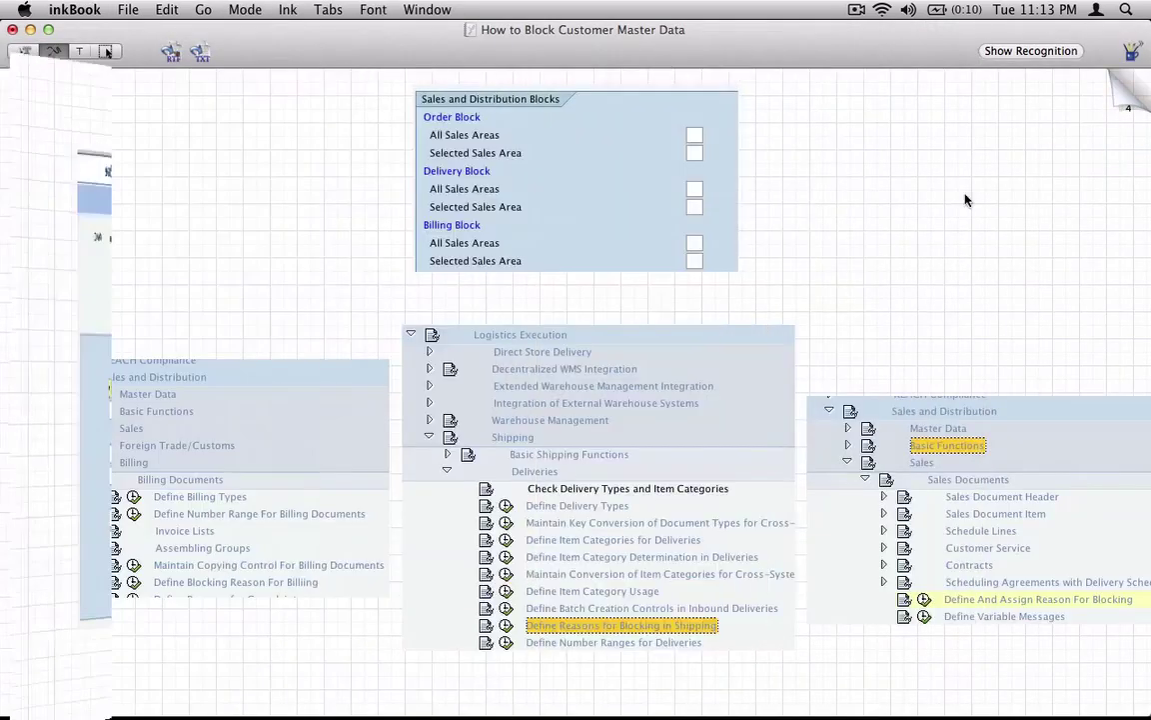
left_click(167, 12)
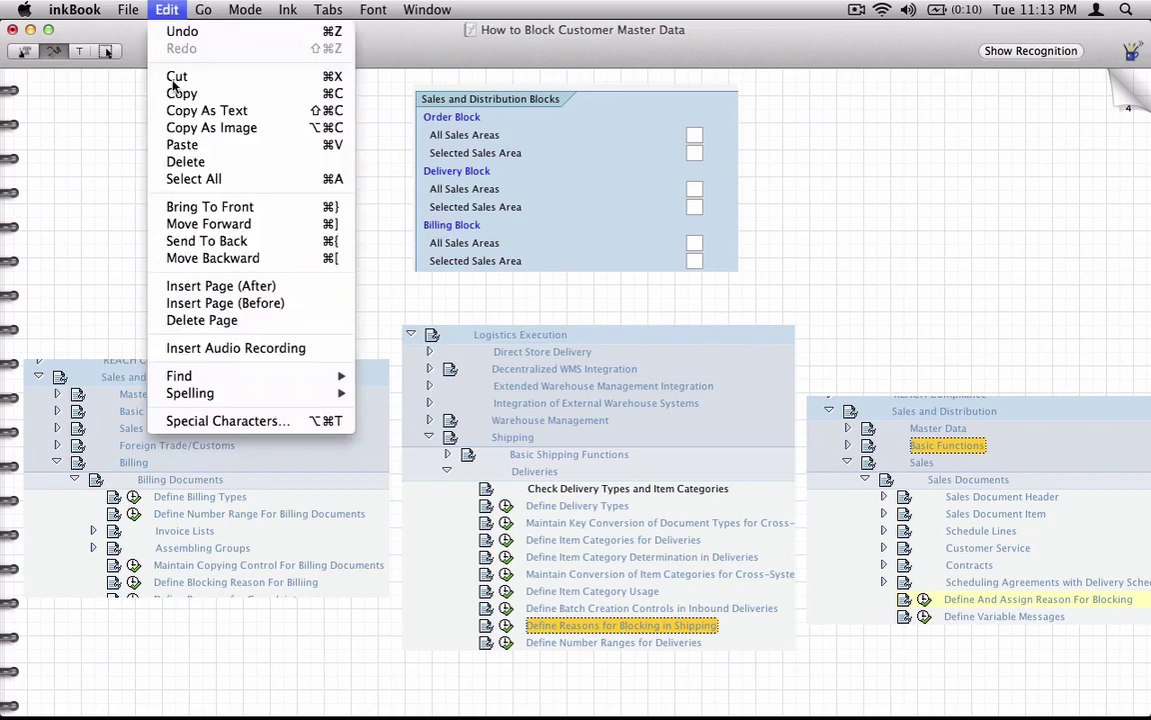
left_click(205, 305)
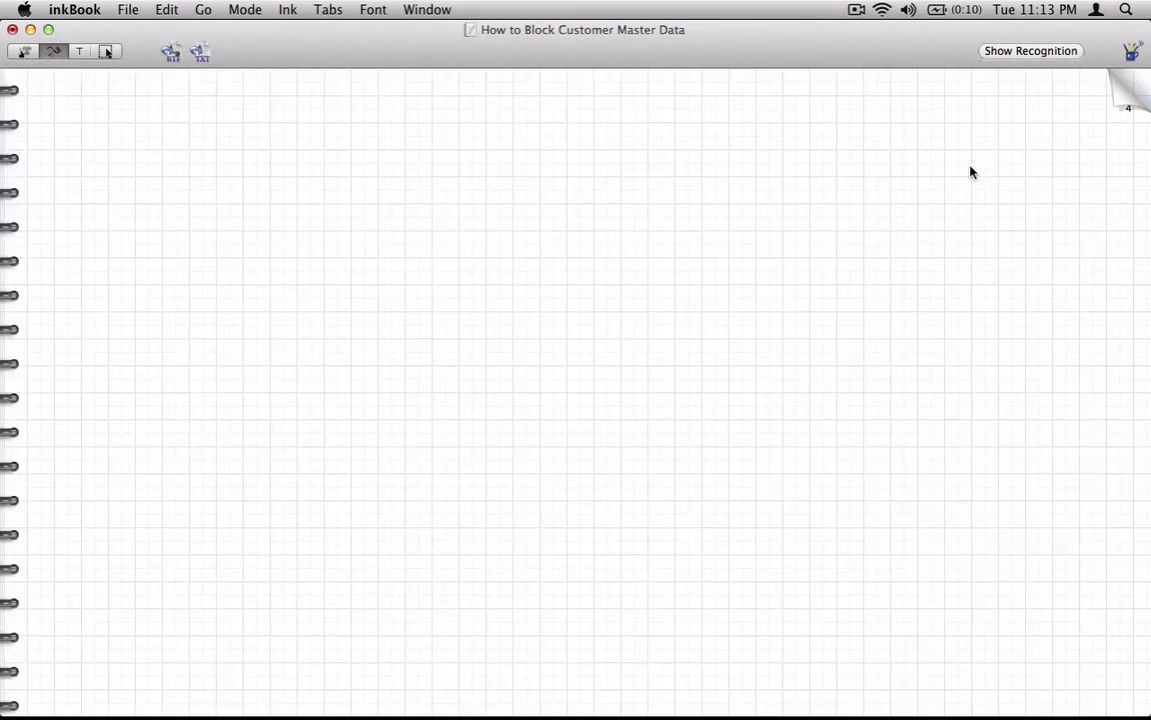
Paste the captured order screenshot onto the blank page, place it near the centre, and return to the ink pen
key("super+v")
left_click(106, 52)
mouse_move(639, 229)
left_mouse_down()
mouse_move(294, 479)
mouse_move(390, 492)
left_mouse_up()
left_click(54, 51)
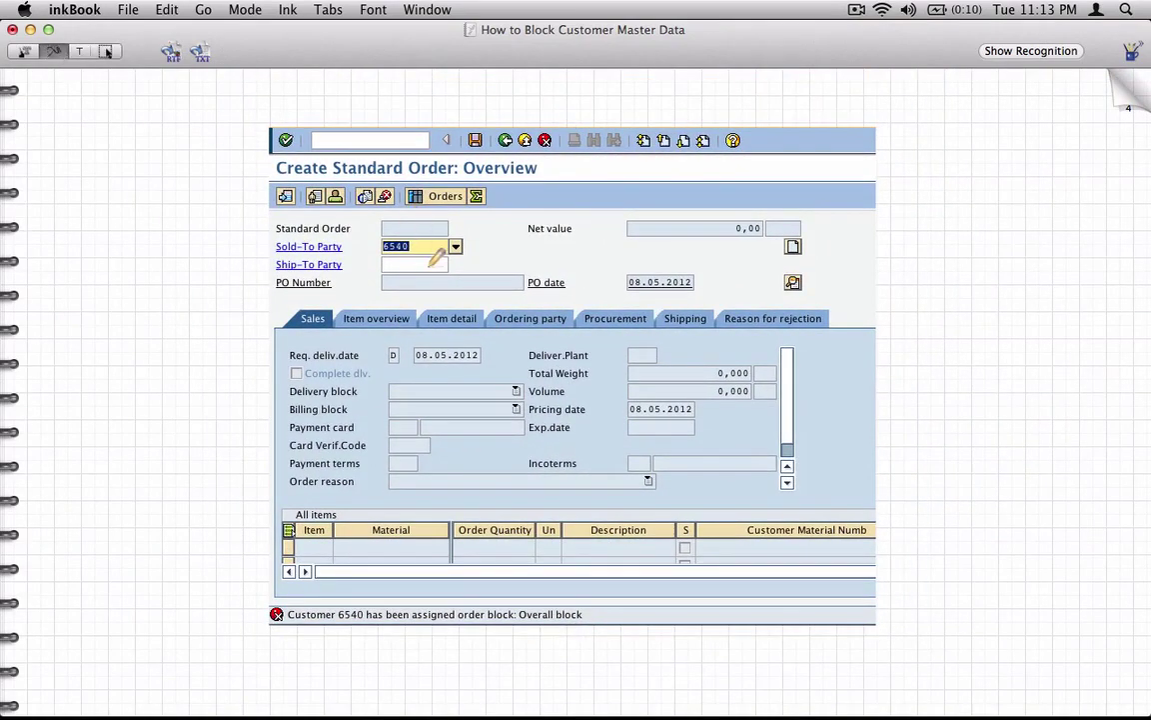
Circle the sold-to party with an arrow to the handwritten note "Blocked for Sales in VD05, with reason '01'", and circle the order block message
mouse_move(420, 232)
left_mouse_down()
mouse_move(391, 230)
mouse_move(412, 256)
mouse_move(385, 236)
mouse_move(272, 210)
mouse_move(208, 226)
left_mouse_up()
left_click_drag(208, 227, 223, 232)
mouse_move(100, 238)
left_mouse_down()
mouse_move(176, 222)
mouse_move(202, 240)
mouse_move(220, 212)
left_mouse_up()
mouse_move(52, 282)
left_mouse_down()
mouse_move(44, 300)
mouse_move(82, 272)
mouse_move(110, 283)
mouse_move(200, 262)
mouse_move(224, 270)
left_mouse_up()
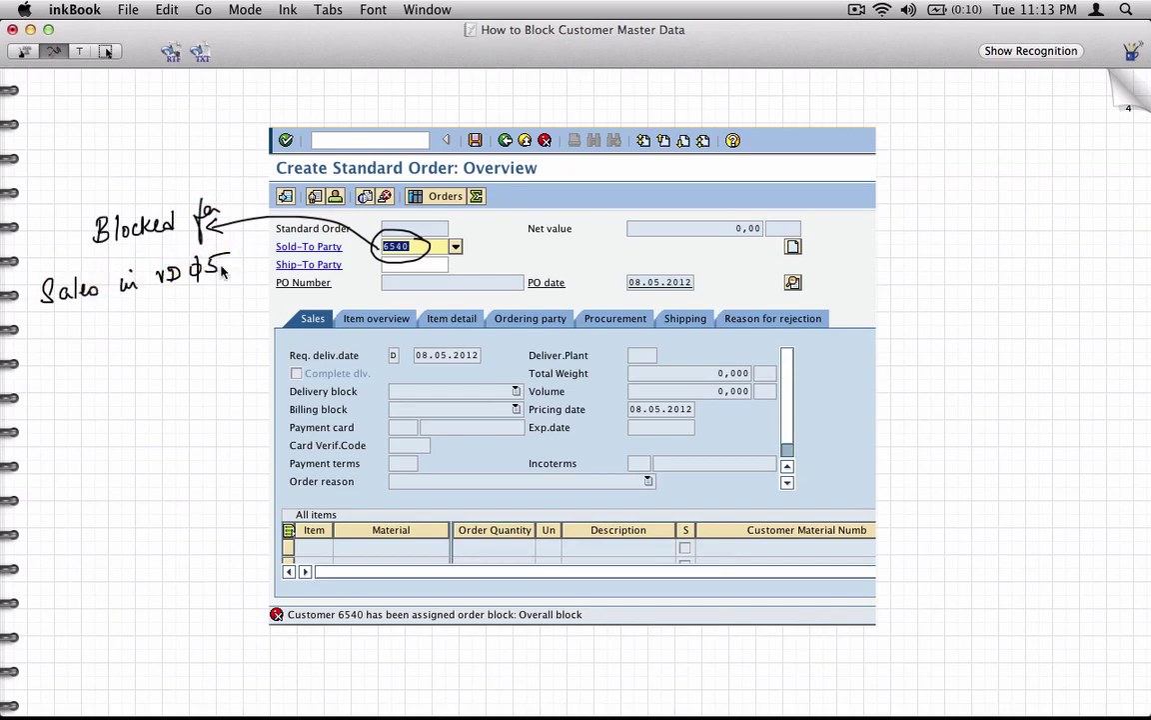
mouse_move(37, 342)
left_mouse_down()
mouse_move(70, 334)
mouse_move(80, 345)
left_mouse_up()
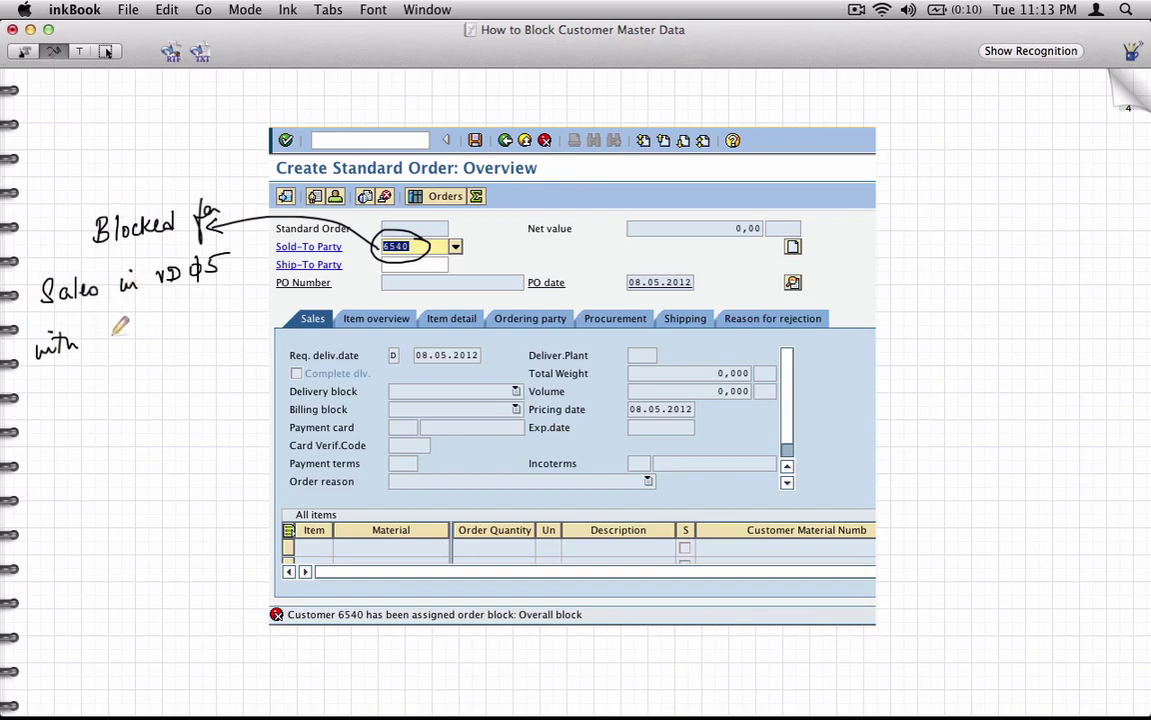
mouse_move(102, 337)
left_mouse_down()
mouse_move(200, 304)
mouse_move(204, 314)
mouse_move(222, 289)
mouse_move(208, 313)
left_mouse_up()
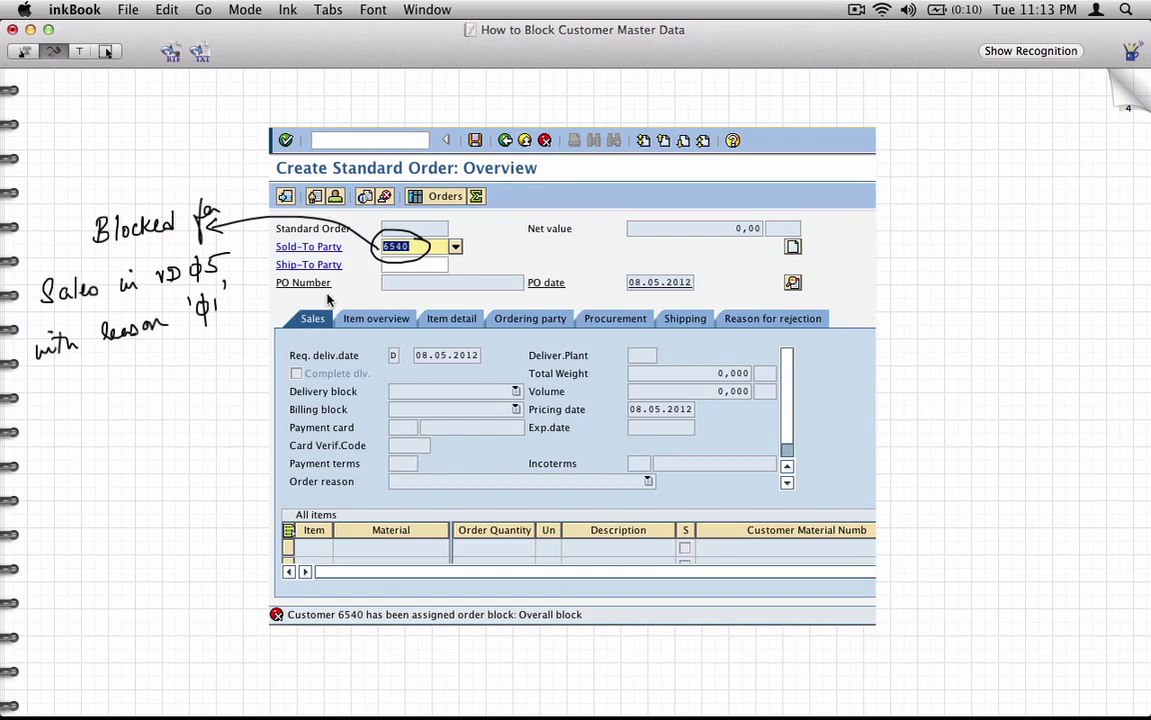
mouse_move(588, 600)
left_mouse_down()
mouse_move(257, 598)
mouse_move(375, 633)
mouse_move(535, 629)
mouse_move(584, 617)
mouse_move(585, 589)
left_mouse_up()
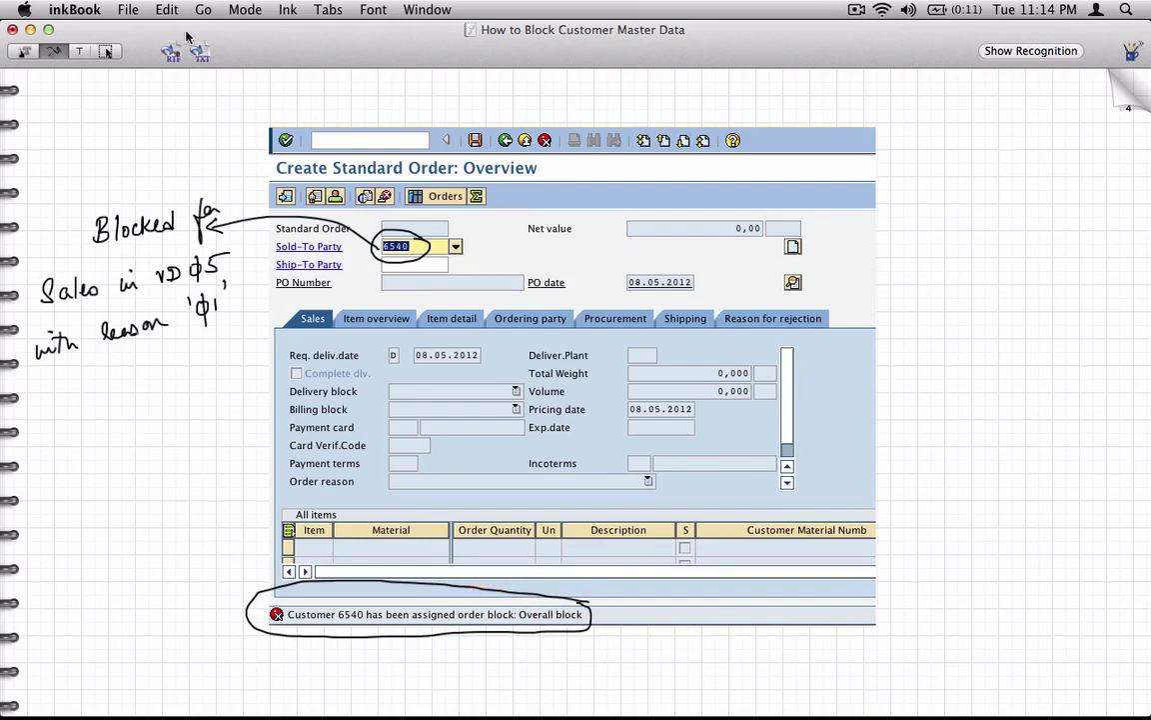
Switch to SAPGUI and exit the blocked customer's standard order without saving, returning to SAP Easy Access
key("super+Tab")
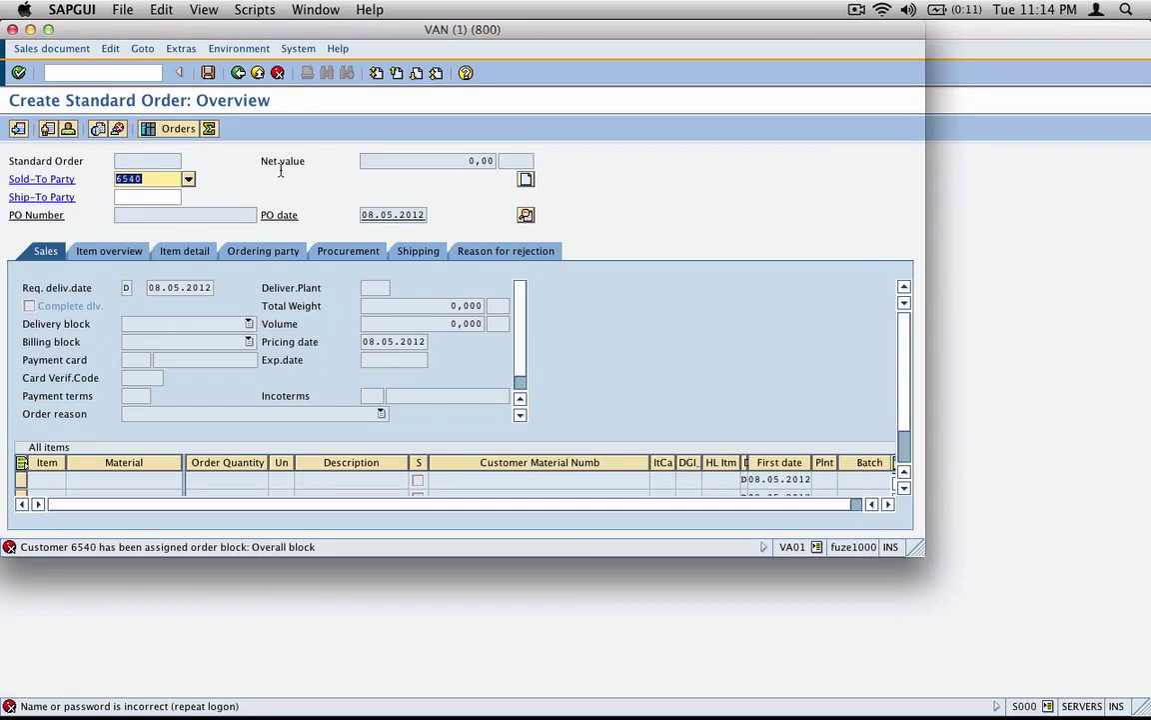
left_click(238, 74)
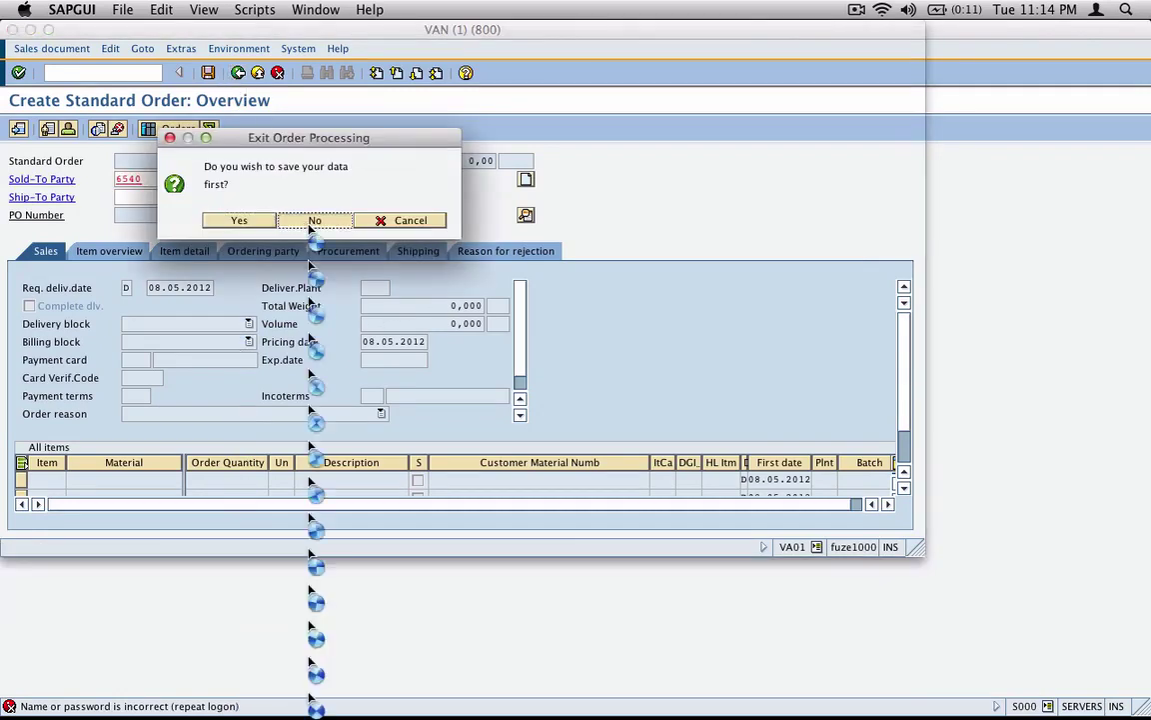
left_click(314, 220)
left_click(238, 74)
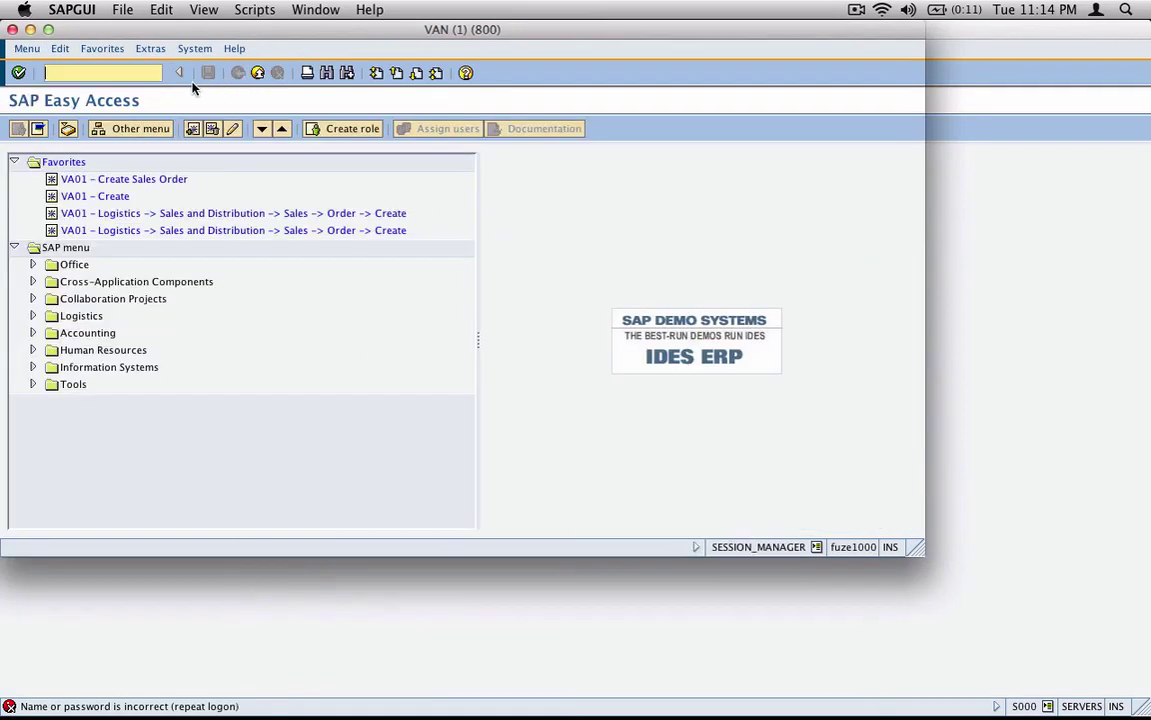
type("vd")
key("BackSpace")
key("BackSpace")
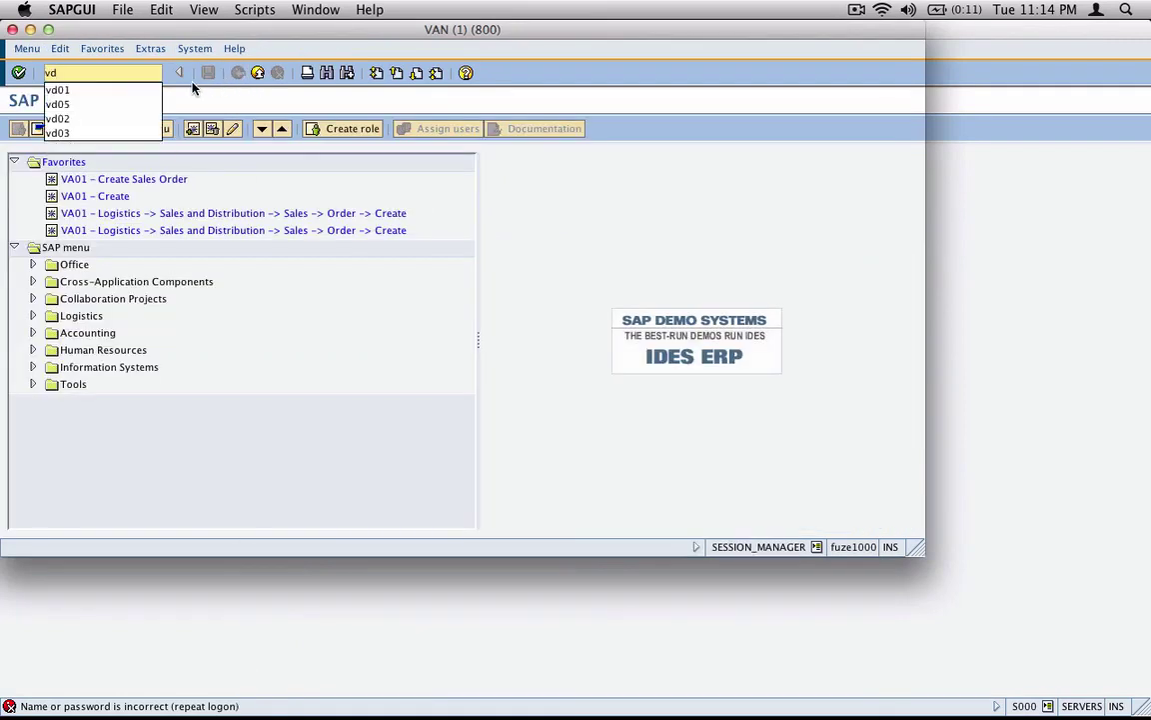
type("spro")
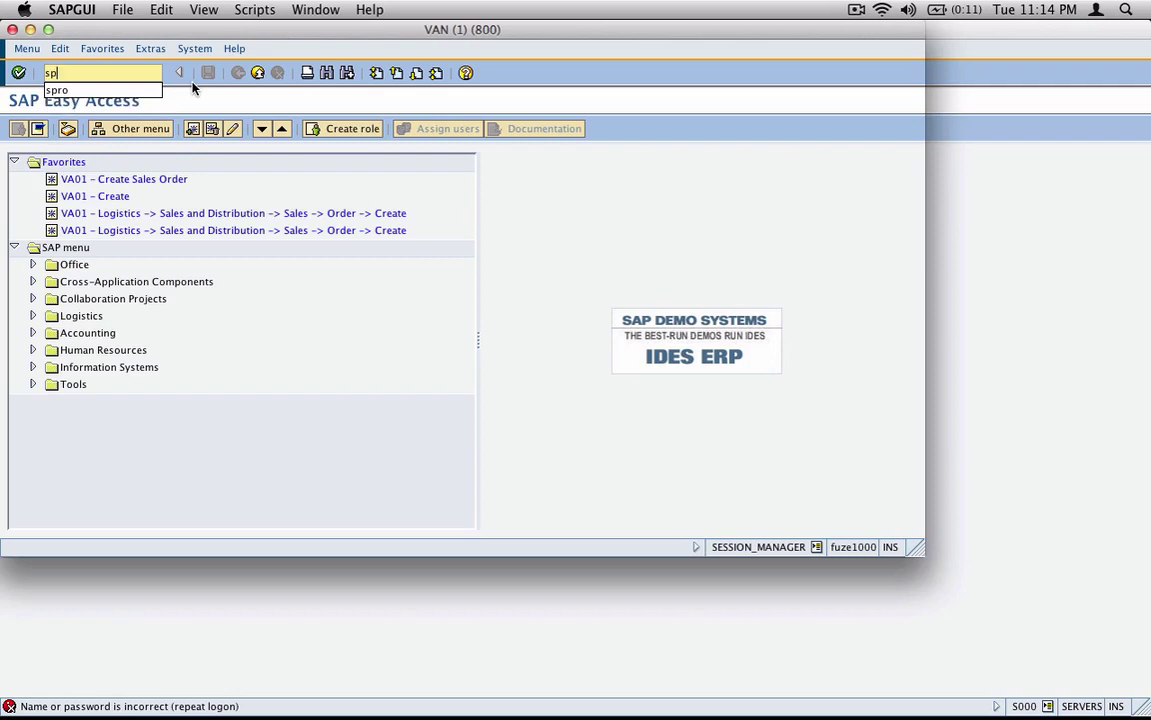
key("BackSpace")
key("BackSpace")
key("BackSpace")
key("BackSpace")
Start transaction VD05 and open the block details of the Walmart customer for sales area 1000, 10, 00
type("vd05")
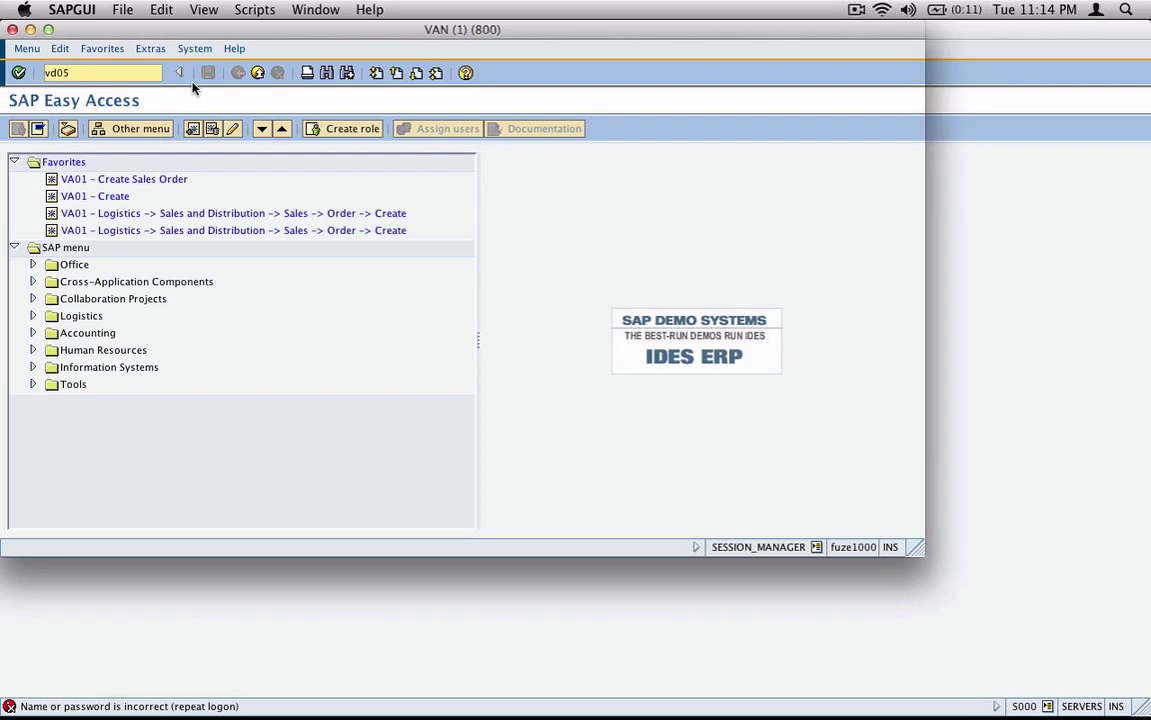
key("Return")
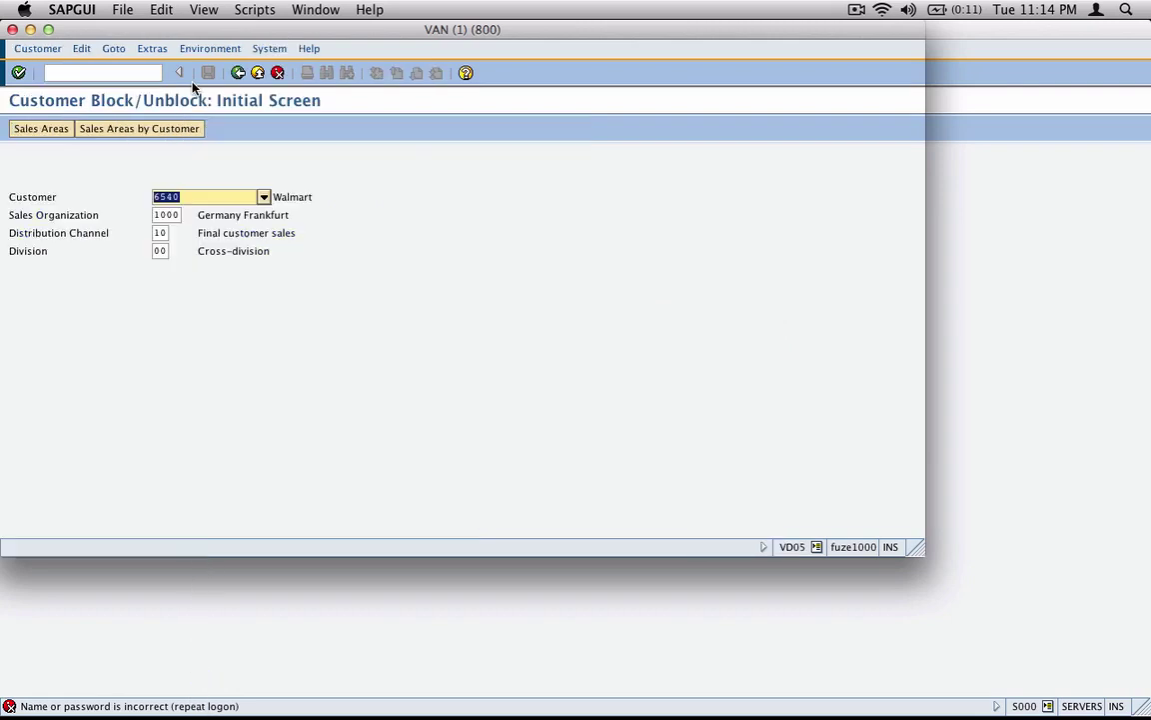
left_click(194, 200)
left_click(18, 72)
Set the order block for the selected sales area to reason 16 (Bad Credit) and save the customer
left_click(287, 304)
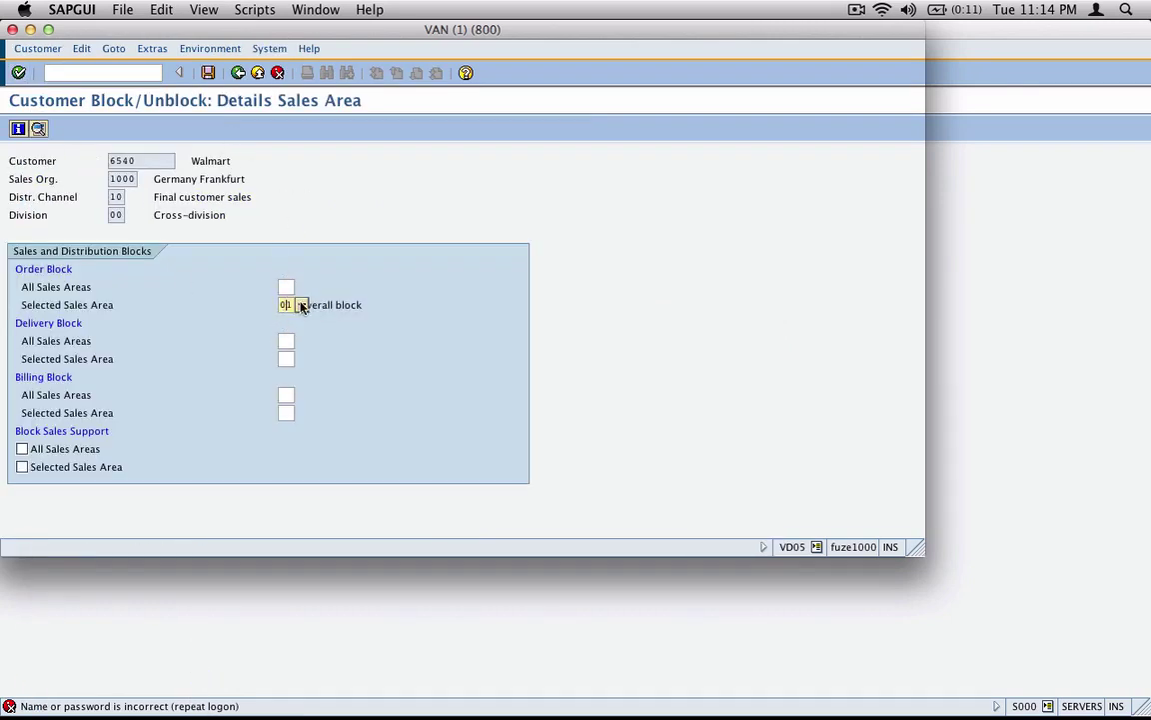
left_click(302, 305)
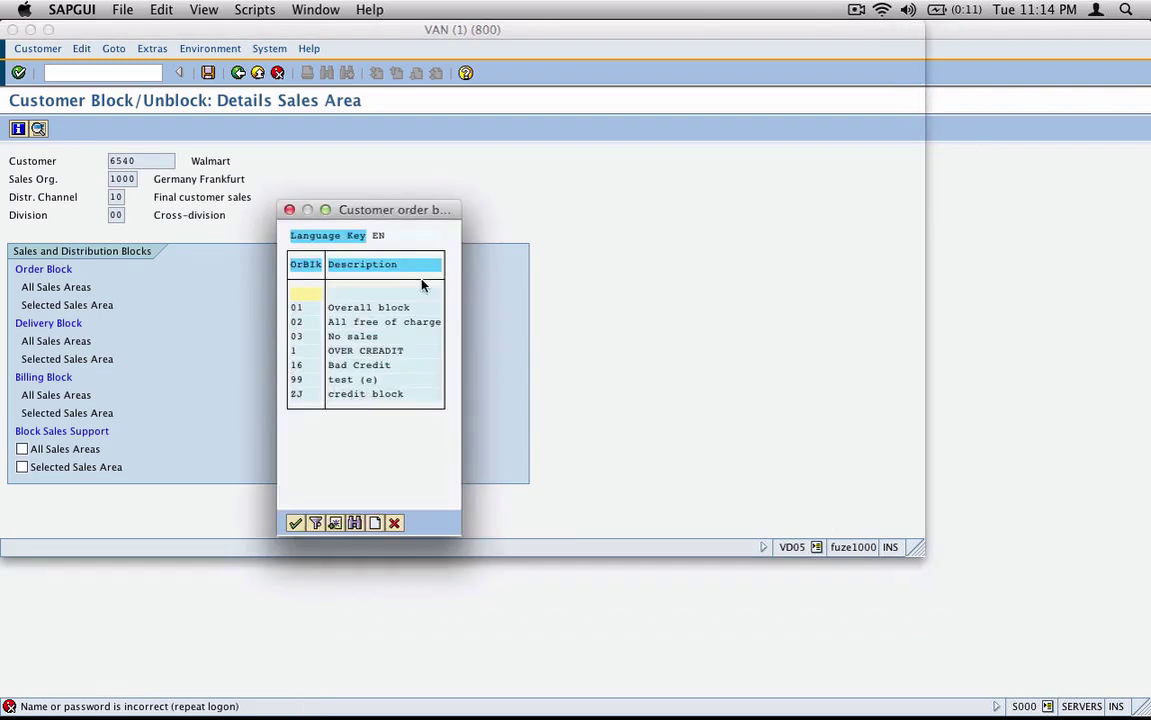
left_click_drag(415, 213, 568, 209)
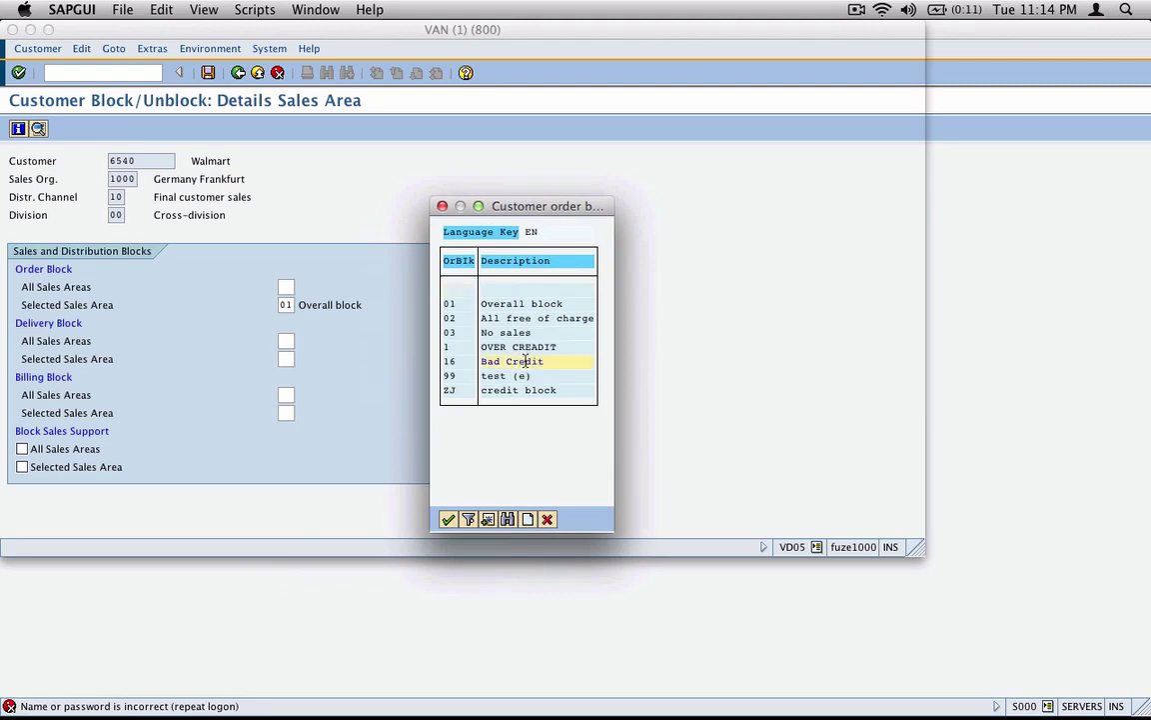
left_click(449, 518)
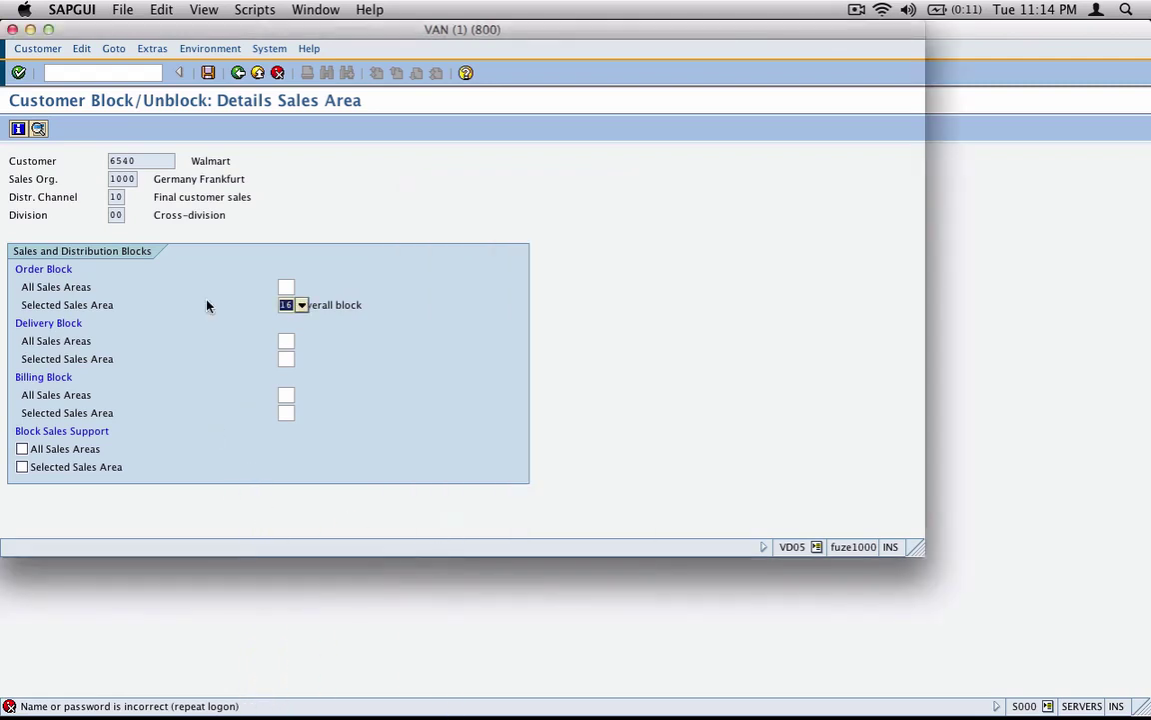
left_click(207, 73)
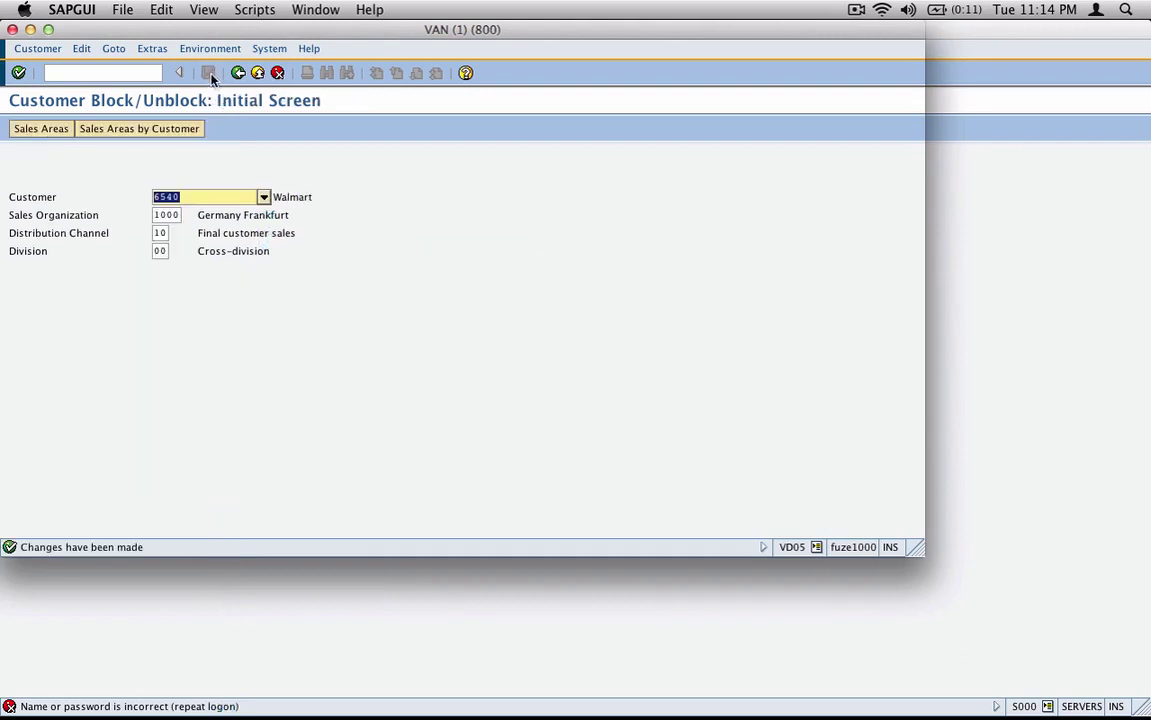
Start a standard order in VA01 with the same customer as sold-to party, accepting Walmart as ship-to party
left_click(238, 74)
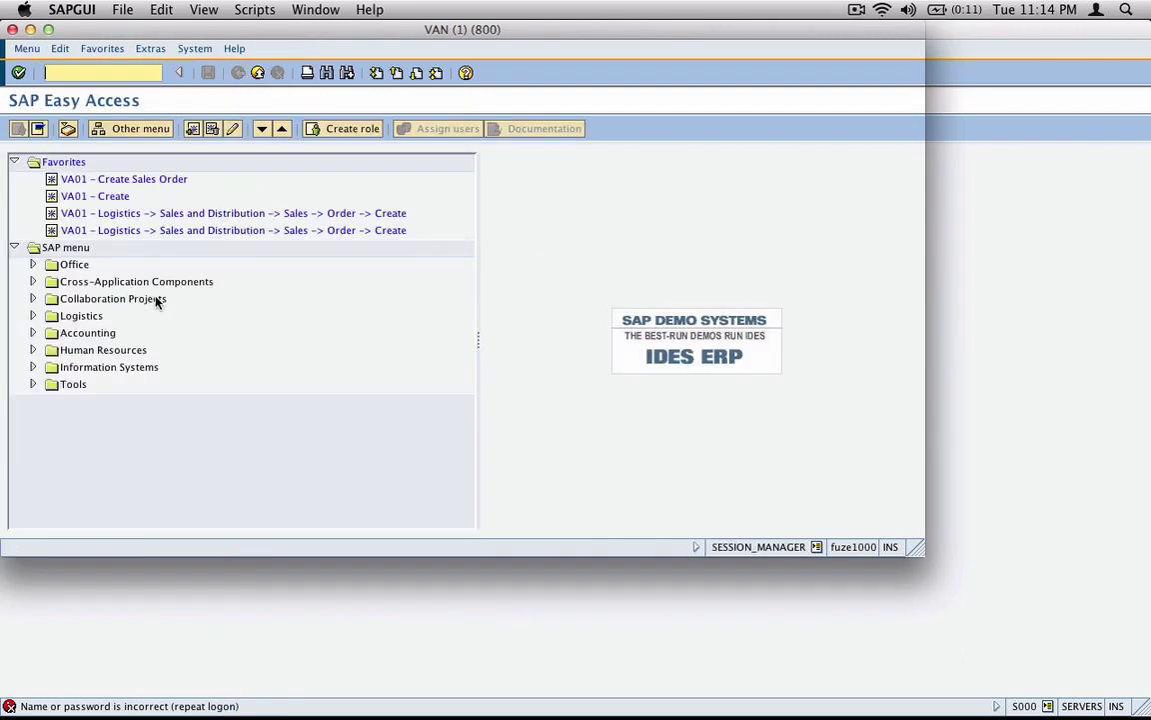
type("va01")
key("Return")
key("Return")
type("654")
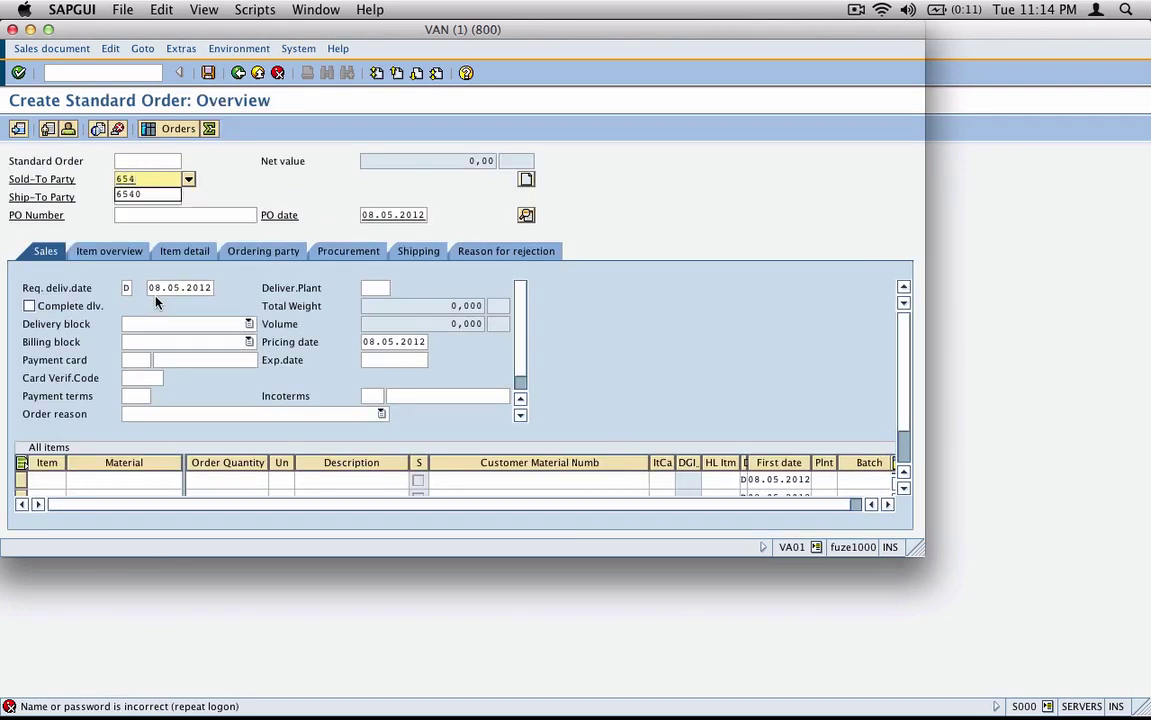
type("0")
left_click(19, 72)
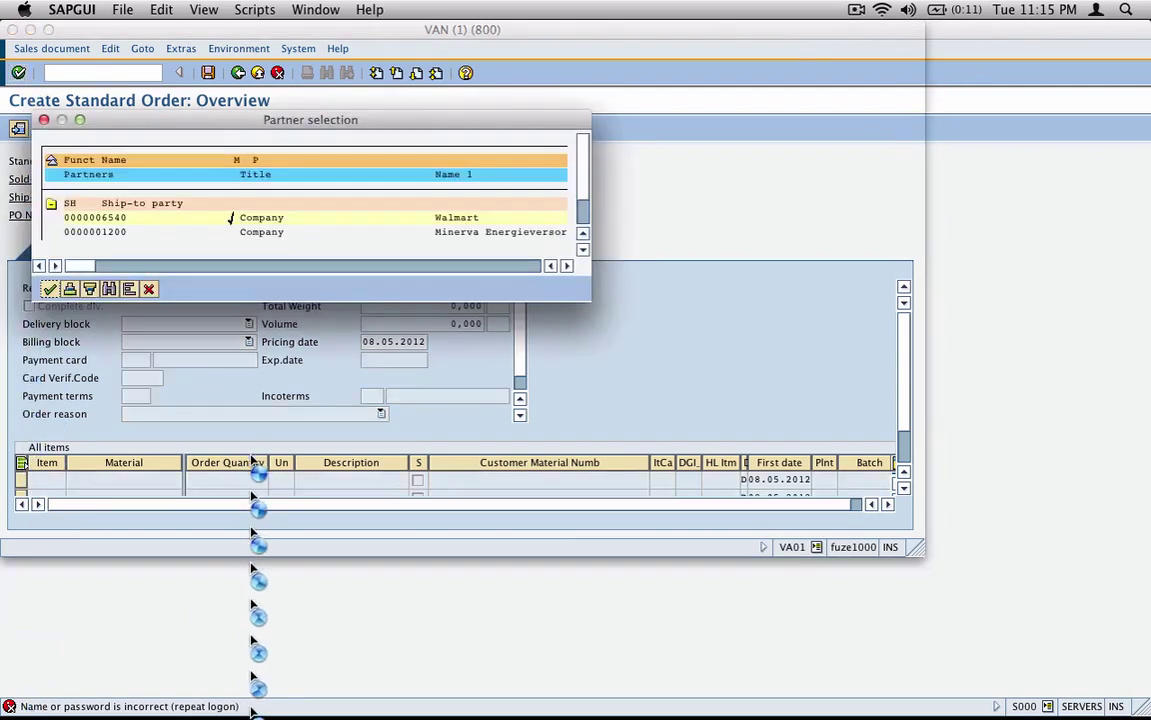
left_click(49, 289)
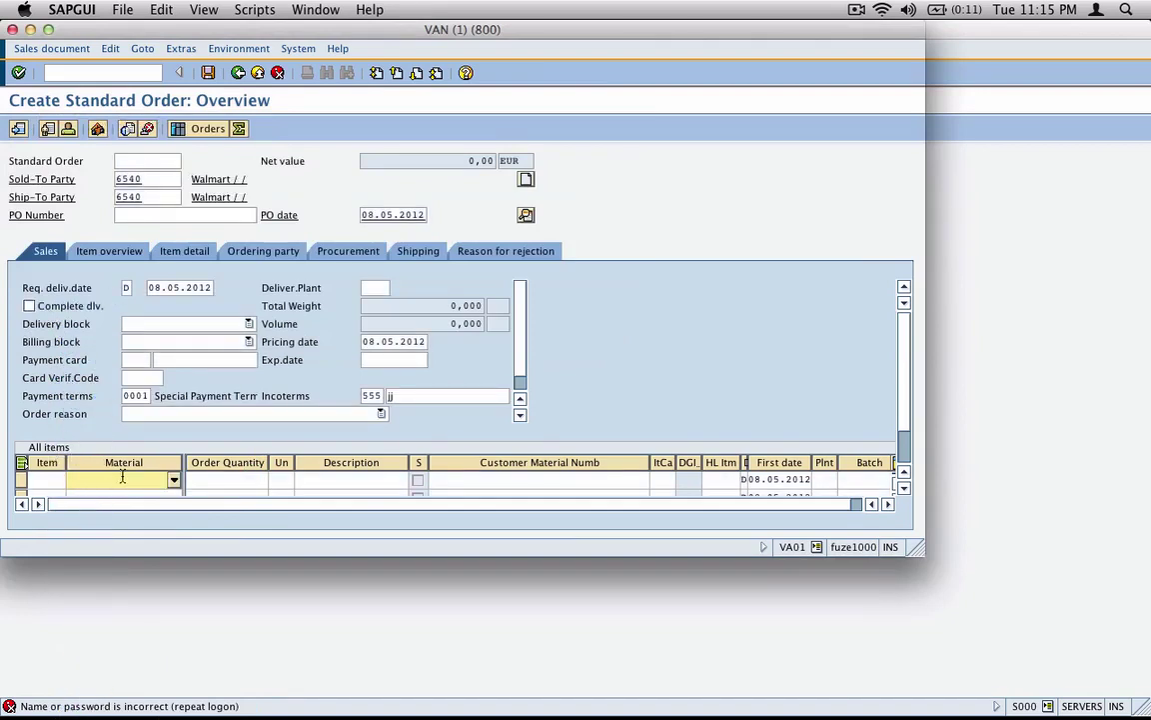
Add material M-01 with an order quantity of 1 as the order's first item
type("m-01")
key("Tab")
type("1")
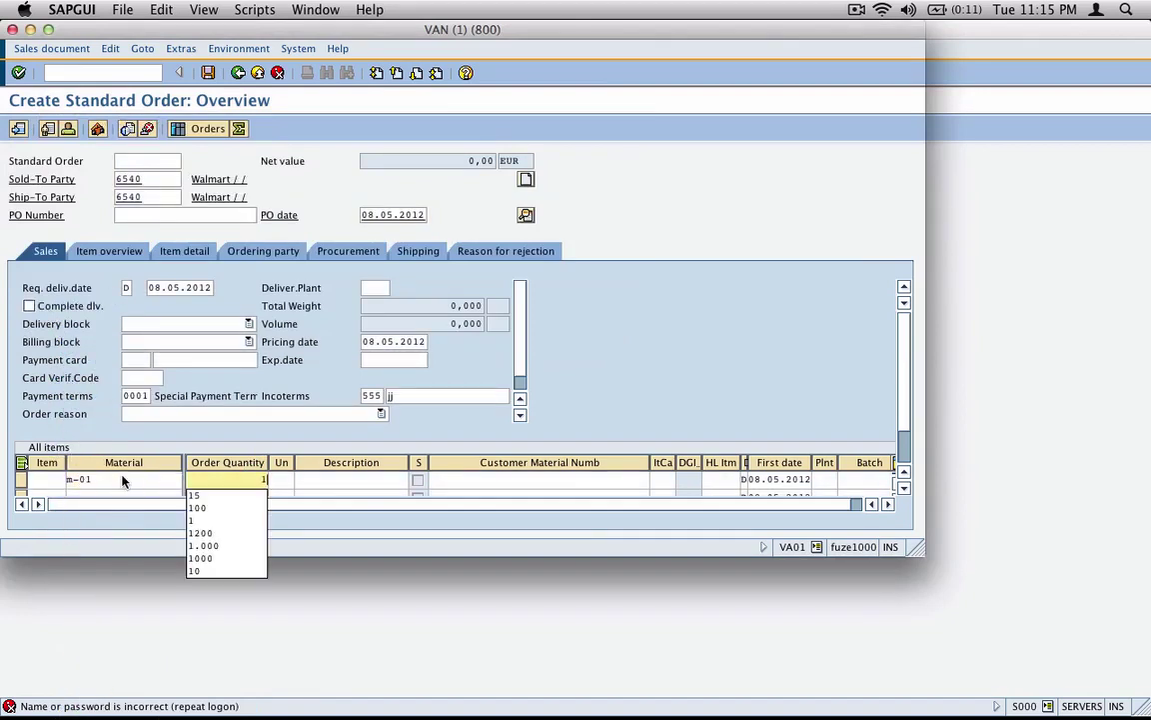
key("Return")
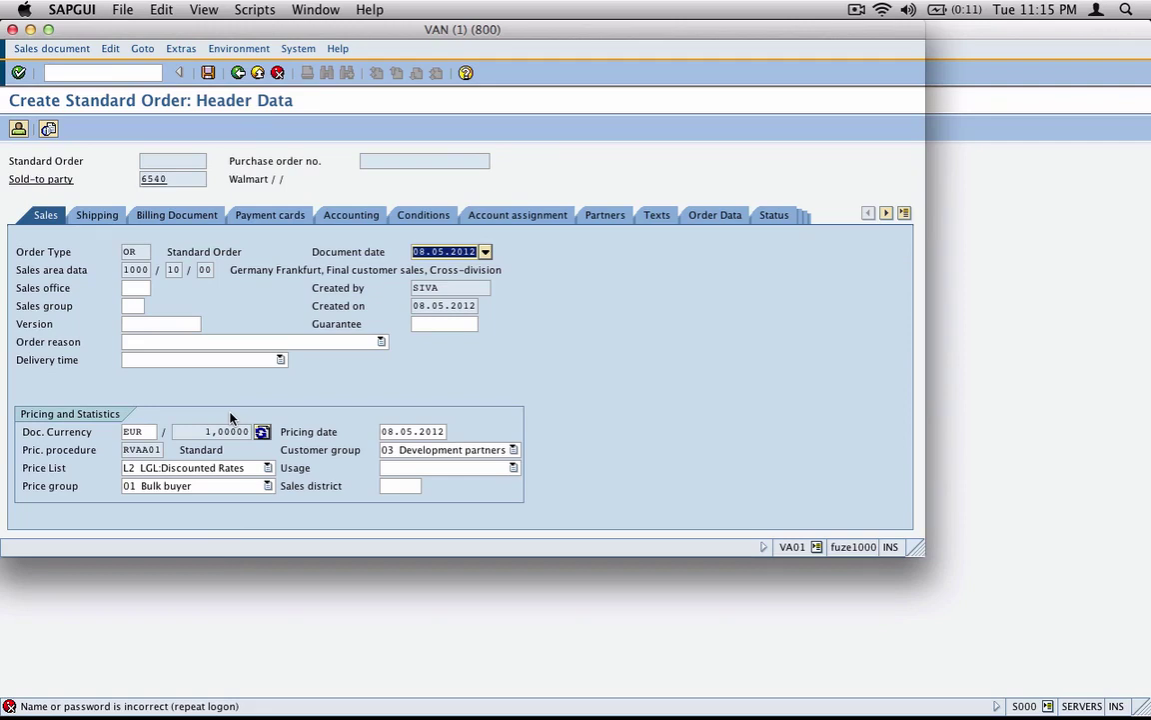
Return from the header data to the order overview and try to save the order, declining to save it incomplete
left_click(237, 72)
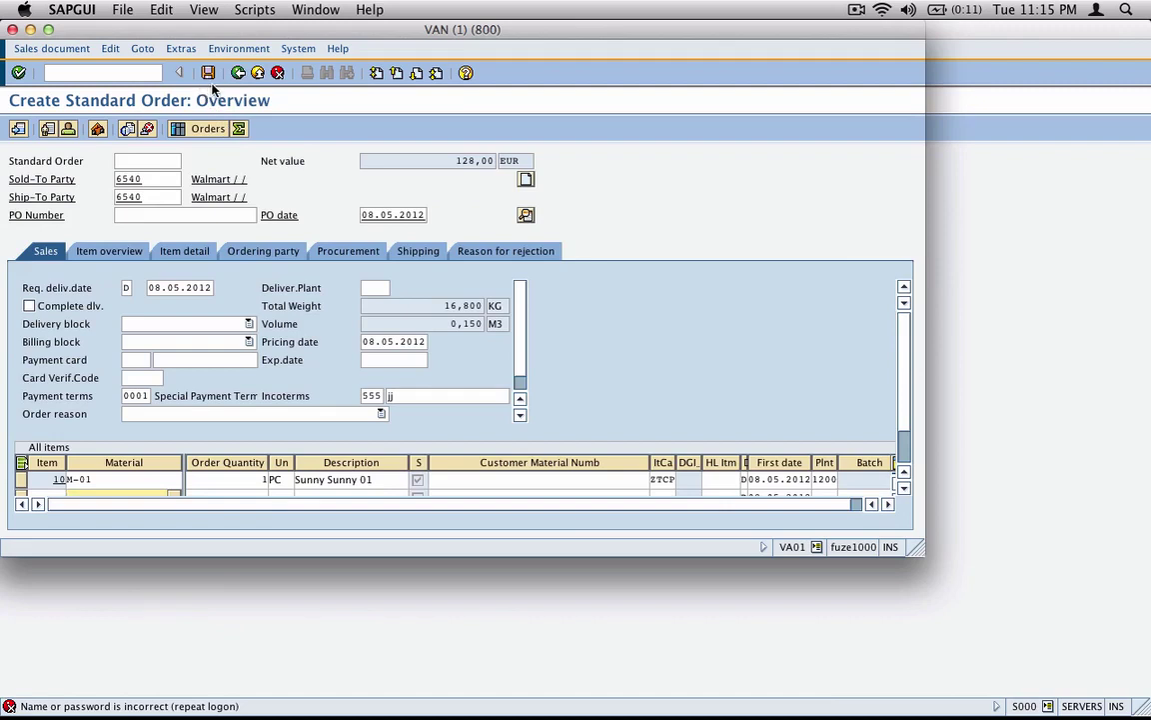
left_click(209, 75)
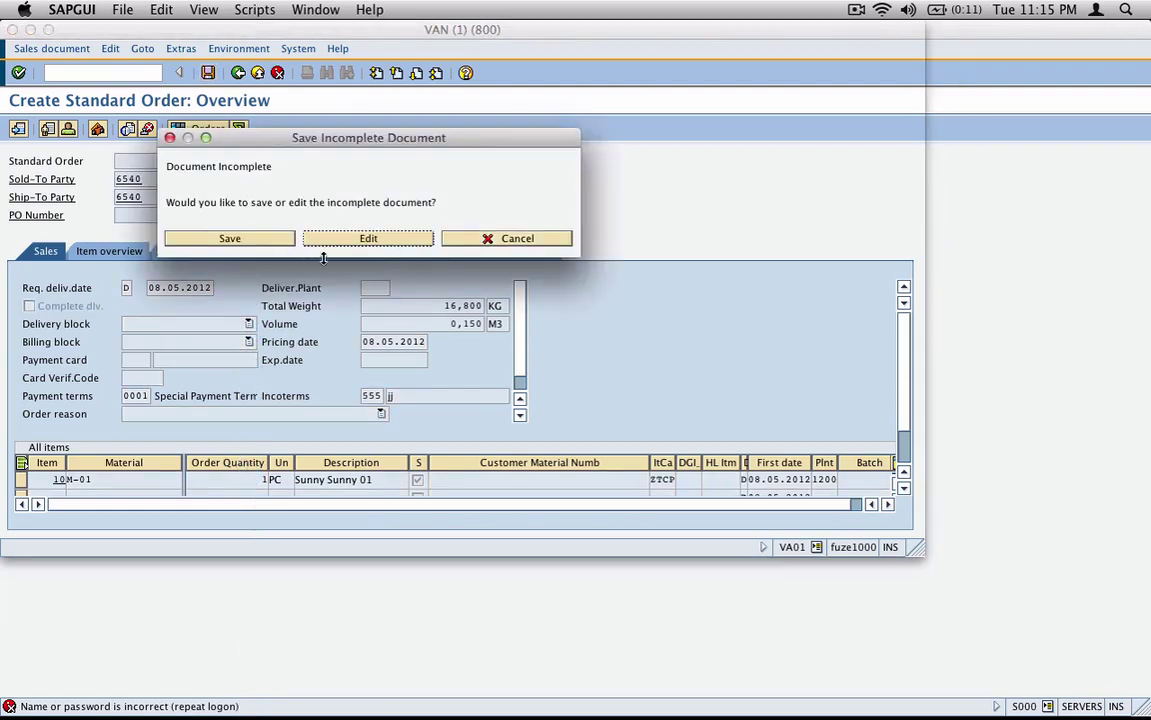
left_click(412, 242)
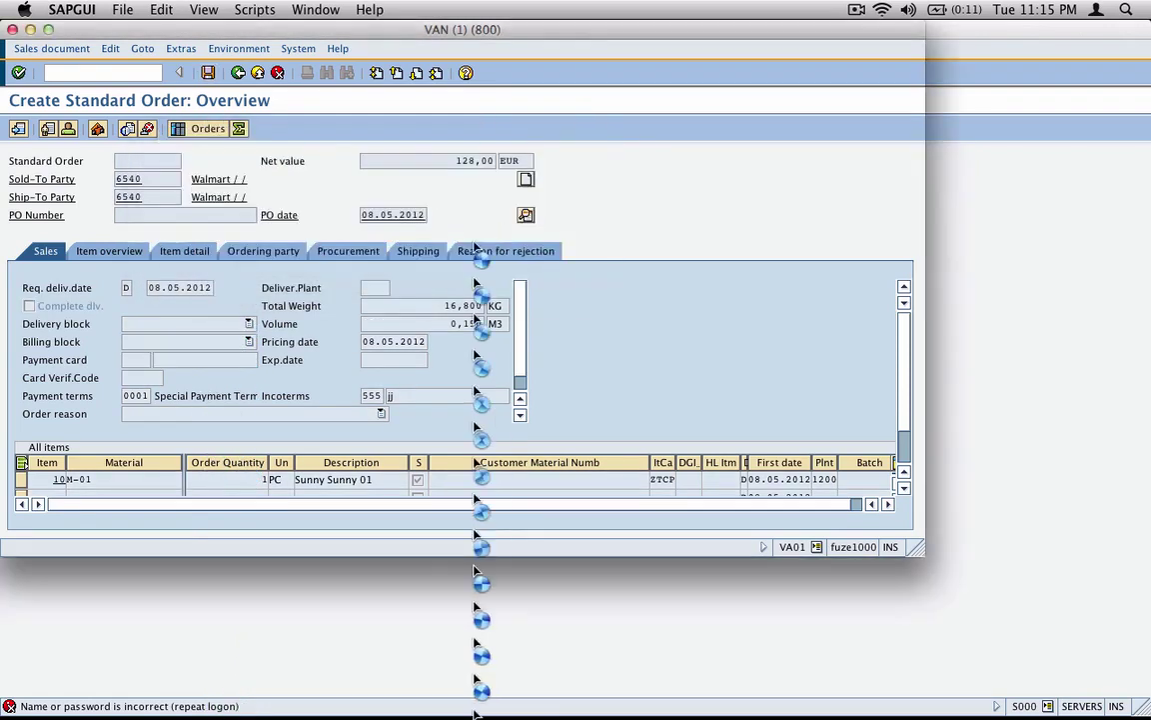
Abandon the order, start transaction SPRO, and display the SAP Reference IMG
left_click(111, 71)
type("/nspro")
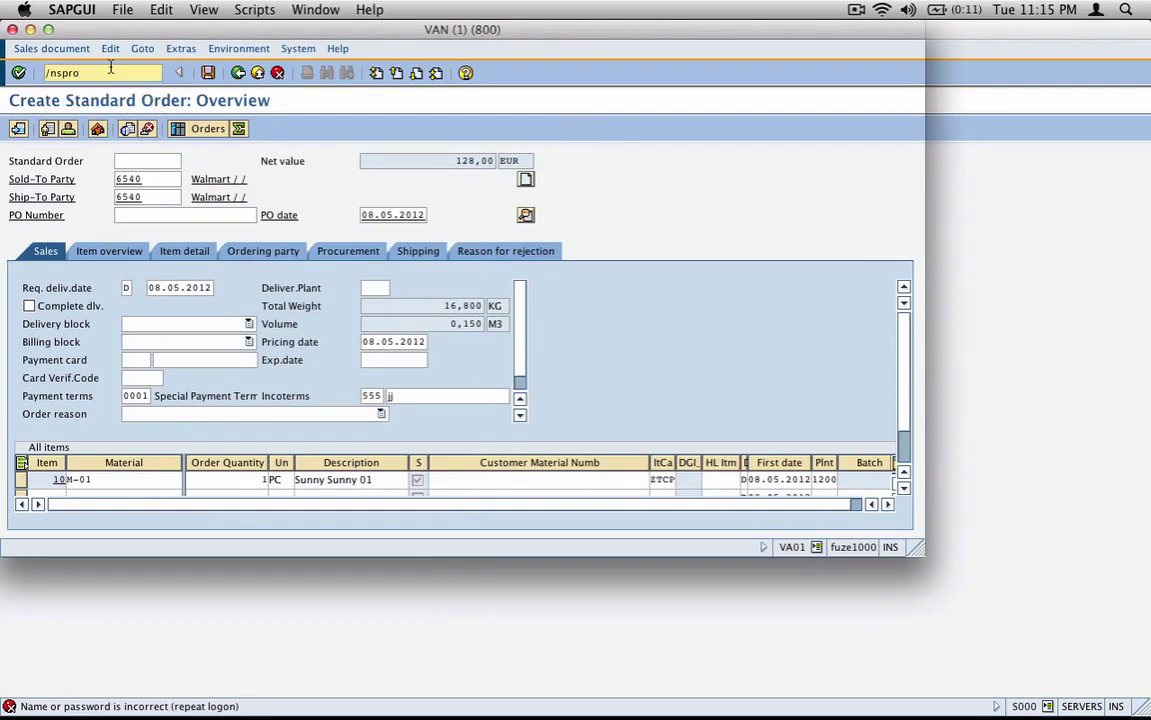
key("Return")
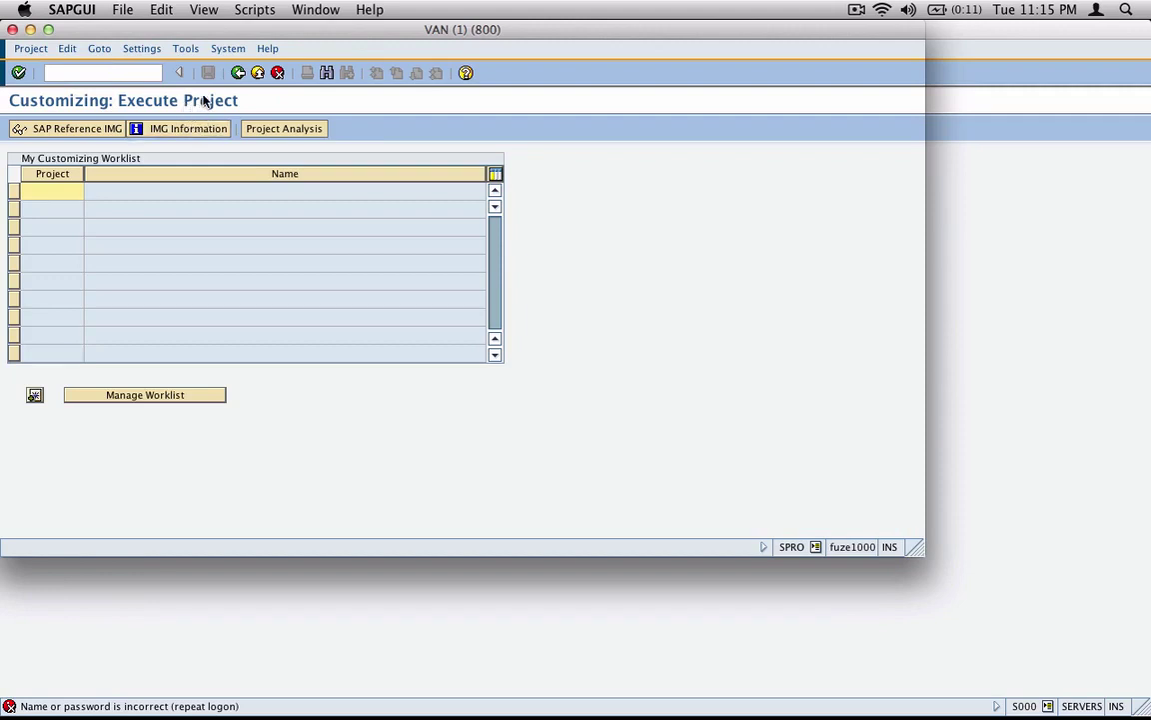
key("F3")
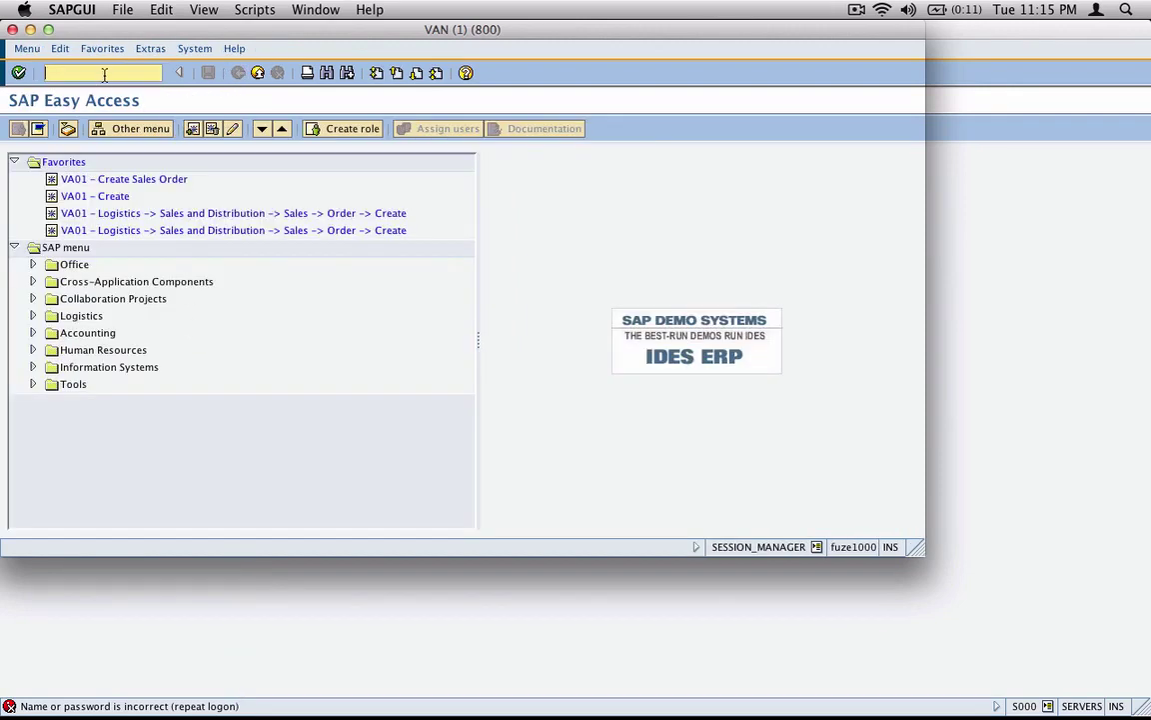
type("spro")
key("Return")
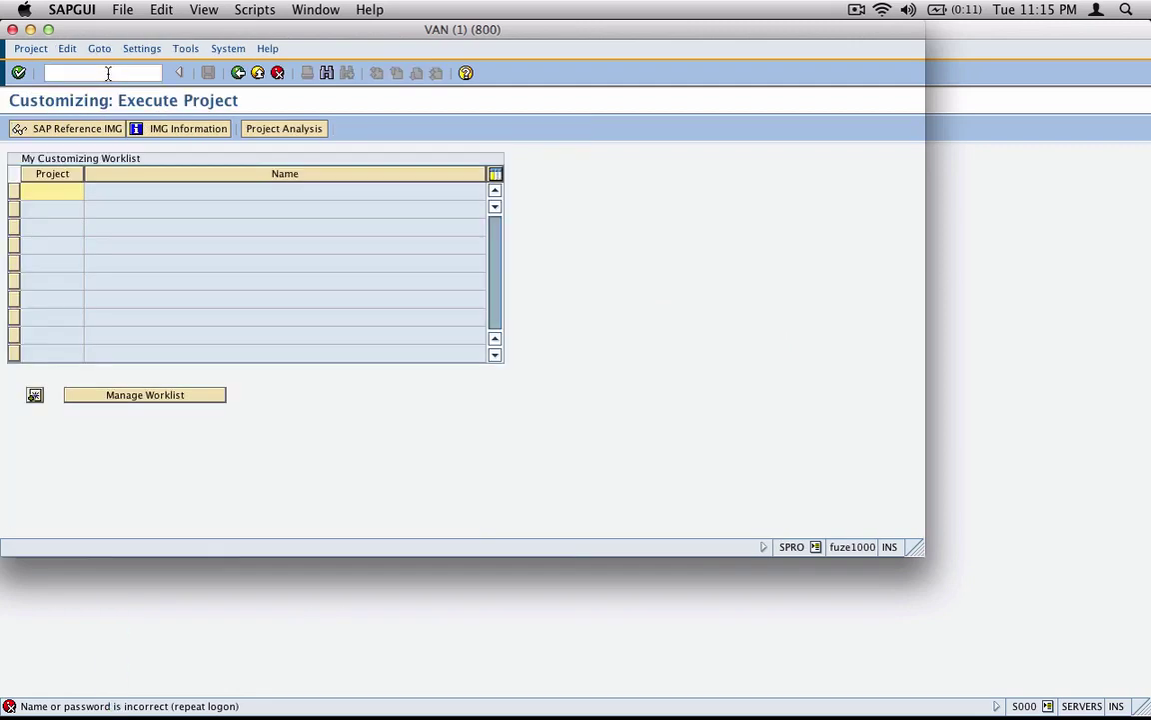
left_click(99, 127)
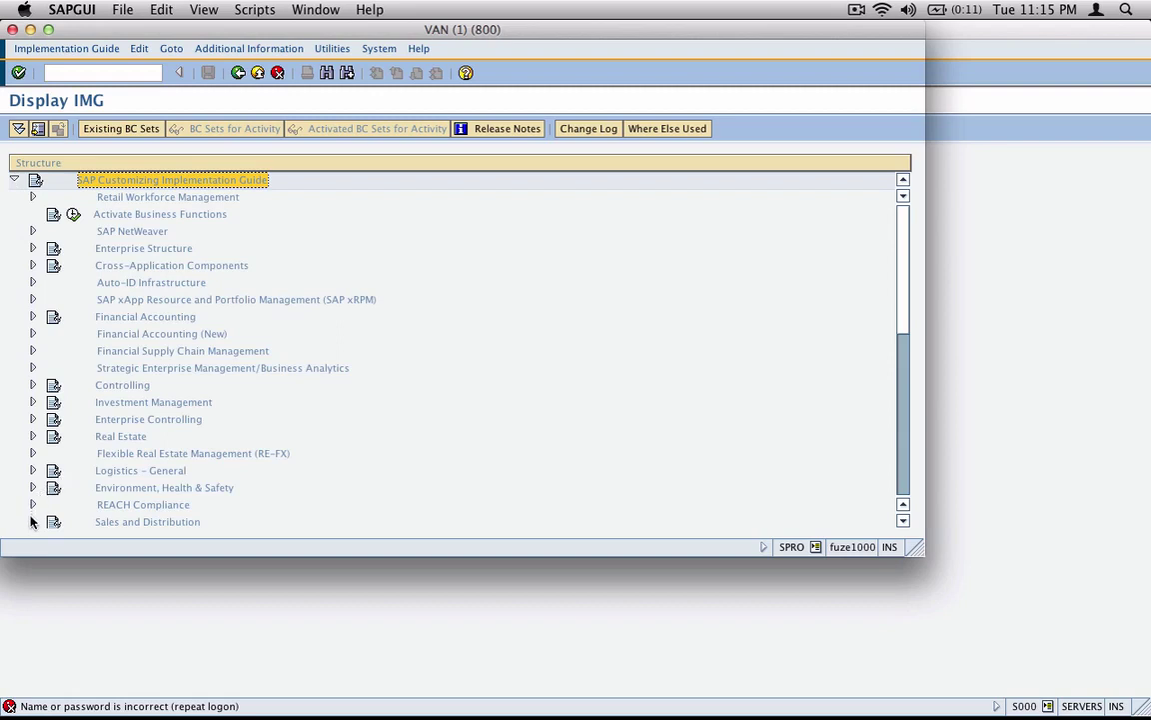
Expand Sales and Distribution, Sales, Sales Documents in the IMG and select Define And Assign Reason For Blocking
left_click(31, 520)
left_click(49, 331)
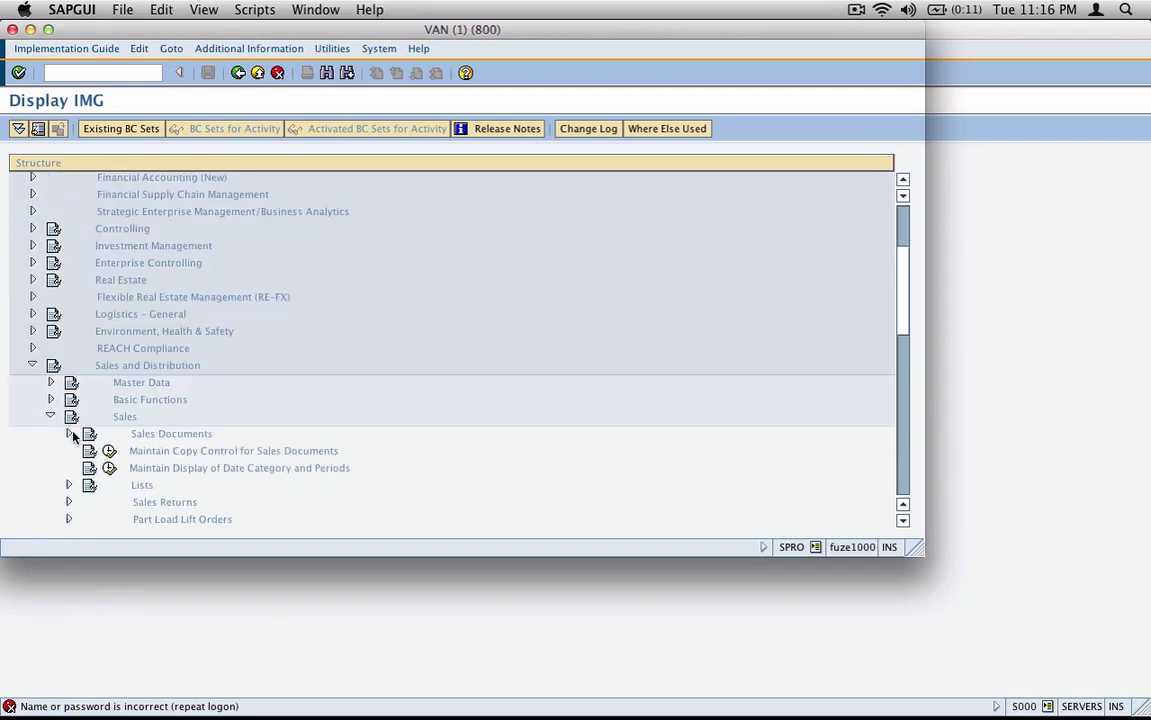
left_click(69, 434)
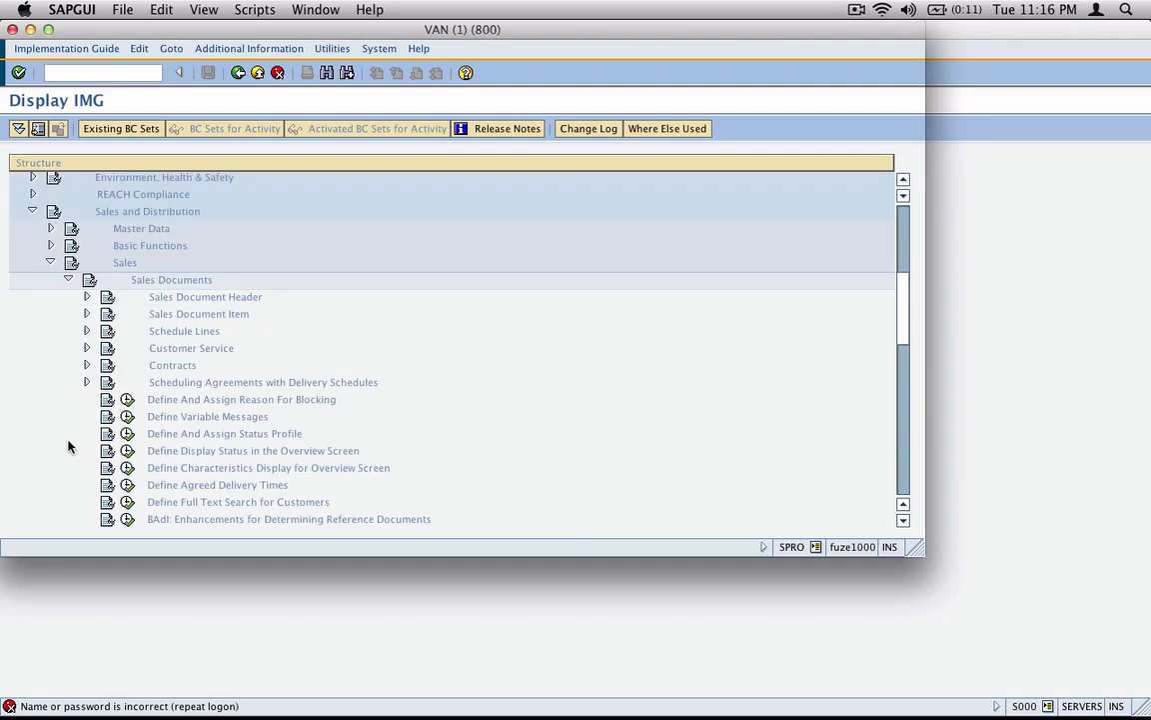
left_click(314, 402)
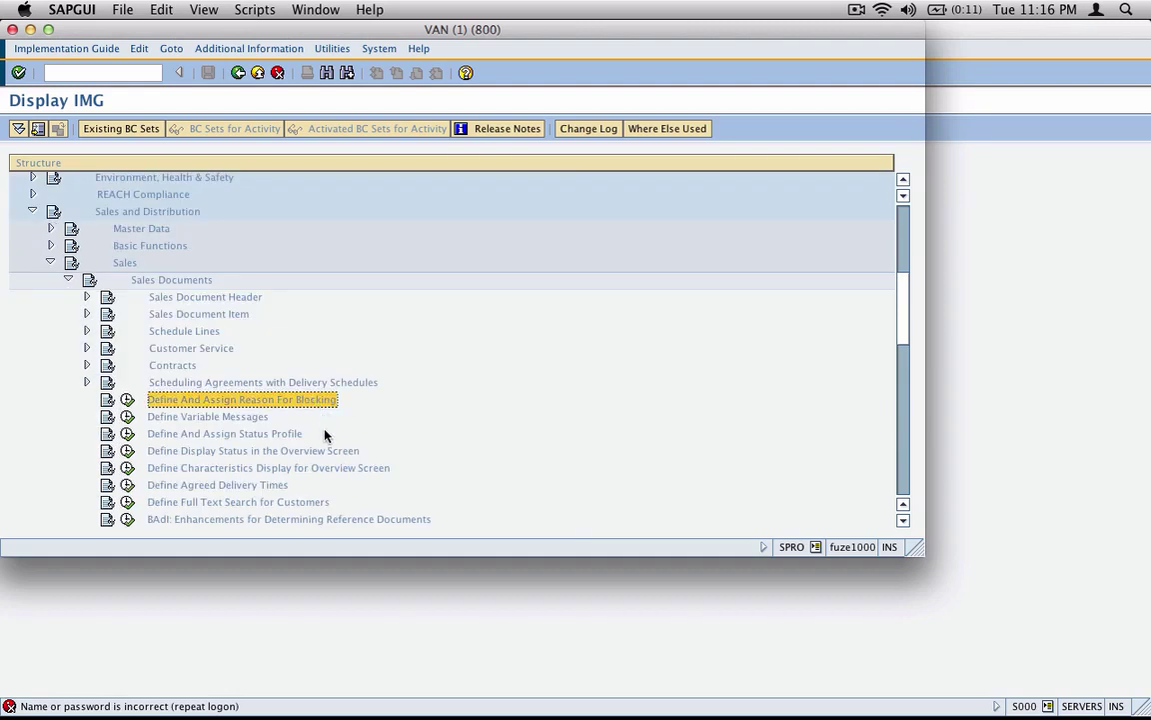
Capture the IMG path to the blocking reason activity, switch to inkBook, and insert a blank page after page 4
left_click_drag(18, 198, 395, 424)
key("super+Tab")
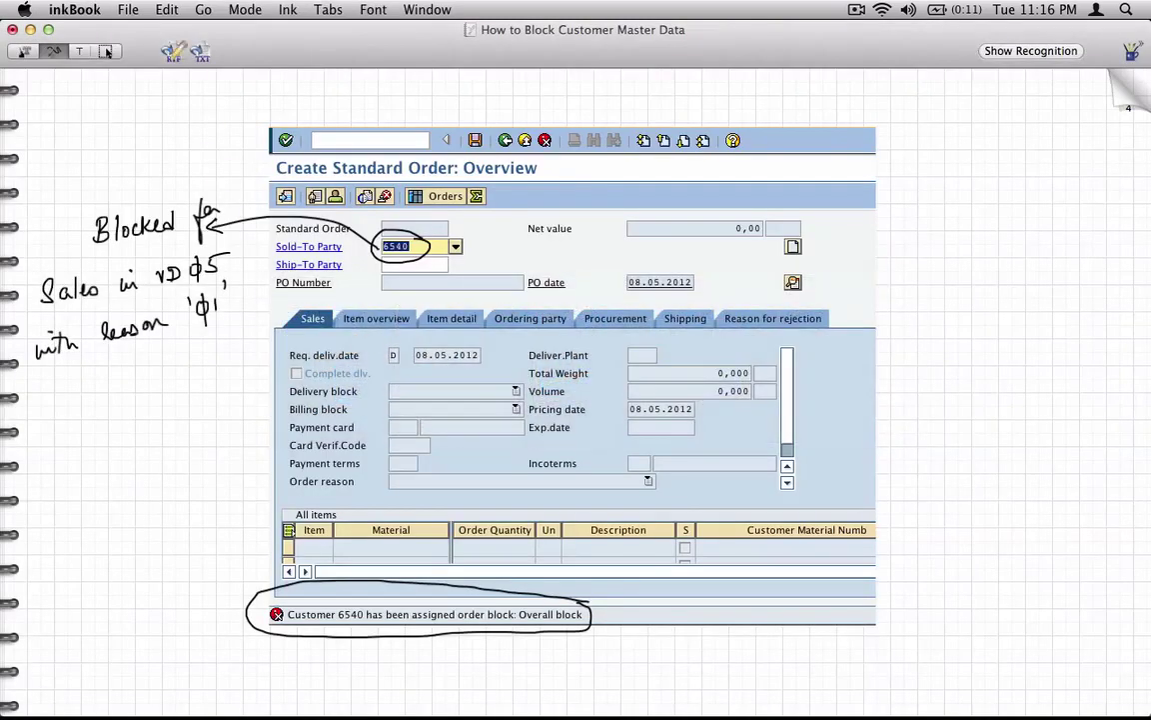
left_click(166, 10)
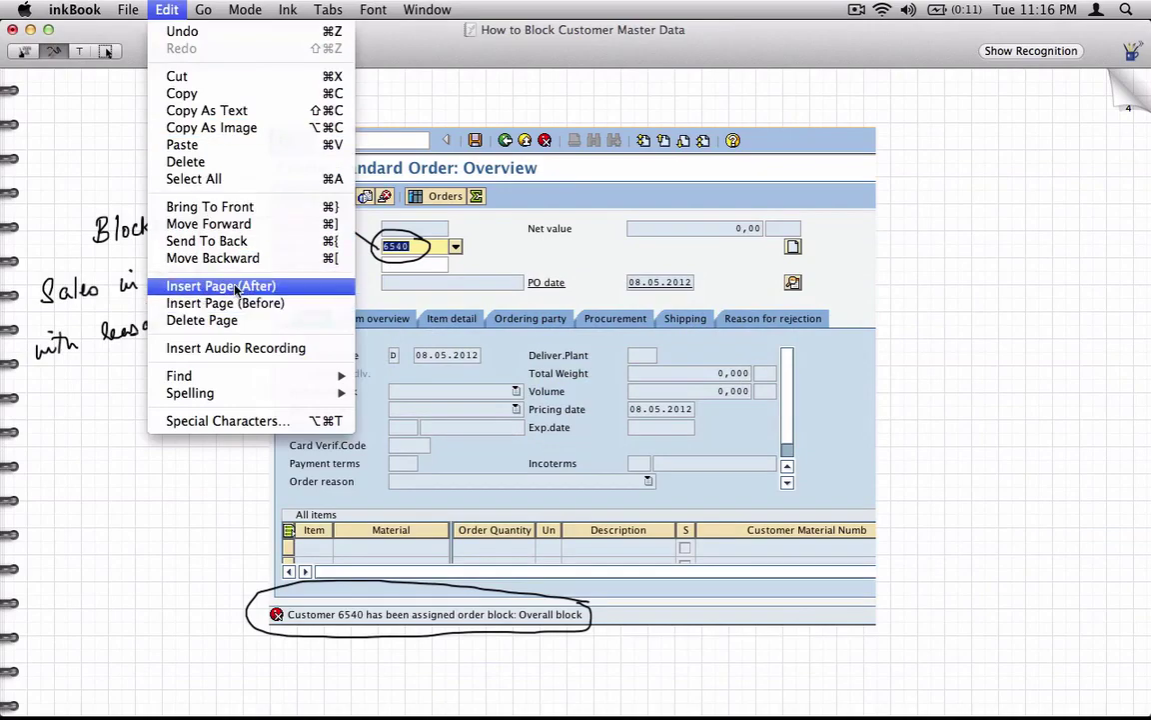
left_click(237, 286)
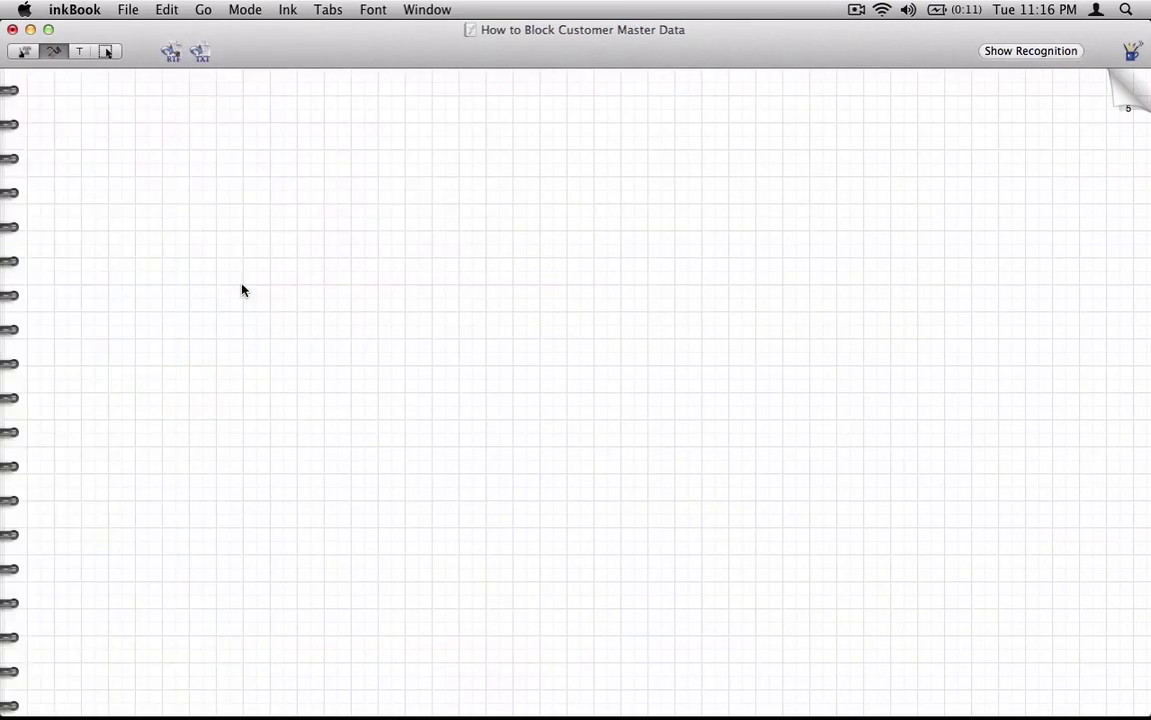
Paste the captured IMG path onto the new page, move it to the page's upper left area, and return to the ink pen
key("super+v")
left_click(104, 51)
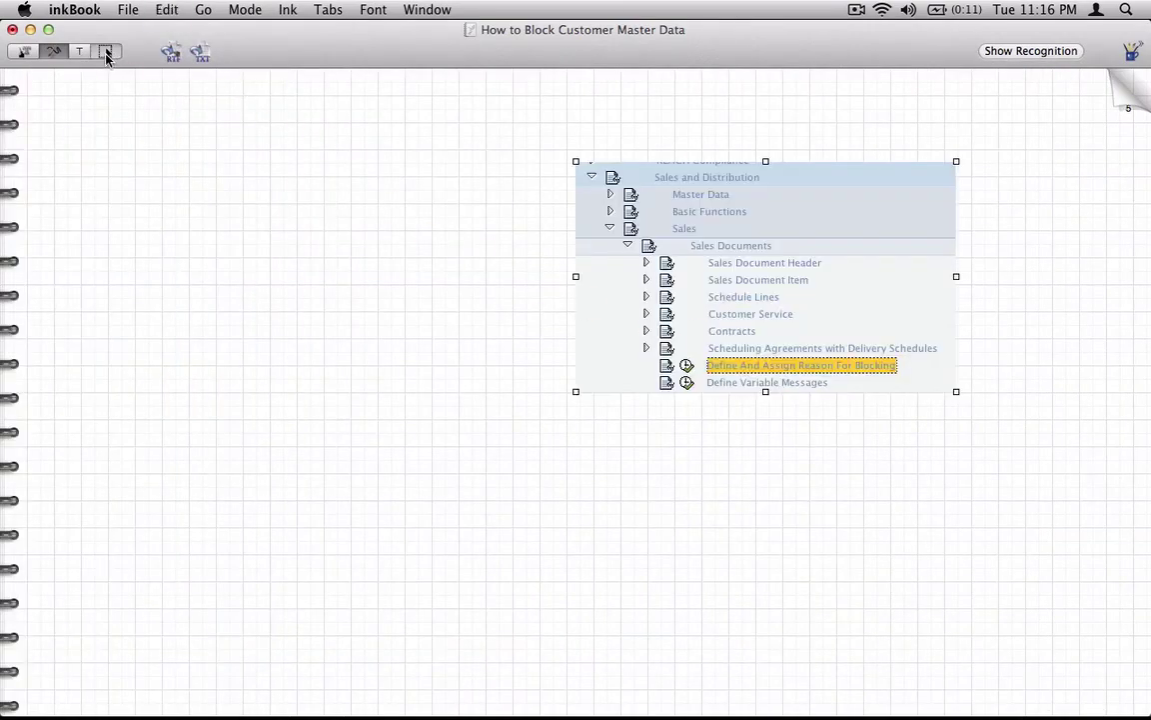
left_click_drag(689, 268, 195, 249)
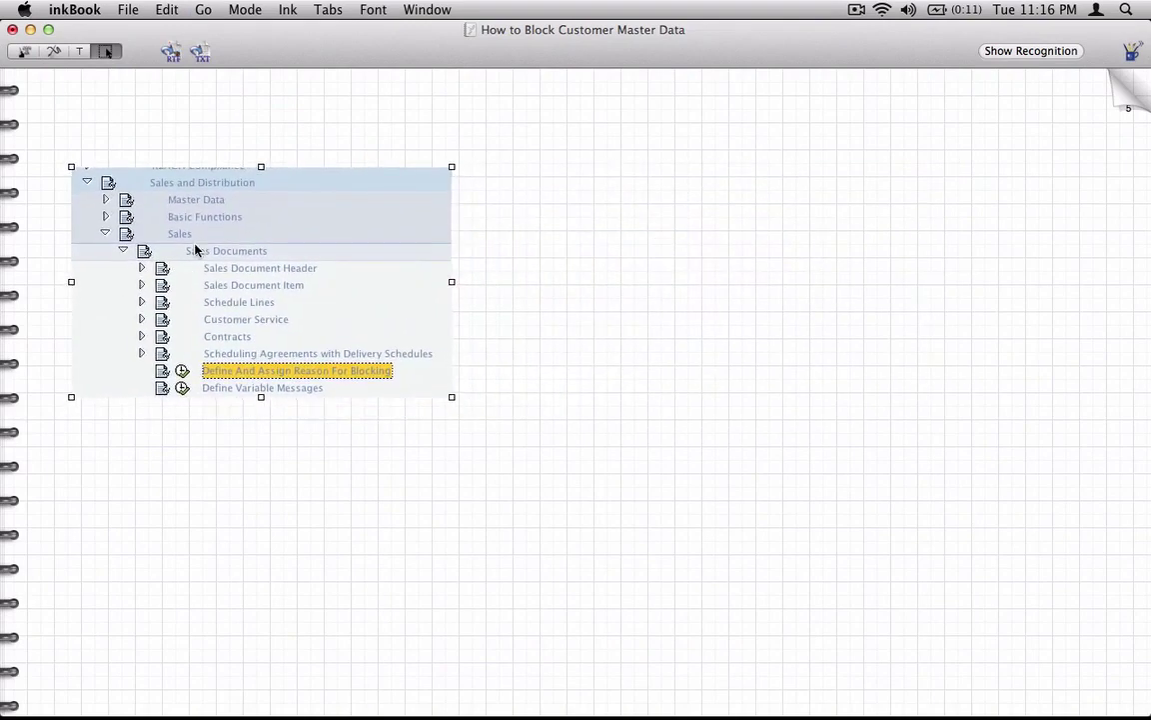
left_click(65, 52)
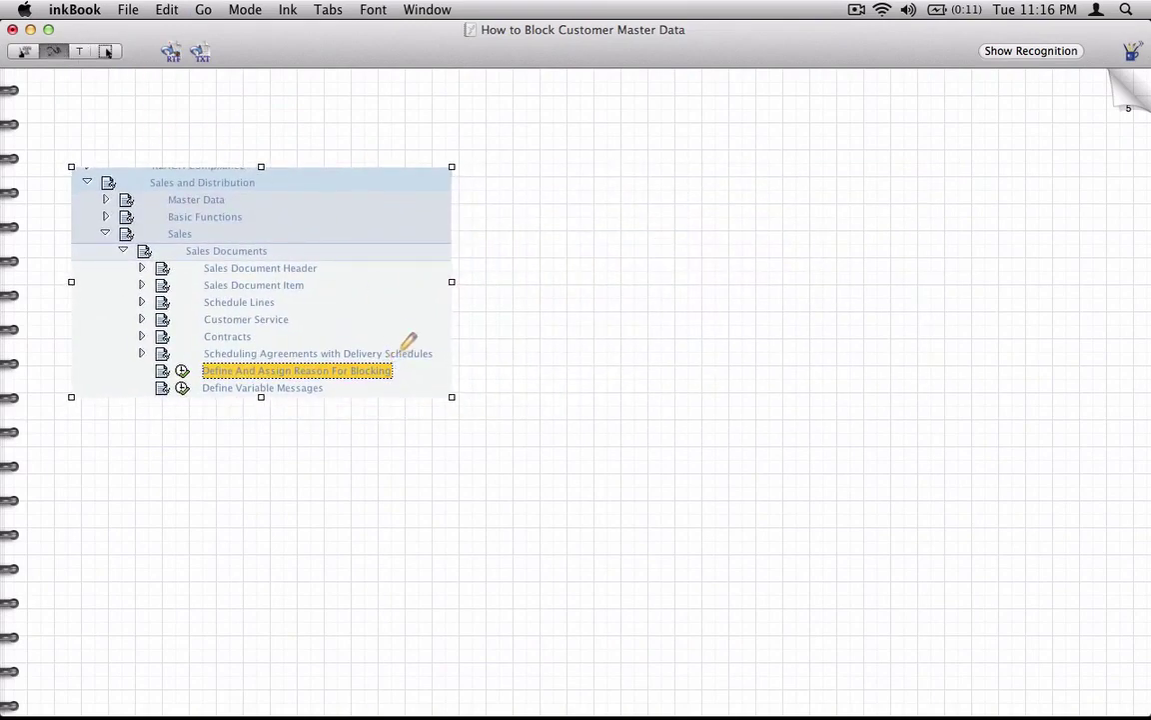
Draw an arrow from the highlighted blocking reason activity and handwrite "How to create a new Order Block" beside its head
left_click_drag(395, 369, 409, 234)
mouse_move(446, 134)
left_mouse_down()
mouse_move(440, 143)
mouse_move(466, 141)
mouse_move(549, 94)
mouse_move(578, 111)
mouse_move(604, 88)
mouse_move(641, 106)
mouse_move(697, 90)
mouse_move(737, 99)
mouse_move(739, 86)
mouse_move(870, 95)
left_mouse_up()
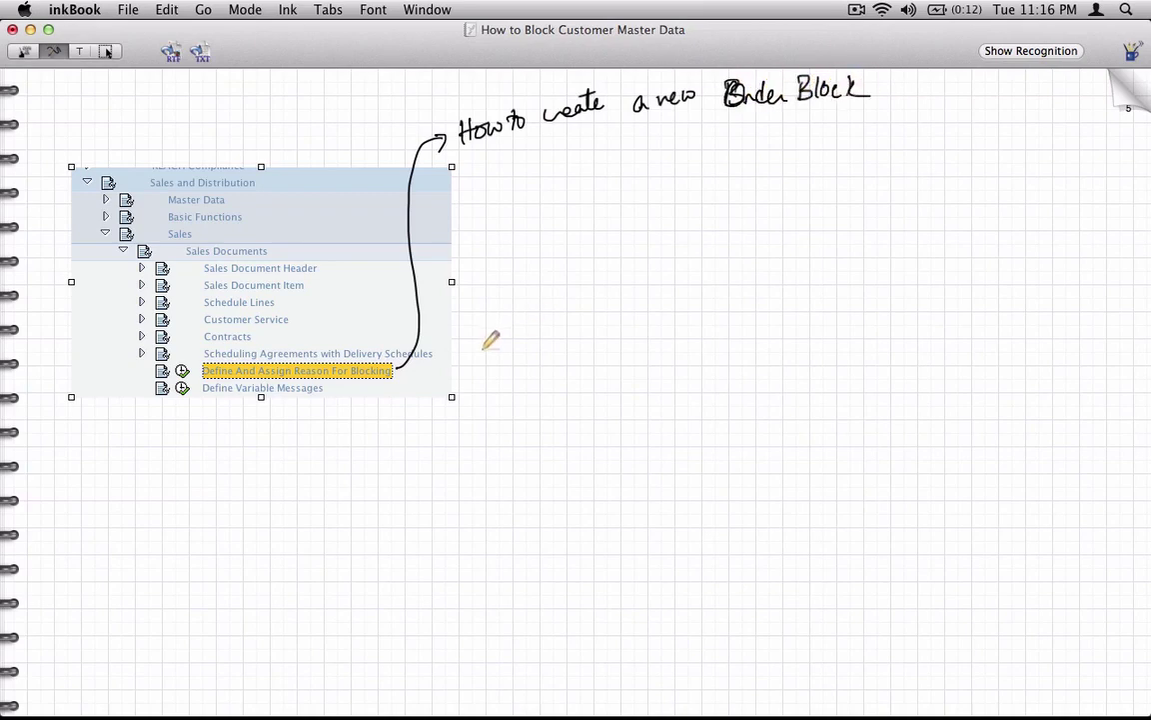
Switch to SAPGUI, execute Define And Assign Reason For Blocking, and open the activity Define blocking reasons
key("super+Tab")
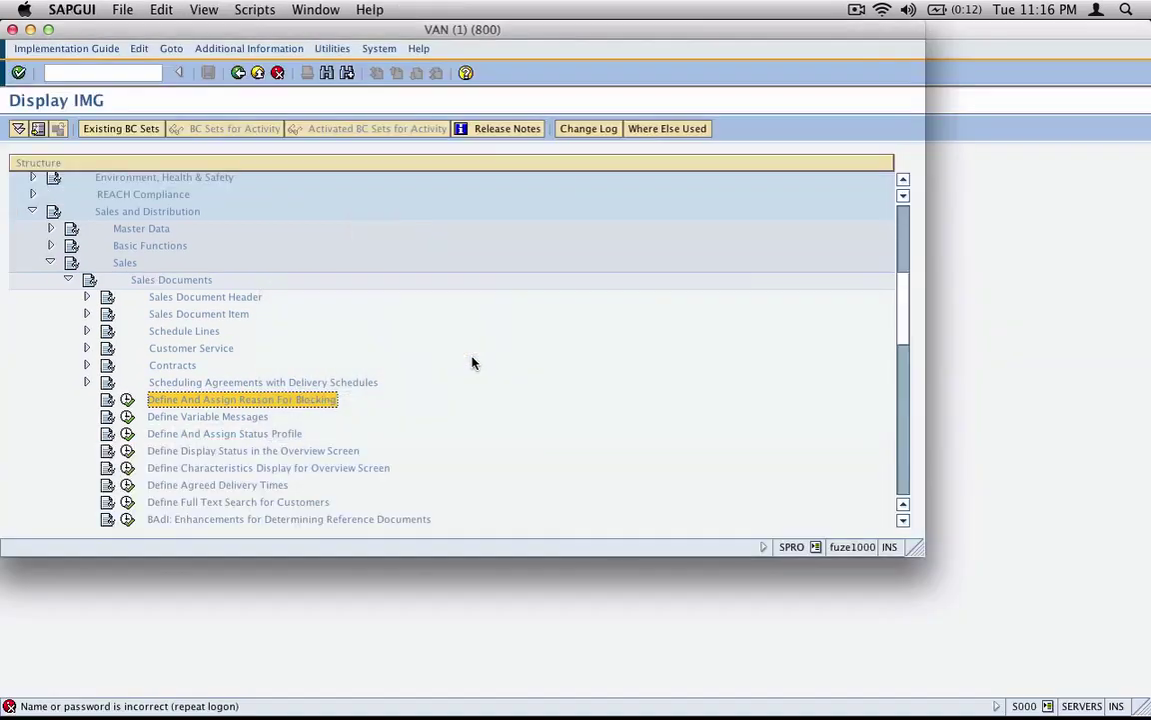
left_click(126, 365)
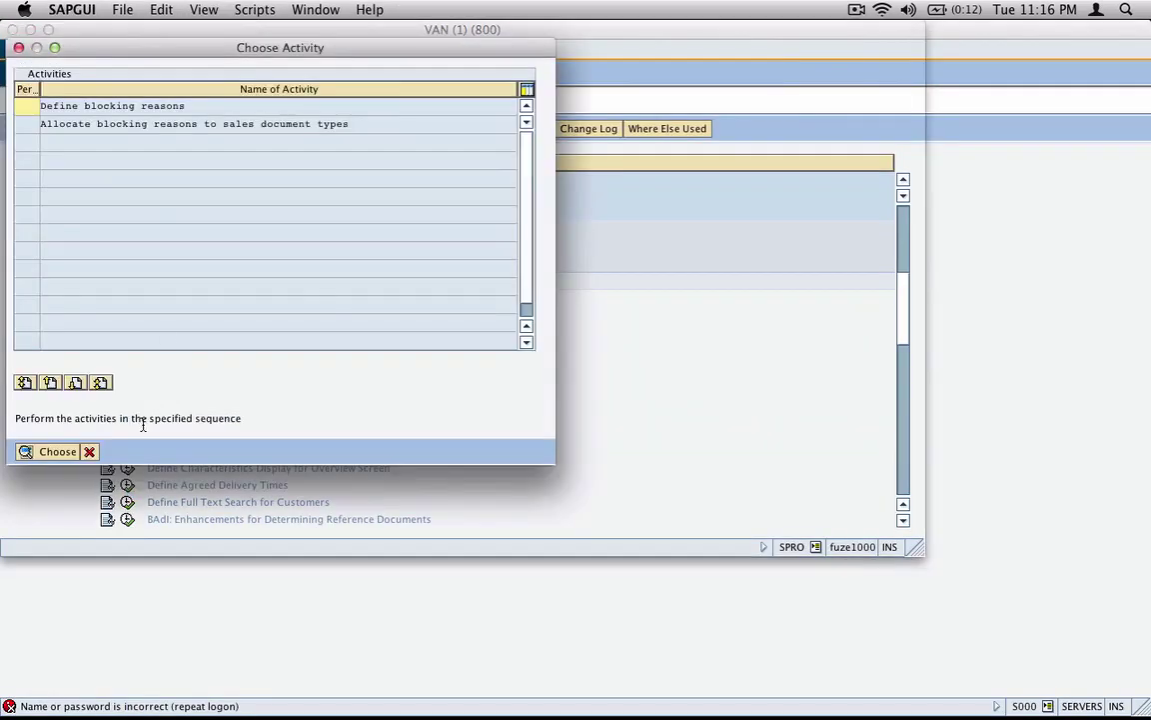
left_click(150, 103)
left_click_drag(187, 107, 41, 106)
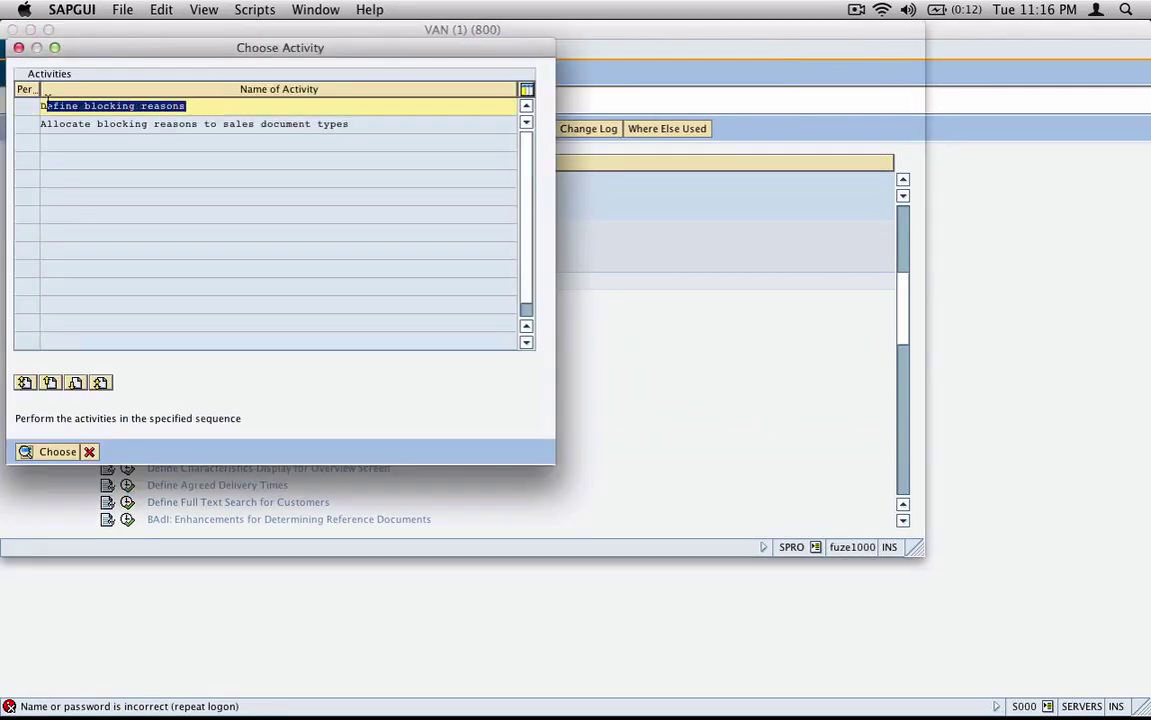
left_click(62, 452)
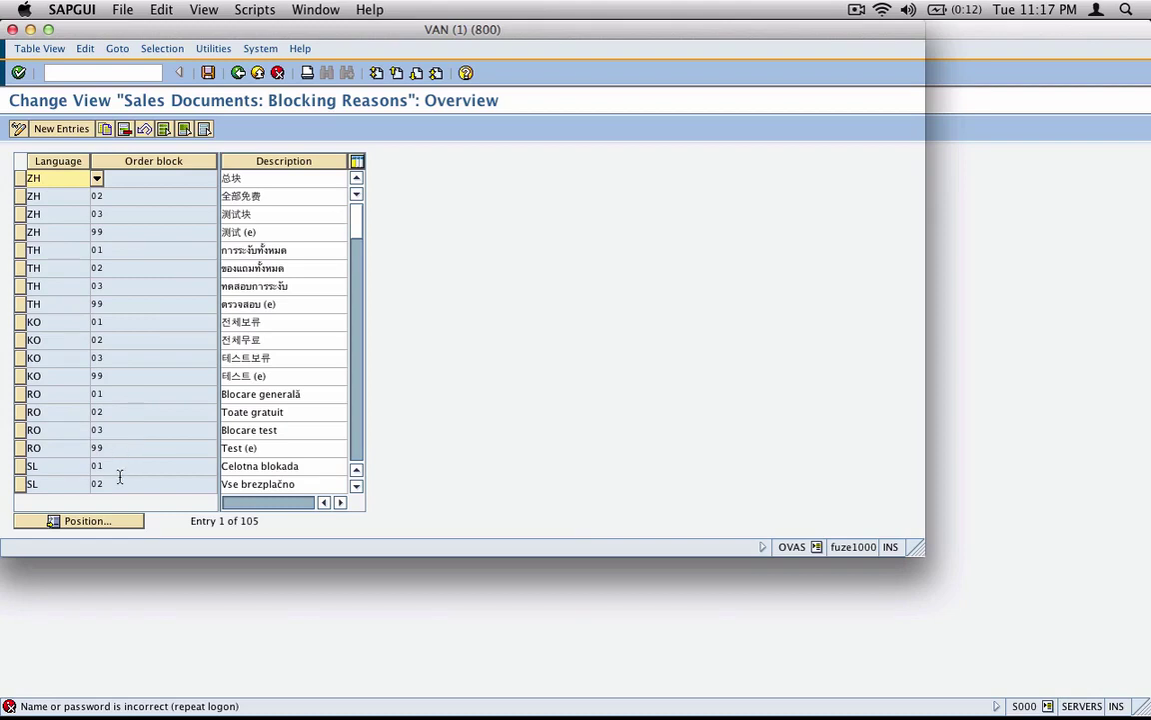
Position the blocking reasons table at the entries for language EN
left_click(110, 520)
type("en")
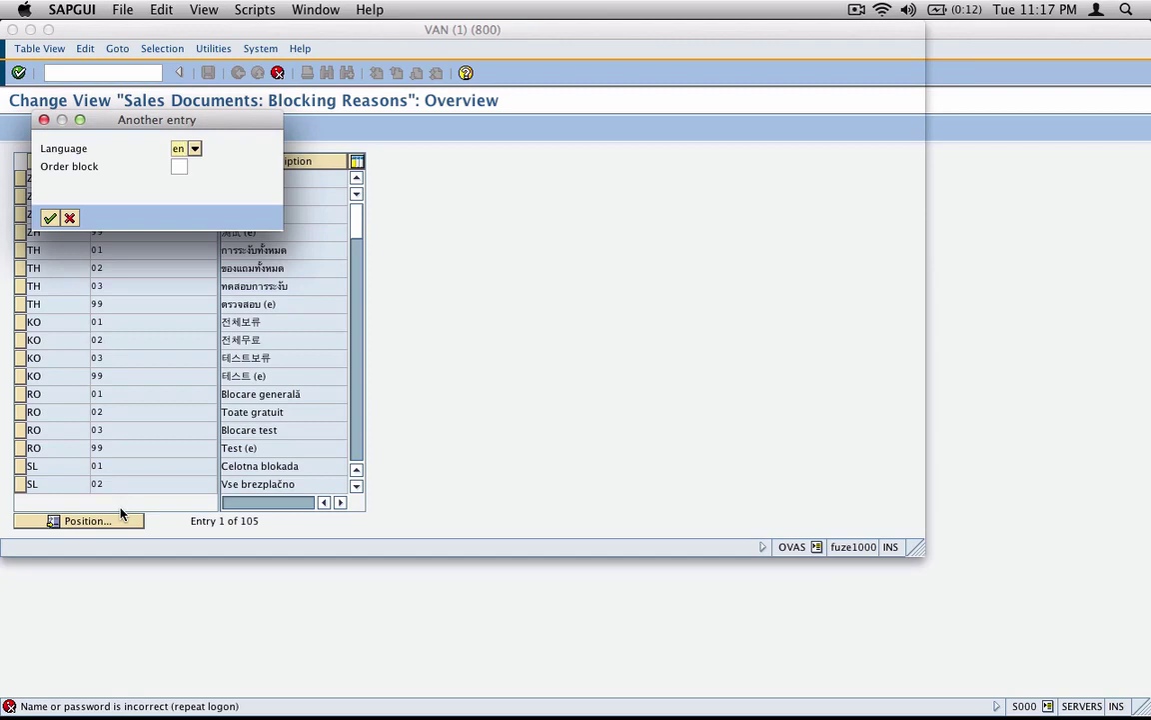
key("Return")
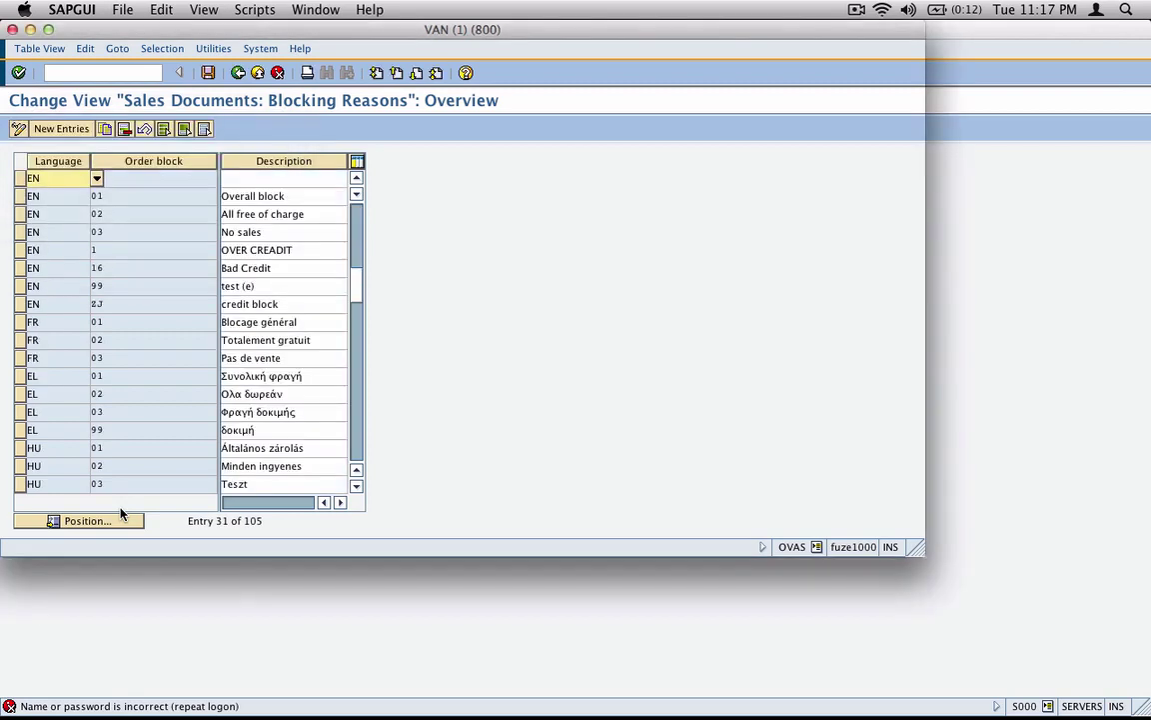
Examine the English order blocks and their descriptions, including Overall block, All free of charge, and Bad Credit
left_click(20, 178)
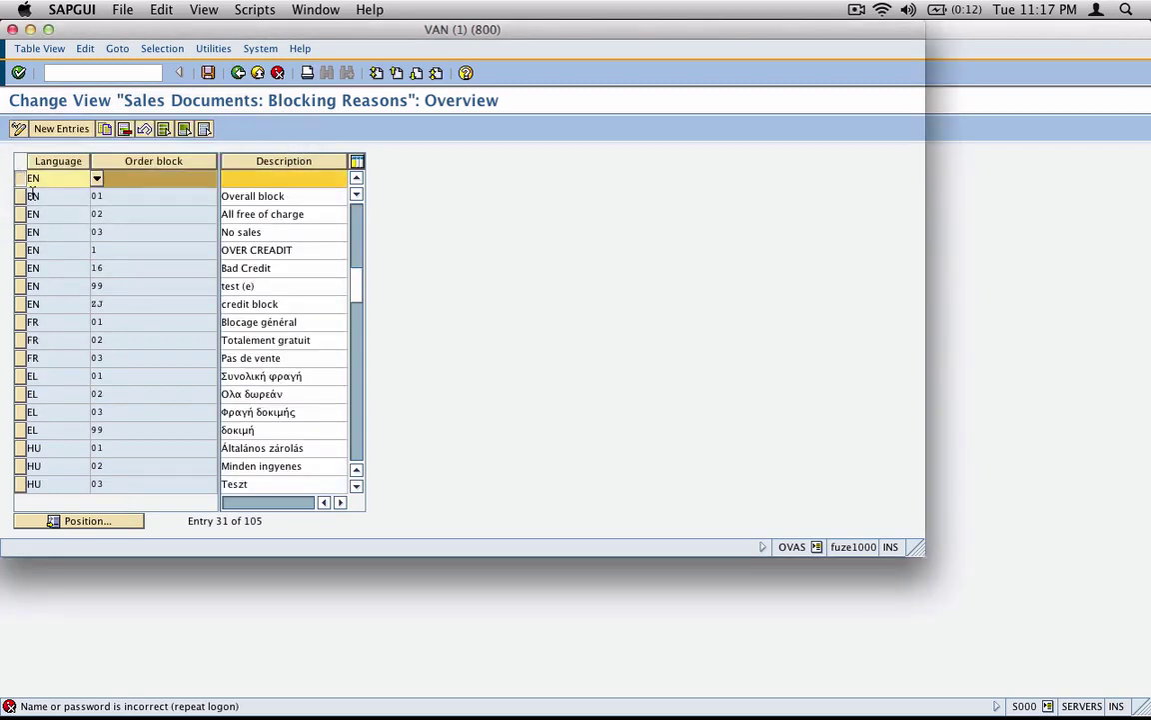
left_click(20, 196)
left_click(20, 213)
left_click(20, 232)
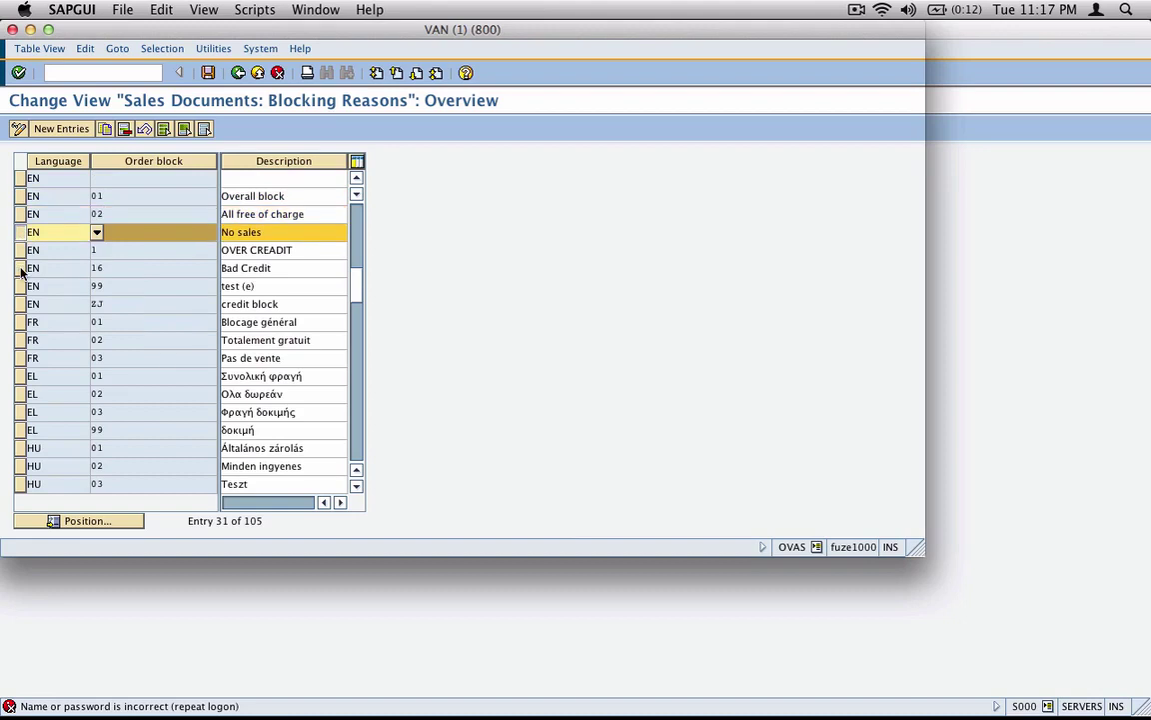
left_click(20, 268)
left_click(20, 304)
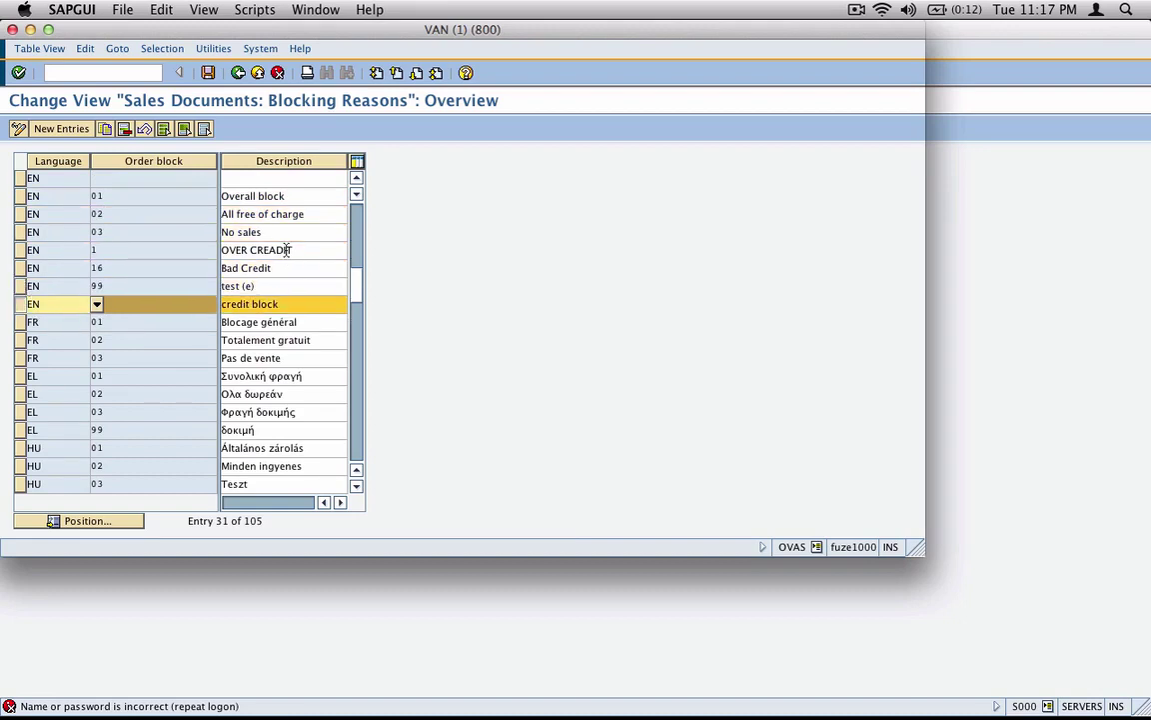
left_click_drag(296, 265, 210, 268)
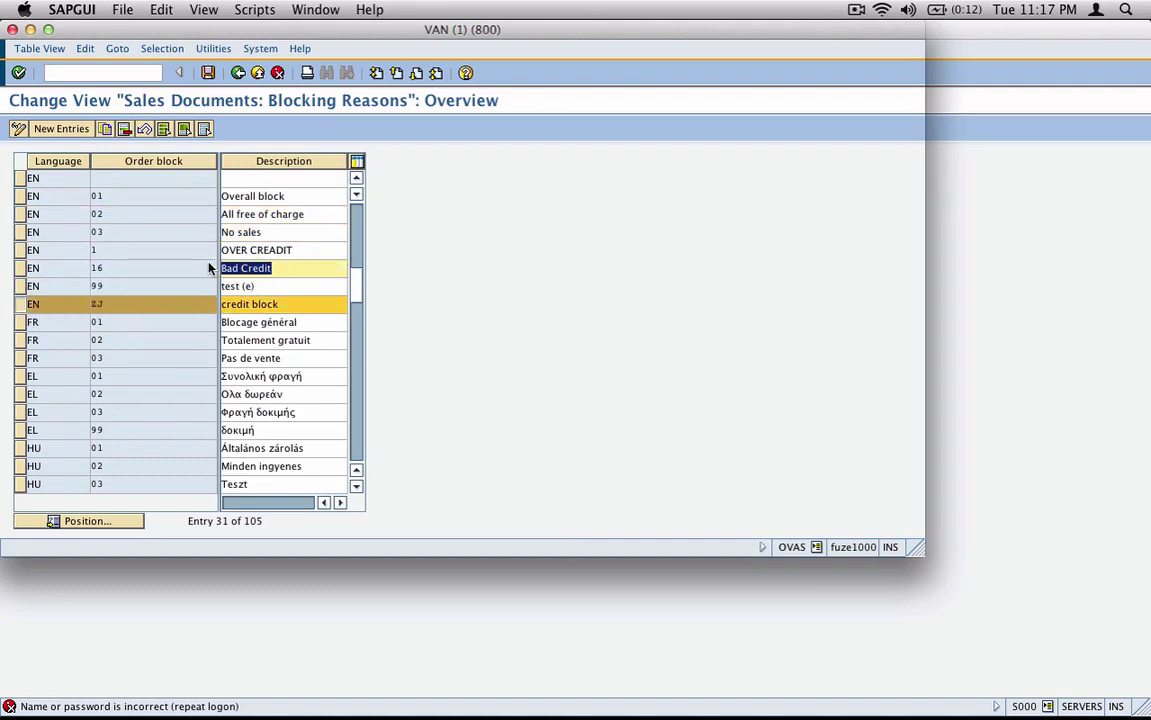
left_click(306, 195)
left_click_drag(306, 194, 188, 224)
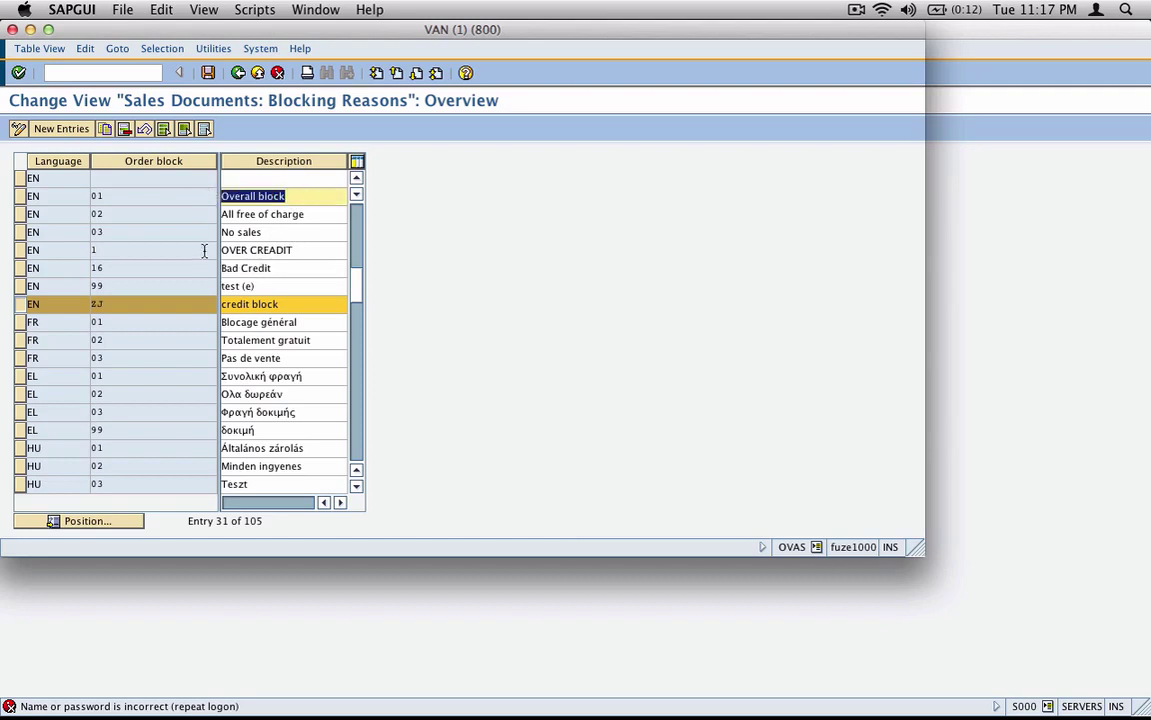
left_click_drag(312, 214, 228, 255)
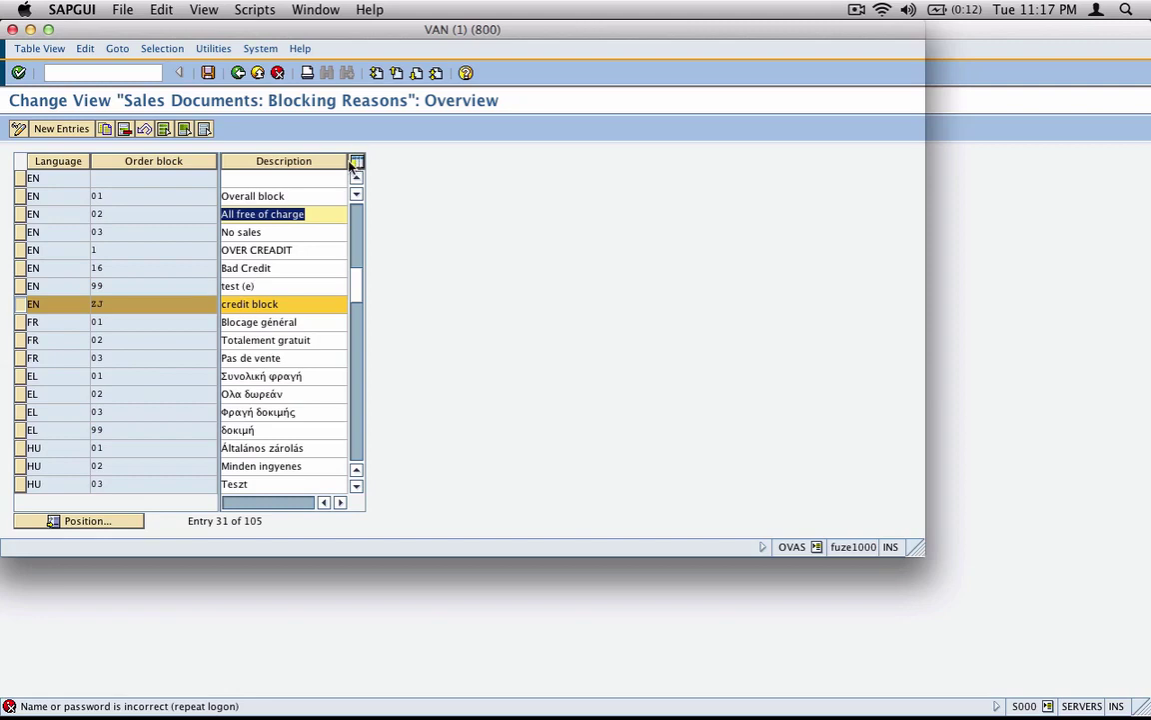
left_click(20, 197)
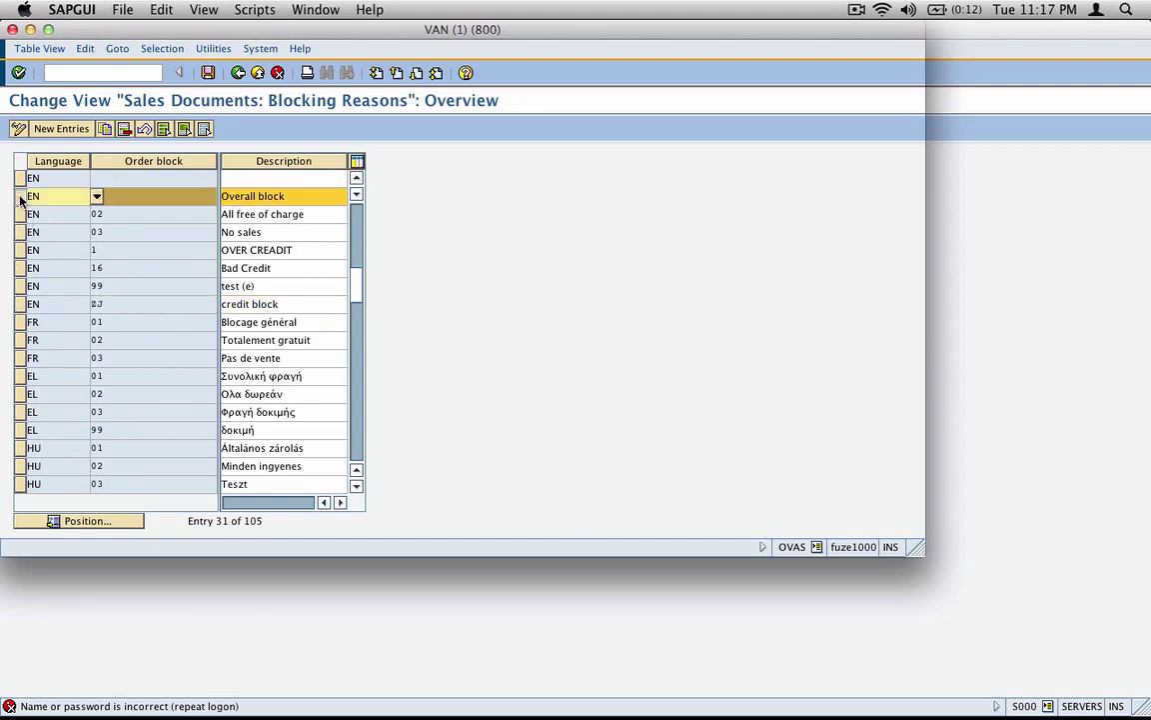
left_click(20, 268)
type("16")
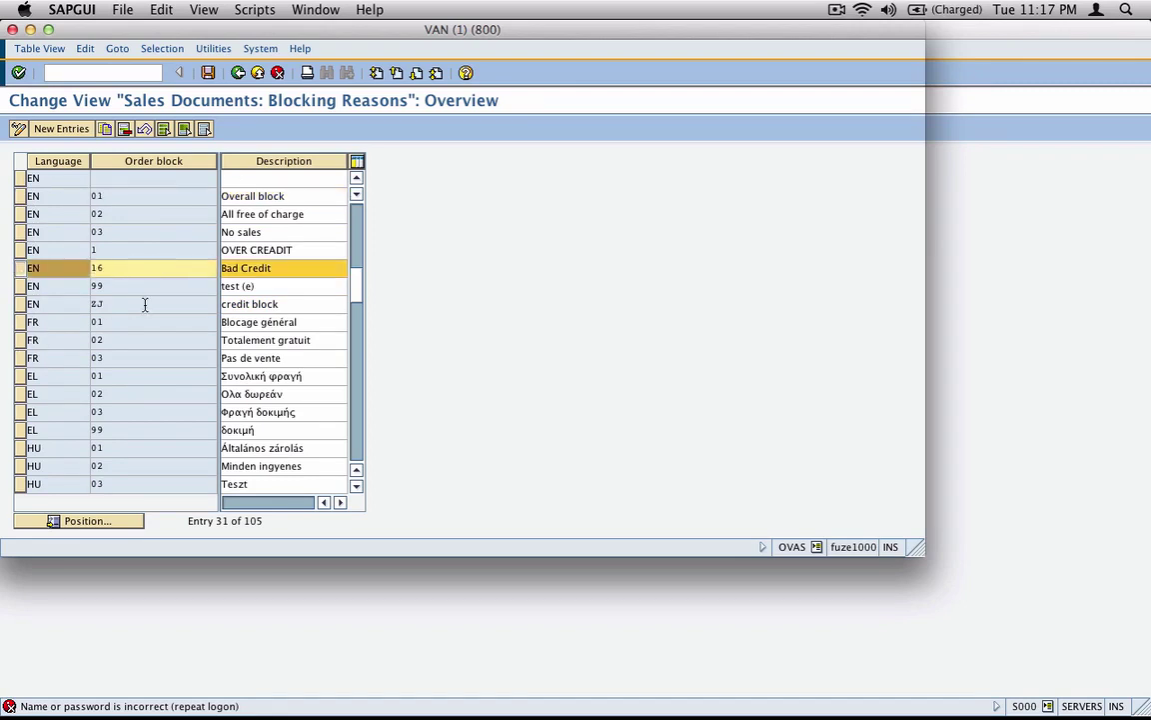
Return to the activity selection and open Allocate blocking reasons to sales document types
left_click(238, 73)
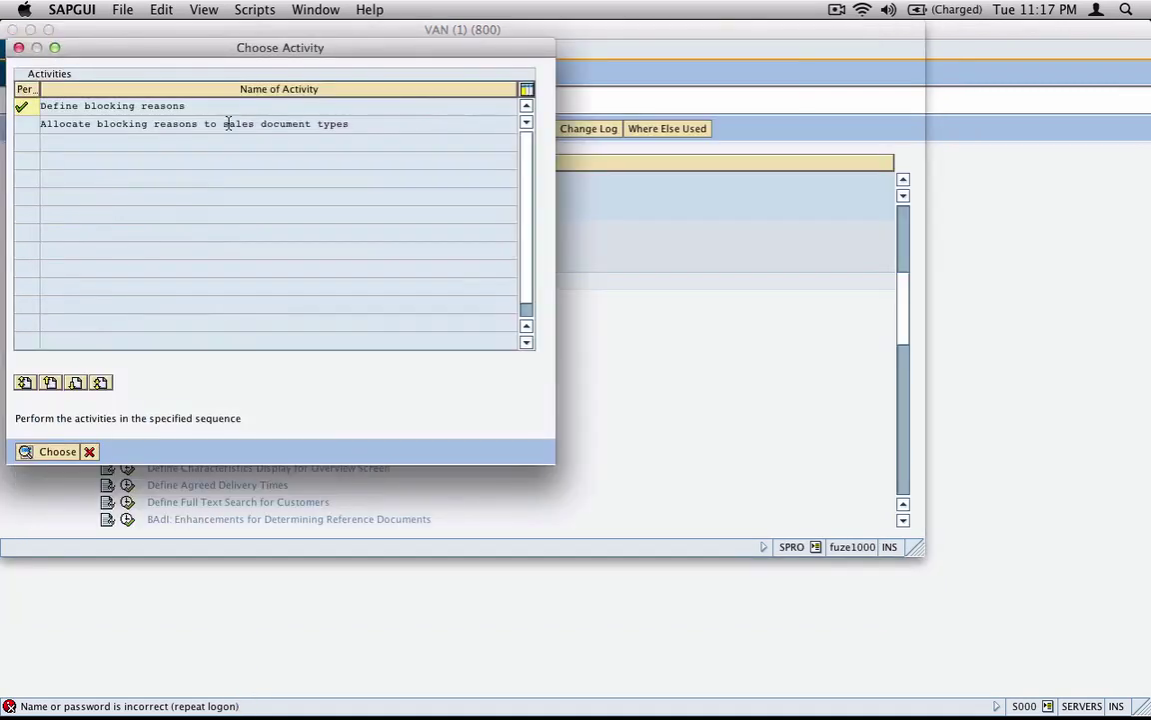
left_click_drag(354, 122, 39, 126)
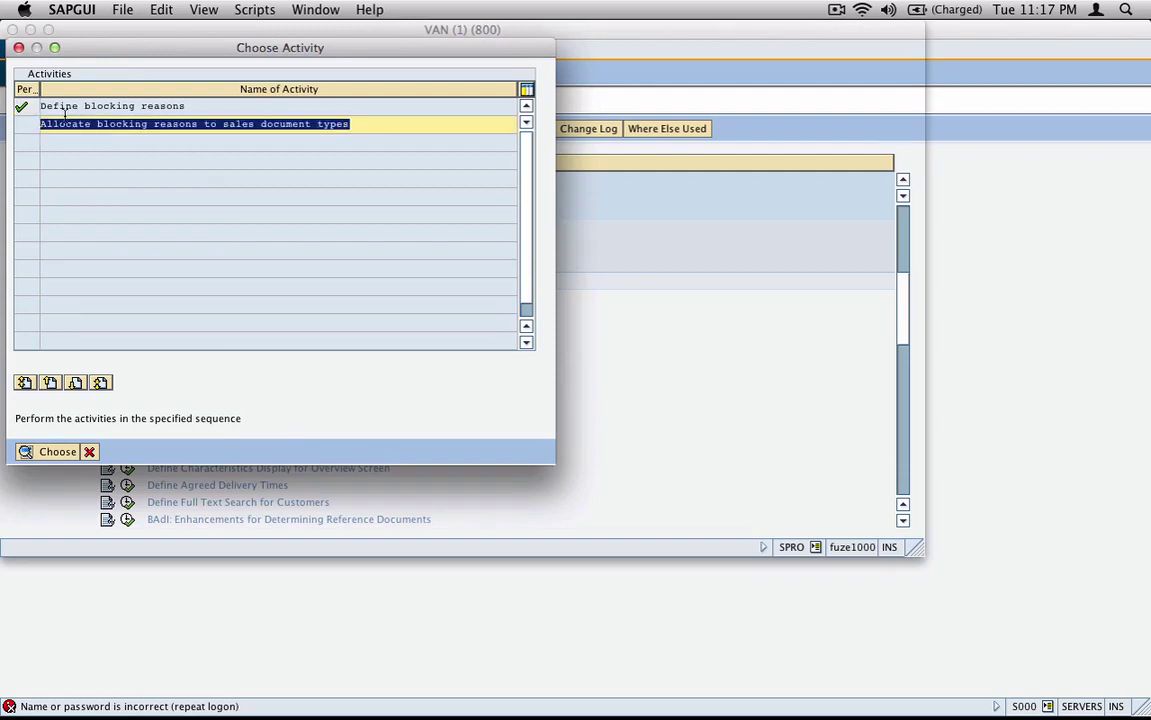
left_click(55, 451)
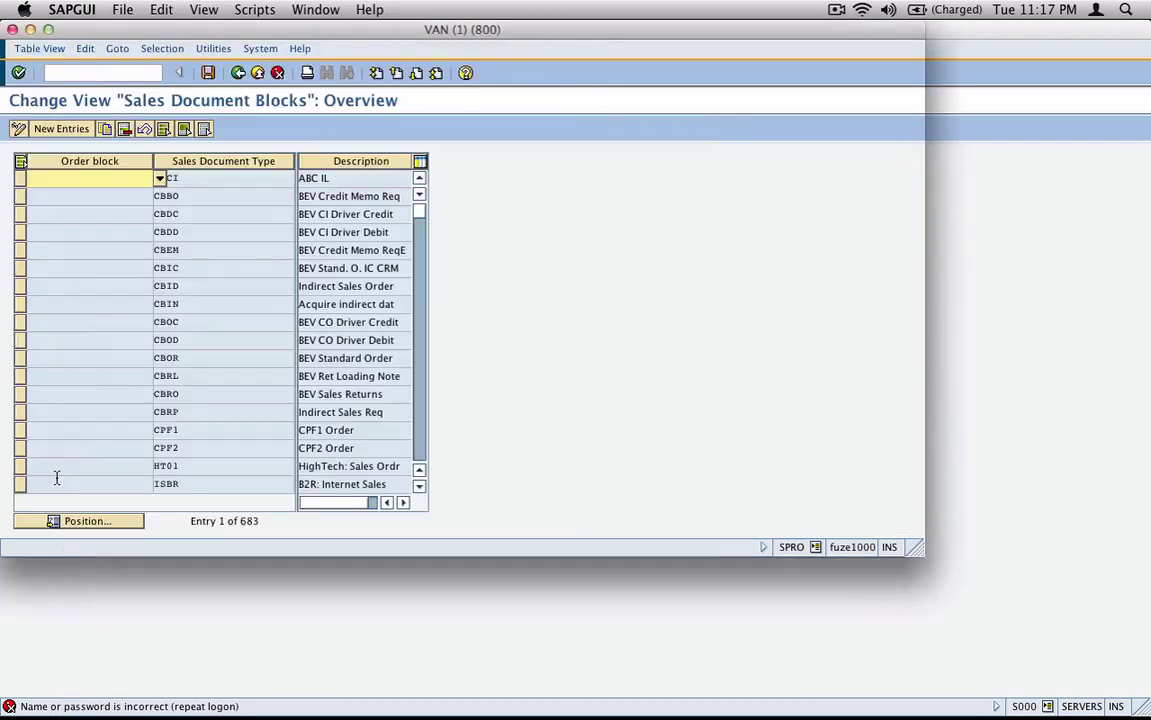
Position the sales document blocks table at order block 01 with sales document type OR
left_click(108, 523)
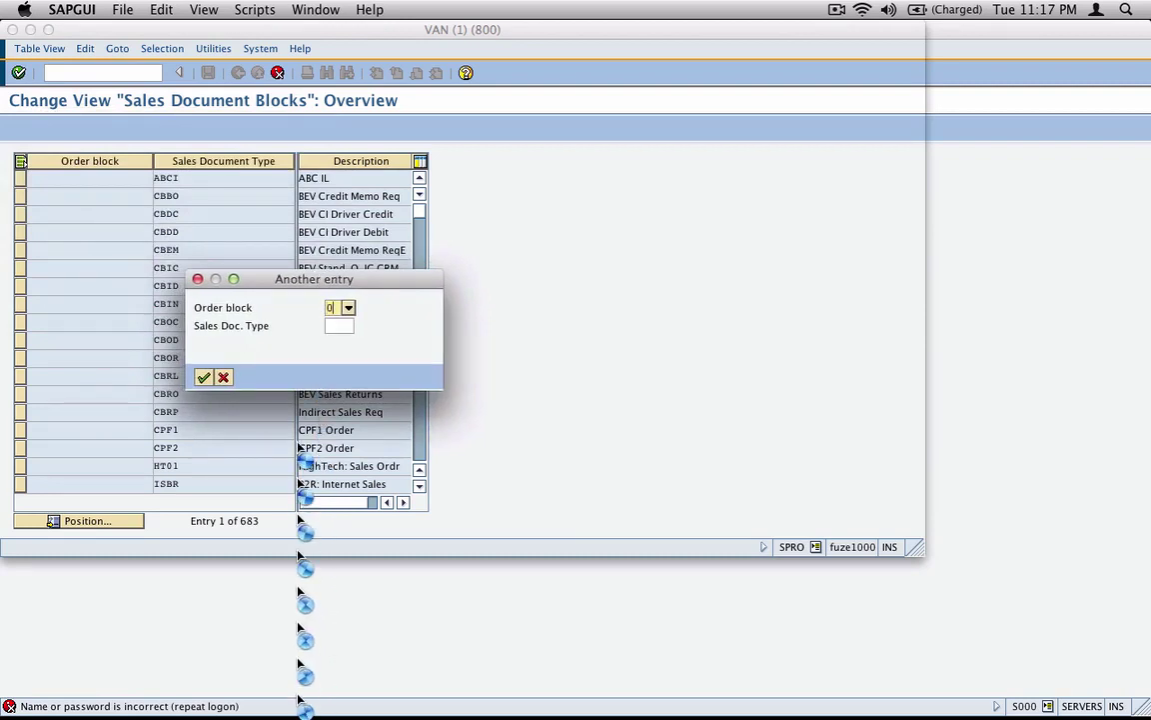
key("Tab")
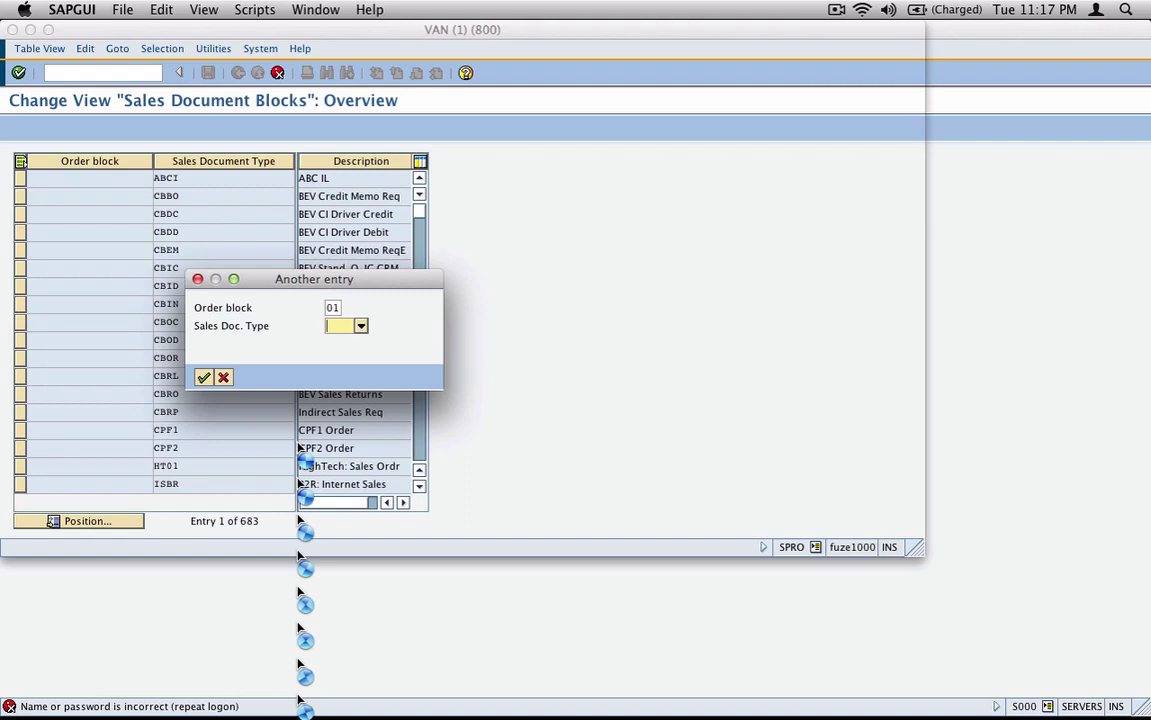
type("or")
left_click(204, 376)
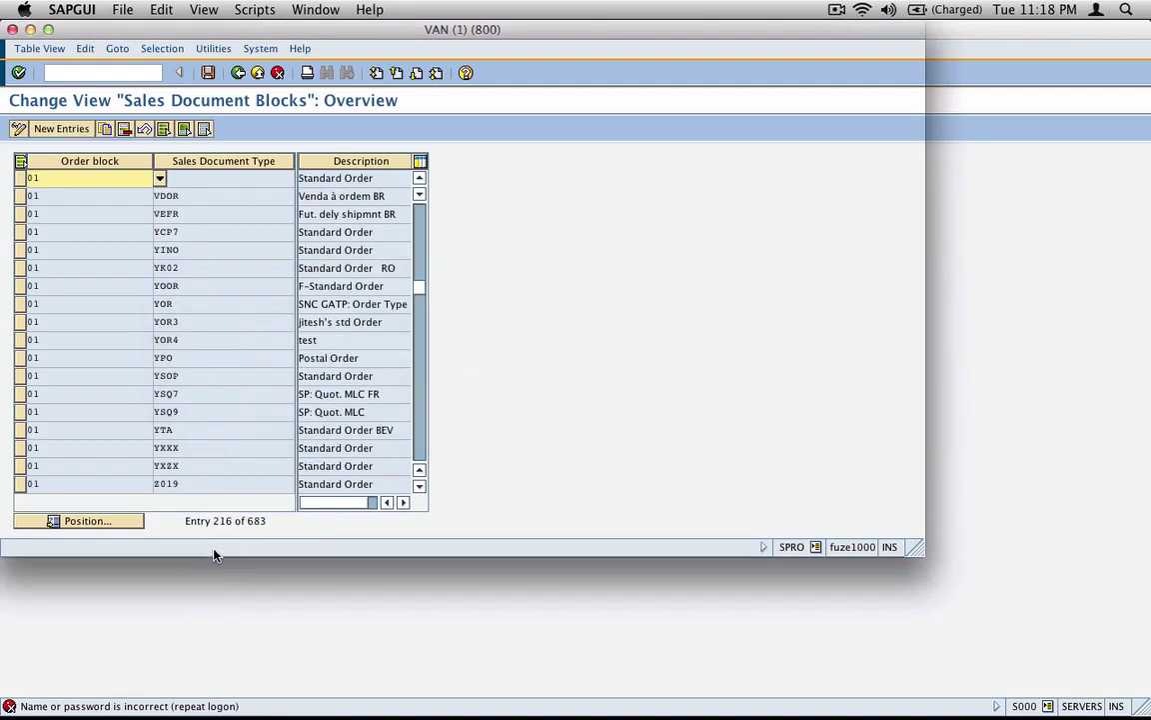
Examine which sales document types are assigned to order block 01, starting with the OR entry
double_click(45, 182)
key("Tab")
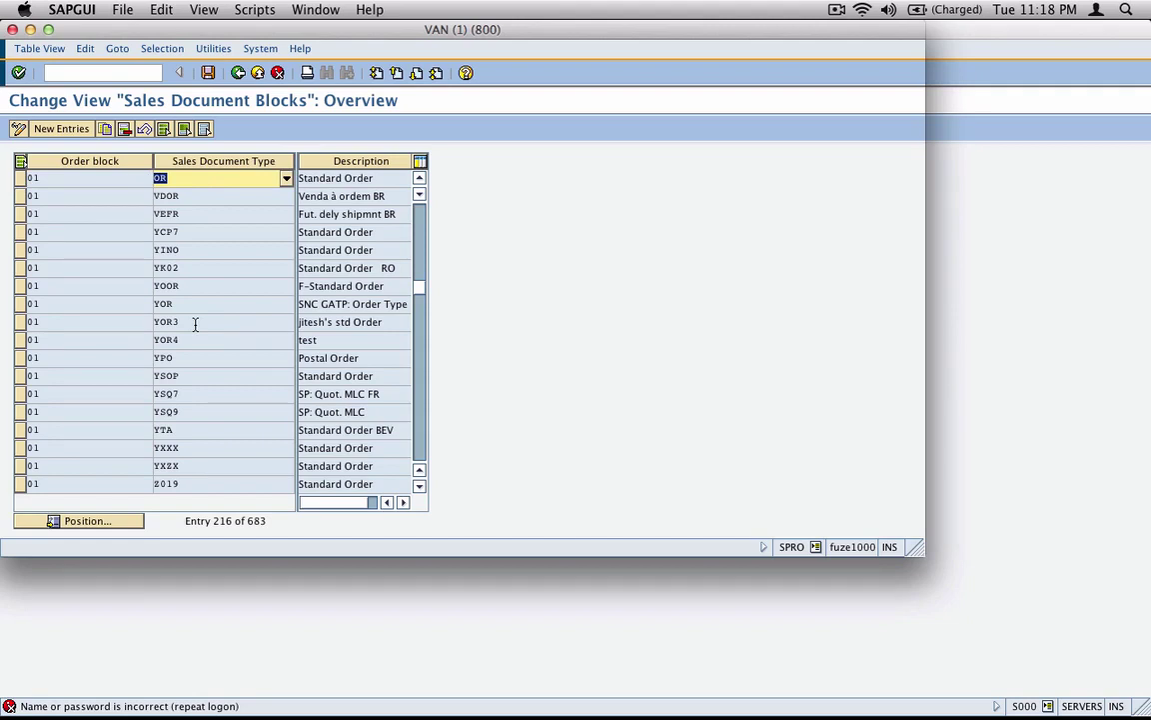
double_click(71, 178)
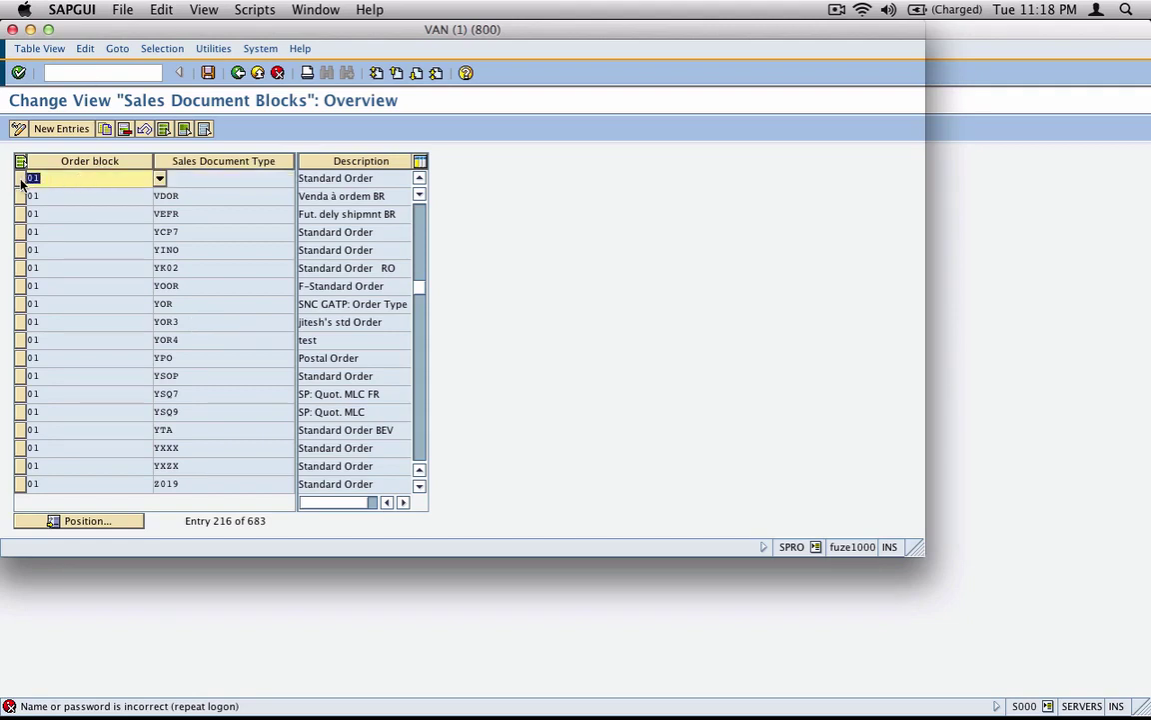
left_click(213, 178)
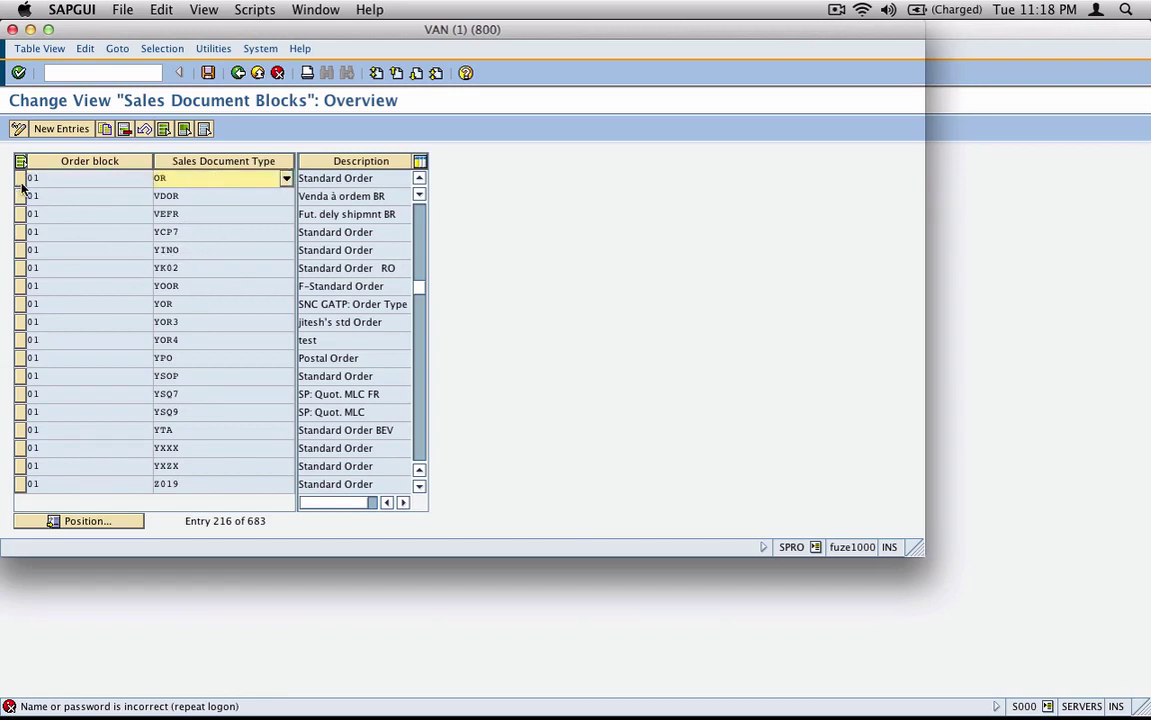
left_click_drag(172, 178, 129, 179)
left_click(207, 195)
left_click(195, 213)
left_click_drag(19, 179, 22, 287)
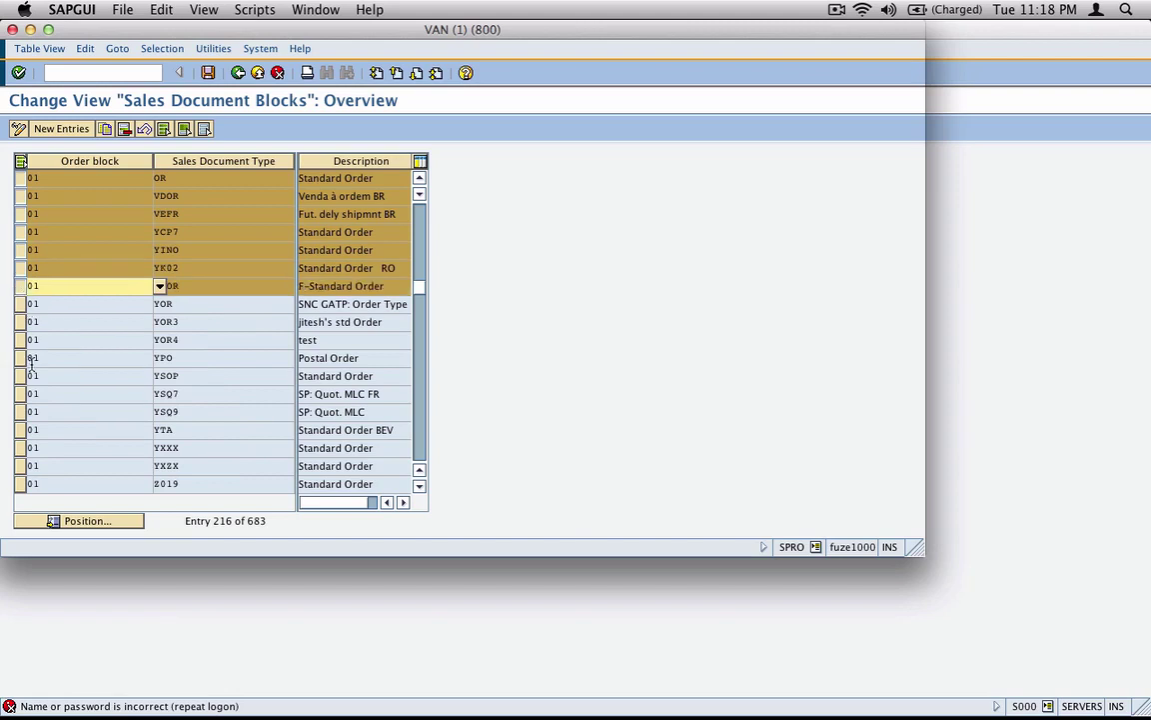
Look up order block 16 in the allocation table, first on its own and again with sales document type OR
left_click(113, 521)
type("16")
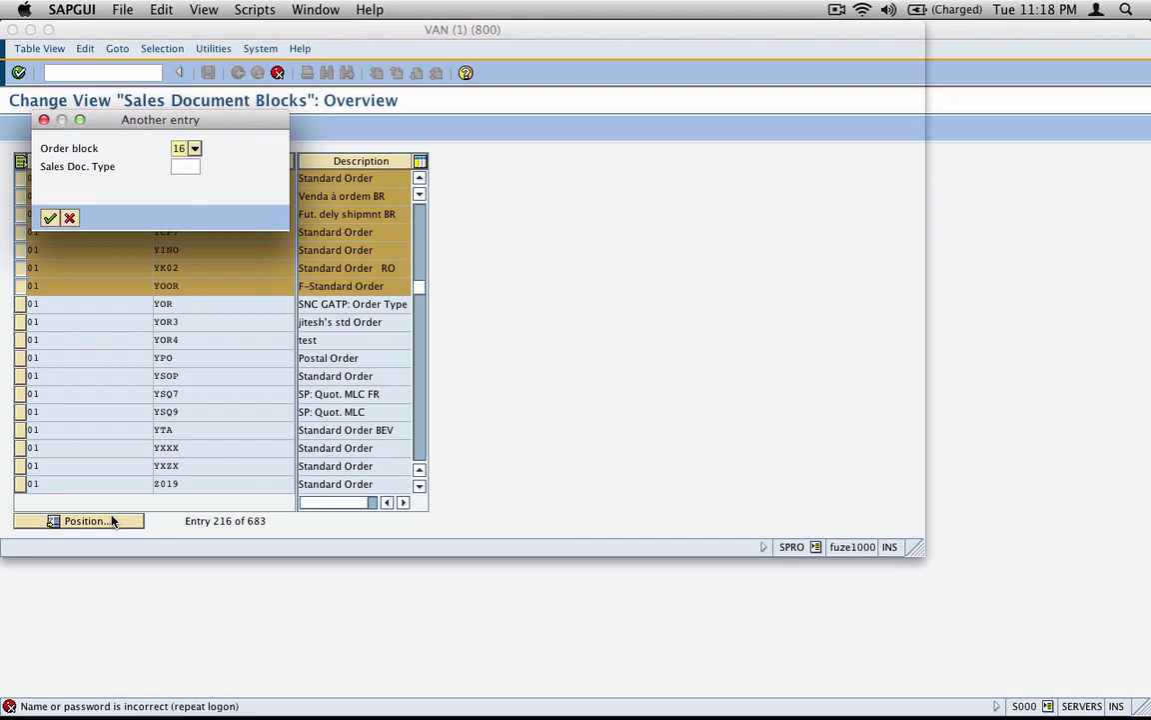
key("Return")
left_click(205, 178)
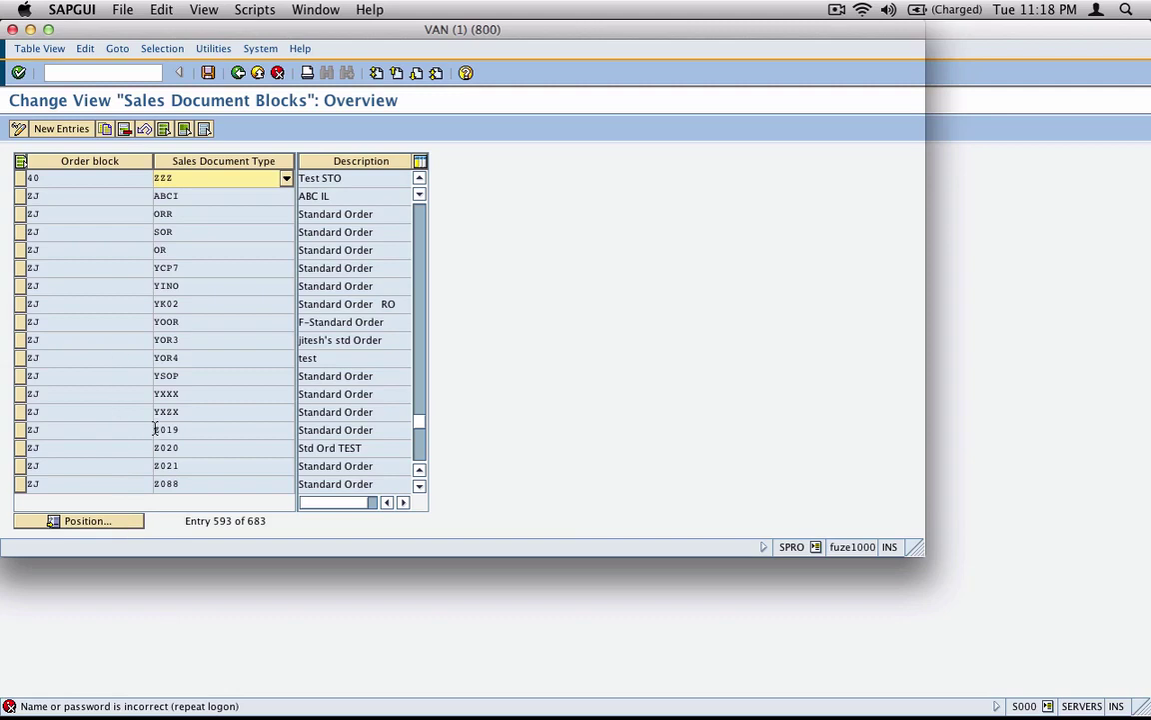
left_click(128, 521)
type("16")
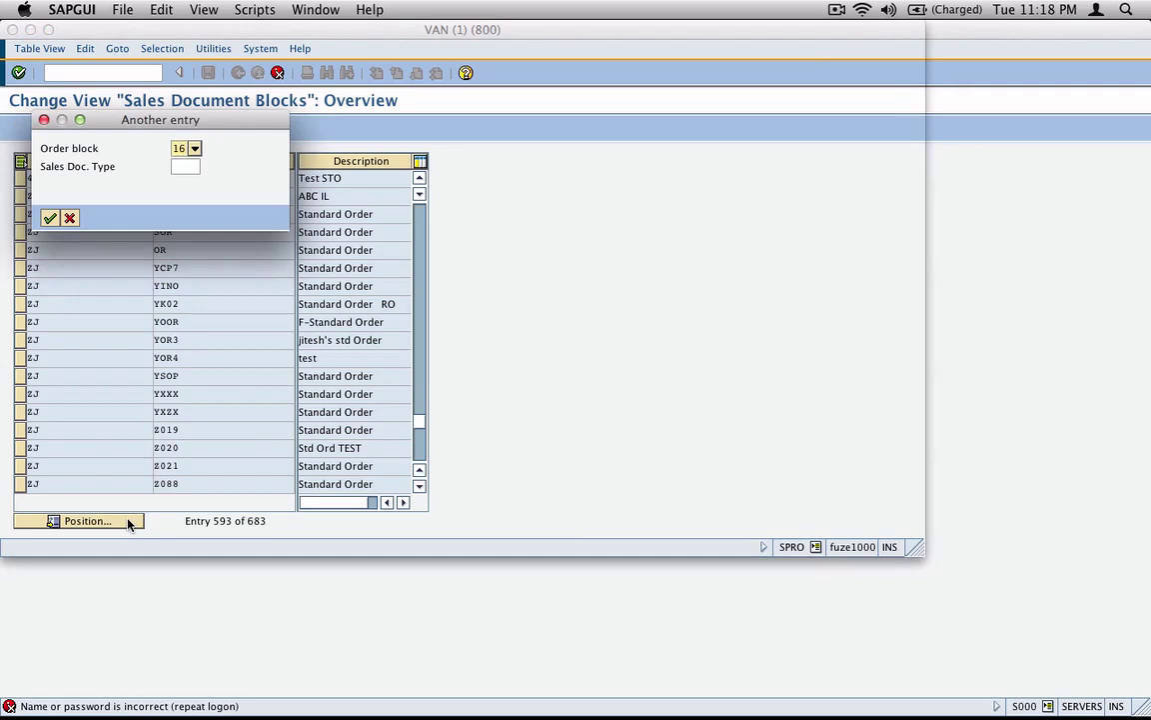
key("Tab")
type("or")
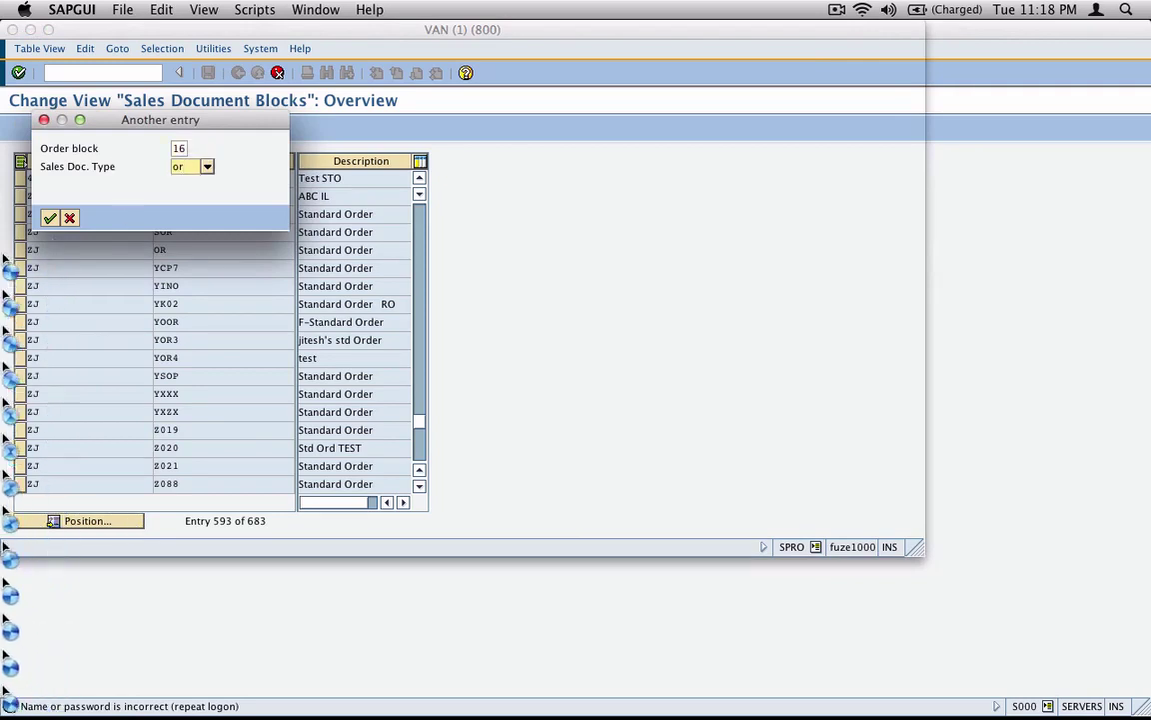
left_click(53, 216)
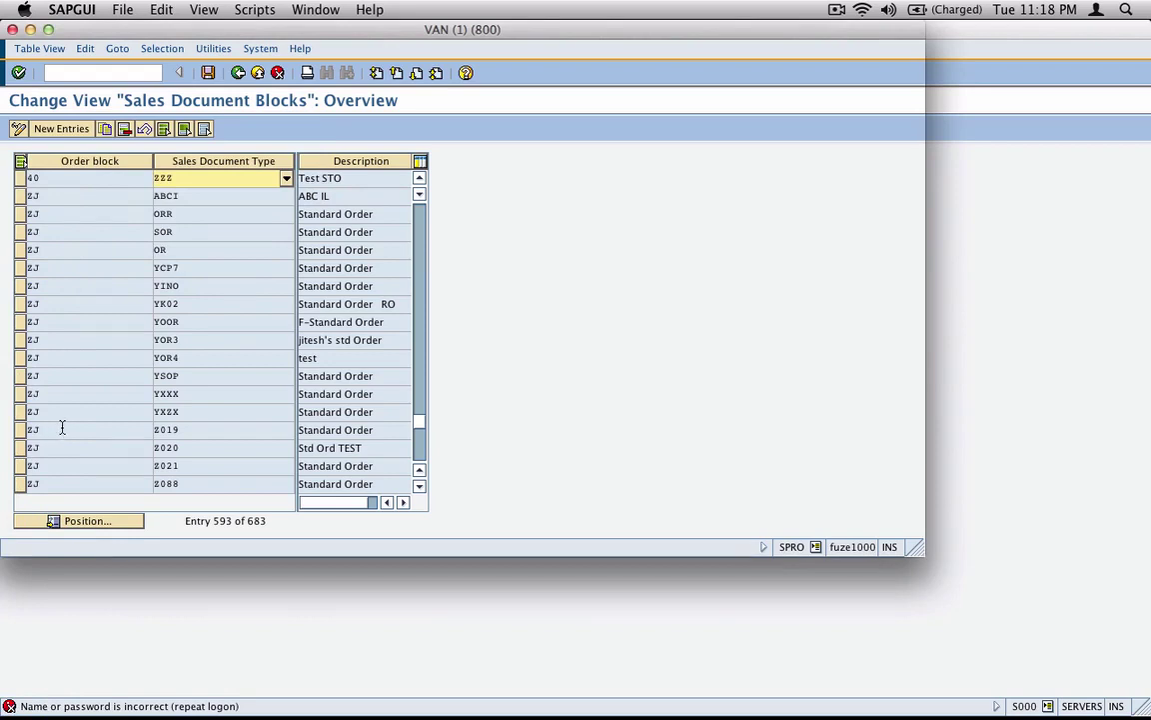
Add a new entry allocating order block 16 to sales document type OR, save it with the customizing request, and return to the activity selection
left_click(62, 129)
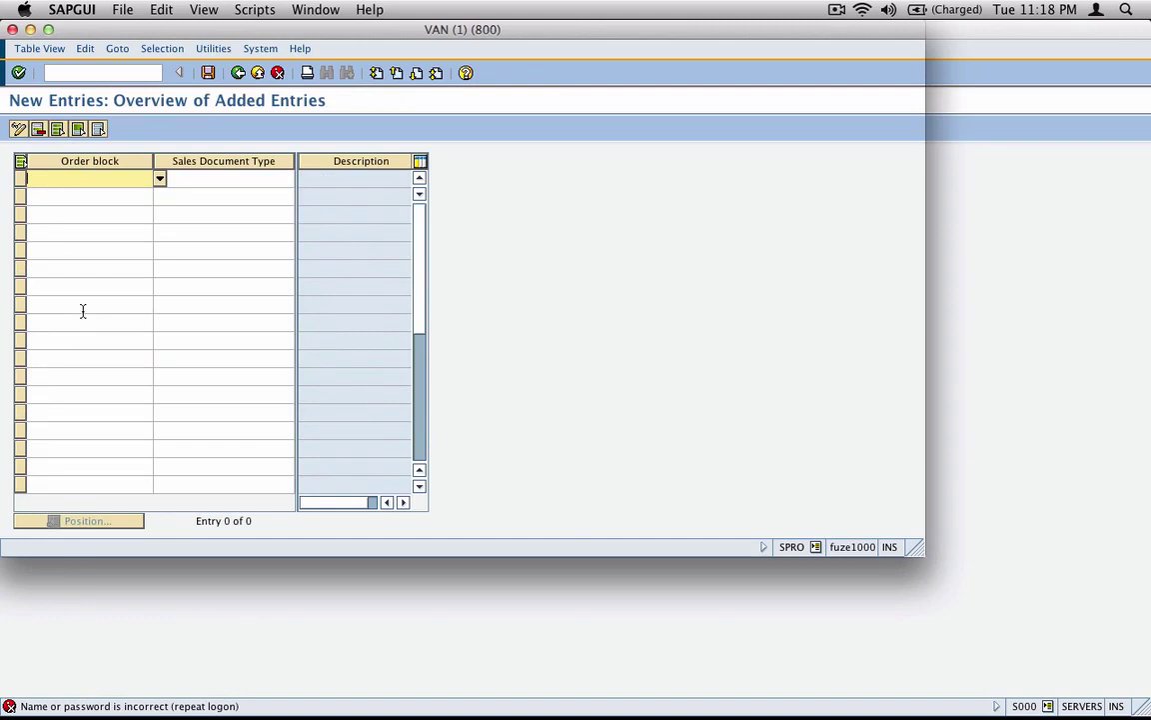
type("16")
key("Tab")
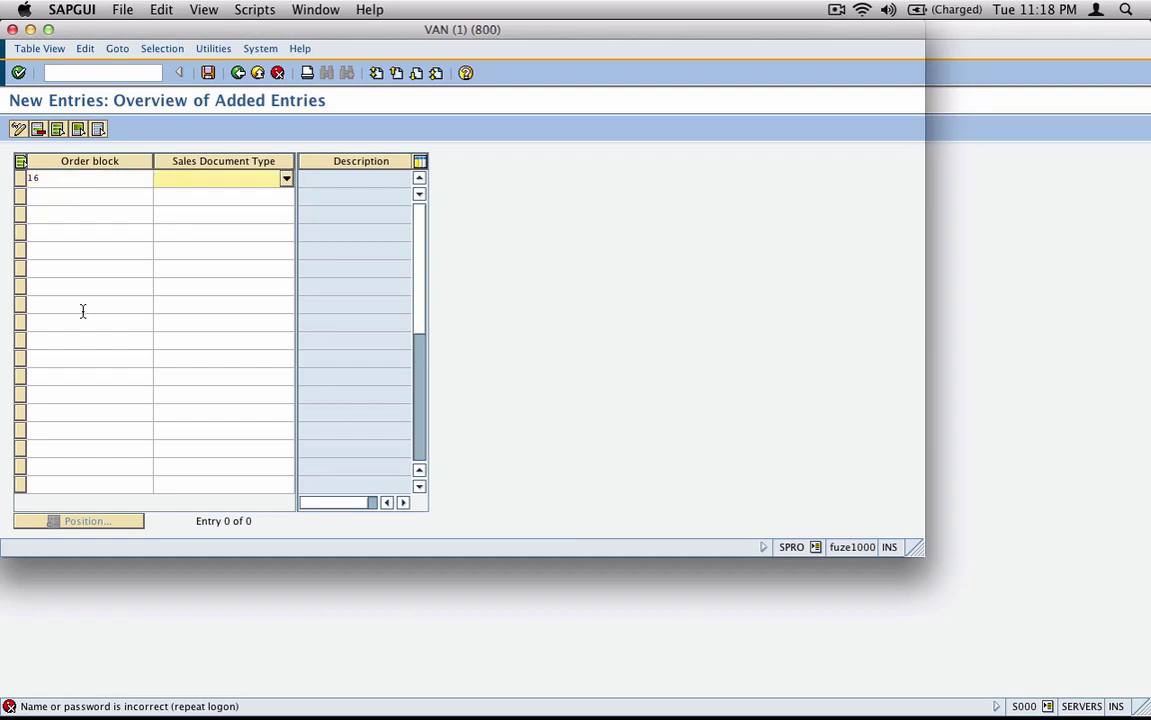
type("or")
left_click(208, 72)
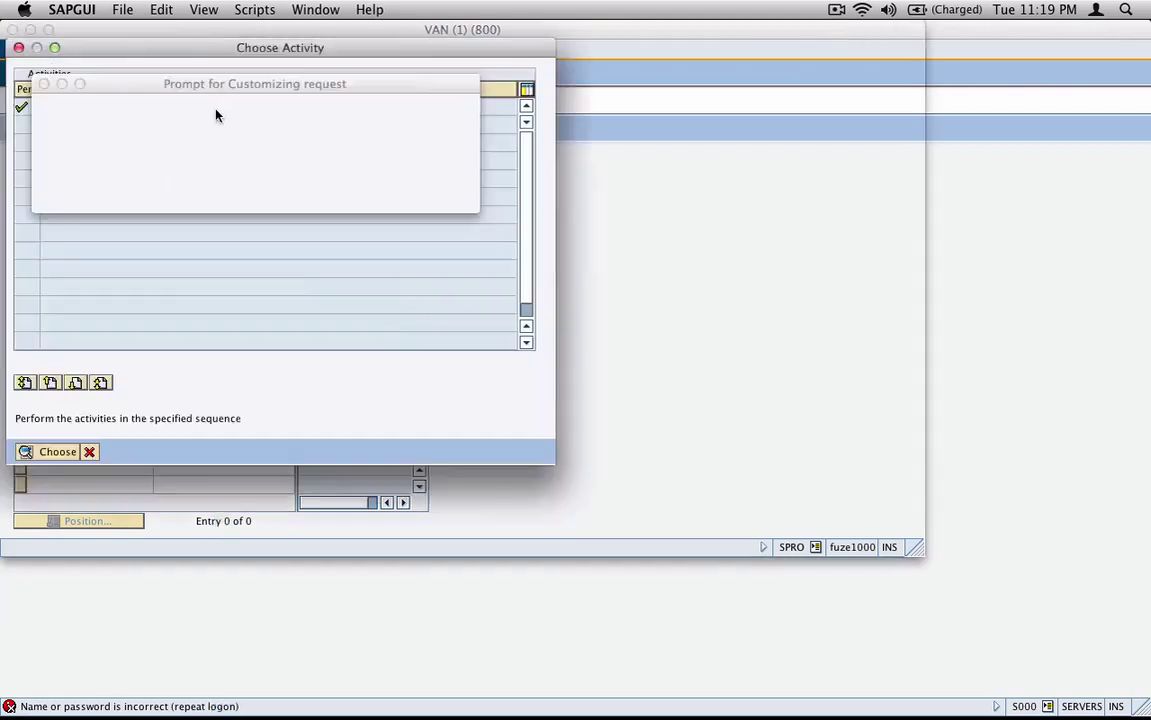
left_click(48, 199)
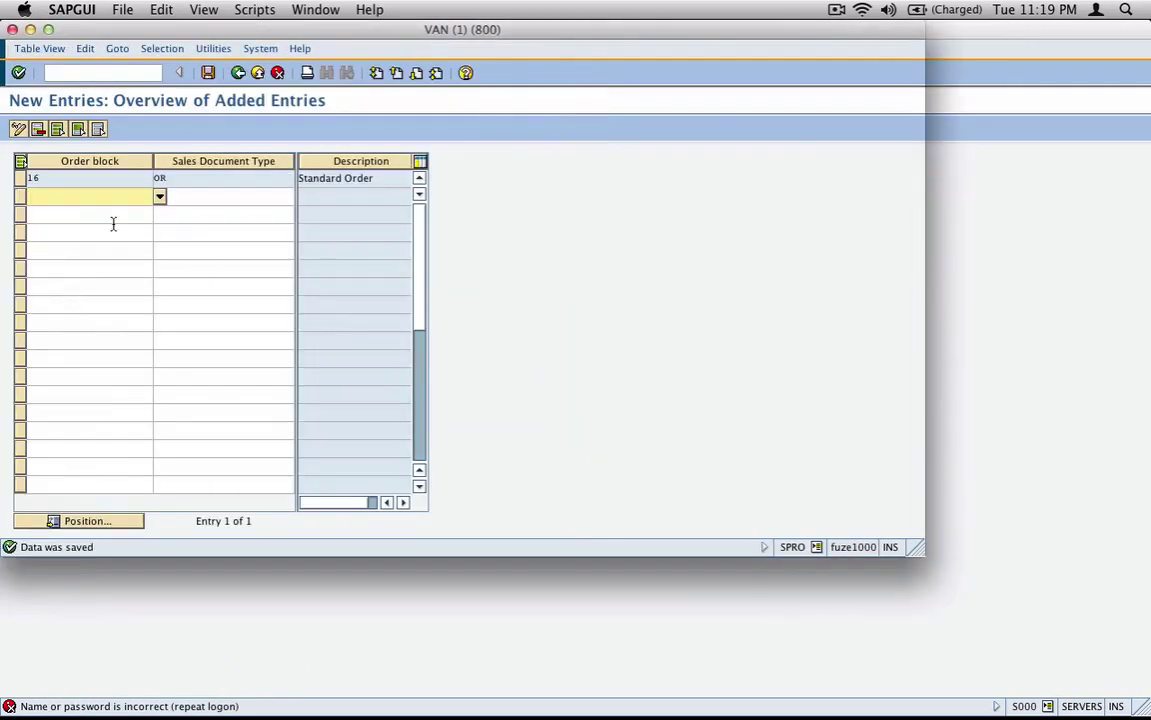
left_click(237, 73)
left_click(238, 74)
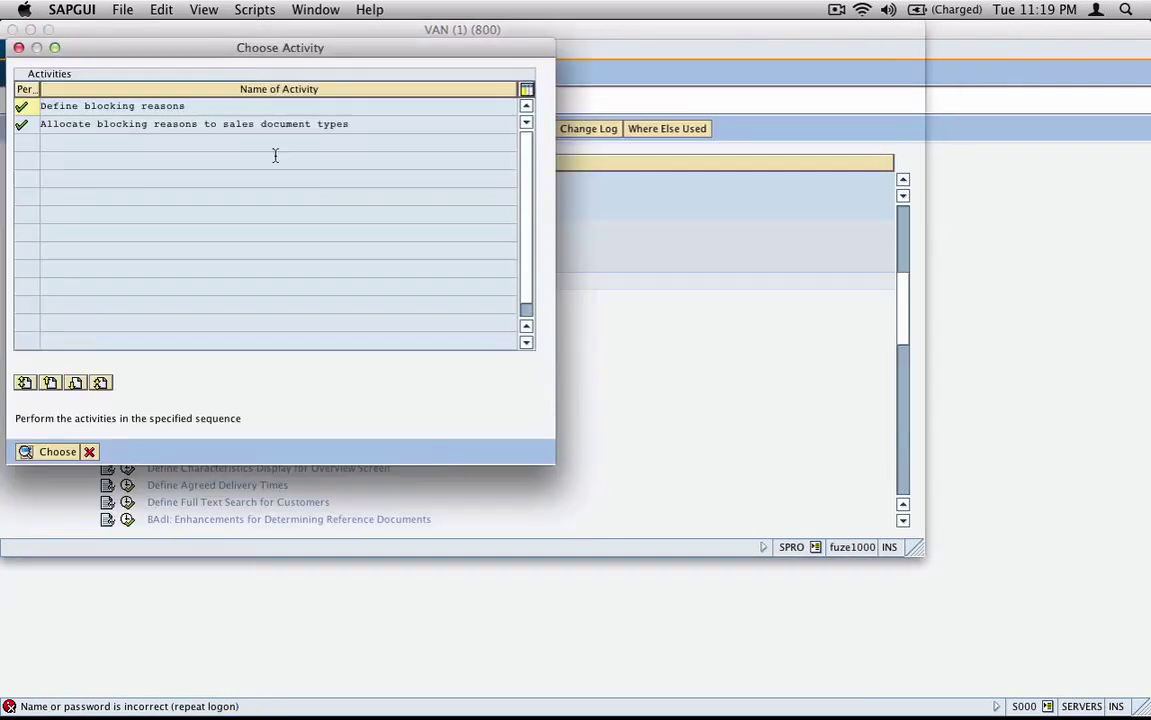
Leave customizing and test creating a standard order (OR) in VA01 with the blocked Walmart customer as sold-to party
left_click(90, 452)
left_click(238, 73)
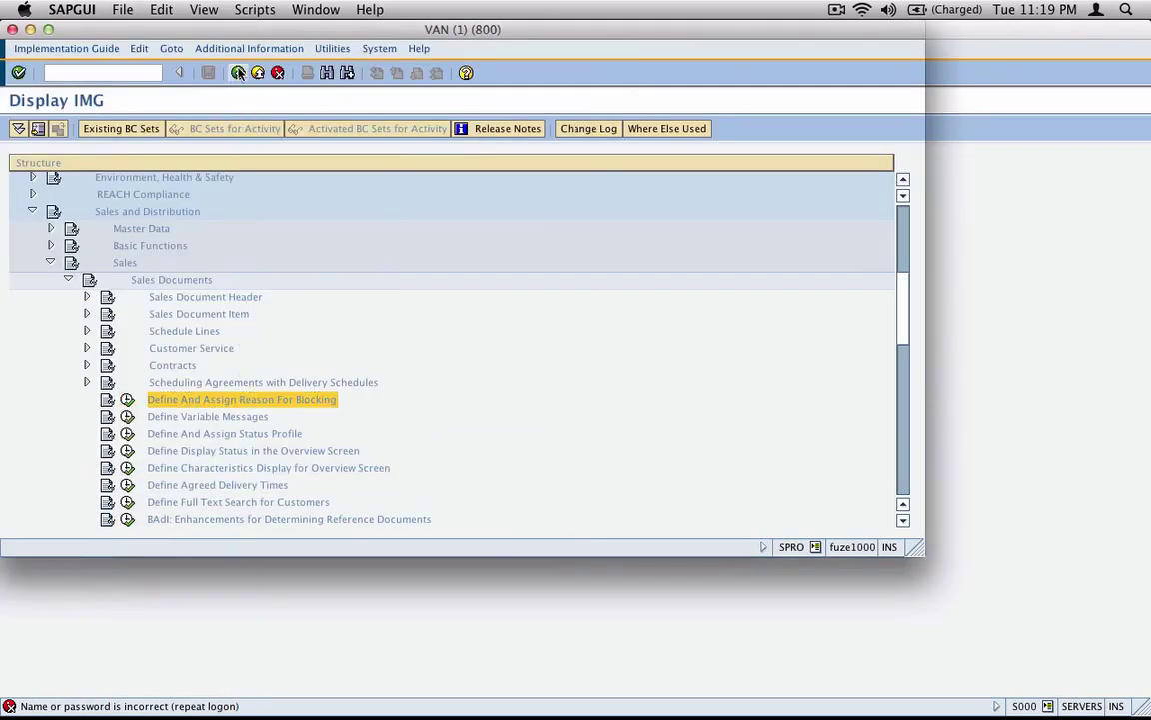
left_click(125, 73)
type("v")
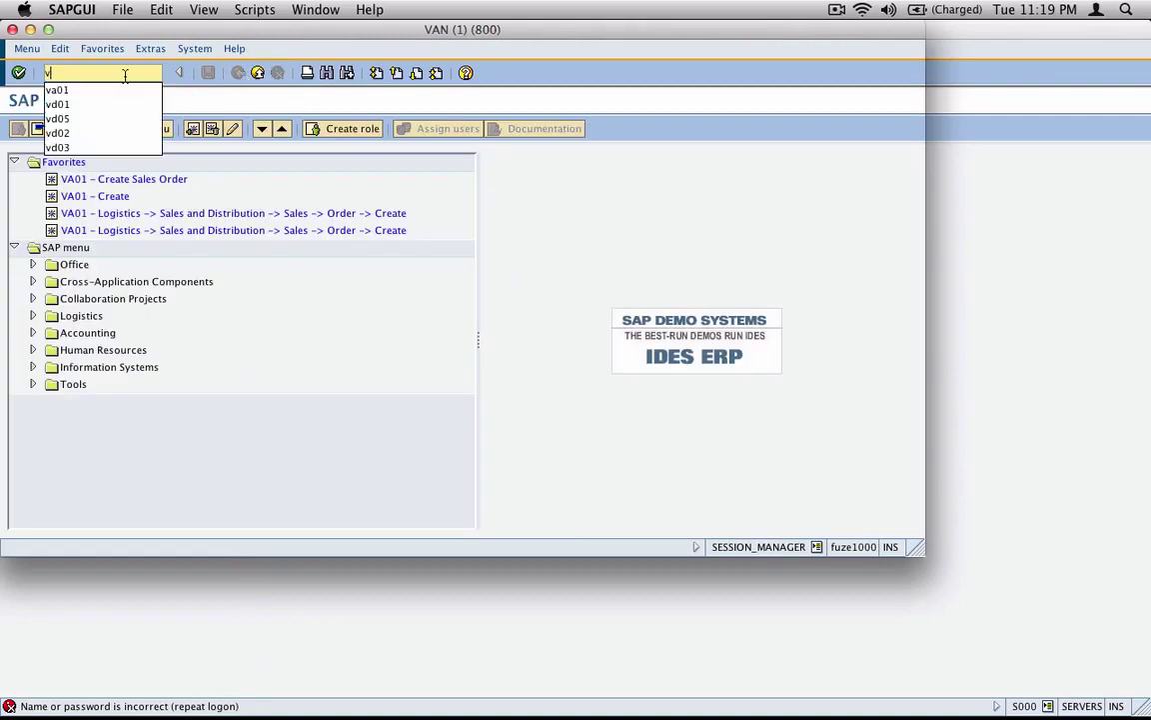
type("a01")
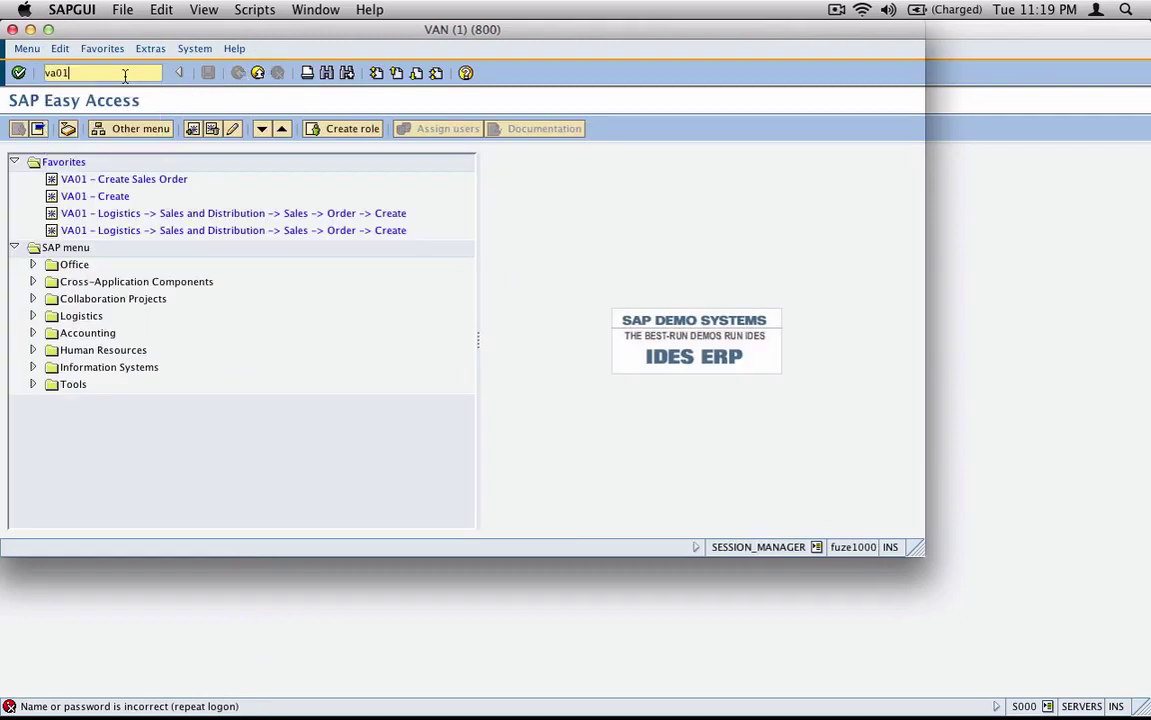
key("Return")
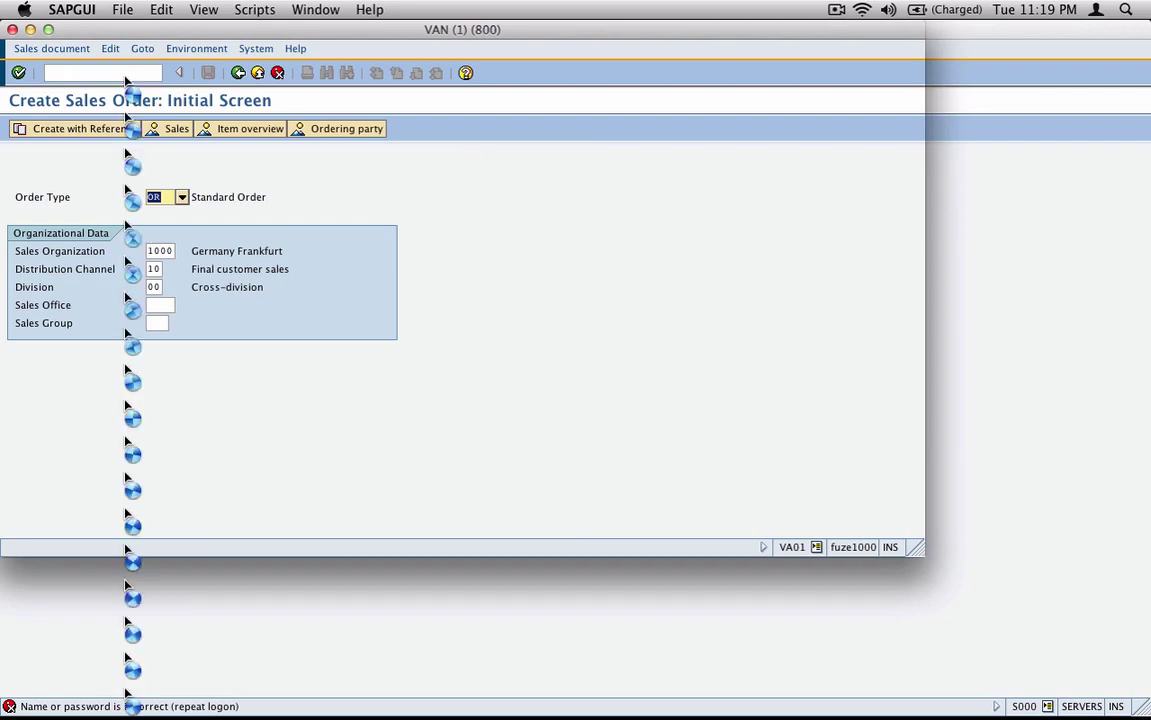
key("Return")
type("654")
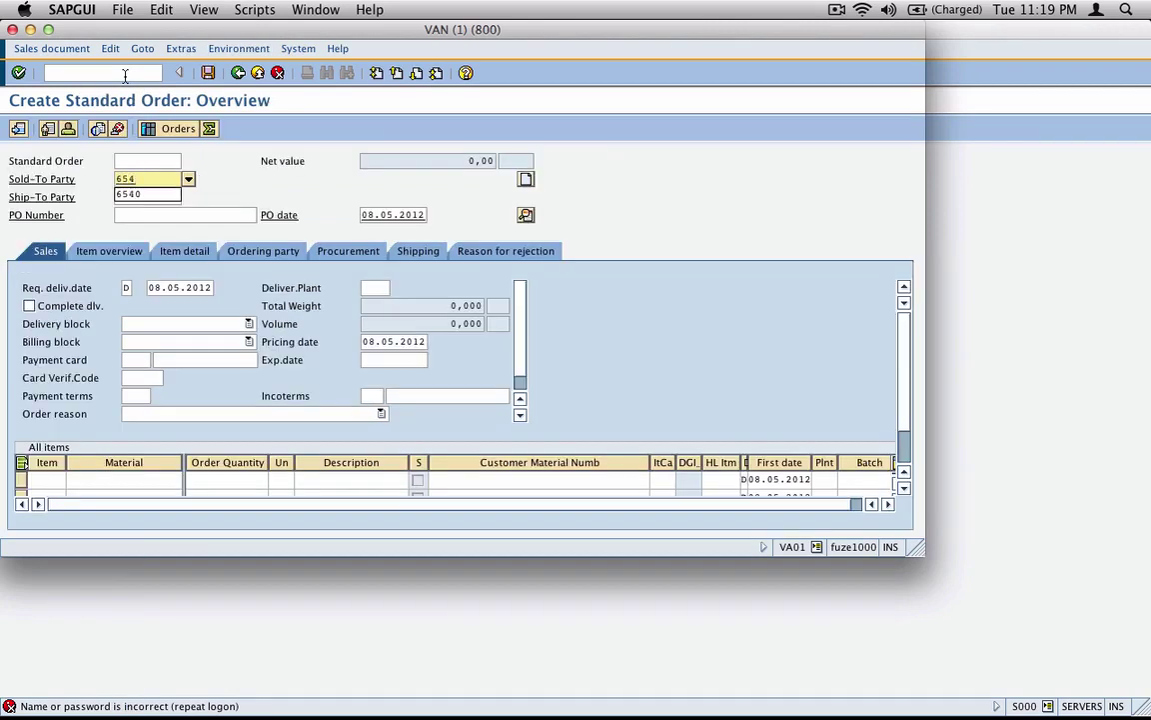
type("0")
key("Return")
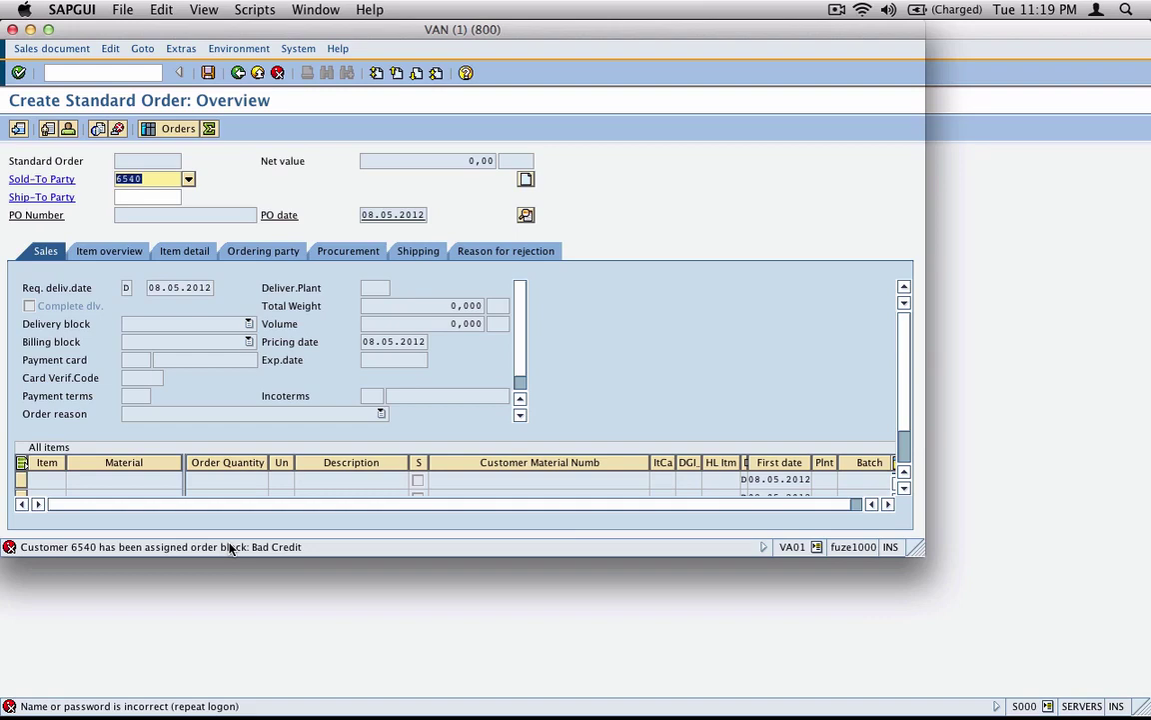
Open the Walmart customer's block details for sales organization 1000, distribution channel 10 and division 00 in transaction VD05
left_click(139, 73)
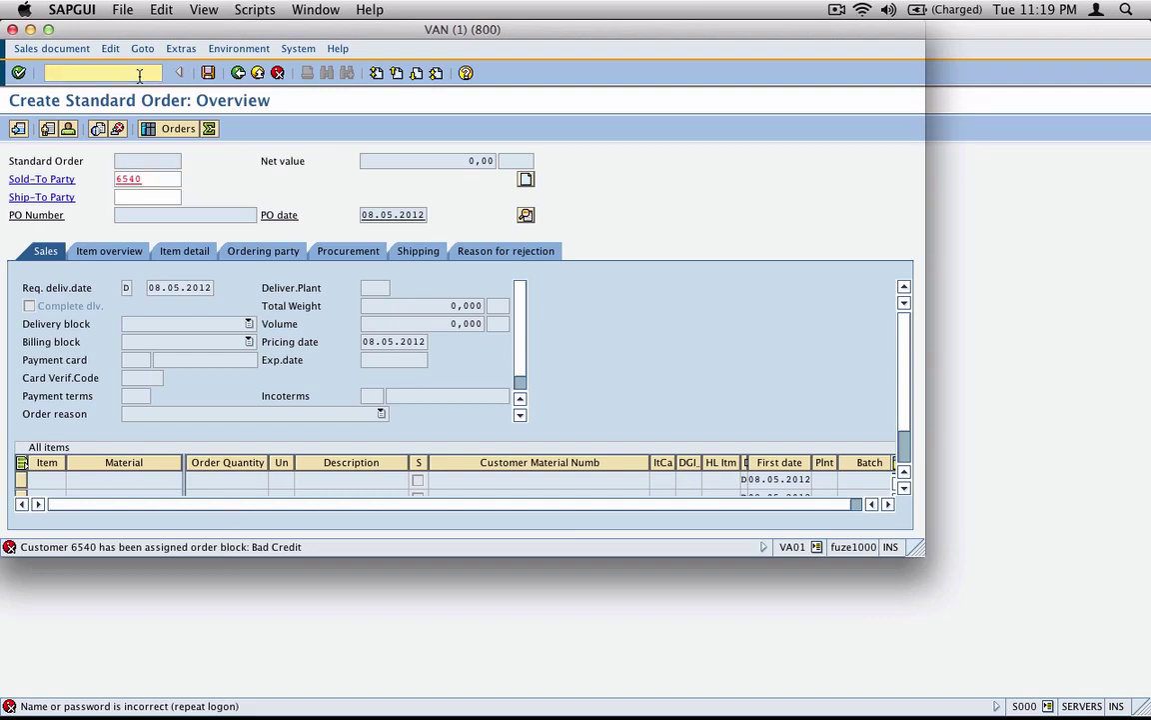
type("/n")
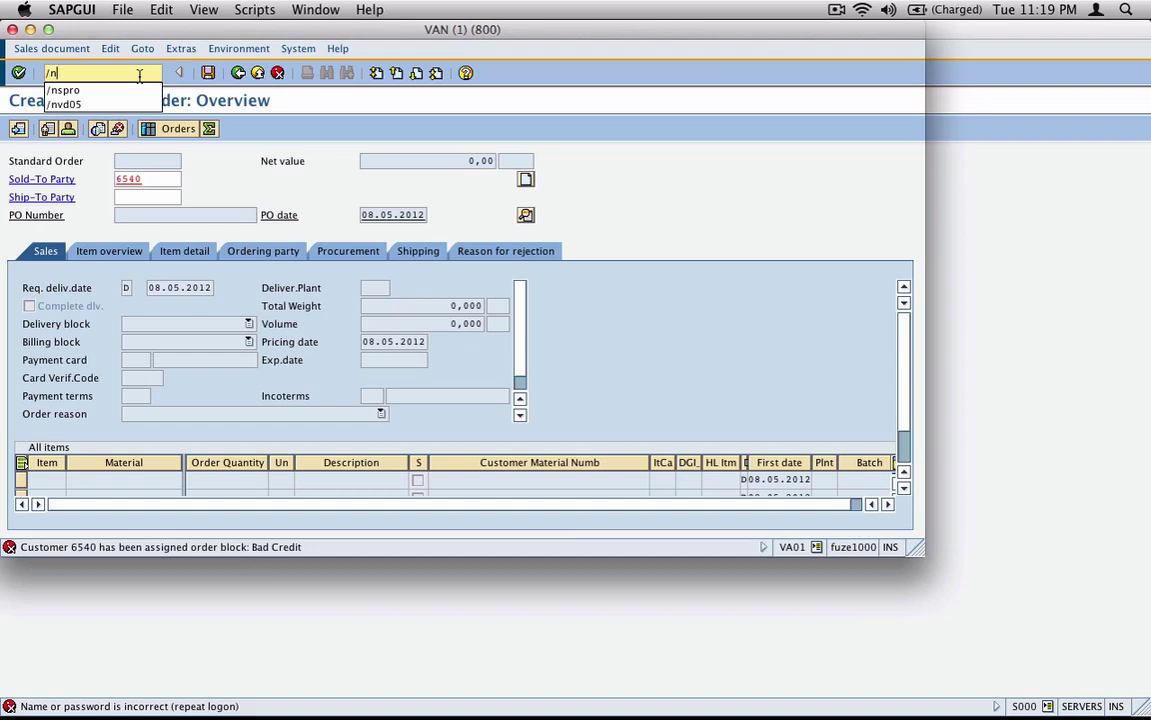
type("vd")
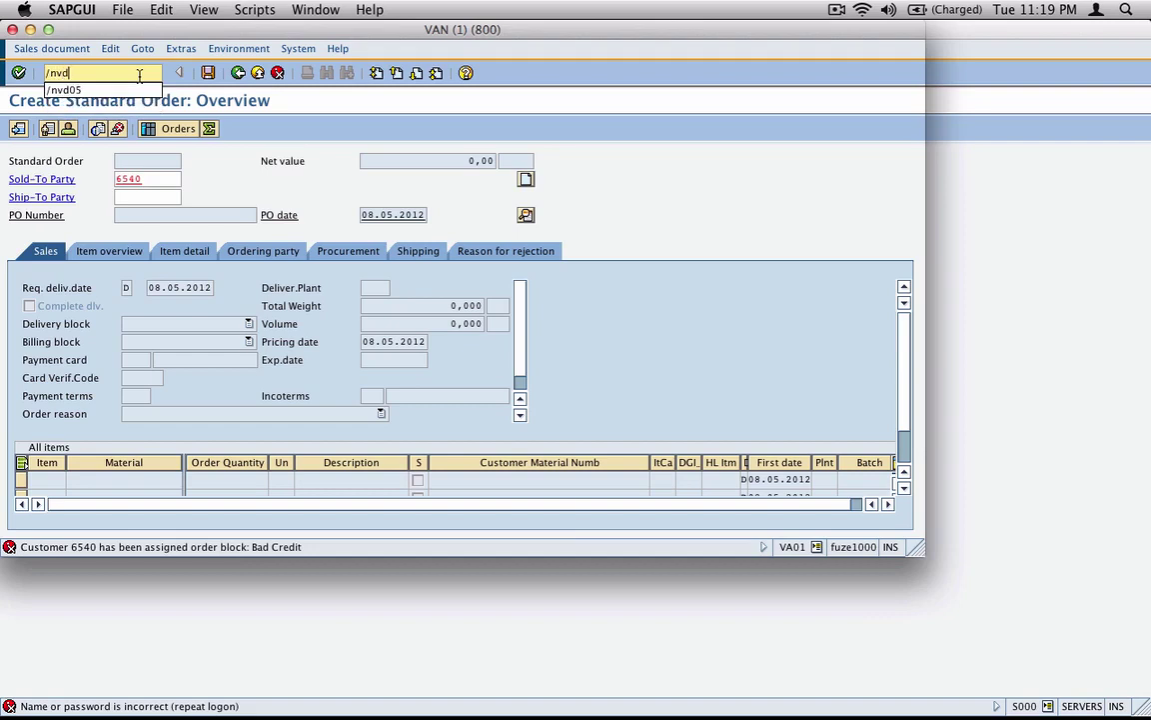
type("05")
key("Return")
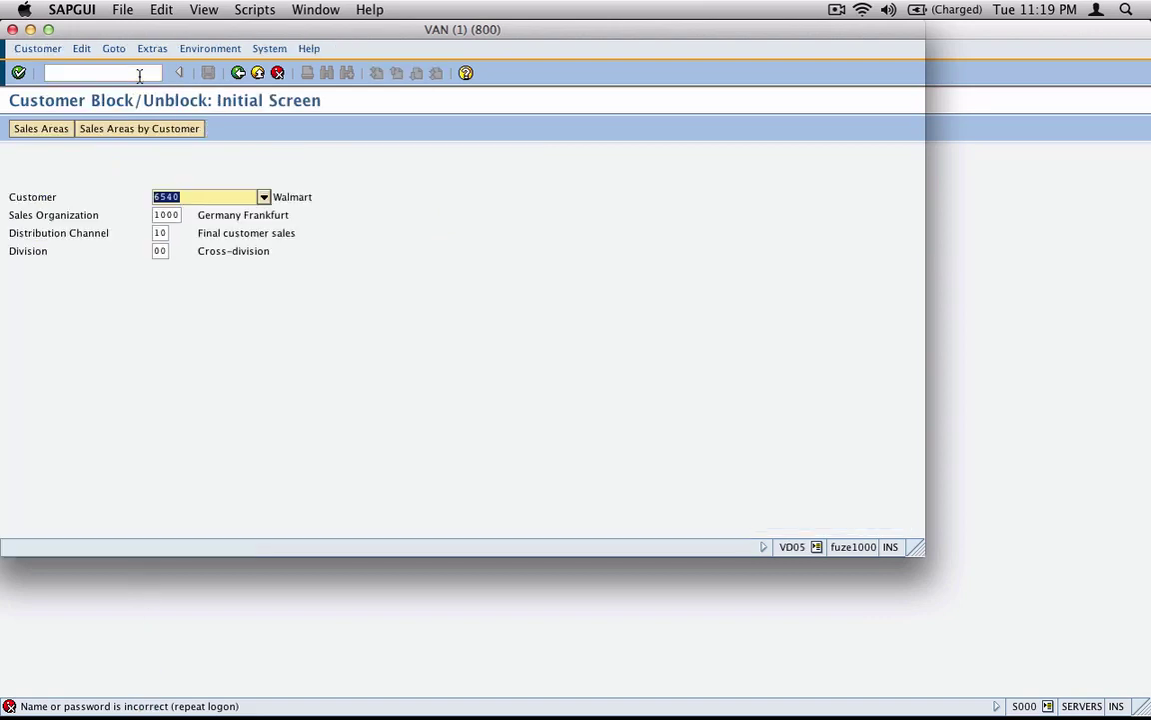
left_click(20, 72)
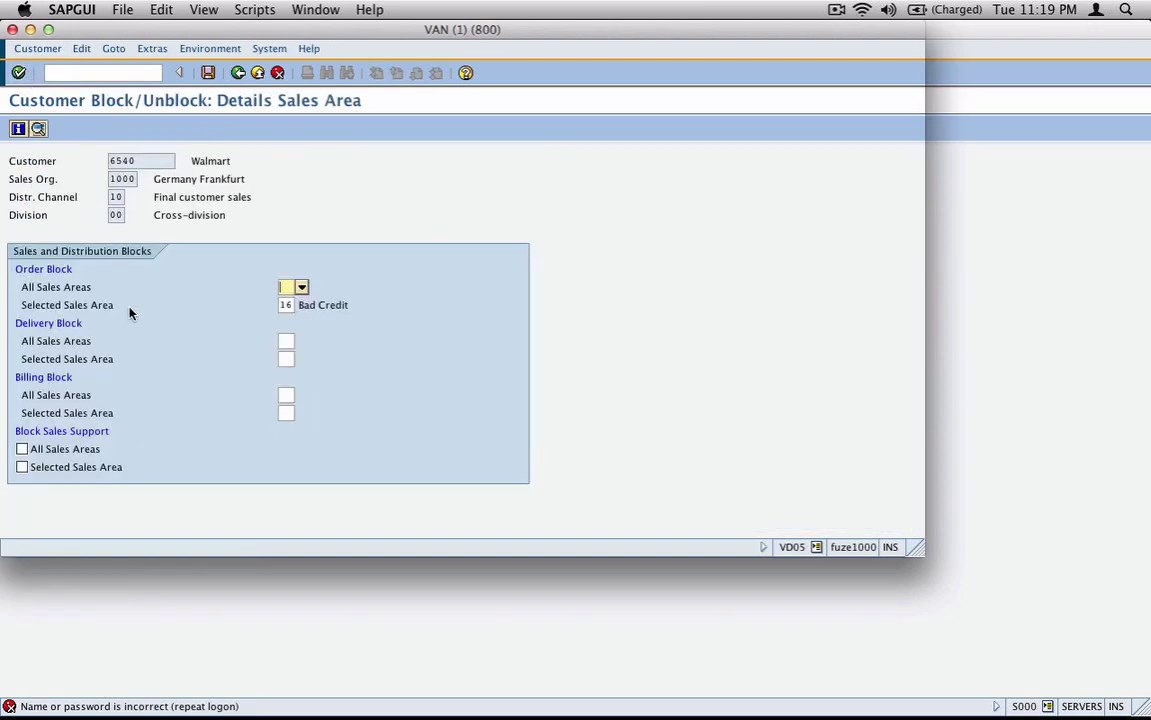
Try clearing the order block for the selected sales area and check the delivery and billing block fields
left_click(286, 305)
left_click(302, 305)
left_click(309, 306)
left_click(285, 340)
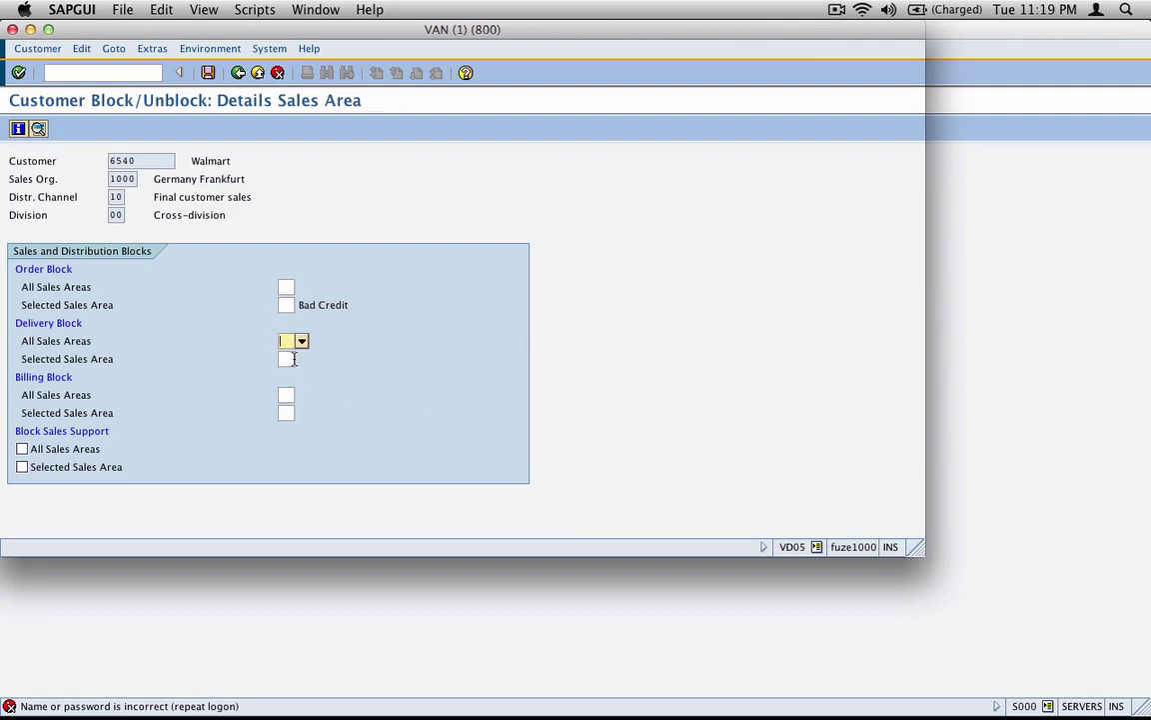
left_click(288, 395)
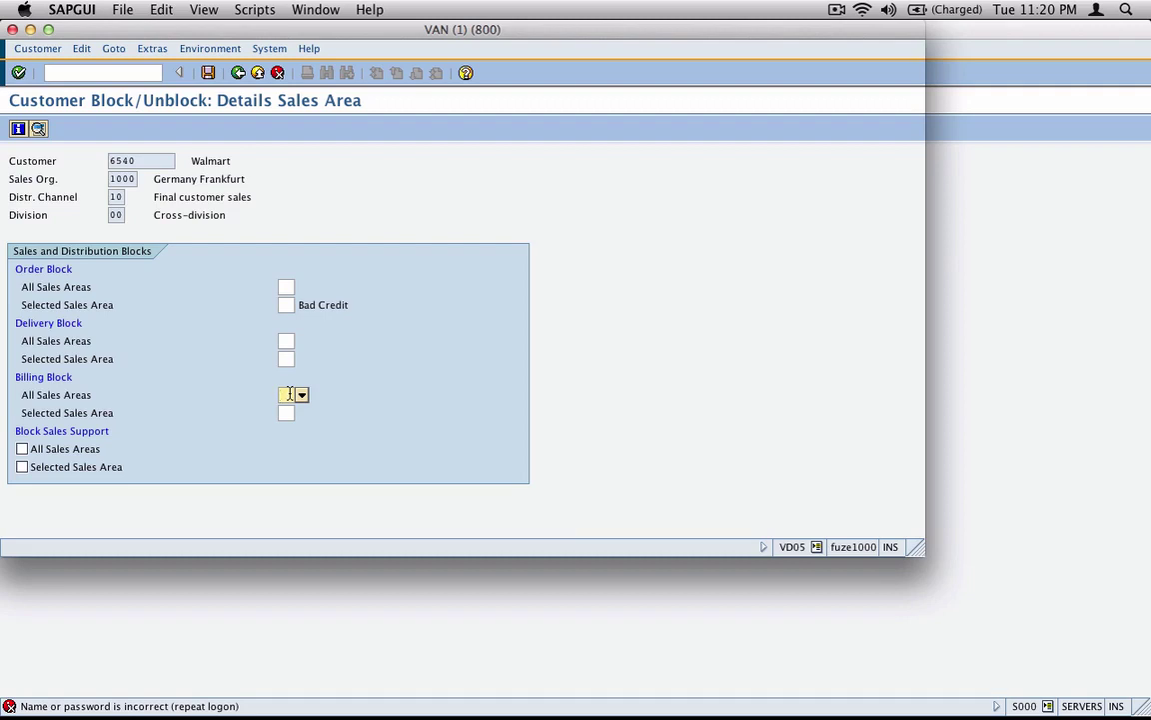
Open the SAP Reference IMG through SPRO and execute Define And Assign Reason For Blocking under Sales and Distribution, Sales, Sales Documents
left_click(140, 73)
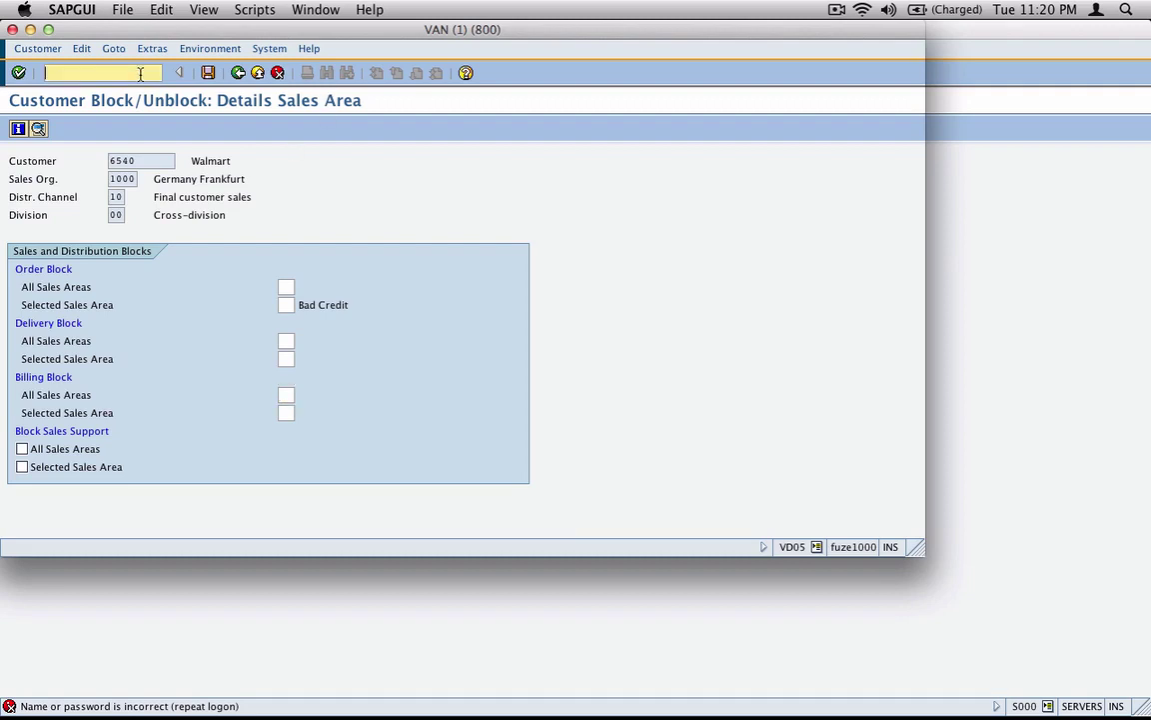
type("/nspro")
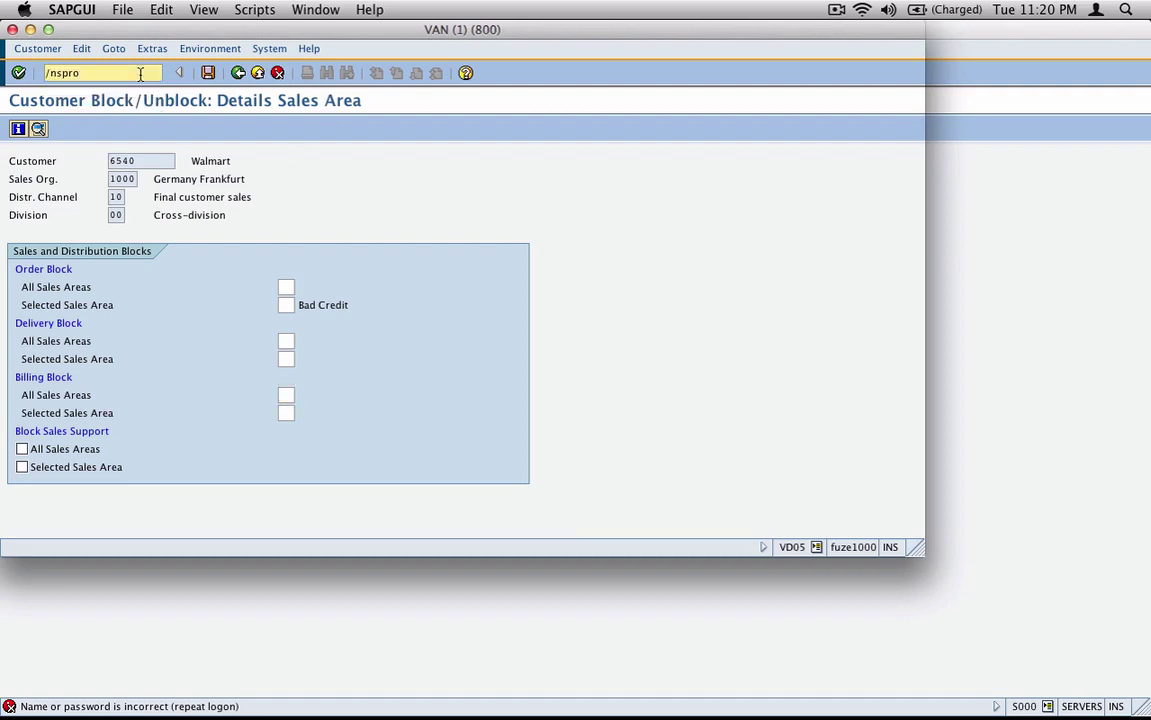
key("Return")
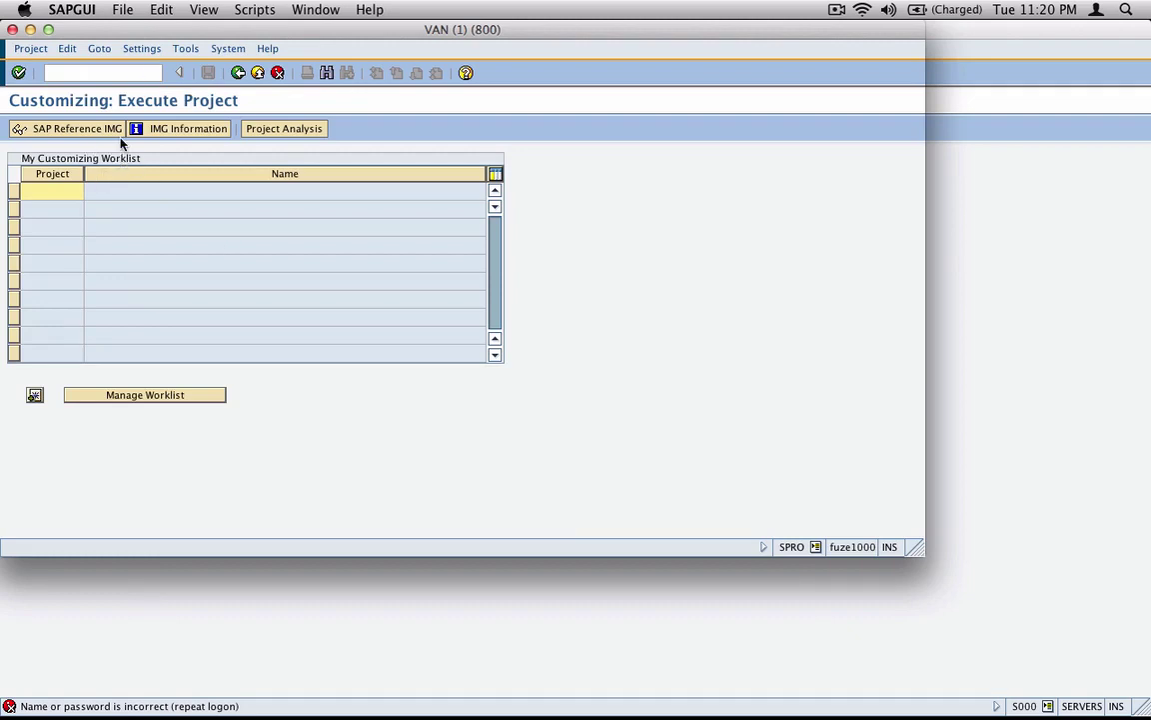
left_click(98, 129)
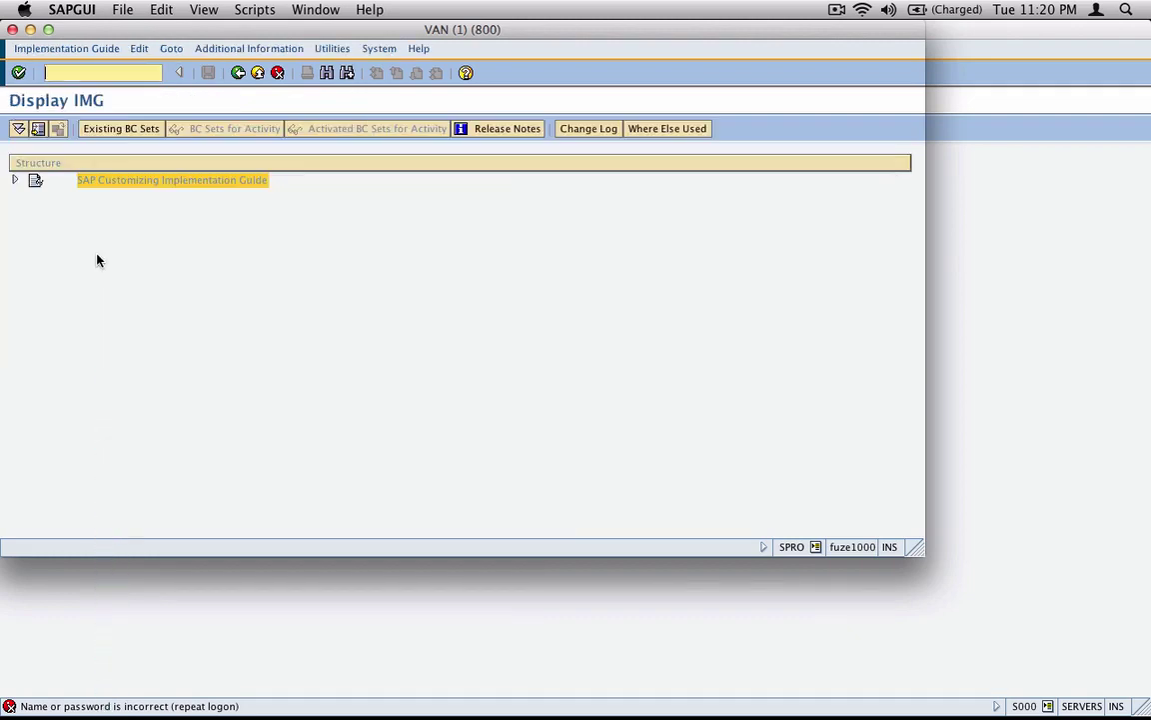
left_click(16, 180)
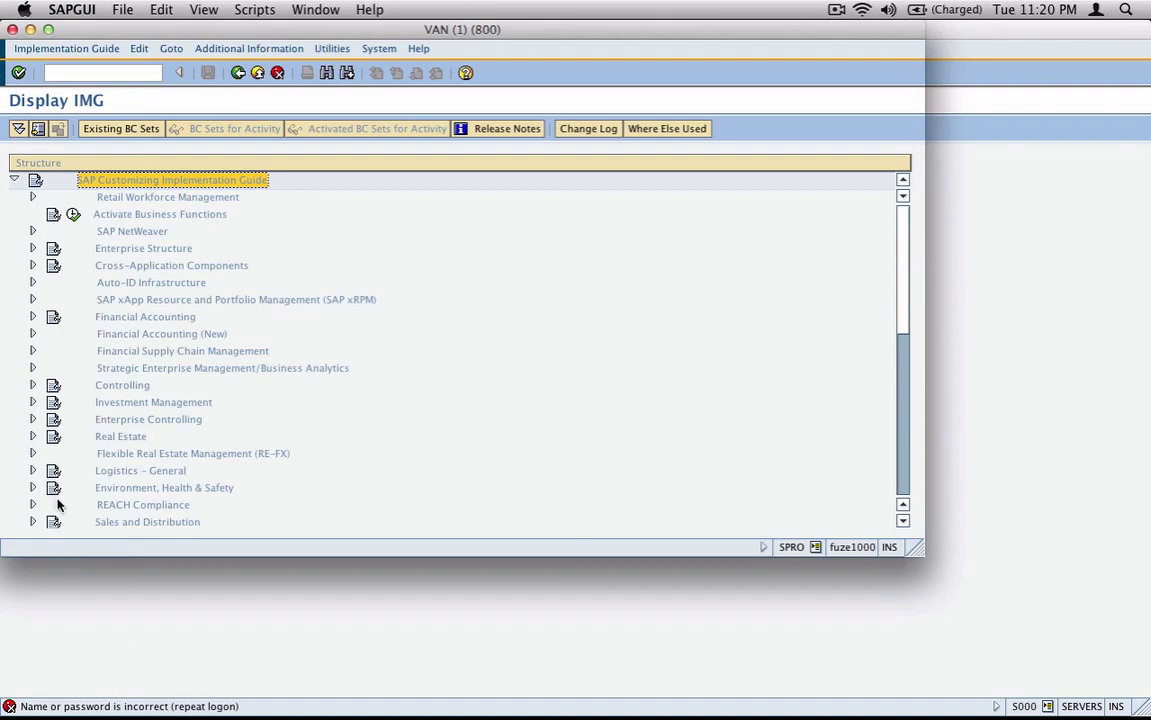
left_click(32, 521)
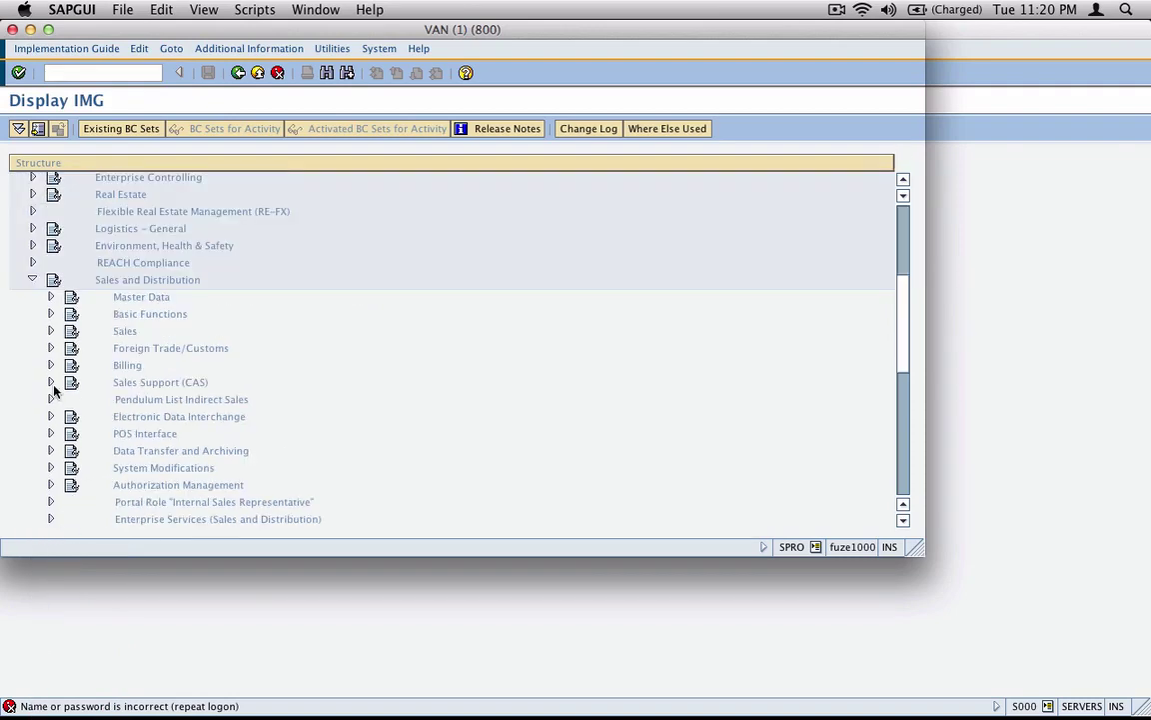
left_click(50, 331)
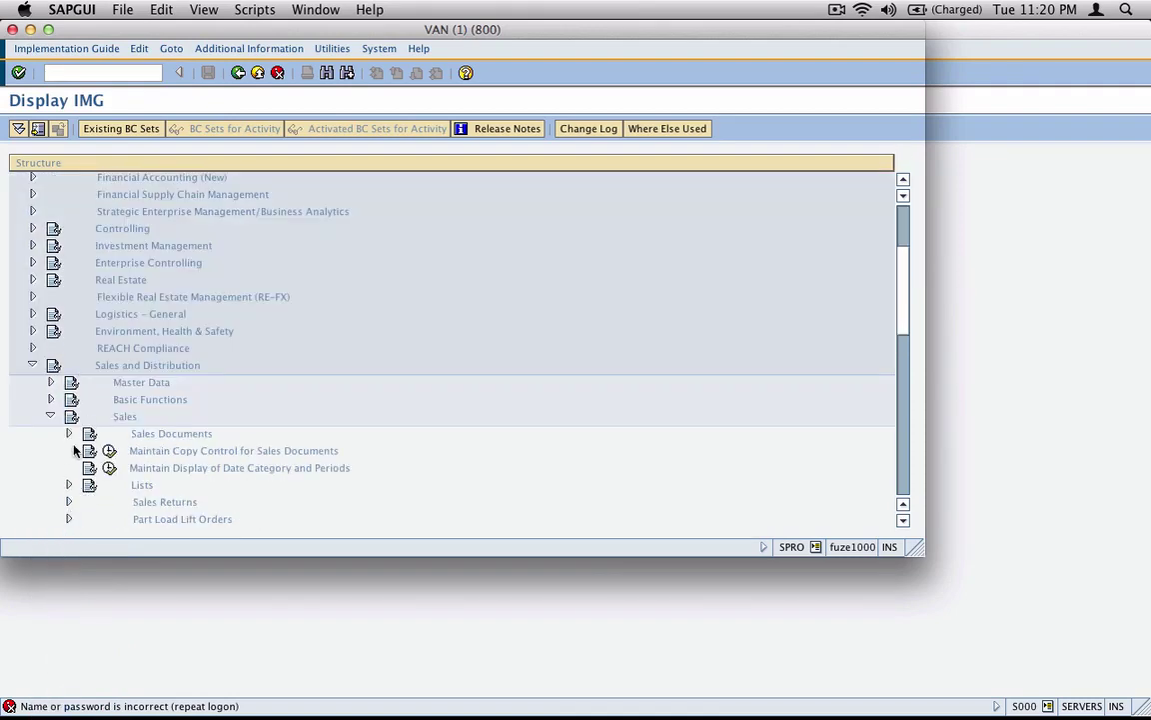
left_click(68, 433)
left_click(174, 404)
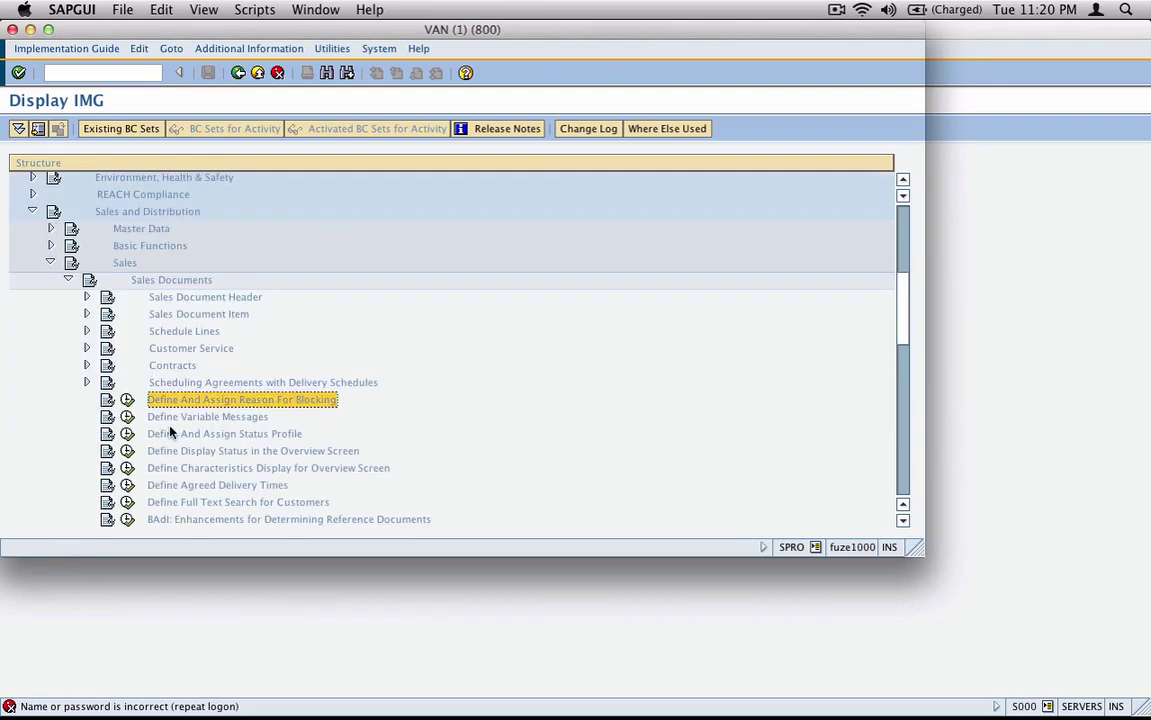
key("super+Tab")
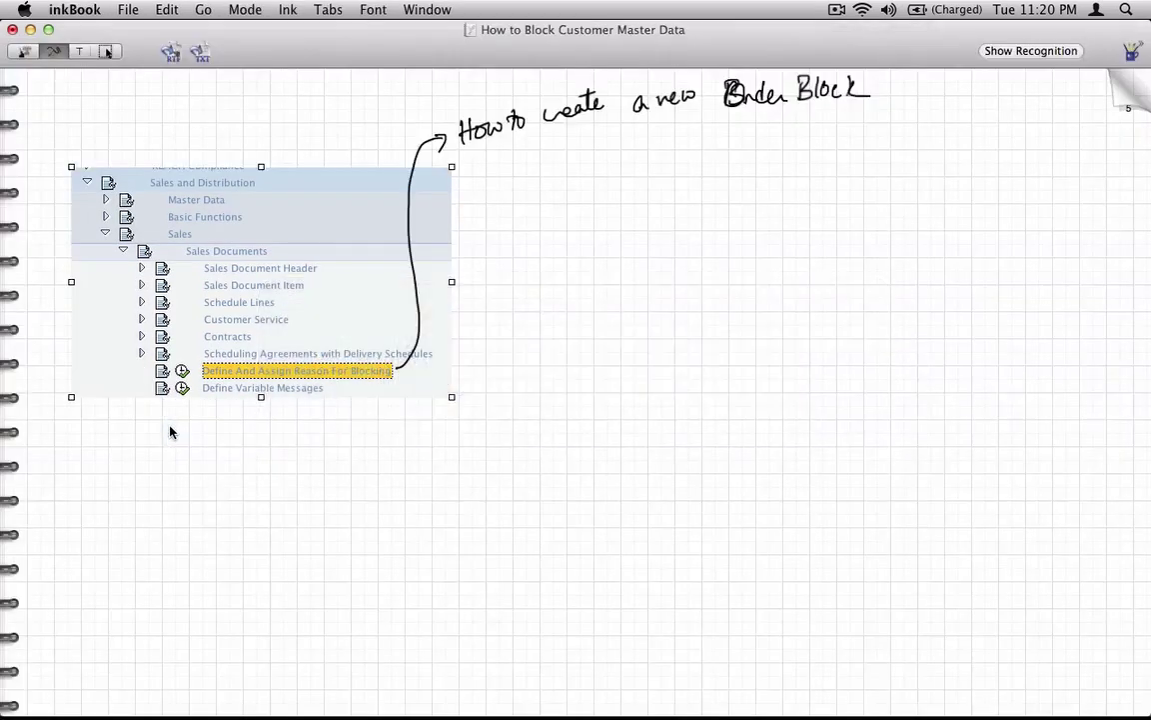
key("super+Tab")
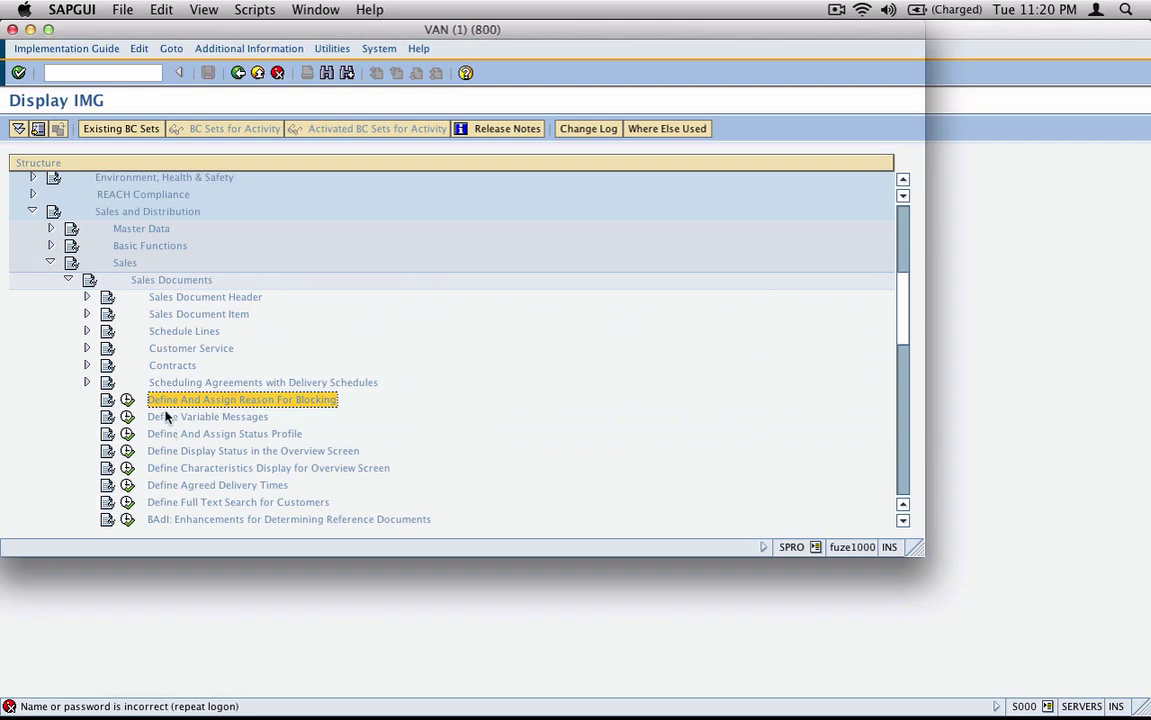
left_click(128, 400)
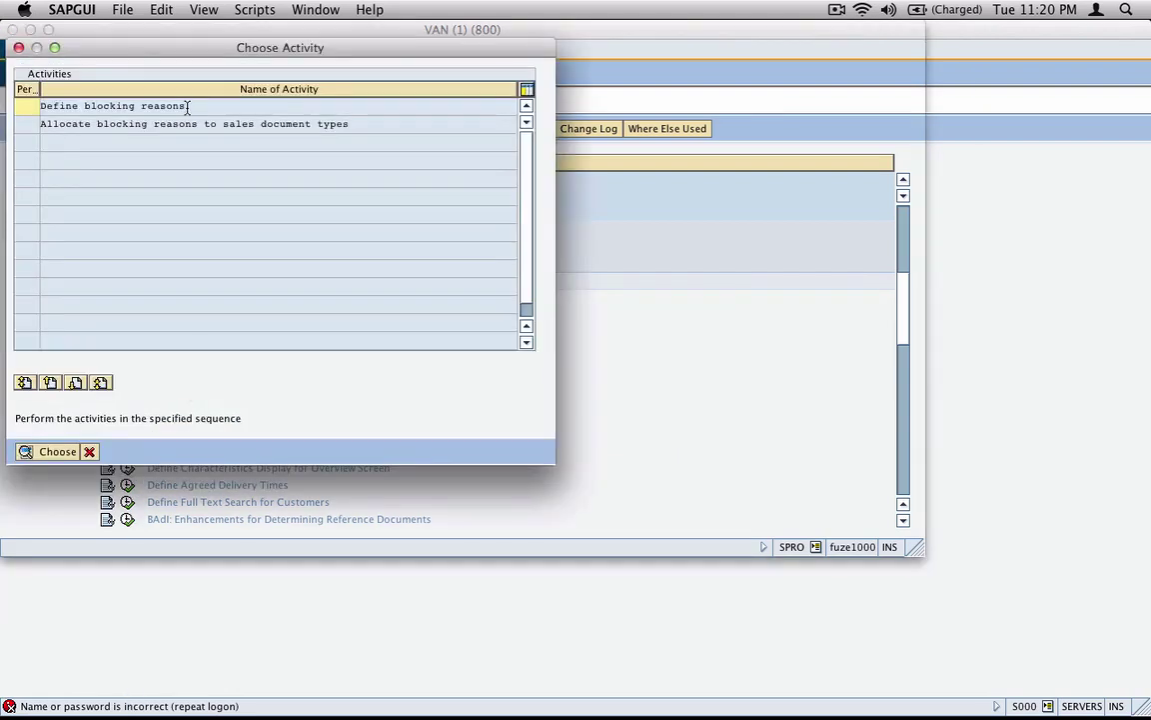
Capture the Choose Activity list with both blocking-reason activities and paste it onto the How to Block Customer Master Data page in inkBook
left_click_drag(186, 105, 38, 104)
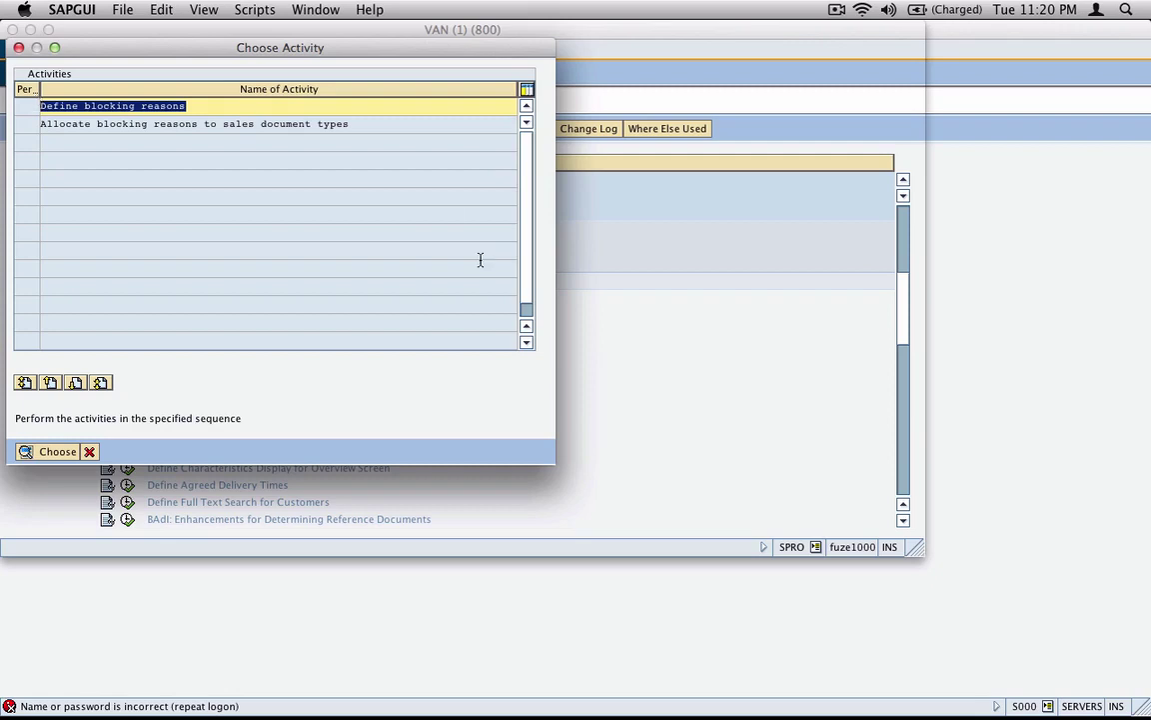
left_click(137, 105)
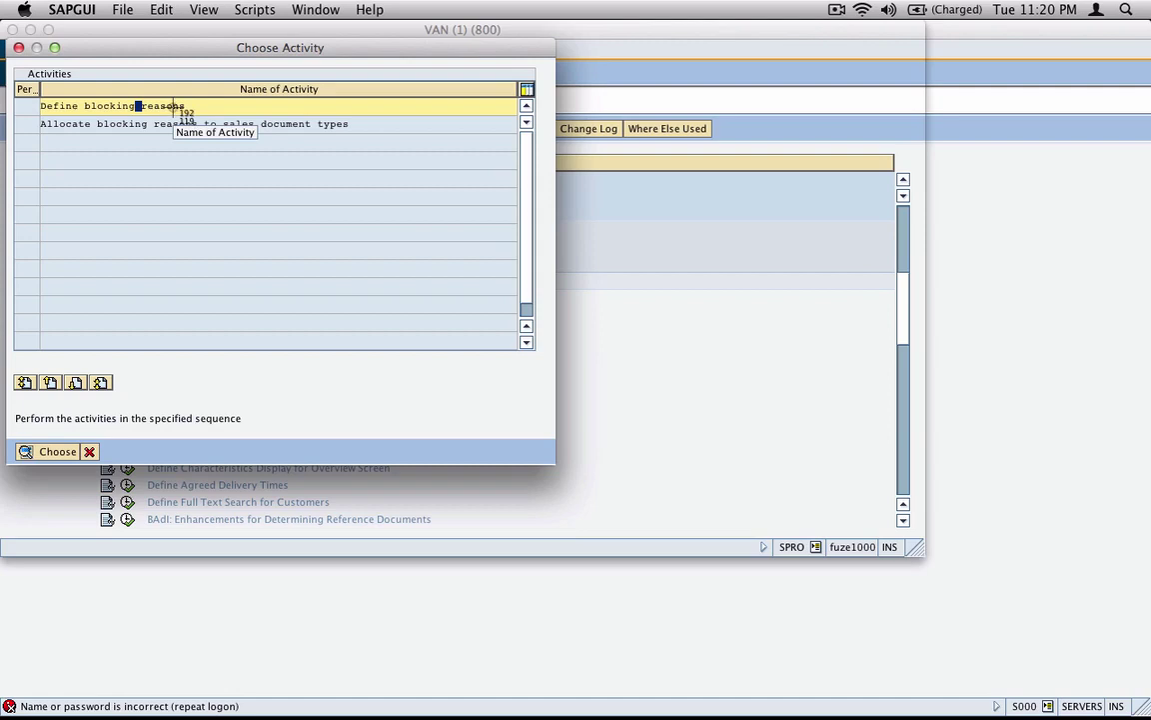
left_click_drag(12, 63, 544, 230)
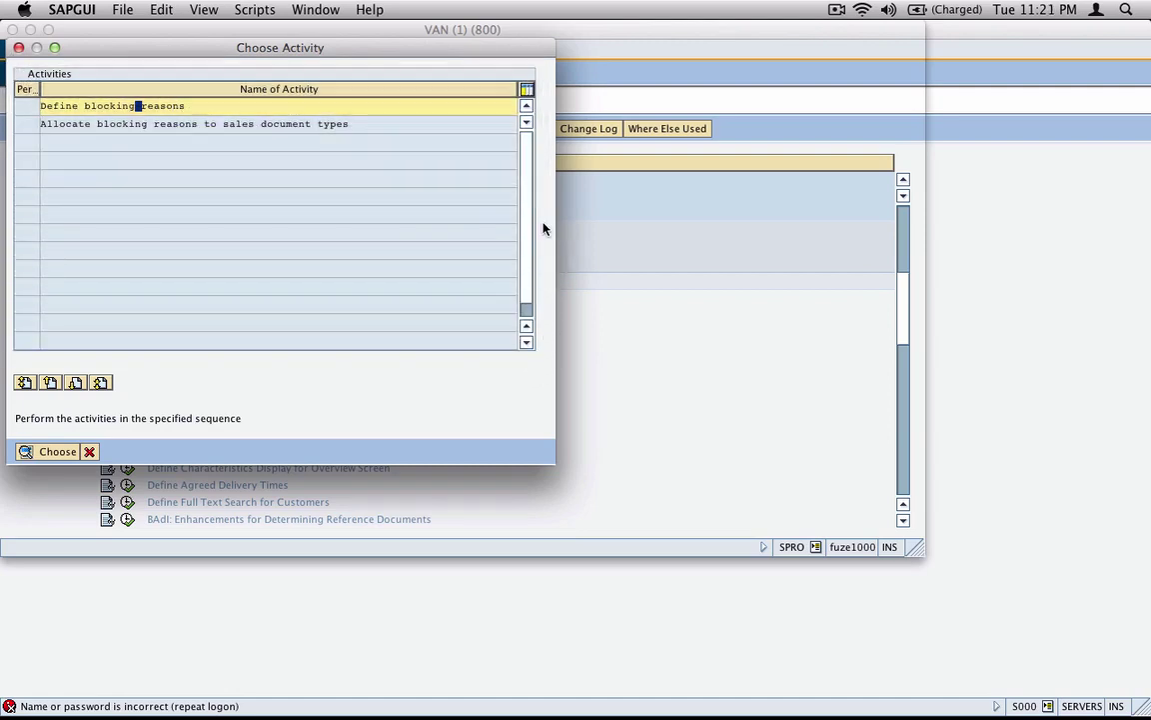
key("super+Tab")
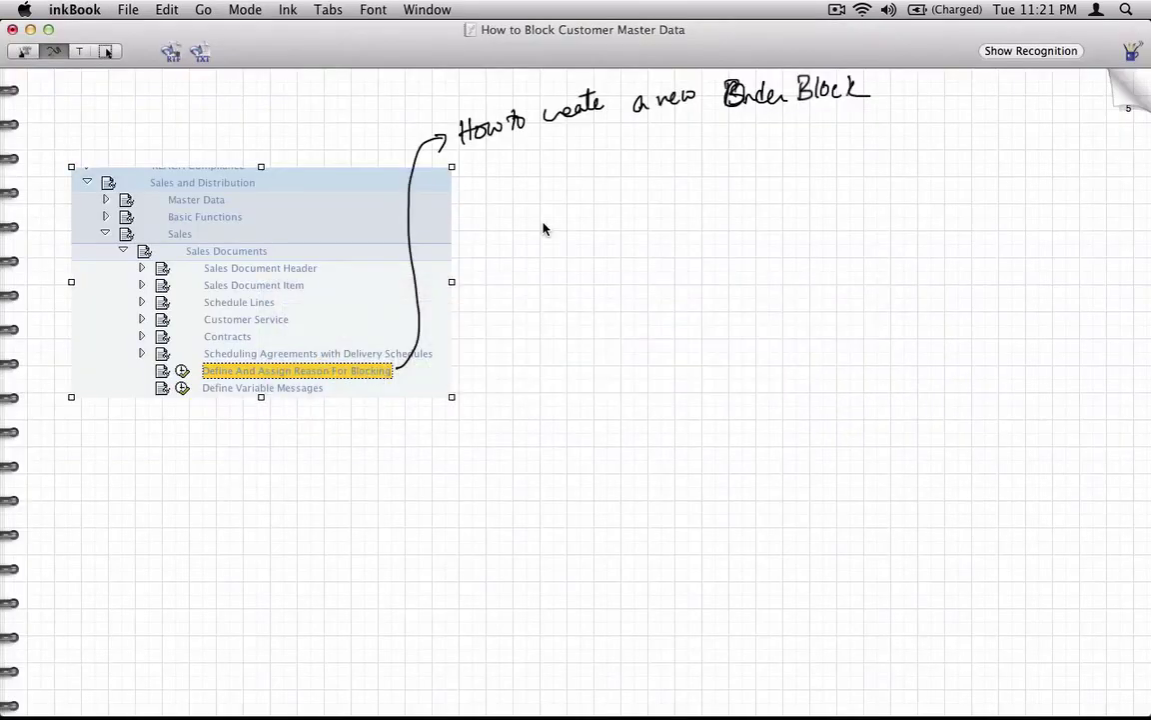
key("super+v")
Place the pasted activity list beside the IMG screenshot and draw an arrow to it from Define And Assign Reason For Blocking
left_click(107, 52)
left_click_drag(753, 314, 831, 241)
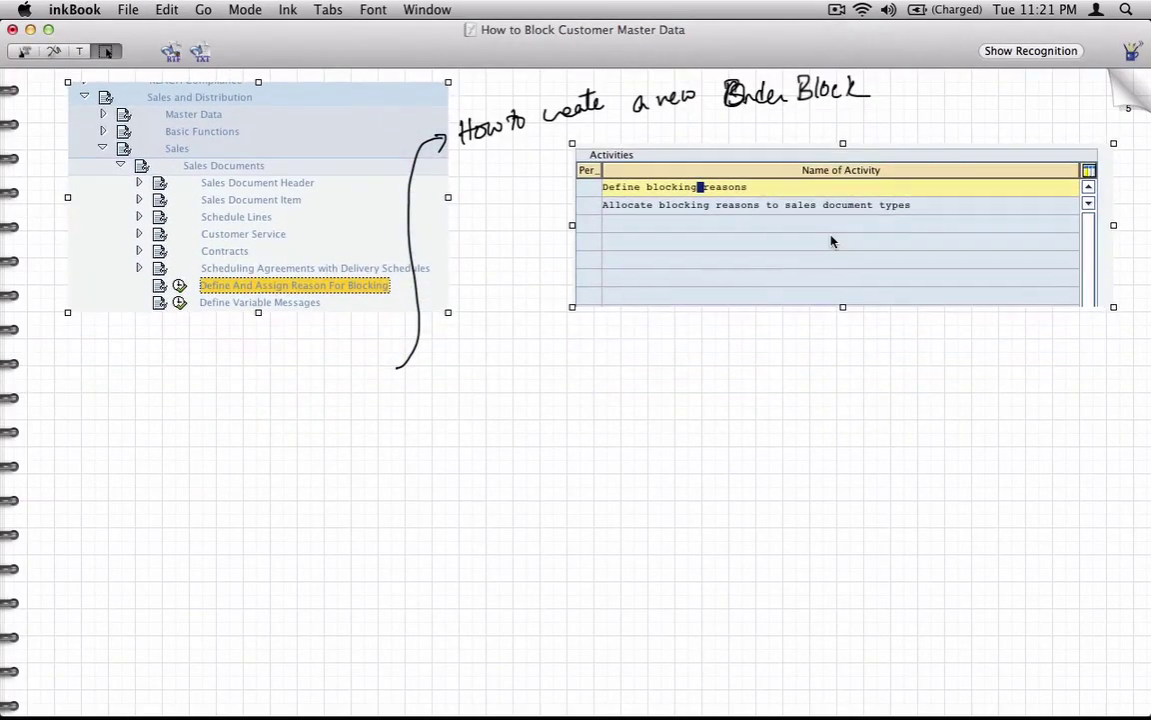
key("super+z")
left_click(744, 431)
left_click_drag(823, 345, 841, 260)
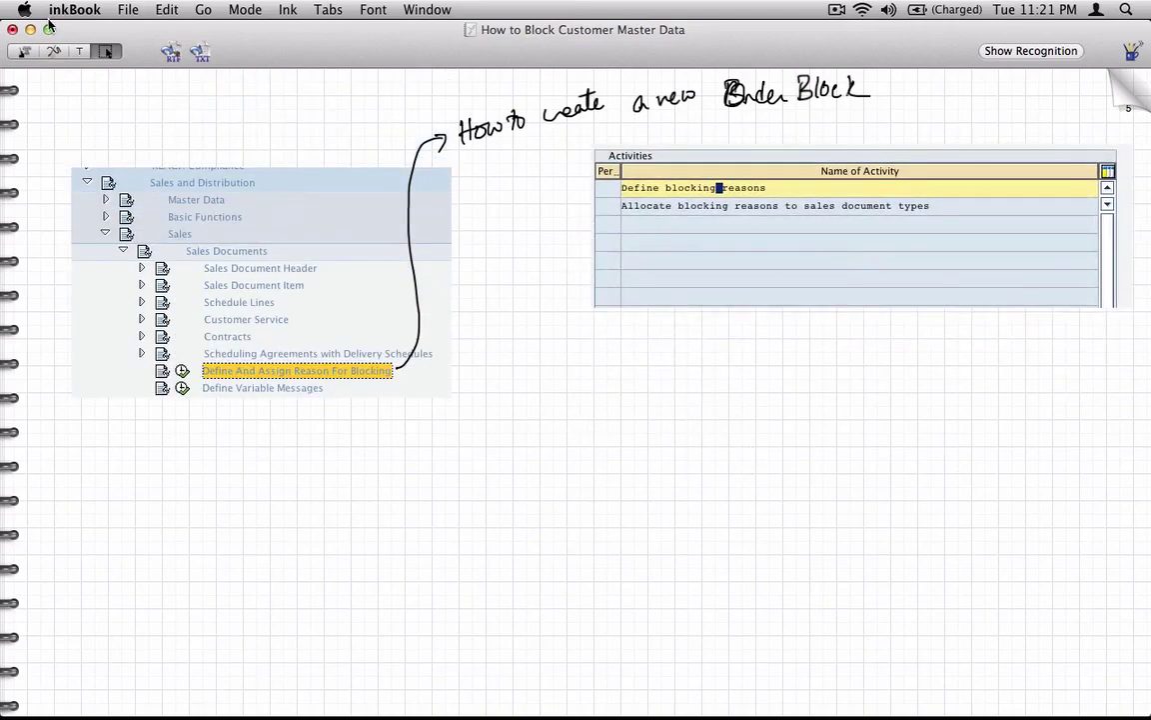
left_click(53, 51)
mouse_move(405, 375)
left_mouse_down()
mouse_move(508, 308)
mouse_move(544, 205)
mouse_move(598, 195)
left_mouse_up()
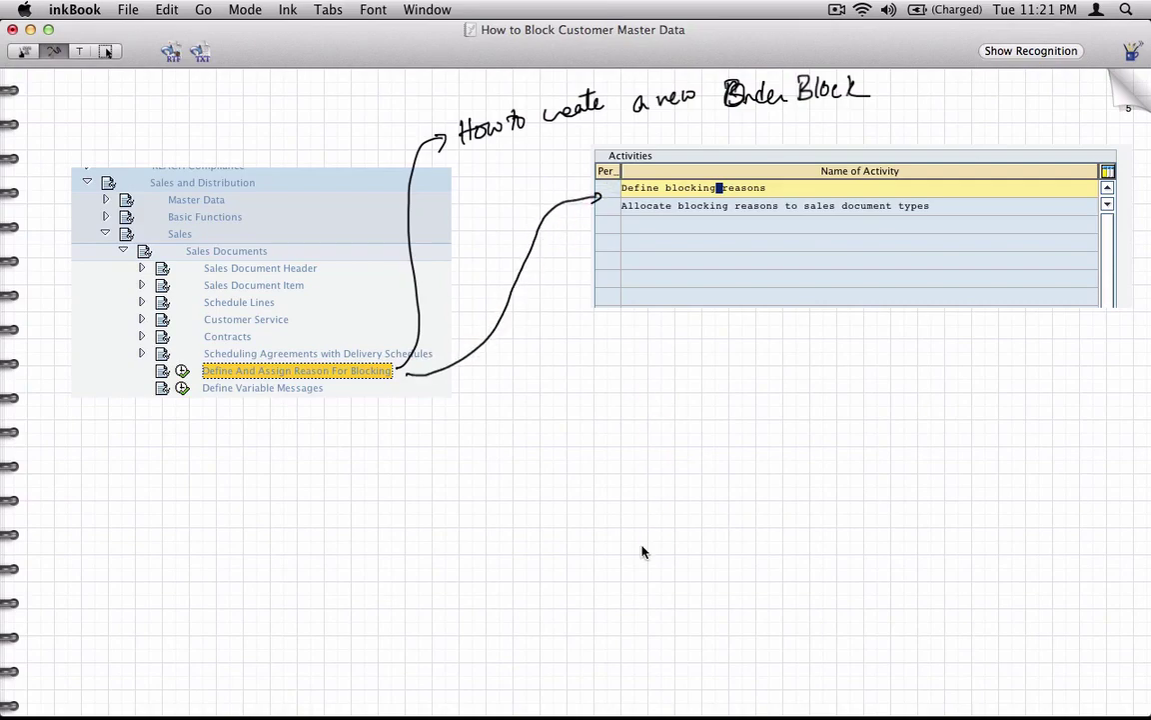
Switch to SAP, open Define blocking reasons and enter a new entry with language EZ, order block Z6 and description "poor credit"
key("super+Tab")
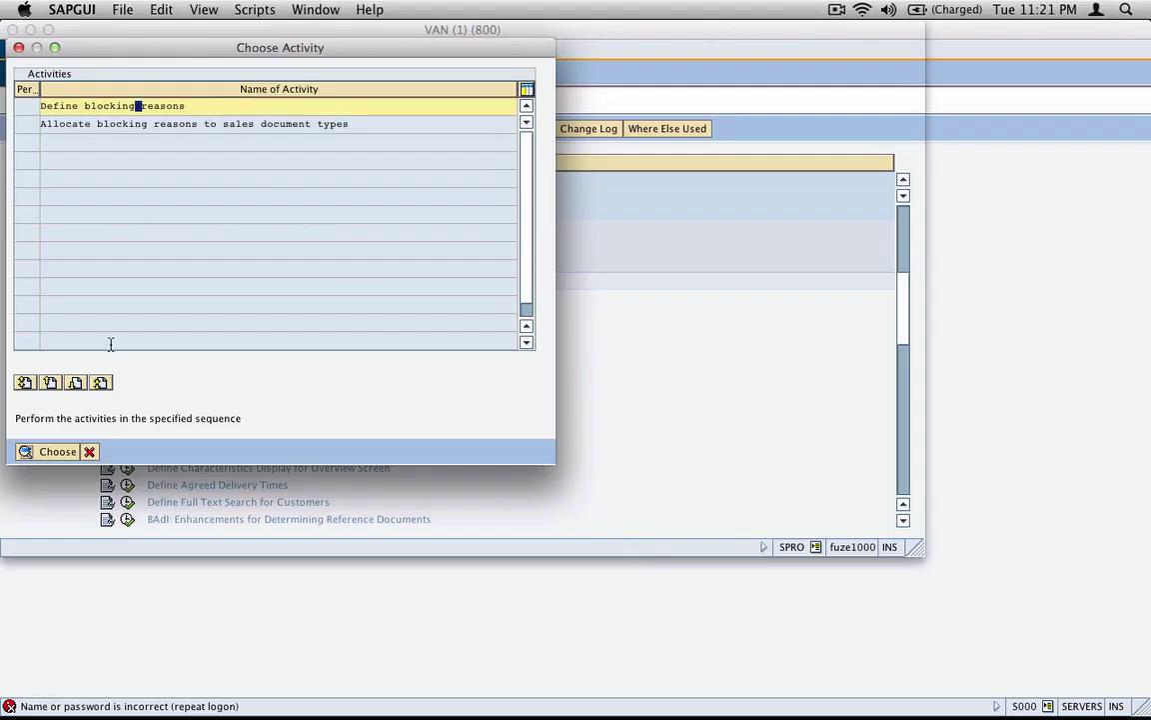
left_click(55, 452)
left_click(61, 128)
type("EZ")
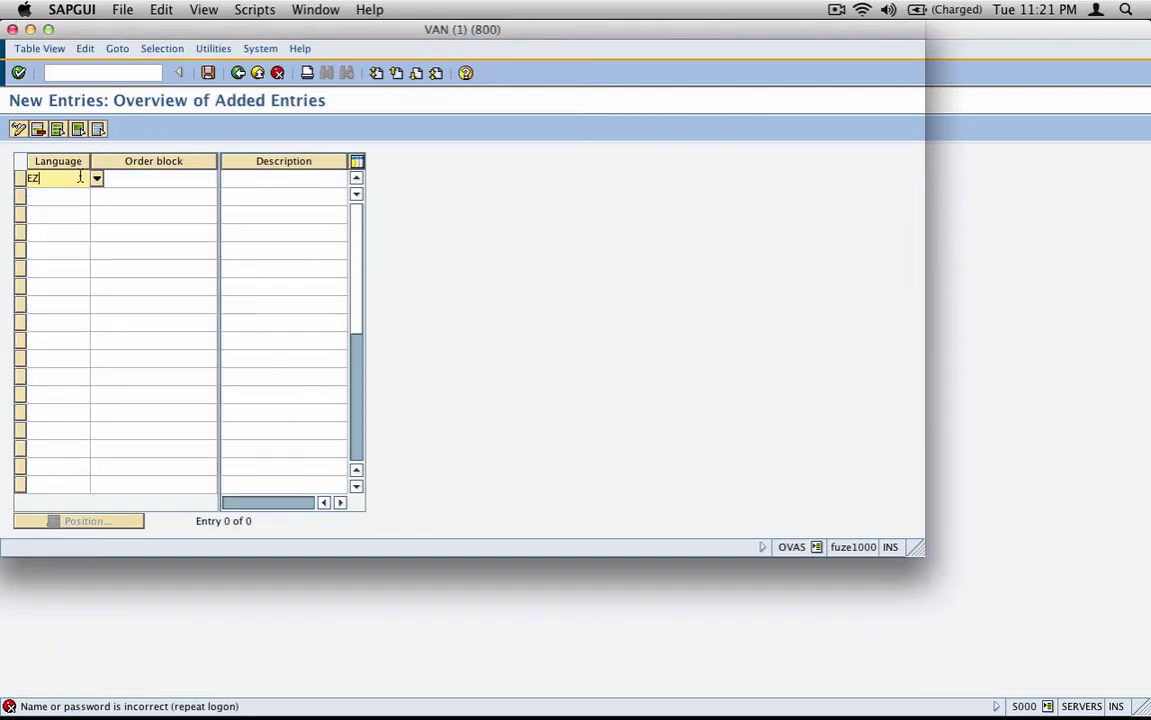
key("Tab")
type("Z6")
key("Tab")
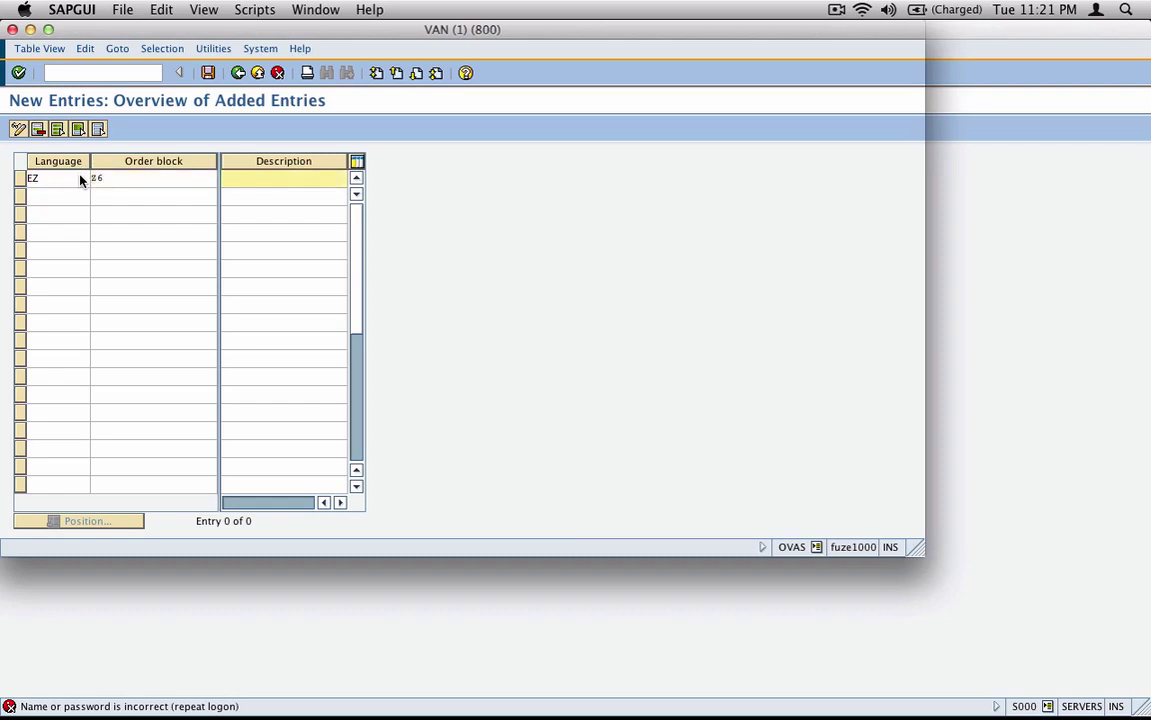
type("poor credit")
key("Return")
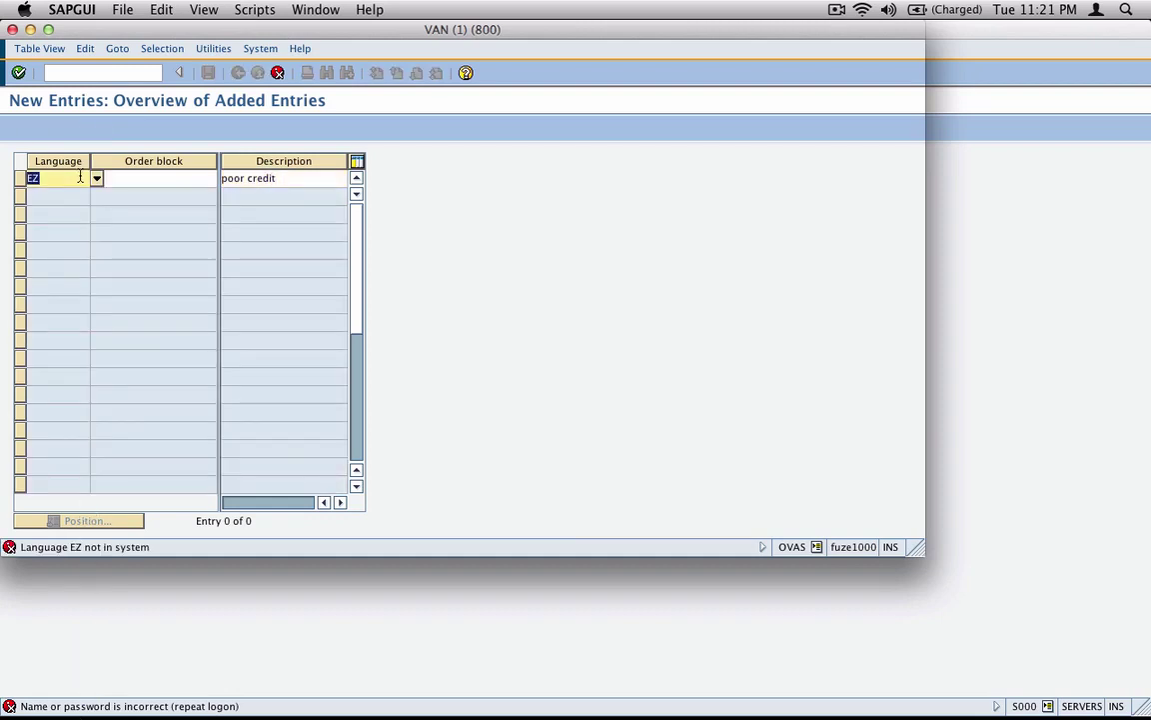
Correct the language of the new Z6 blocking reason to EN
key("BackSpace")
type("z")
key("BackSpace")
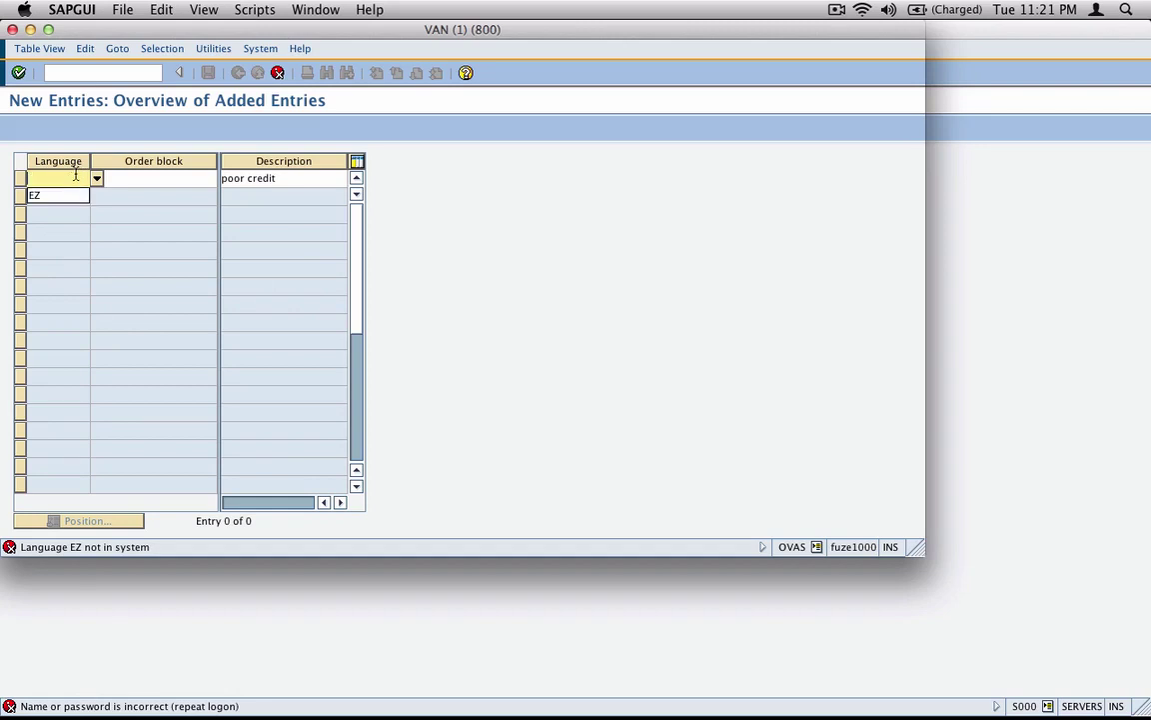
type("en")
key("Return")
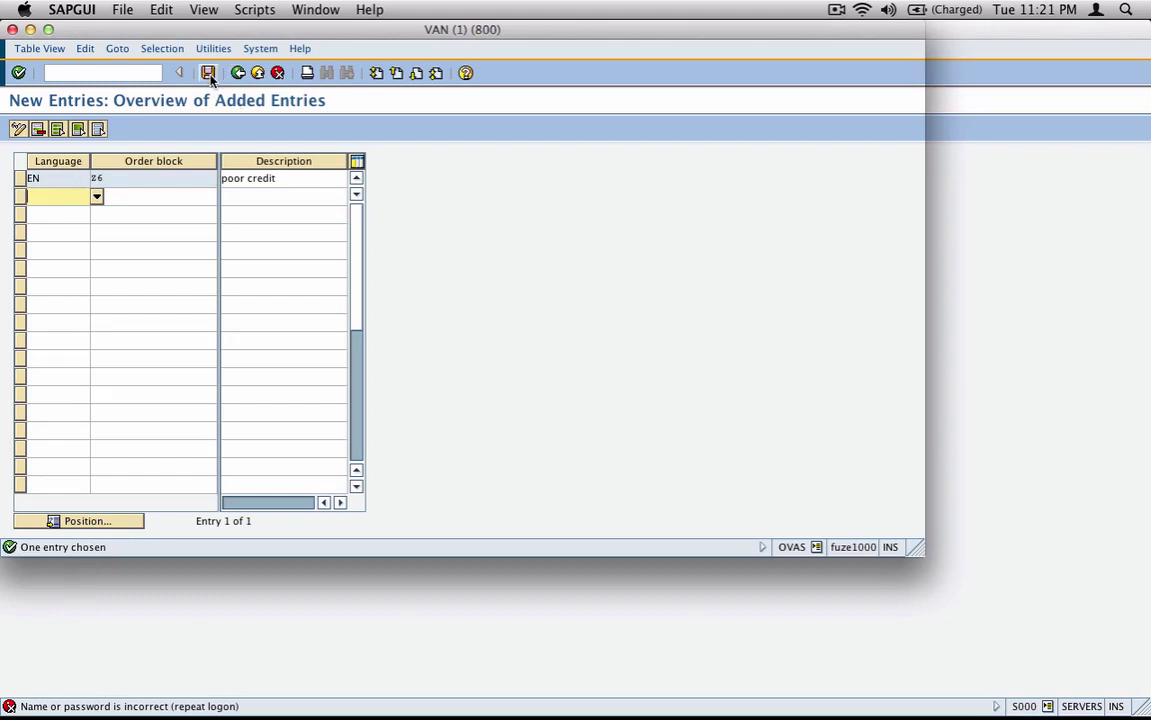
Capture the new Z6 entry, save it under the proposed customizing request zor6 and return to the Choose Activity list
key("super+shift+4")
left_click_drag(10, 82, 376, 211)
left_click(207, 72)
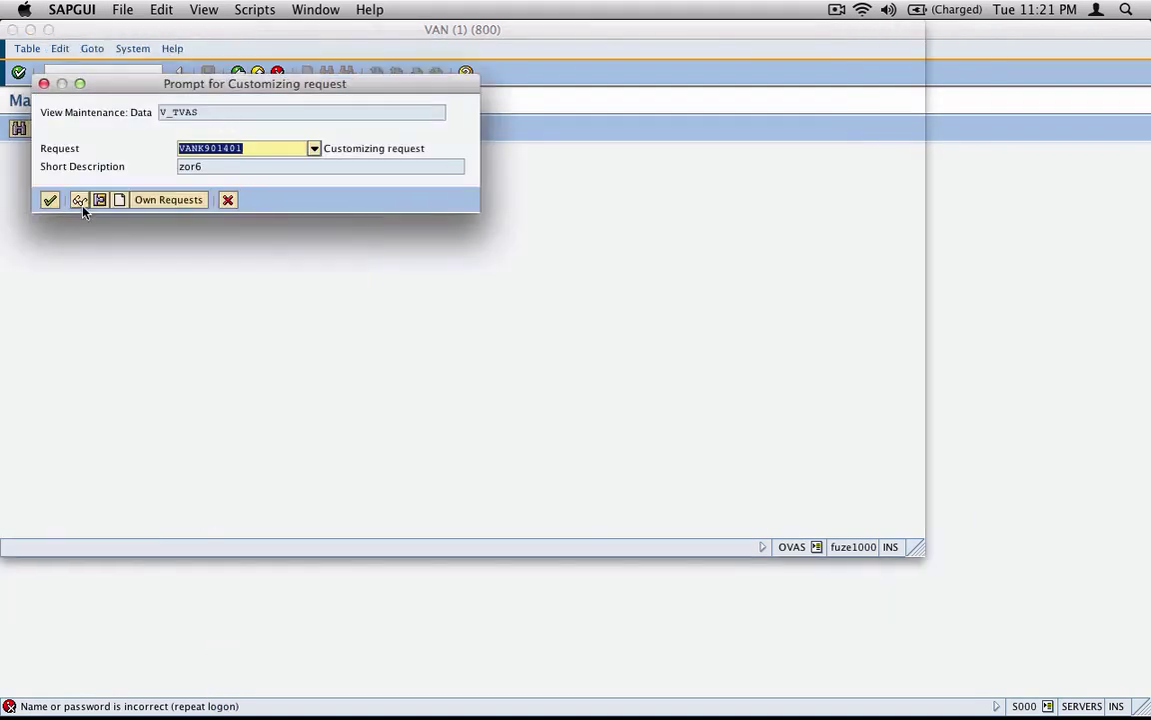
left_click(50, 199)
left_click(237, 72)
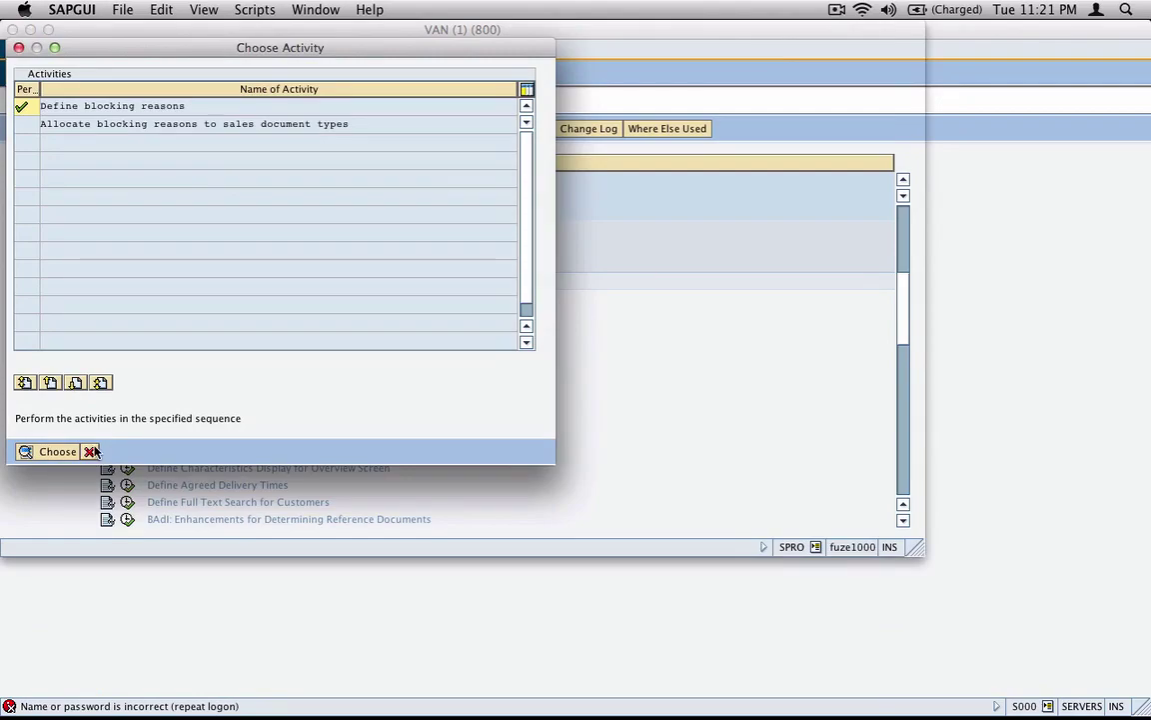
Paste the captured Z6 entry into inkBook below the activity list and draw an arrow to it from Define blocking reasons
key("super+Tab")
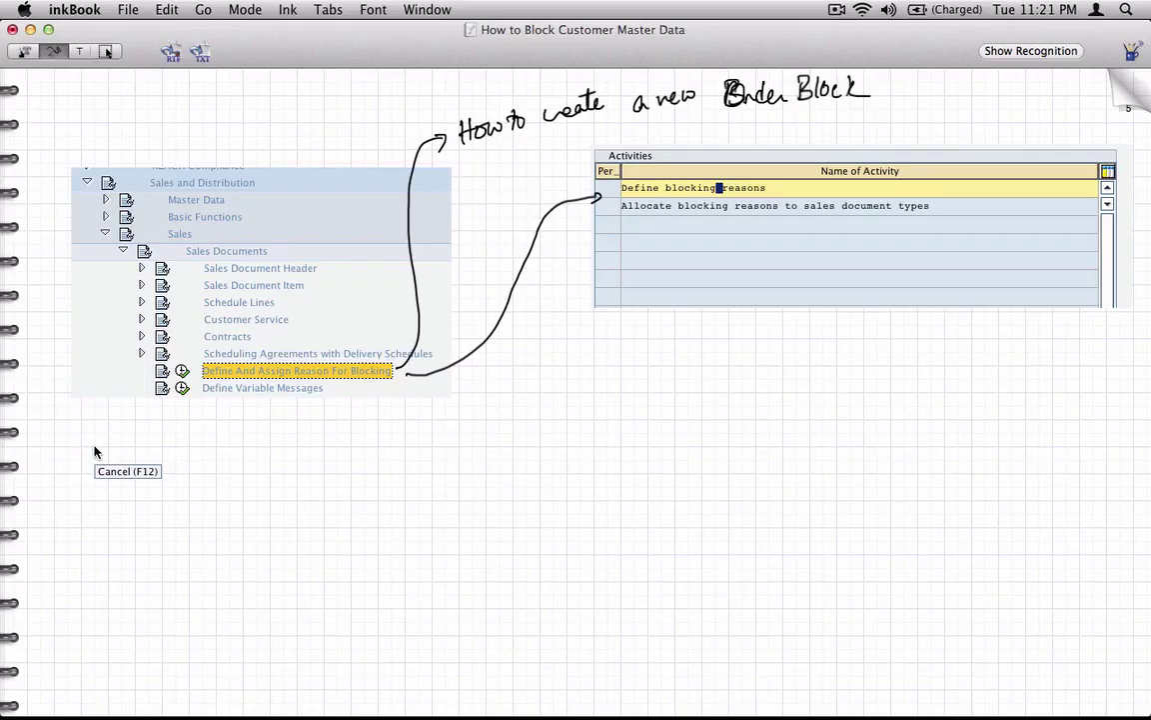
key("super+v")
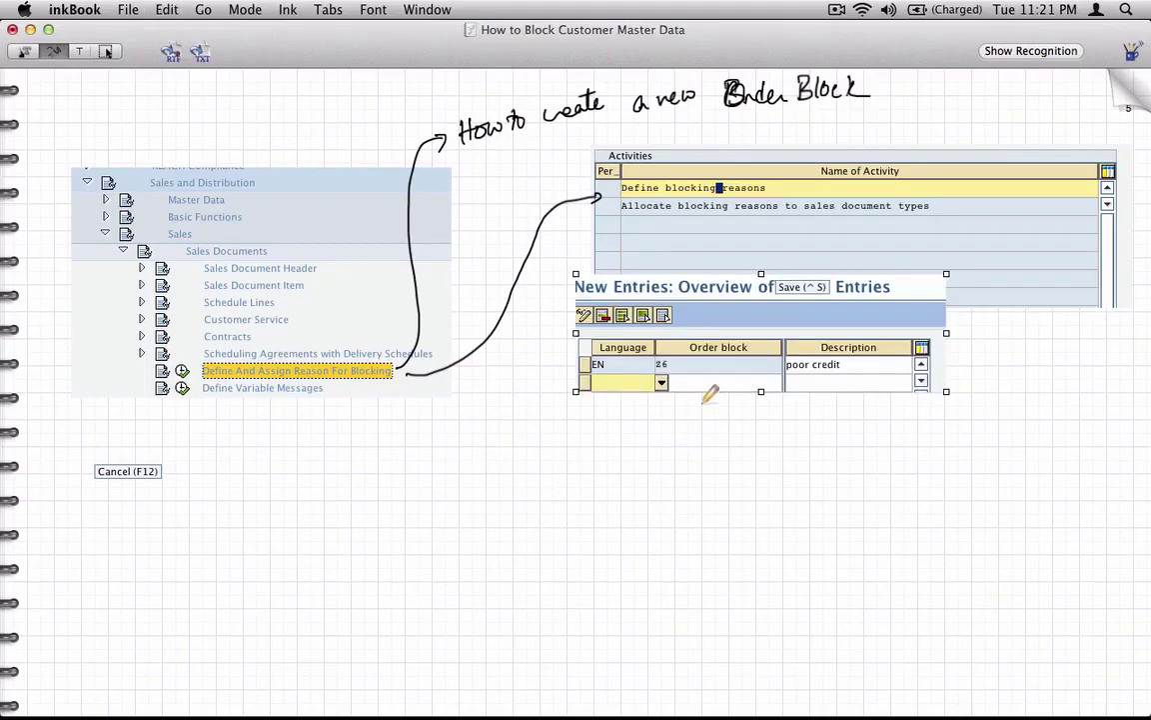
left_click(104, 51)
left_click_drag(668, 340, 732, 428)
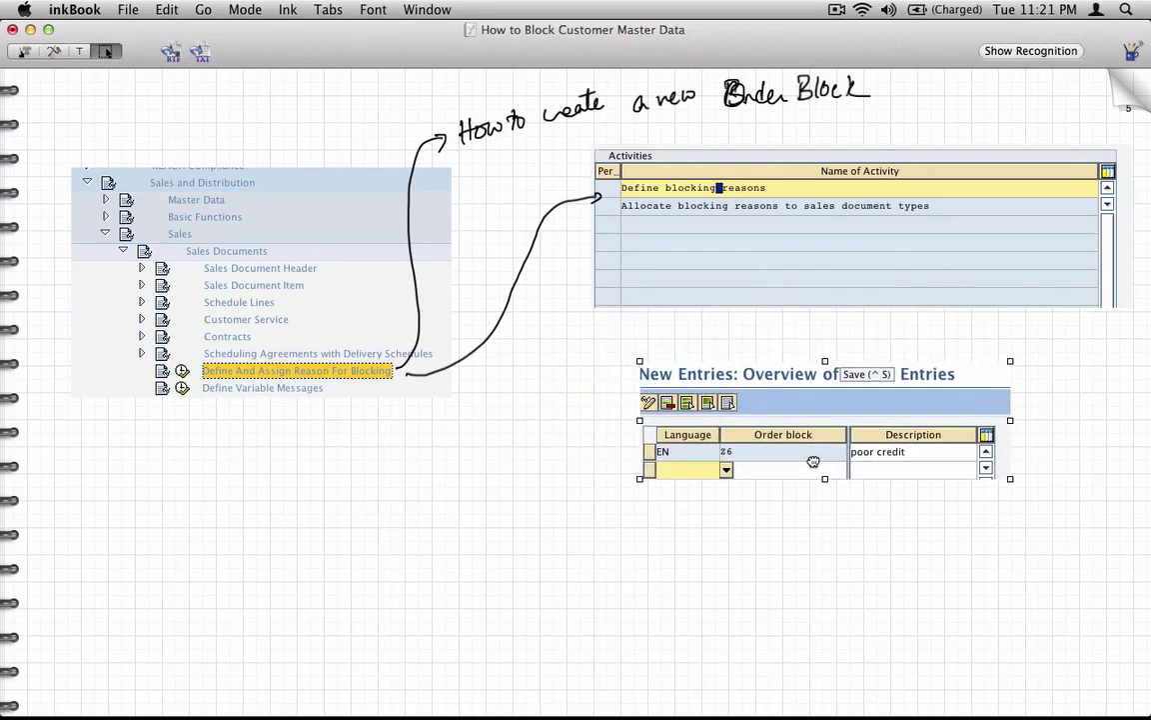
left_click(54, 51)
mouse_move(774, 187)
left_mouse_down()
mouse_move(811, 186)
mouse_move(833, 240)
mouse_move(760, 316)
mouse_move(709, 431)
mouse_move(720, 421)
left_mouse_up()
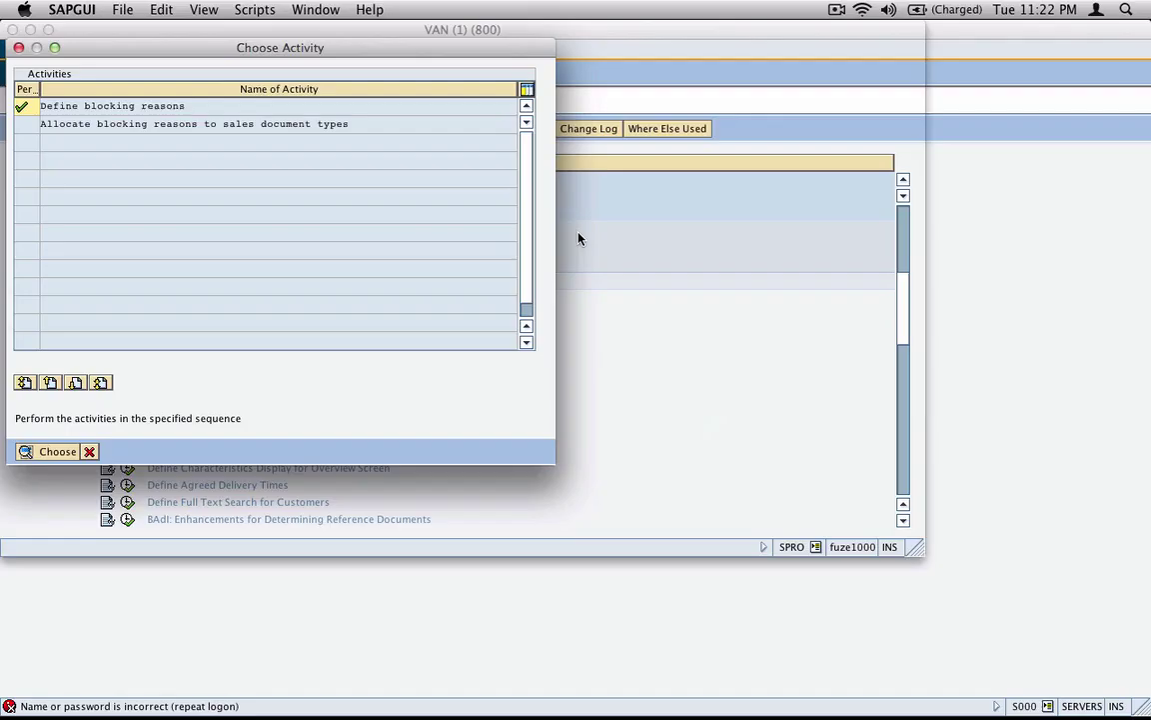
In SAP, open Allocate blocking reasons to sales document types and add an entry assigning order block Z6 to document type OR
double_click(373, 123)
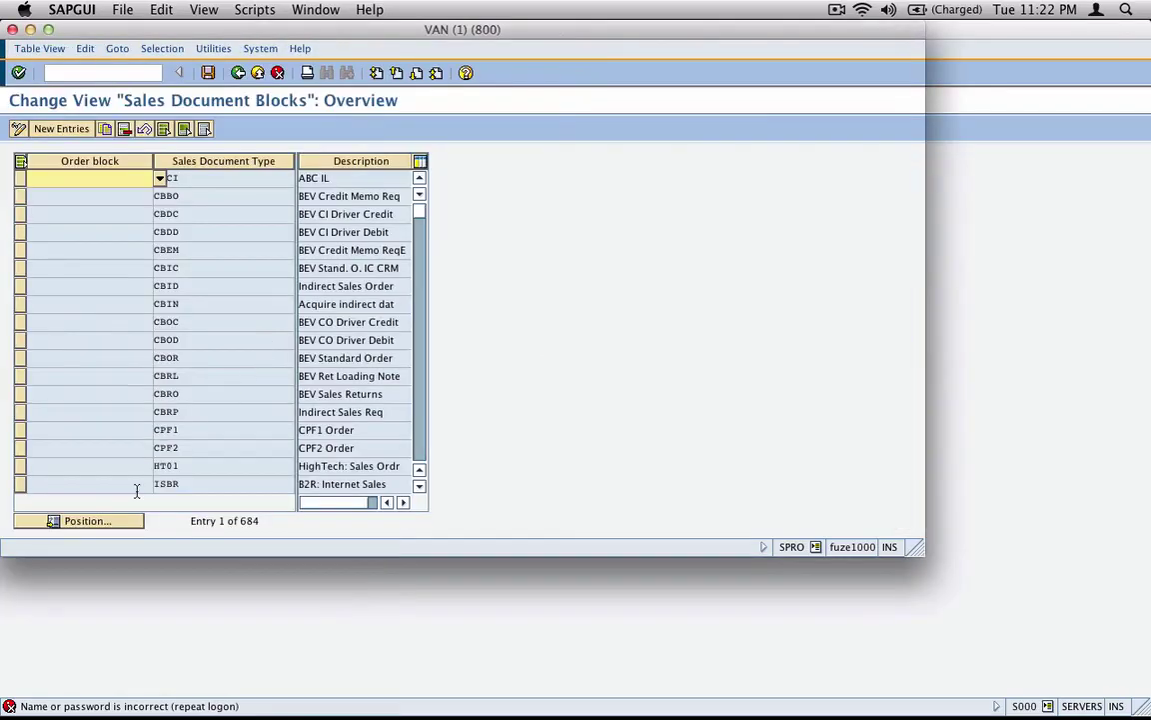
left_click(70, 131)
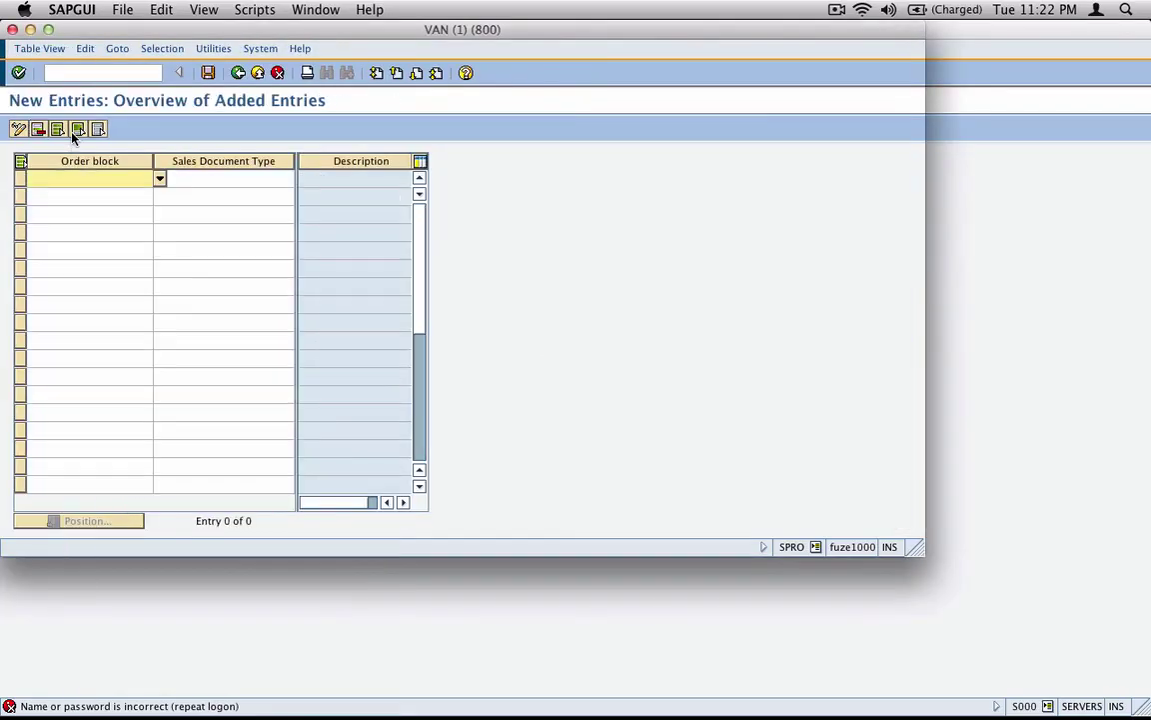
key("super+Tab")
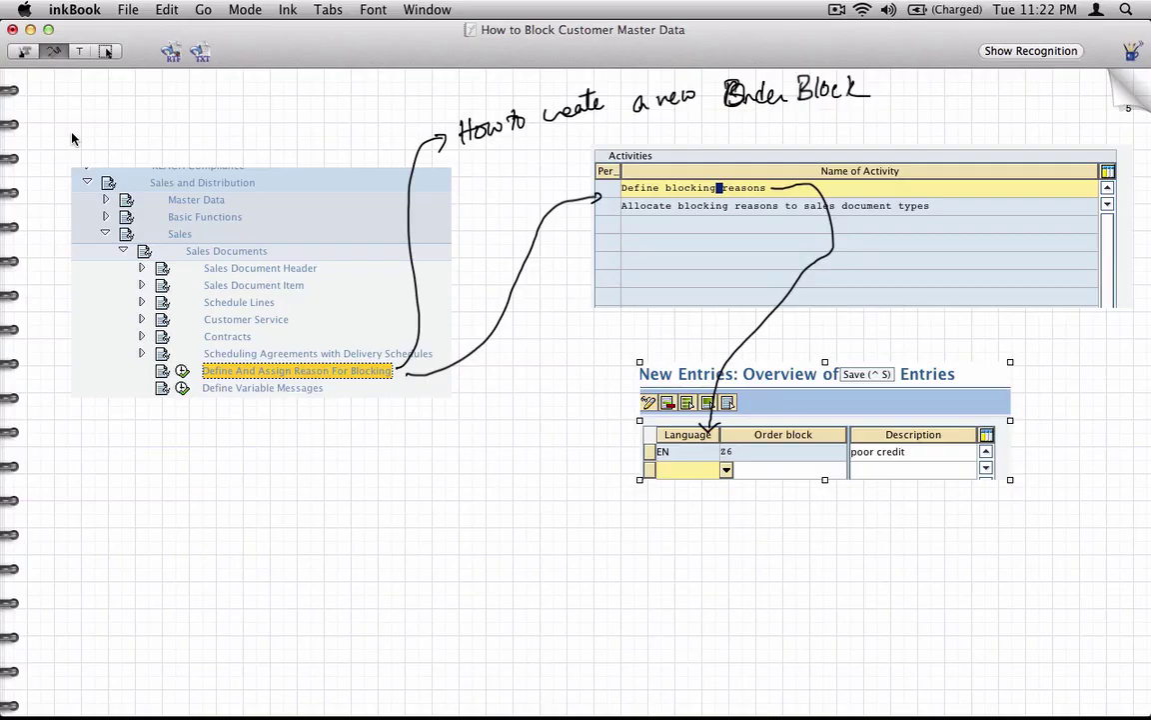
key("super+Tab")
type("a")
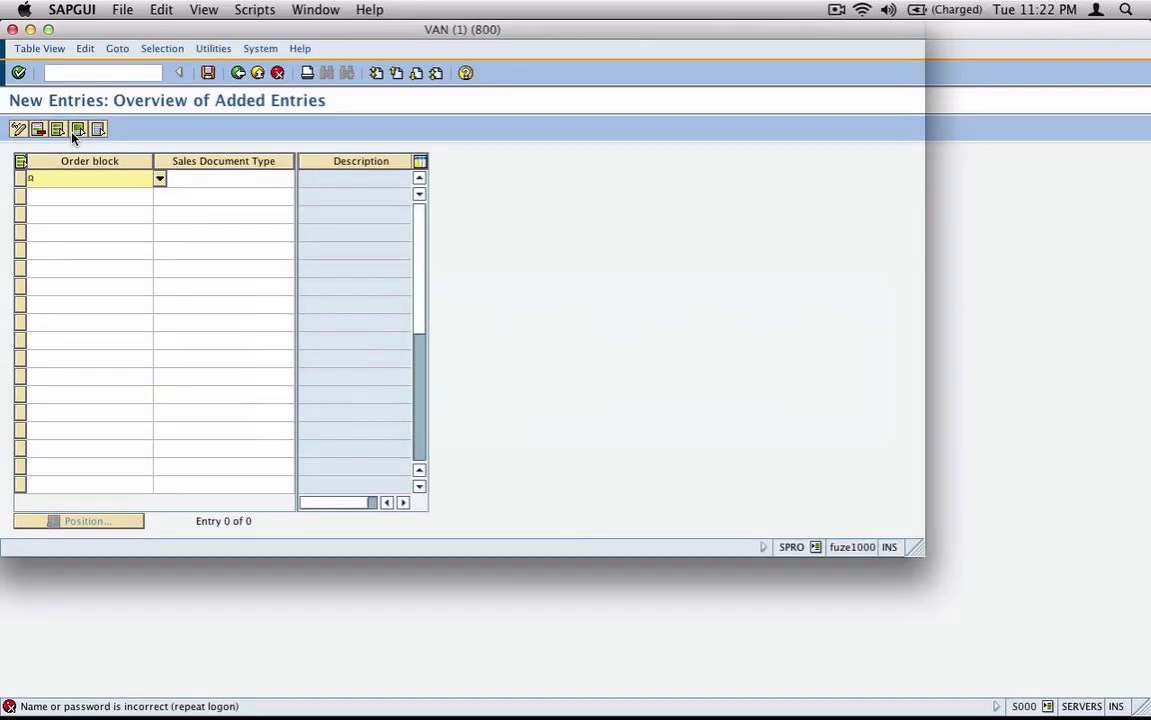
type("6")
key("Tab")
type("or")
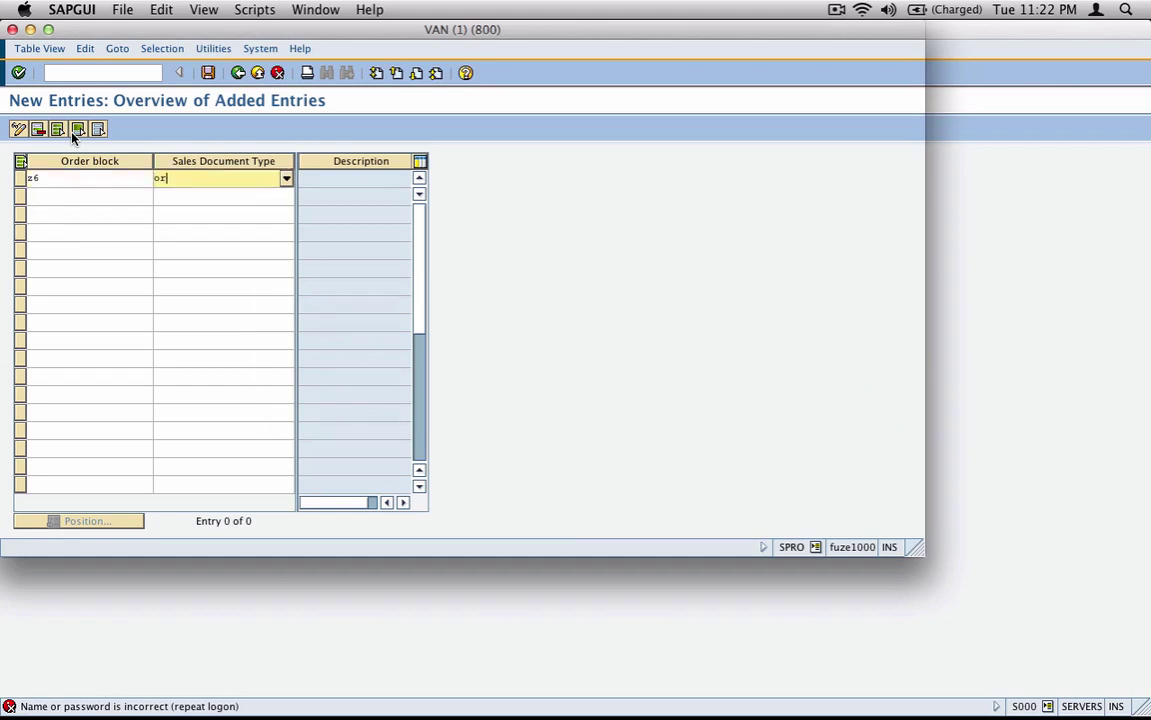
key("Return")
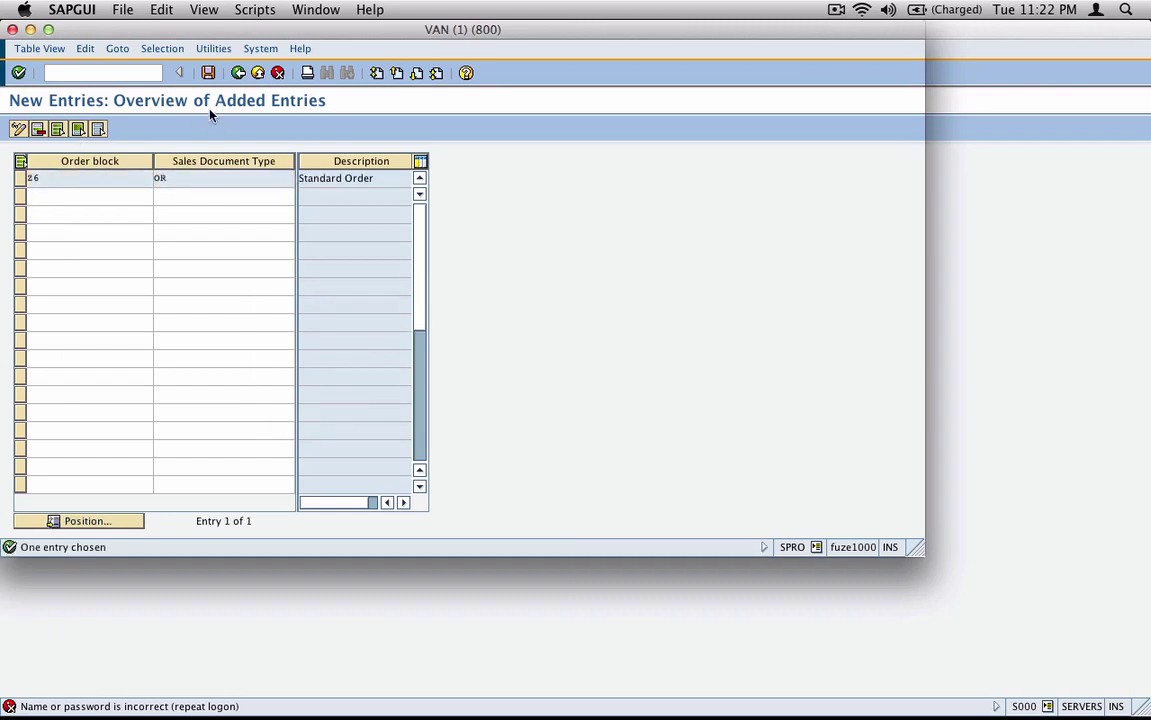
Save the Z6 allocation under the proposed customizing request and return to the Sales Document Blocks overview
left_click(208, 74)
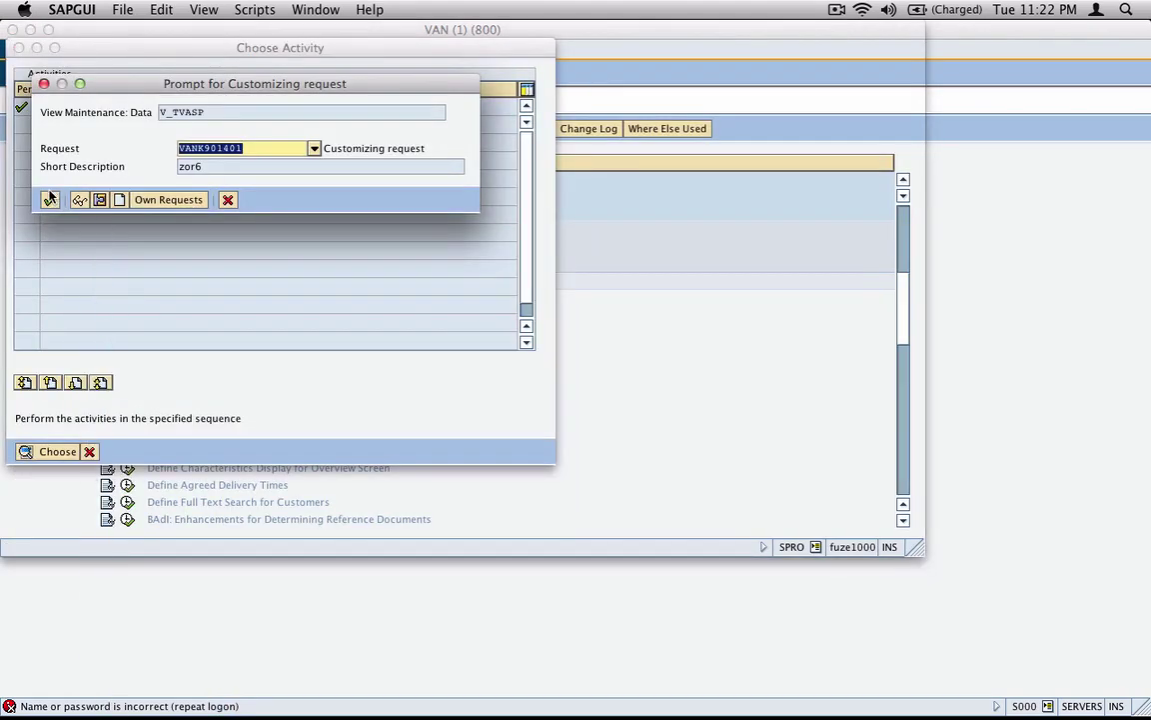
left_click(51, 199)
left_click(208, 73)
left_click(239, 73)
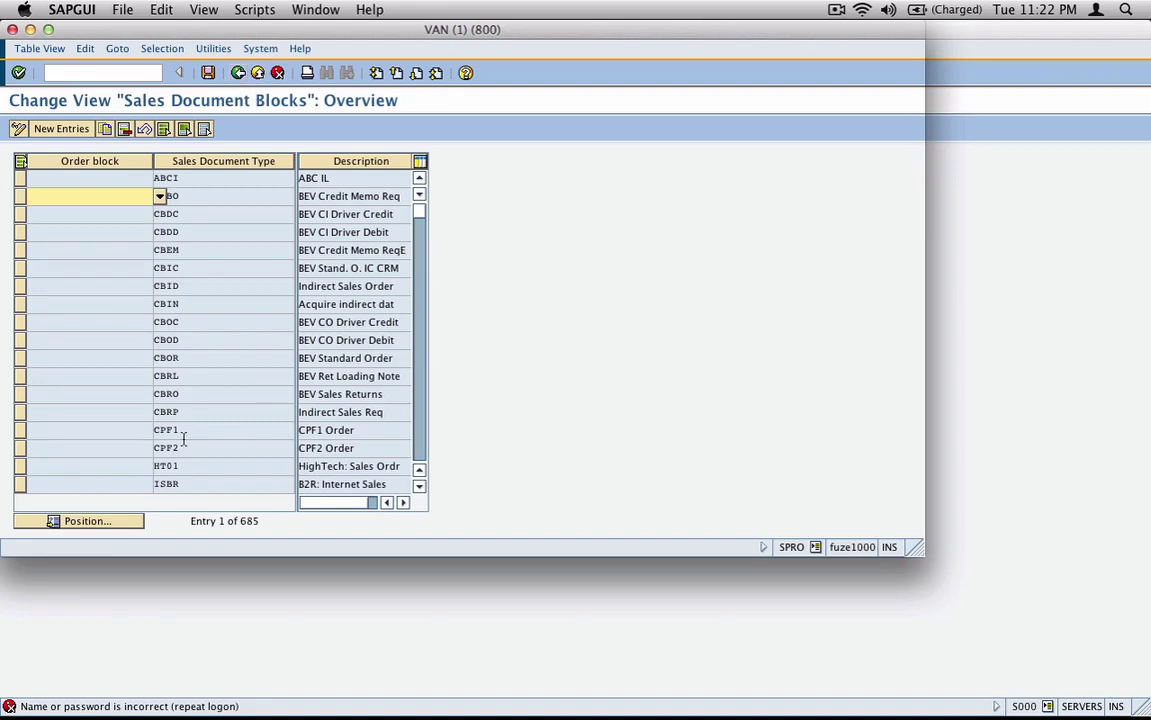
Position the Sales Document Blocks overview at order block Z6 and capture the heading and first rows of the table
left_click(118, 526)
type("z6")
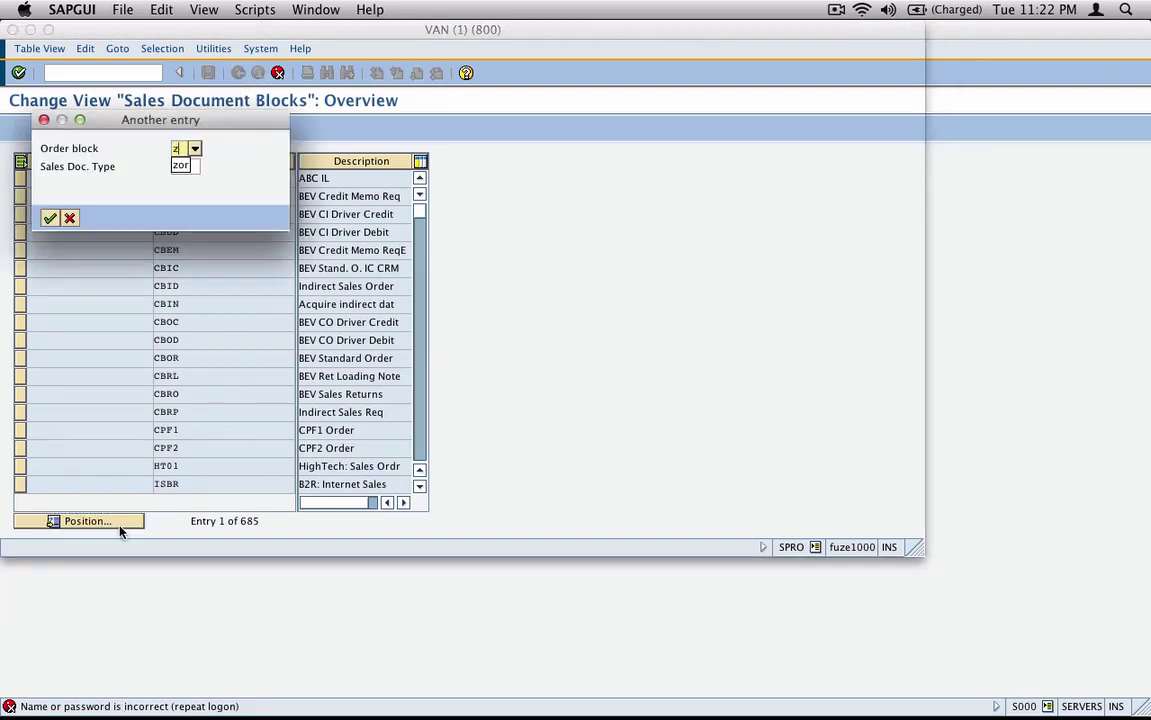
key("Tab")
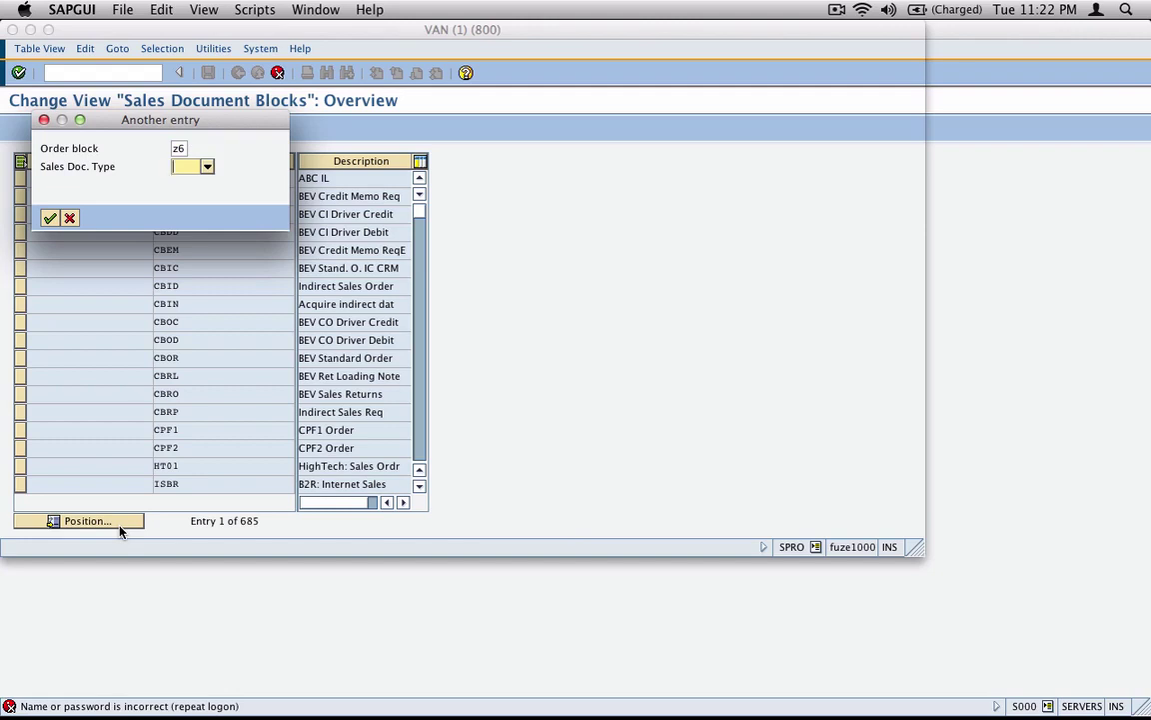
key("Return")
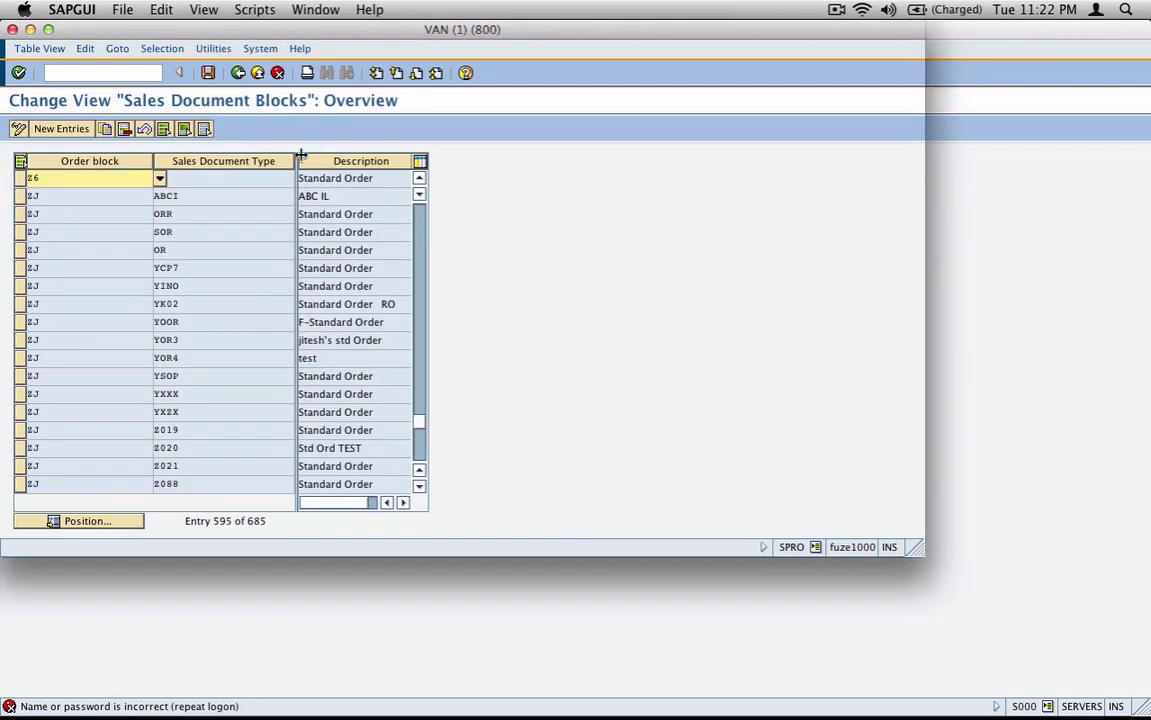
left_click(342, 181)
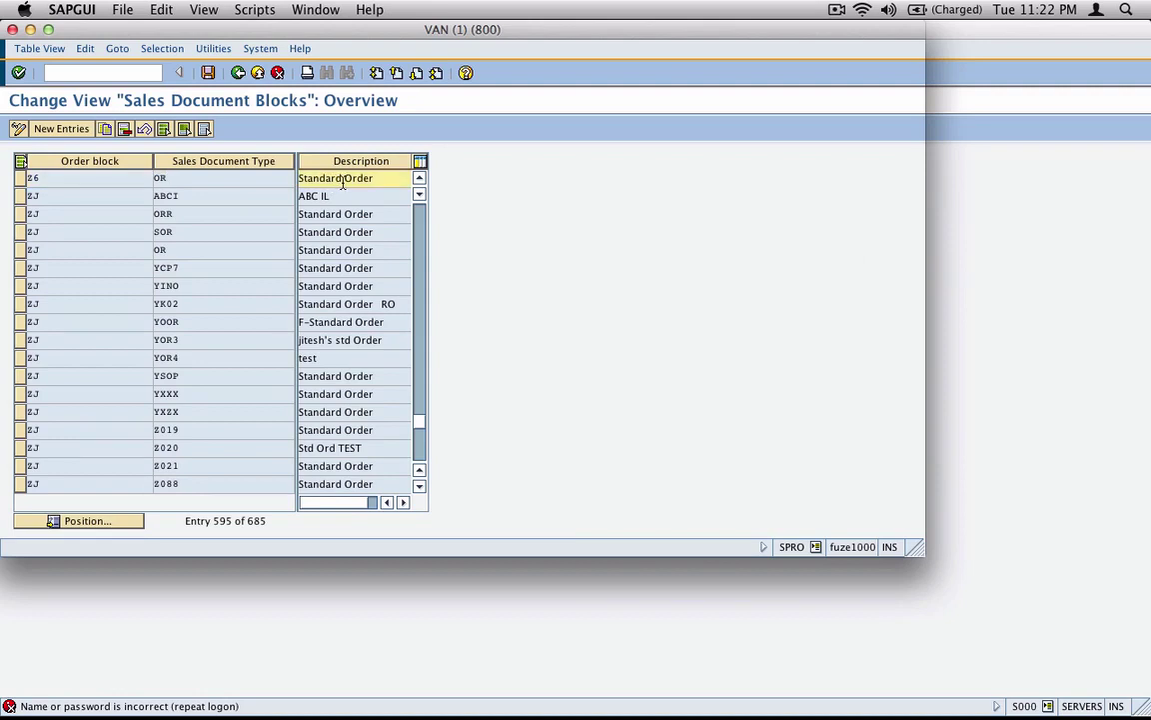
key("super+shift+4")
left_click_drag(3, 91, 452, 224)
Paste the captured Sales Document Blocks overview into inkBook and place it below the New Entries screenshot
key("super+Tab")
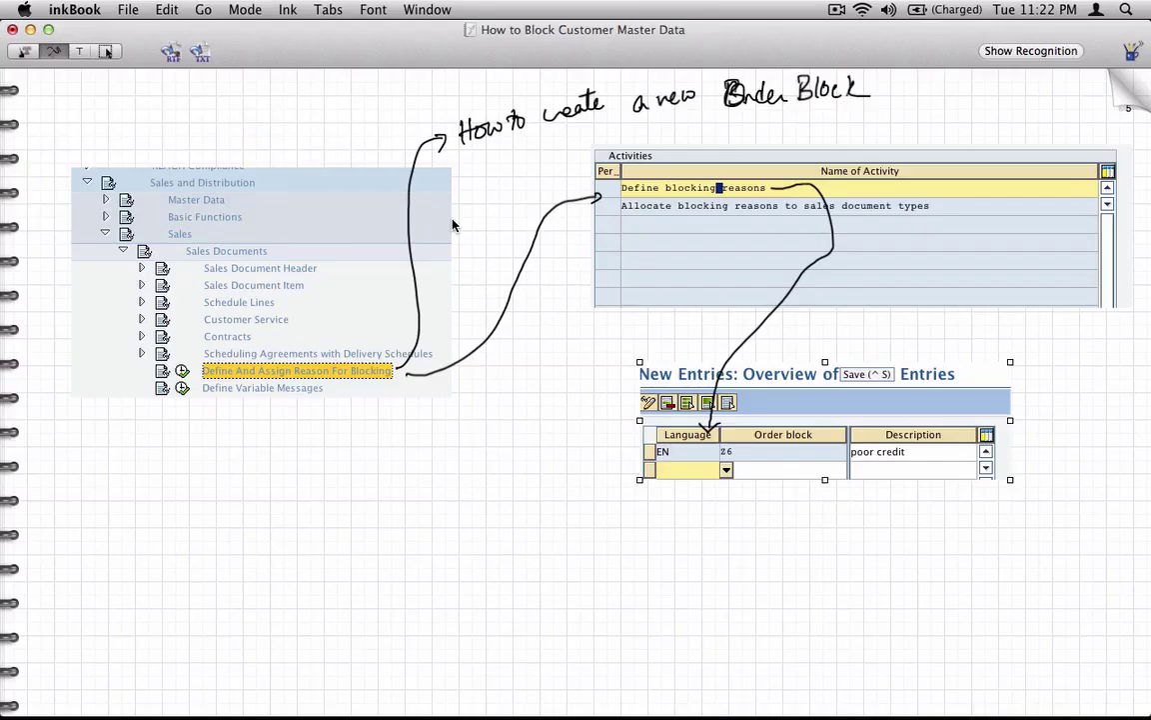
key("super+v")
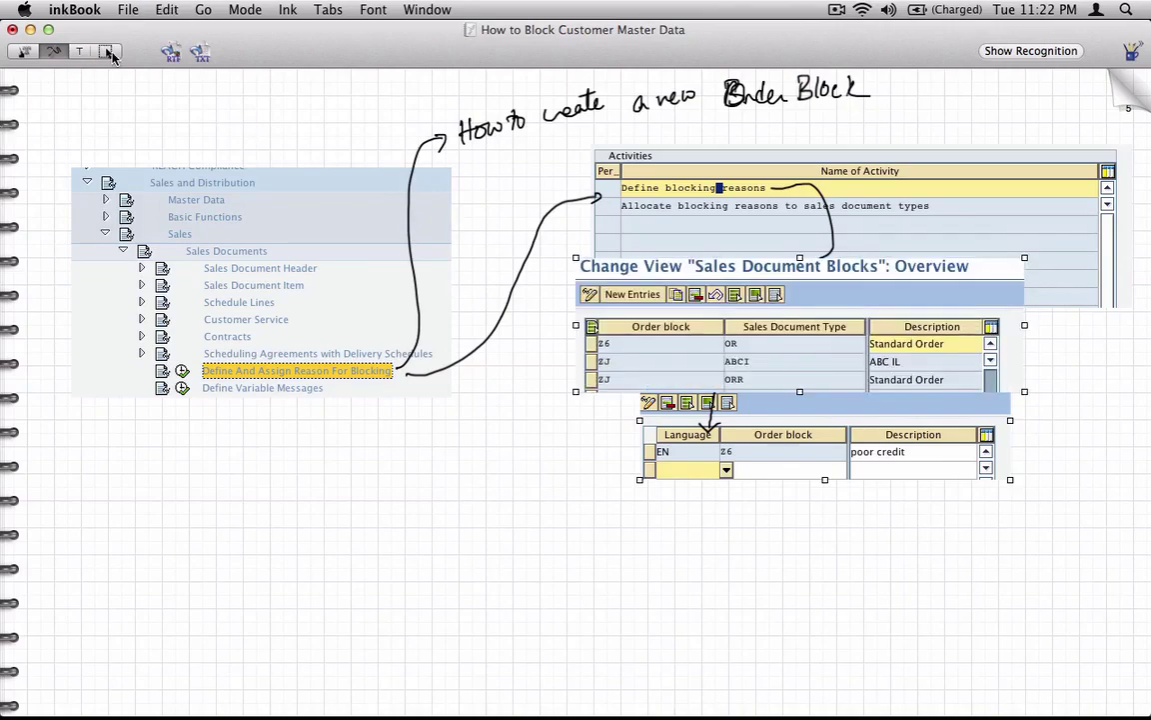
left_click(110, 53)
left_click_drag(607, 347, 602, 462)
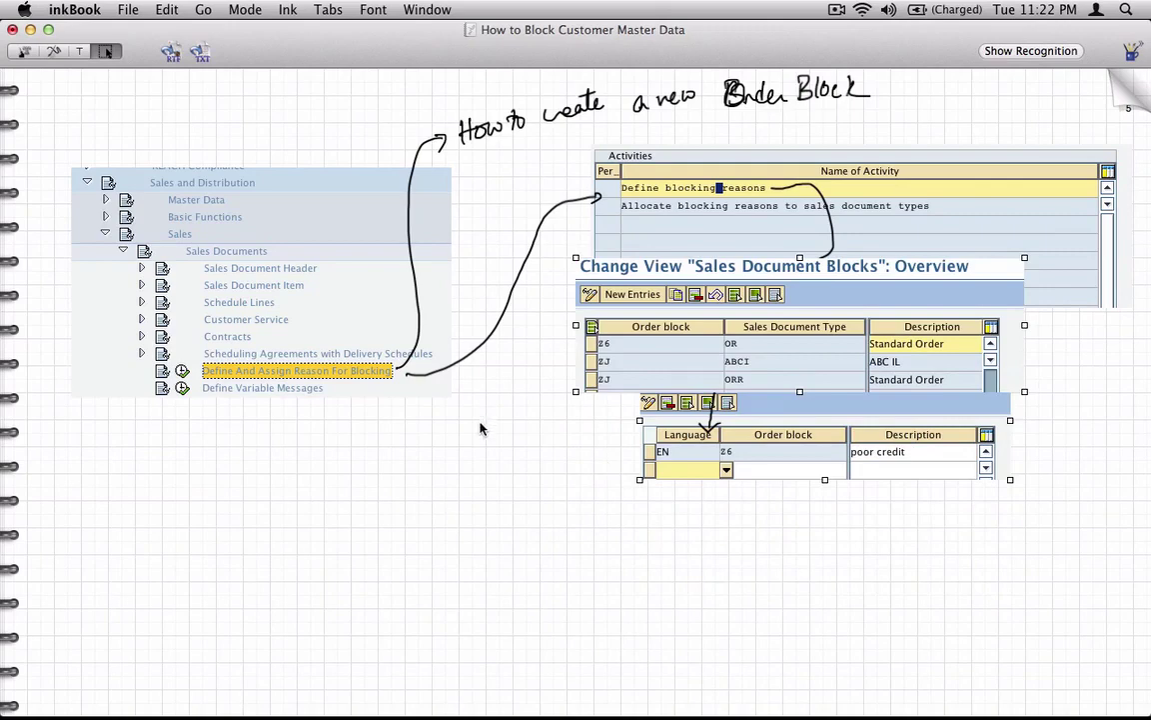
left_click_drag(600, 359, 617, 672)
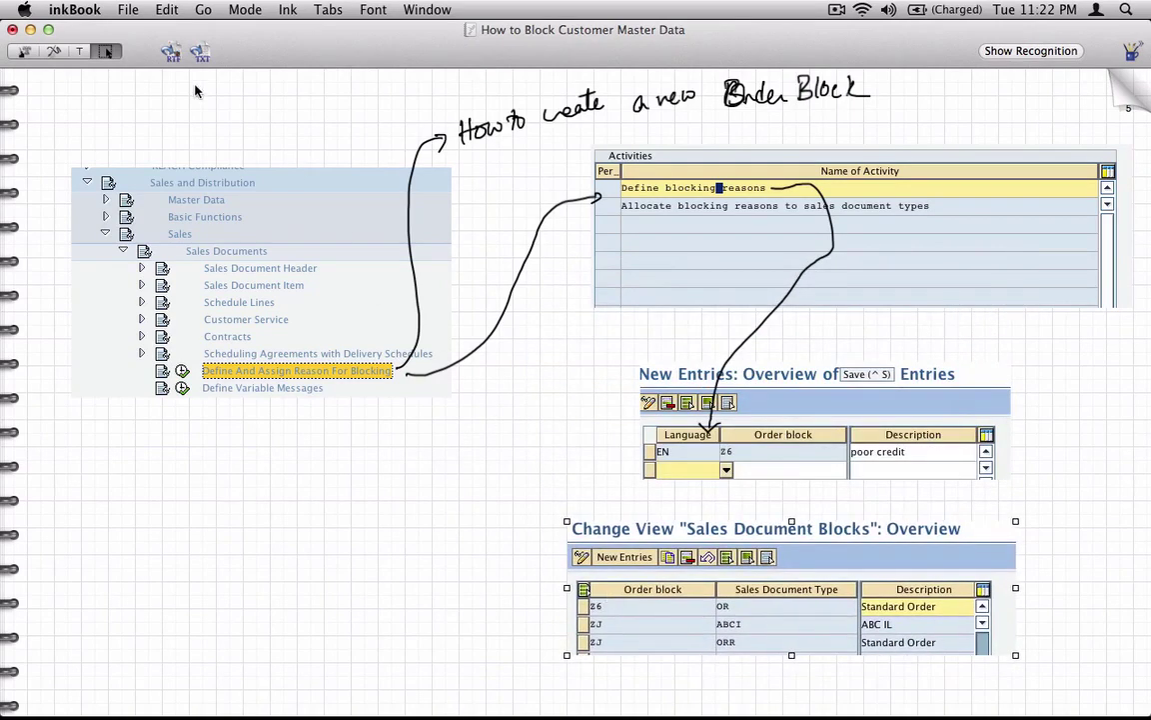
Draw an arrow from Allocate blocking reasons to the Sales Document Blocks screenshot and insert a new page after this one
left_click(54, 51)
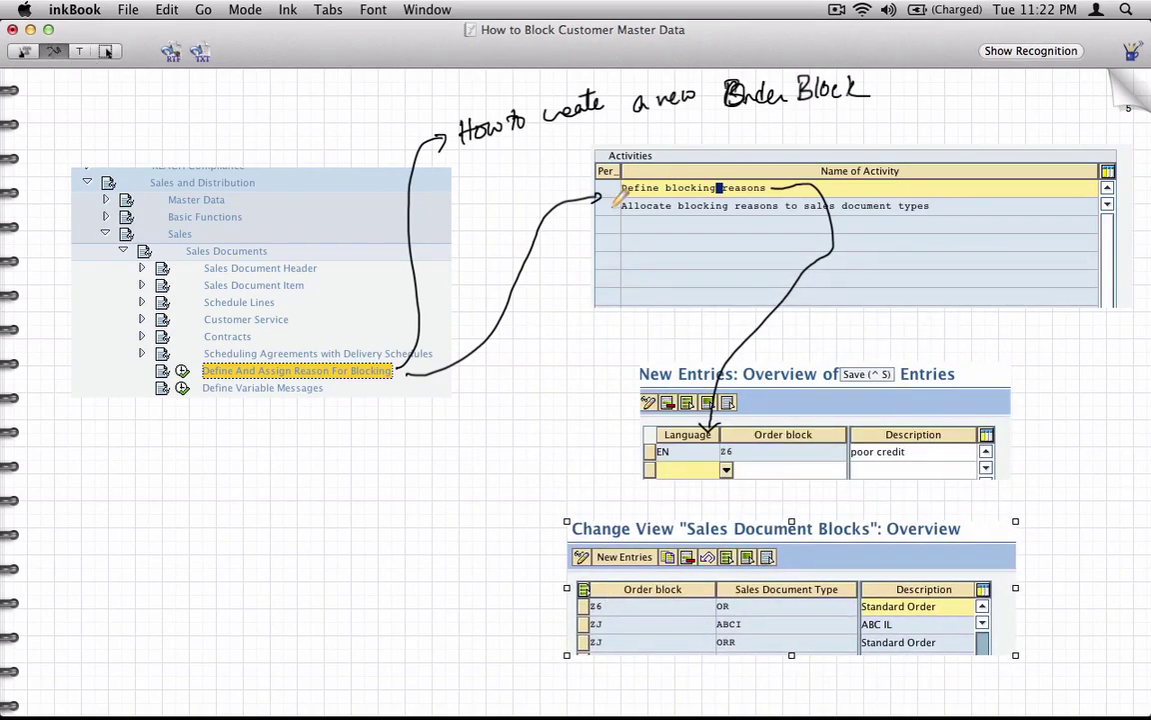
mouse_move(610, 206)
left_mouse_down()
mouse_move(526, 468)
mouse_move(519, 577)
mouse_move(560, 594)
mouse_move(543, 606)
left_mouse_up()
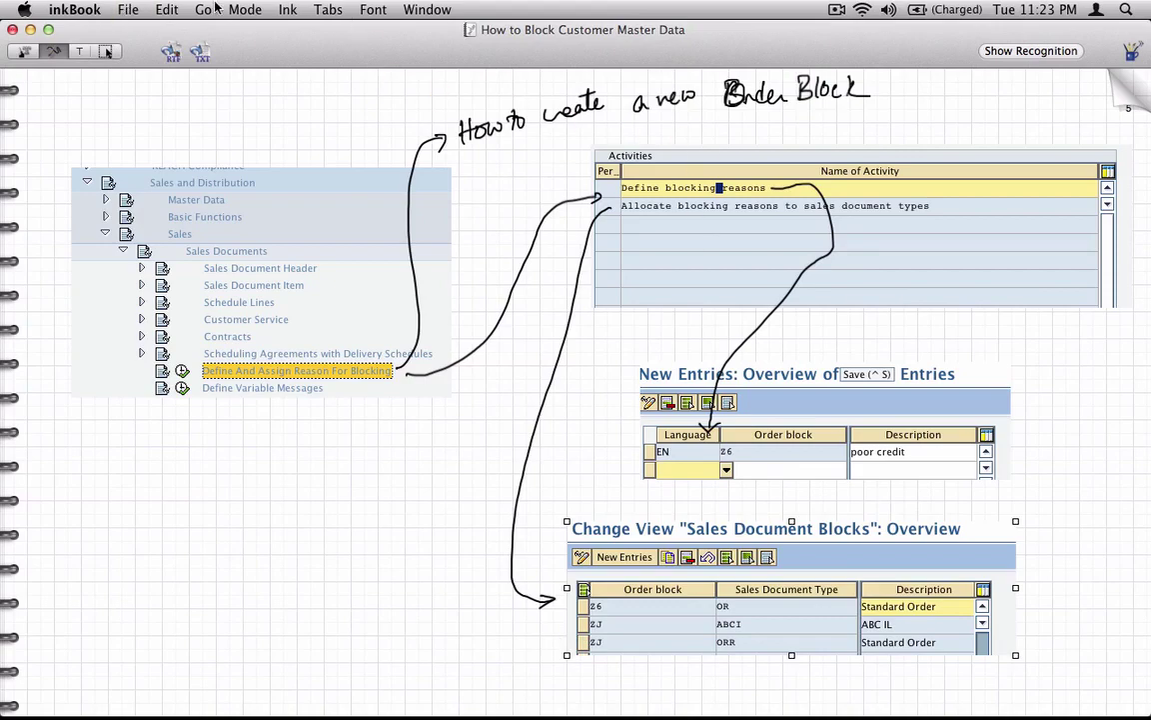
left_click(166, 14)
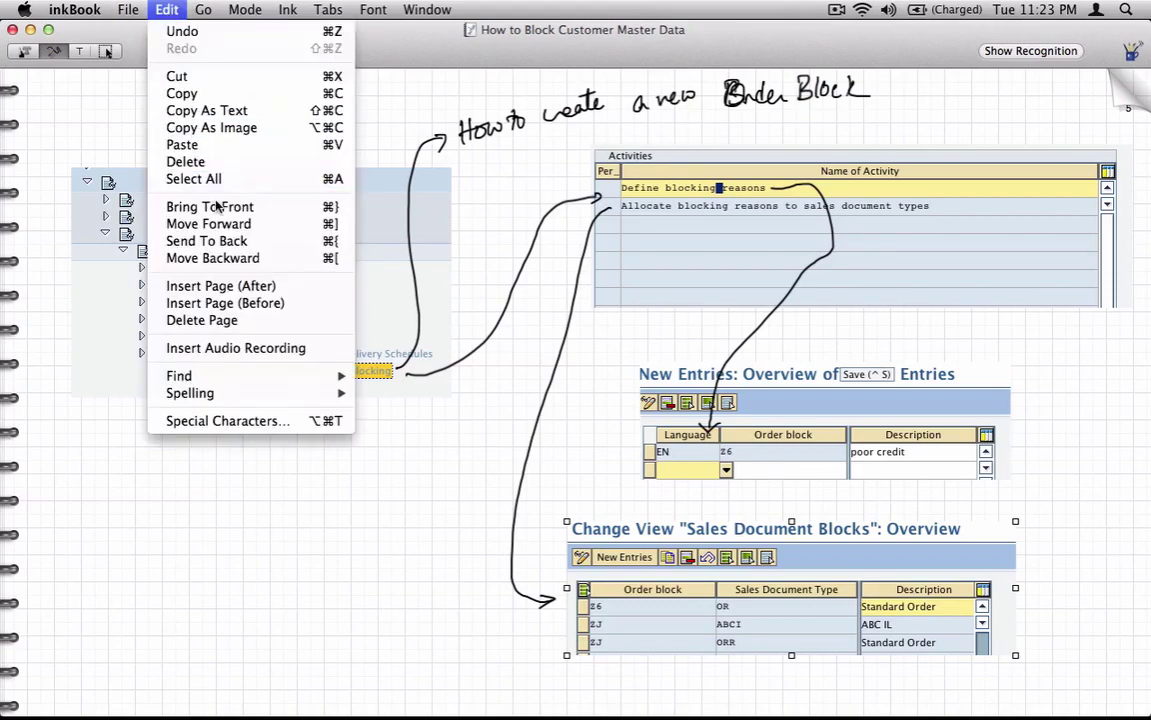
left_click(215, 285)
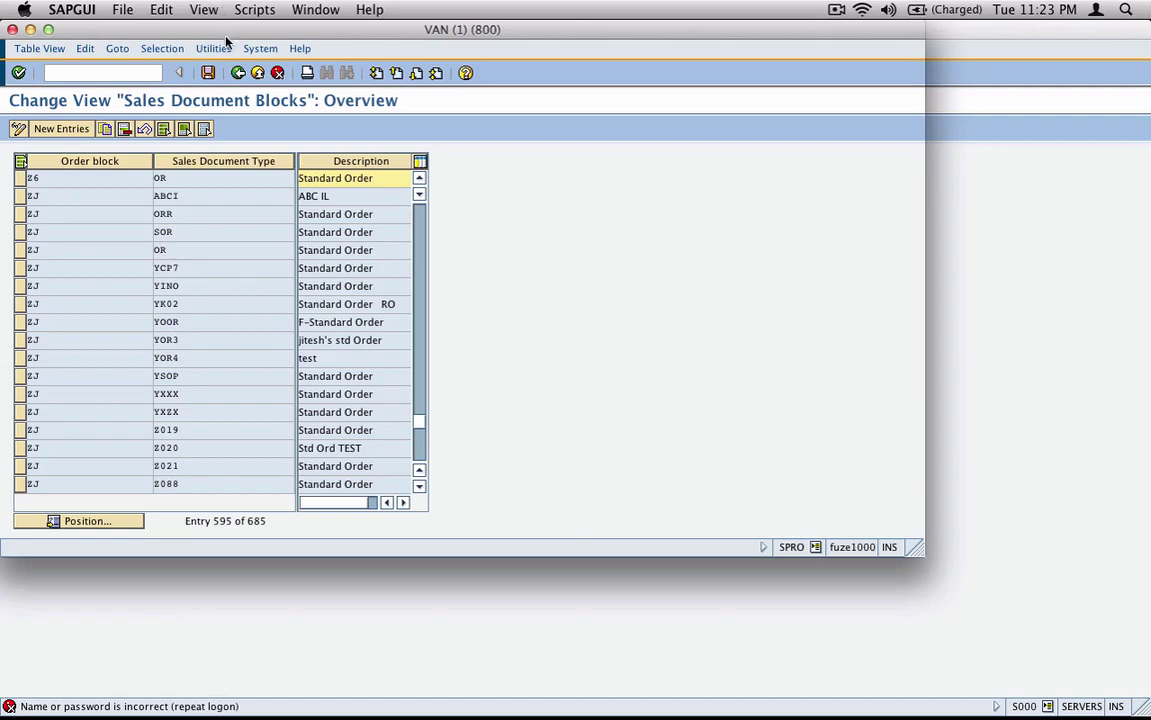
Return to SAP, exit the blocking-reason customizing to SAP Easy Access and start transaction VD05
left_click(238, 72)
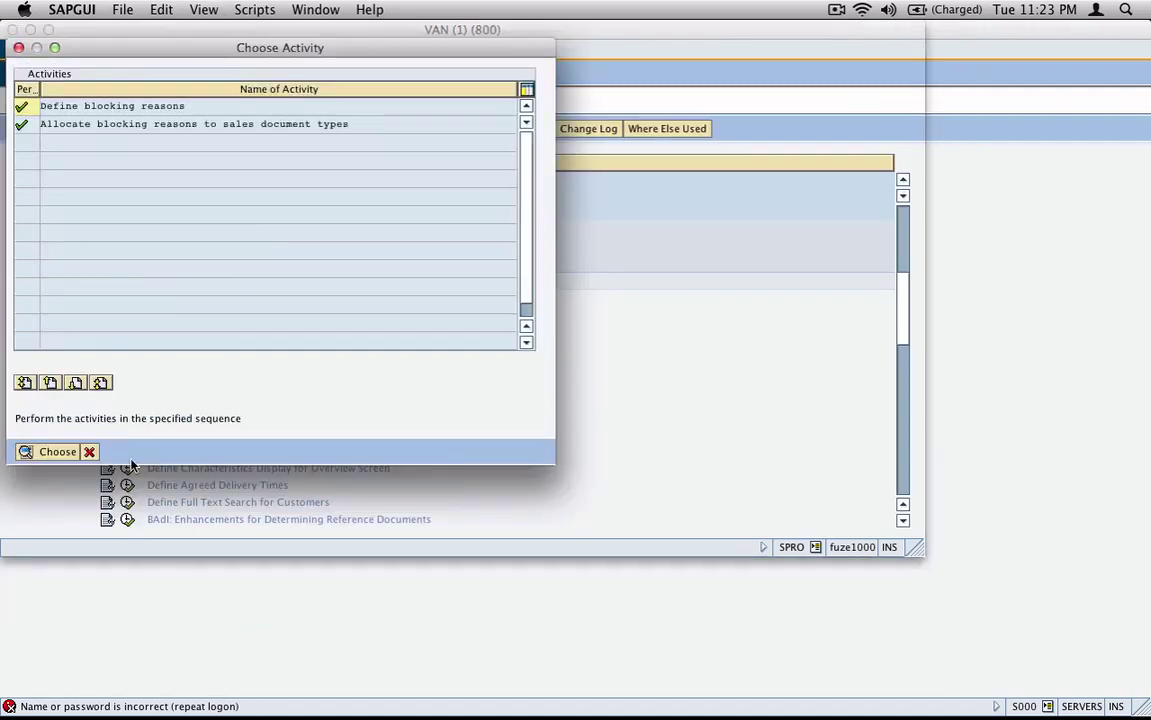
left_click(89, 450)
left_click(238, 73)
left_click(238, 73)
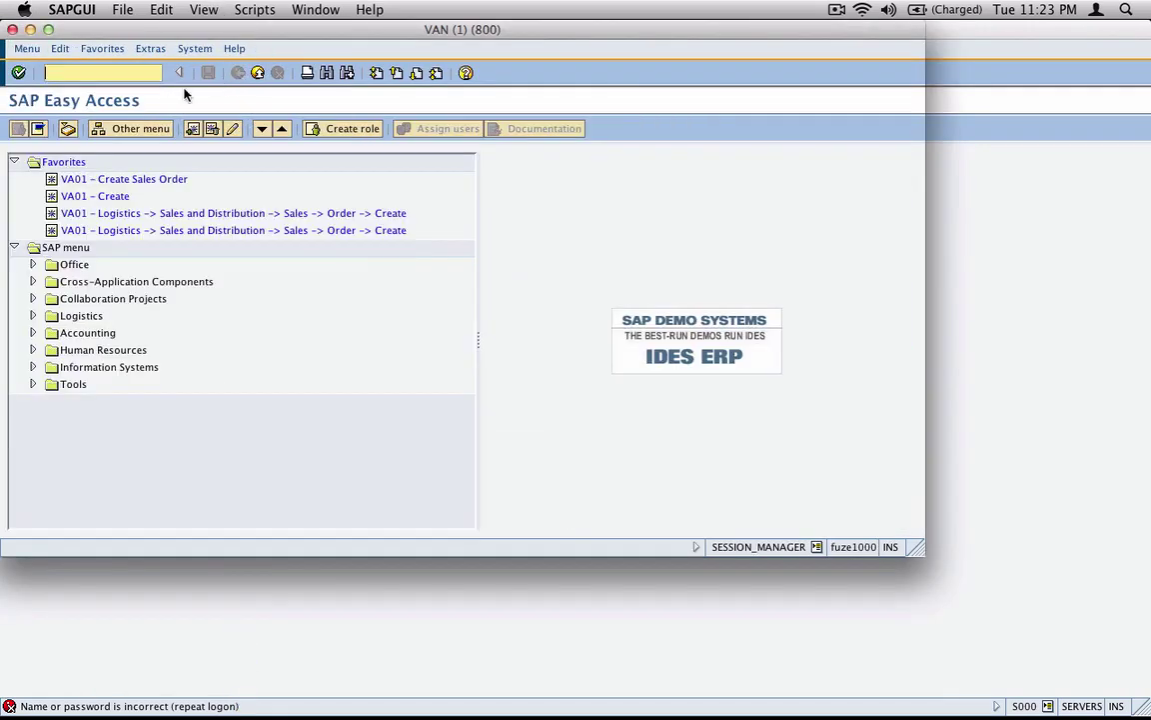
type("vd05")
key("Return")
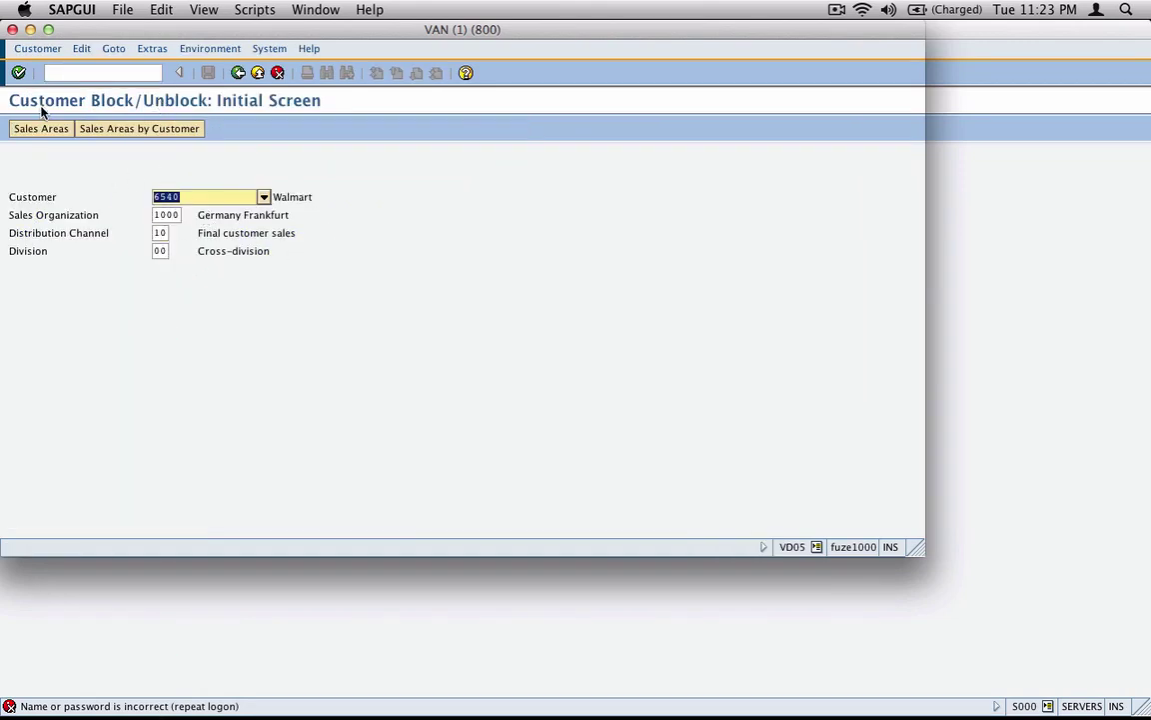
Open the Walmart customer's sales area blocks, set the selected sales area's order block to Z6 (poor credit) and save
left_click(18, 72)
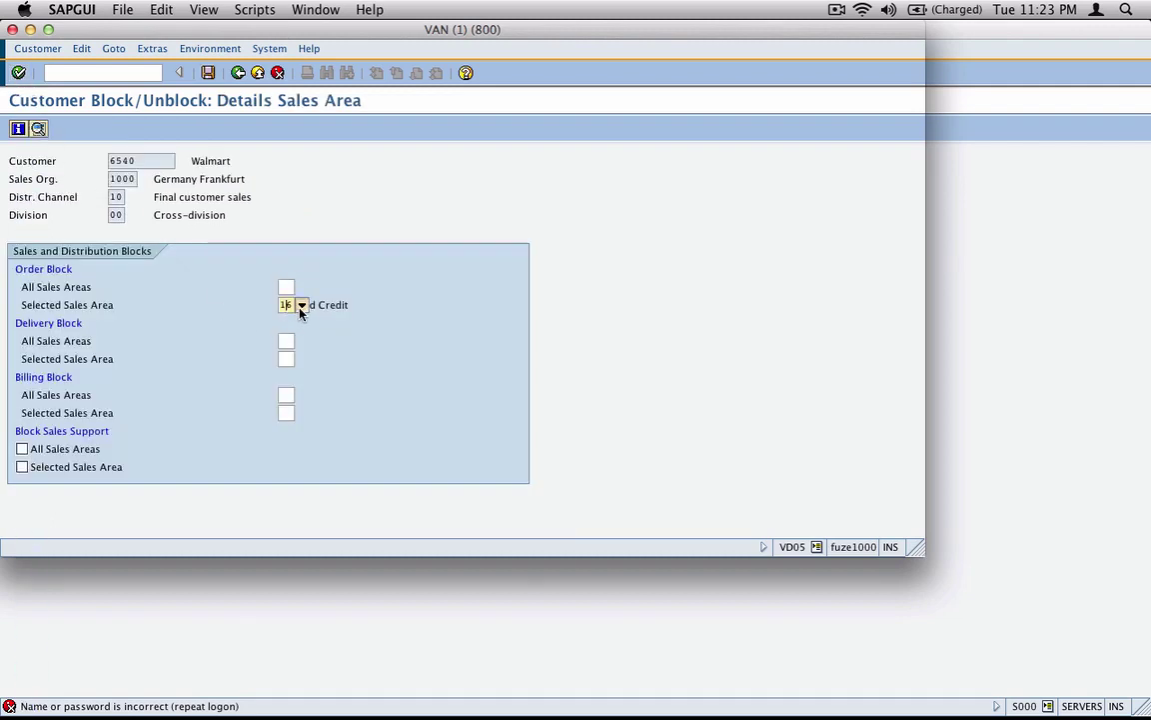
left_click(300, 306)
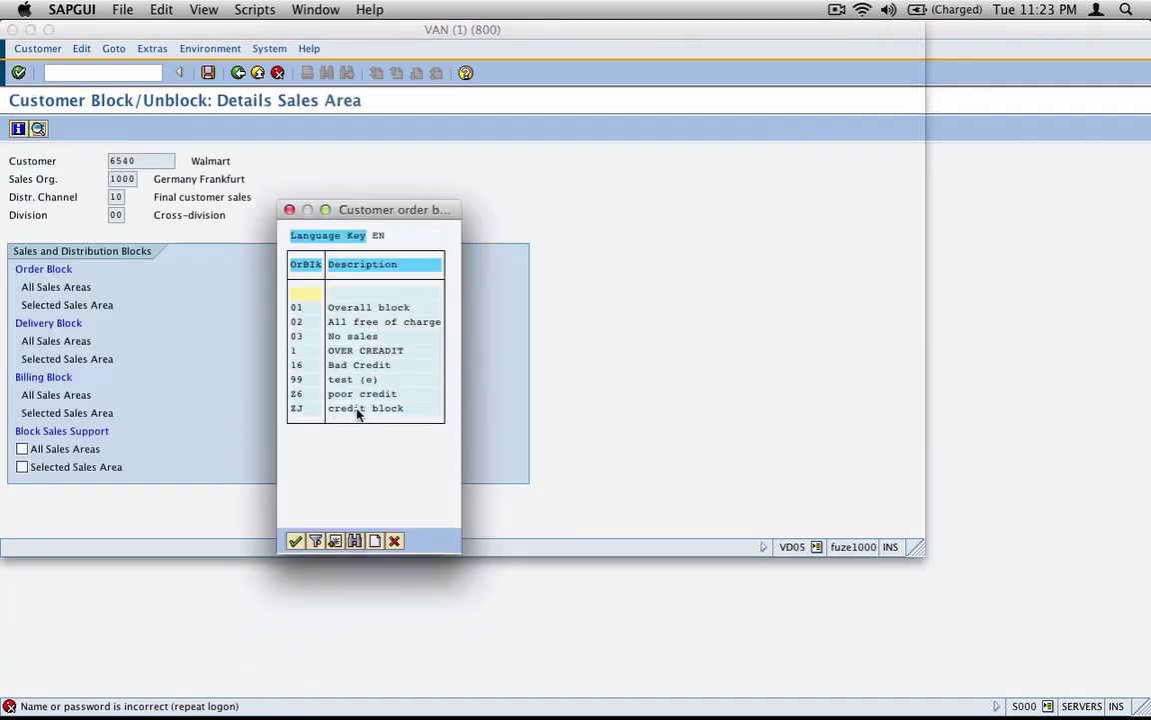
left_click(305, 396)
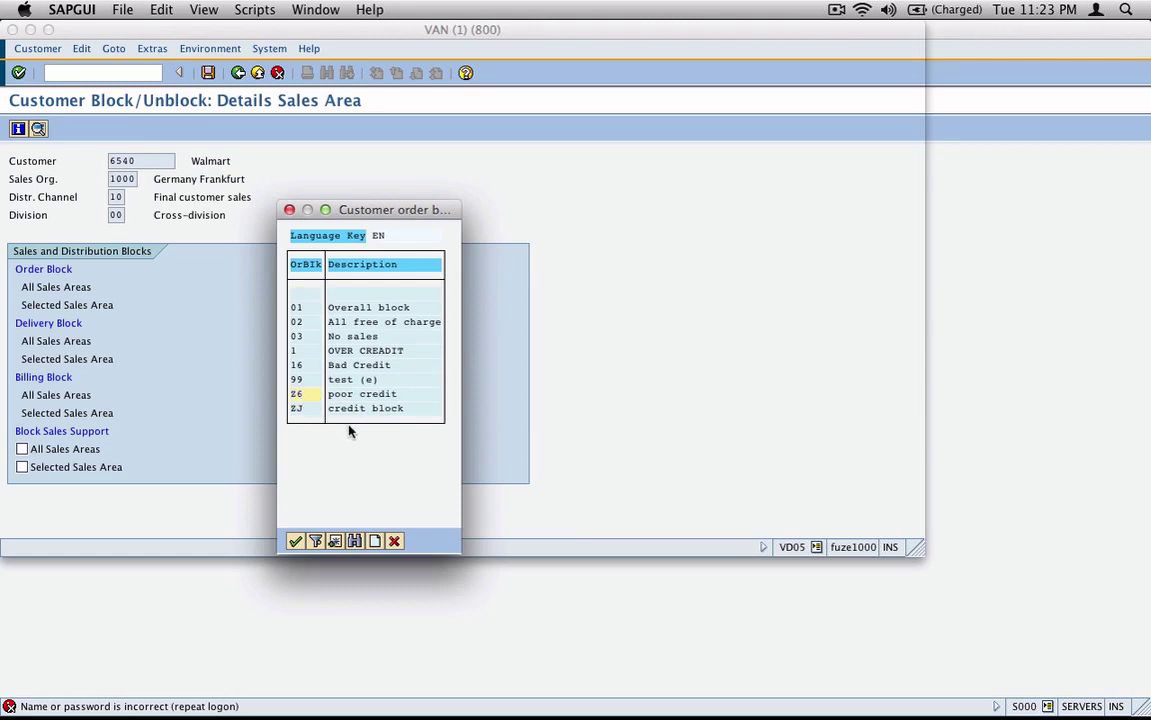
left_click(371, 396)
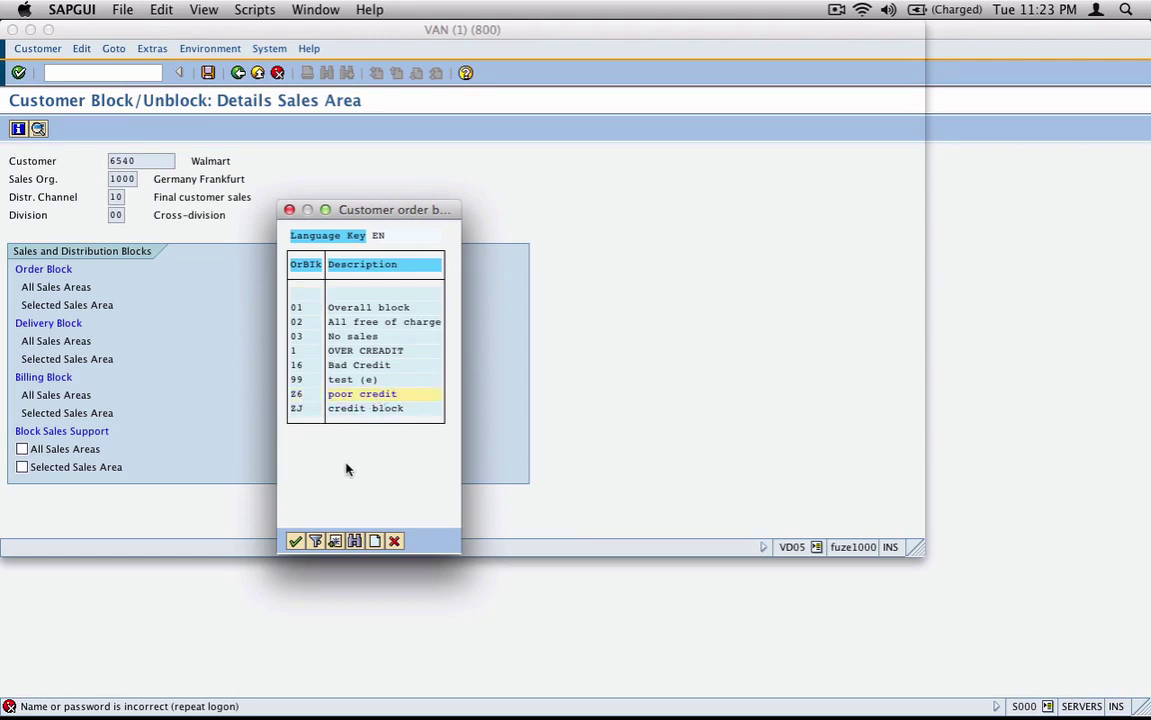
left_click(296, 541)
key("Return")
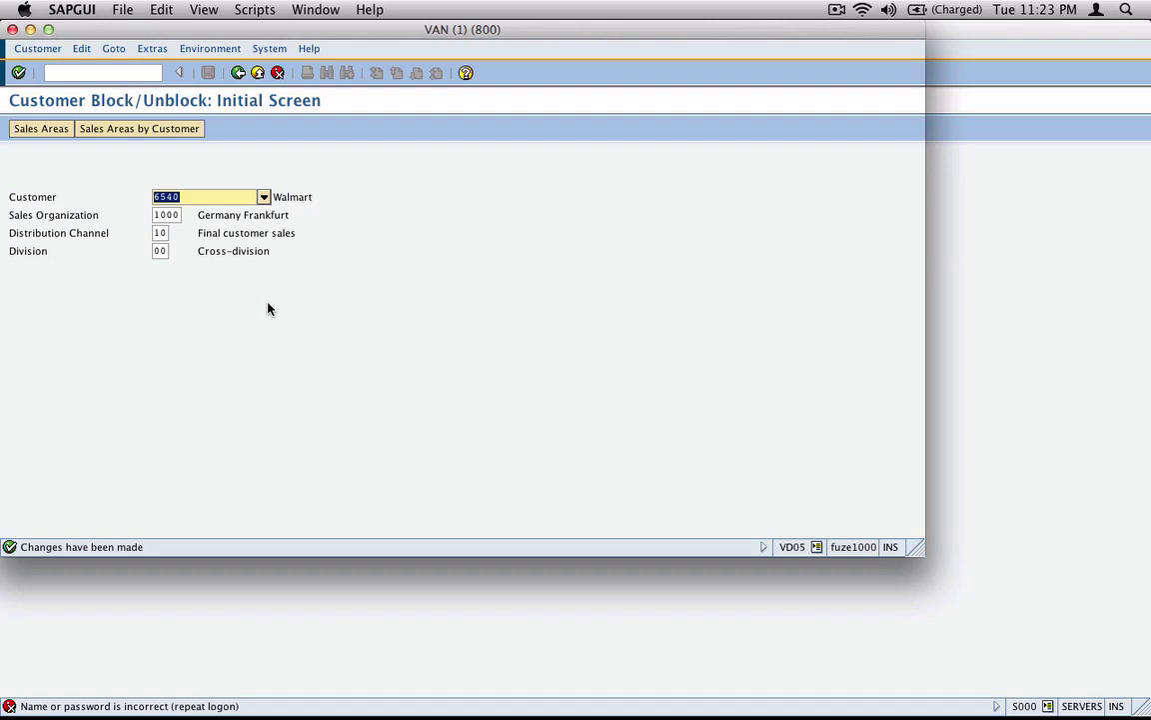
Exit VD05, start a VA01 standard order of type OR and enter the blocked Walmart customer as sold-to party
key("F3")
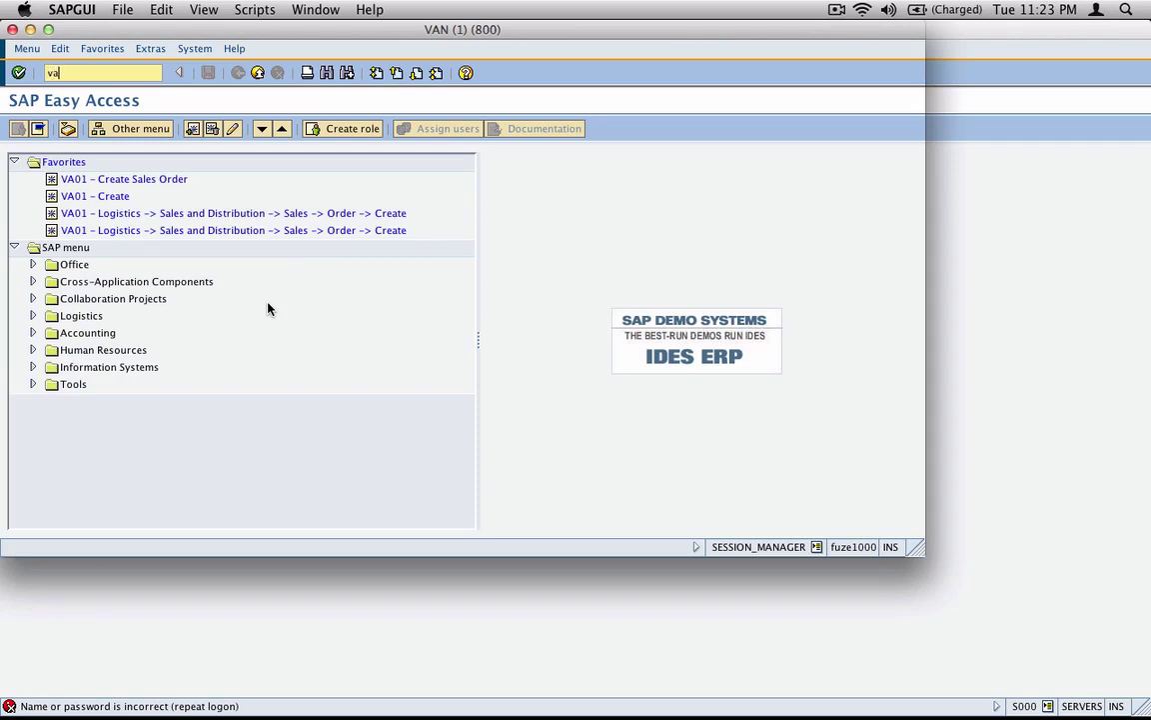
key("Return")
type("va01")
key("Return")
key("Return")
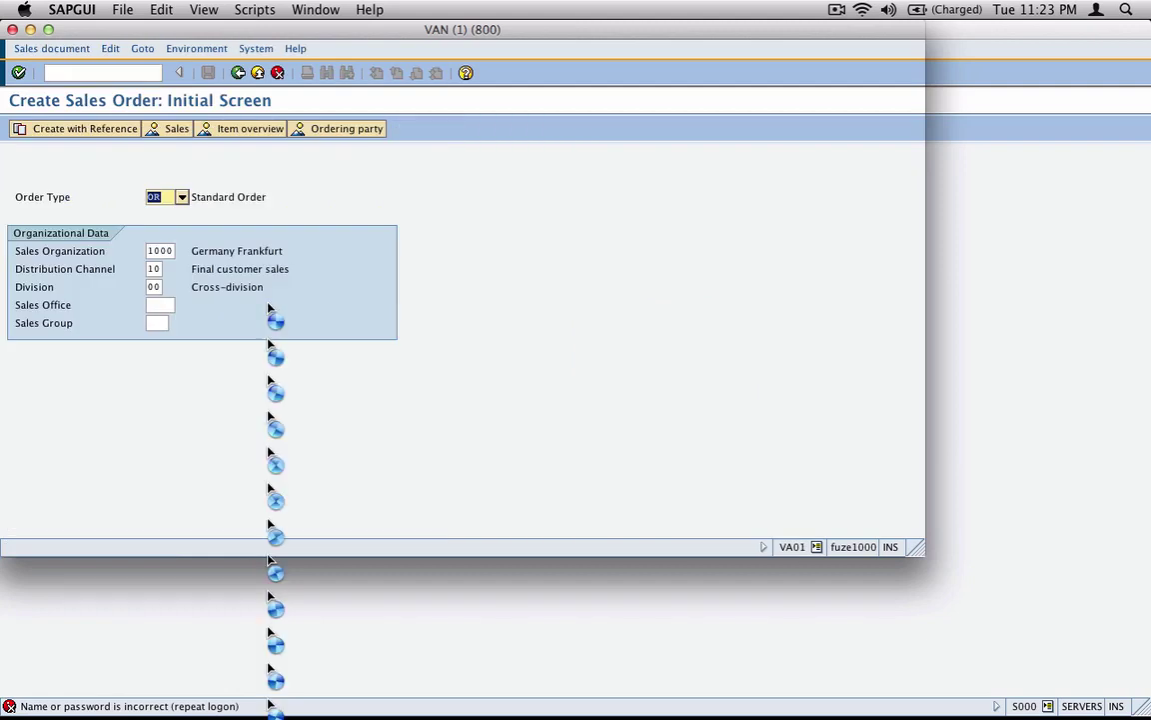
type("6540")
key("Return")
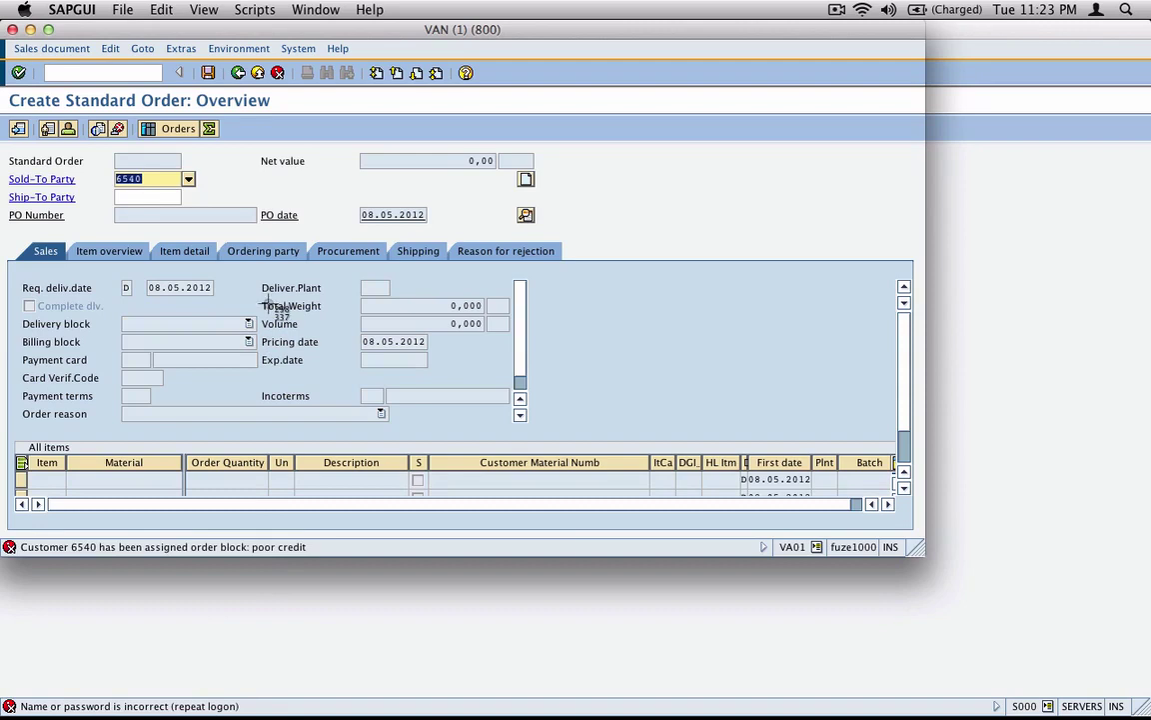
Capture the Create Standard Order overview including its status message, paste it into inkBook and place it on the right half of the page
left_click_drag(1, 91, 586, 556)
key("super+Tab")
key("super+v")
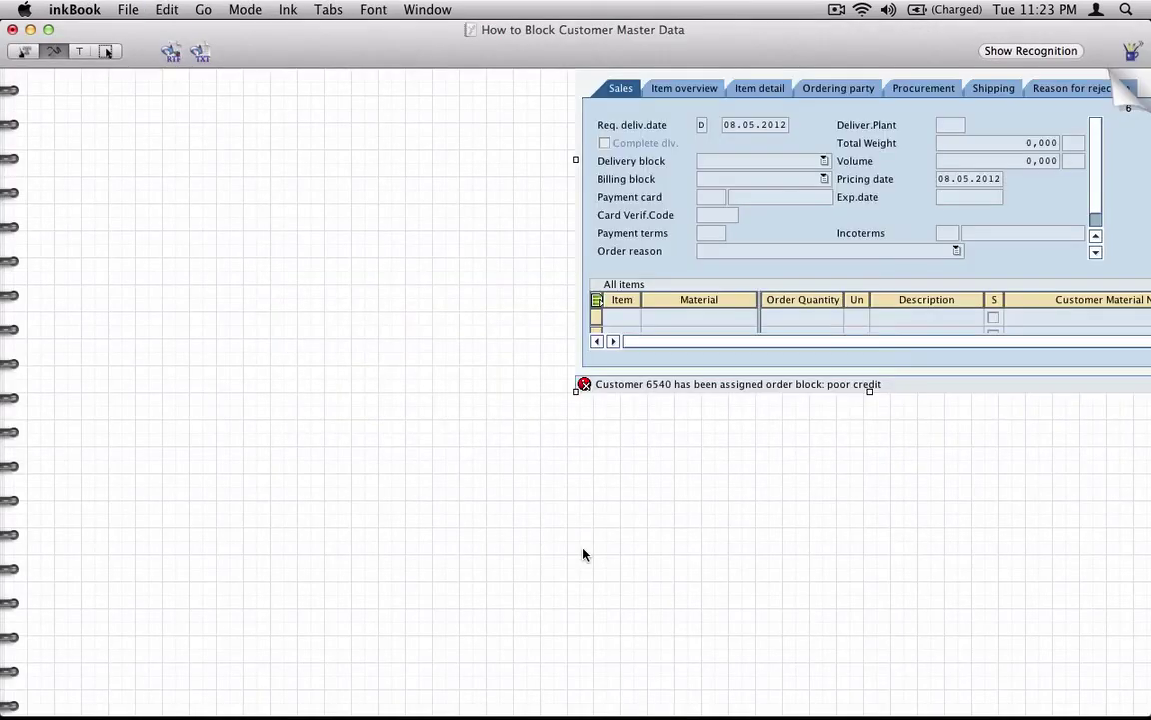
left_click_drag(885, 300, 847, 510)
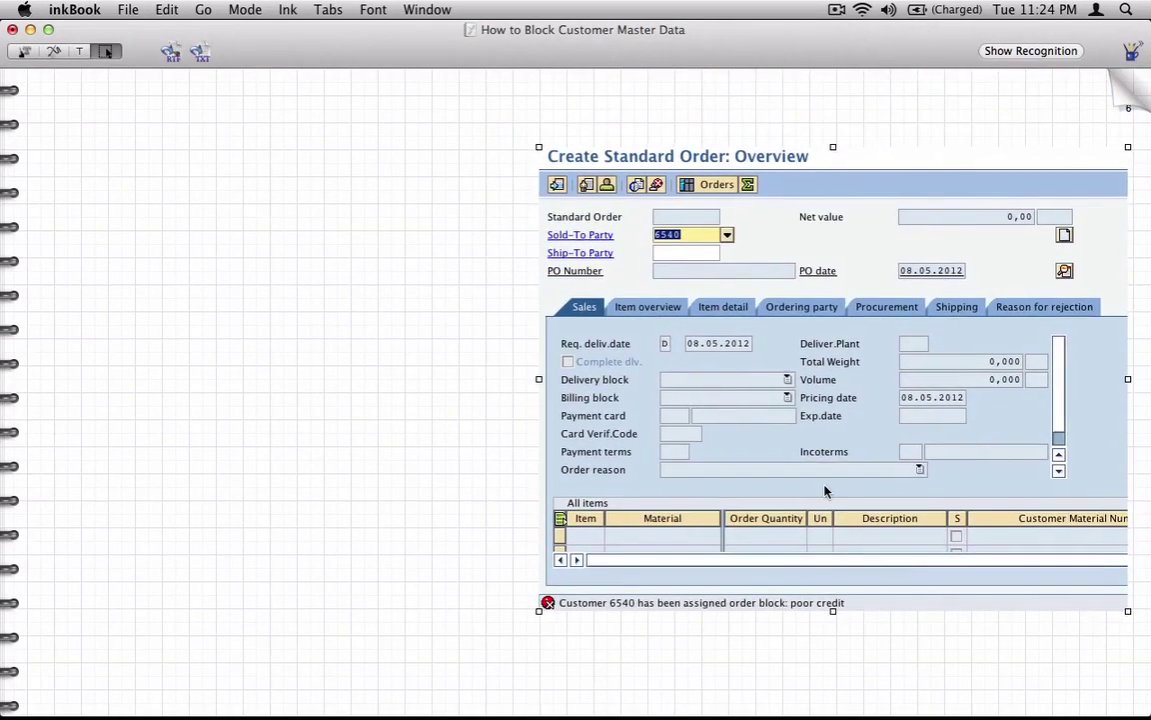
Return to SAP, start transaction VD05 directly from the order and open the Walmart customer's sales area block details
key("super+Tab")
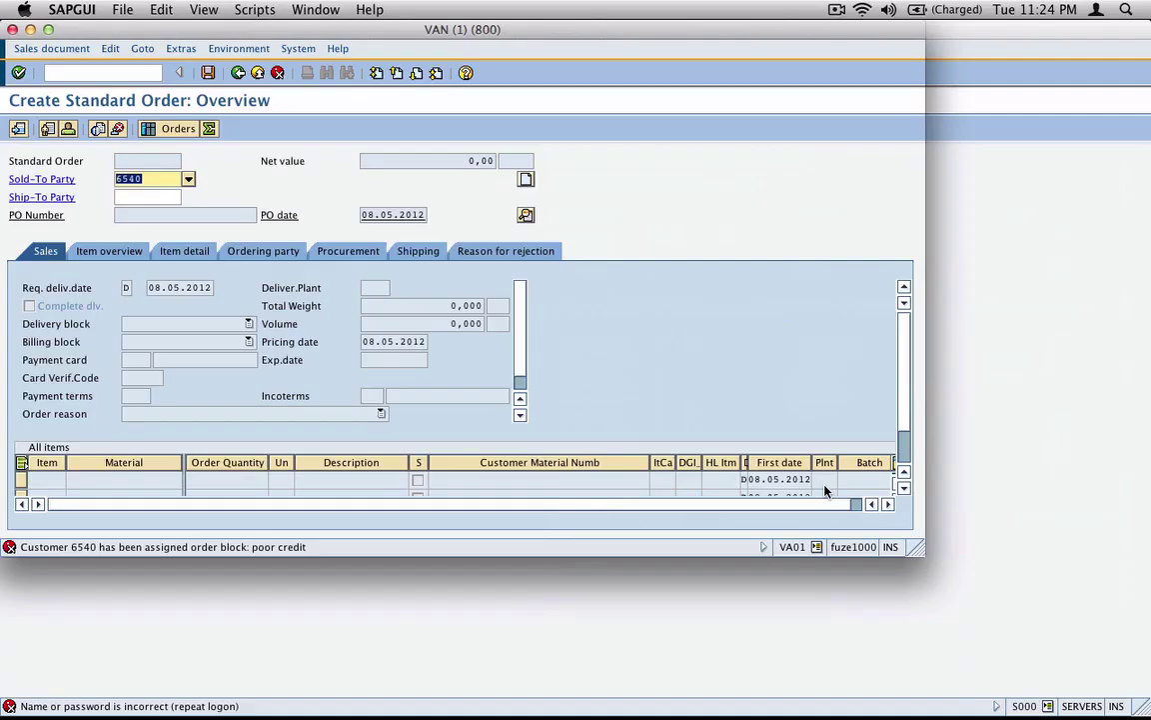
left_click(145, 71)
type("/nvd05")
key("Return")
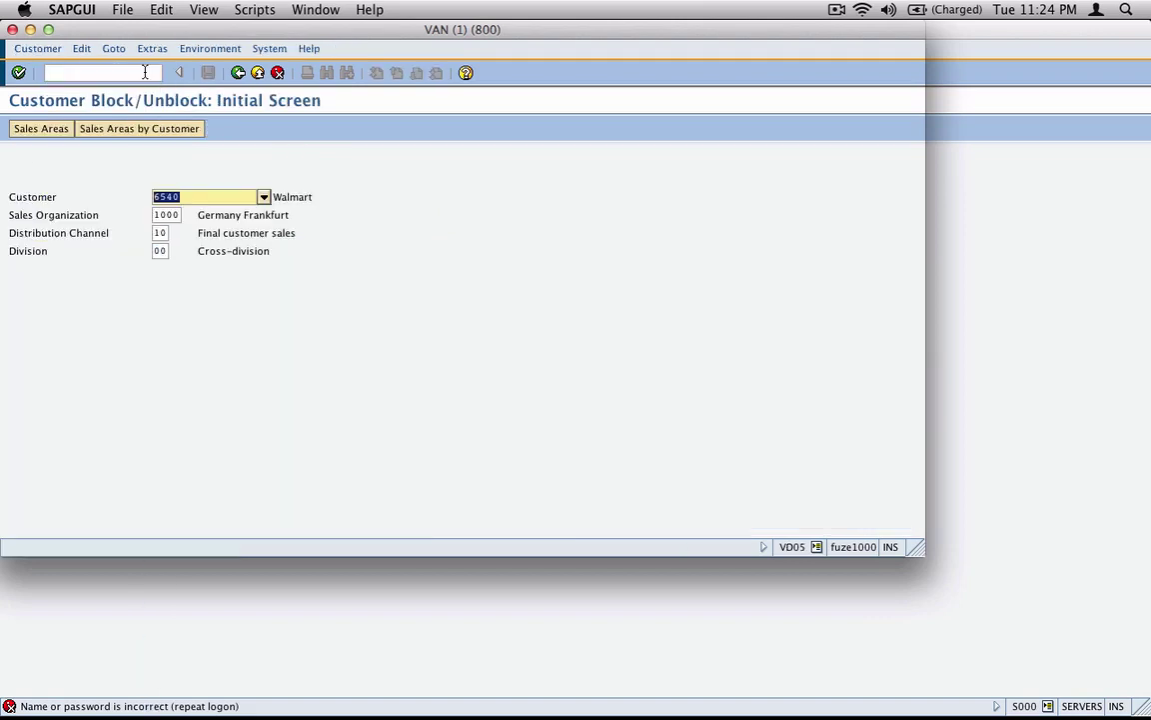
key("Return")
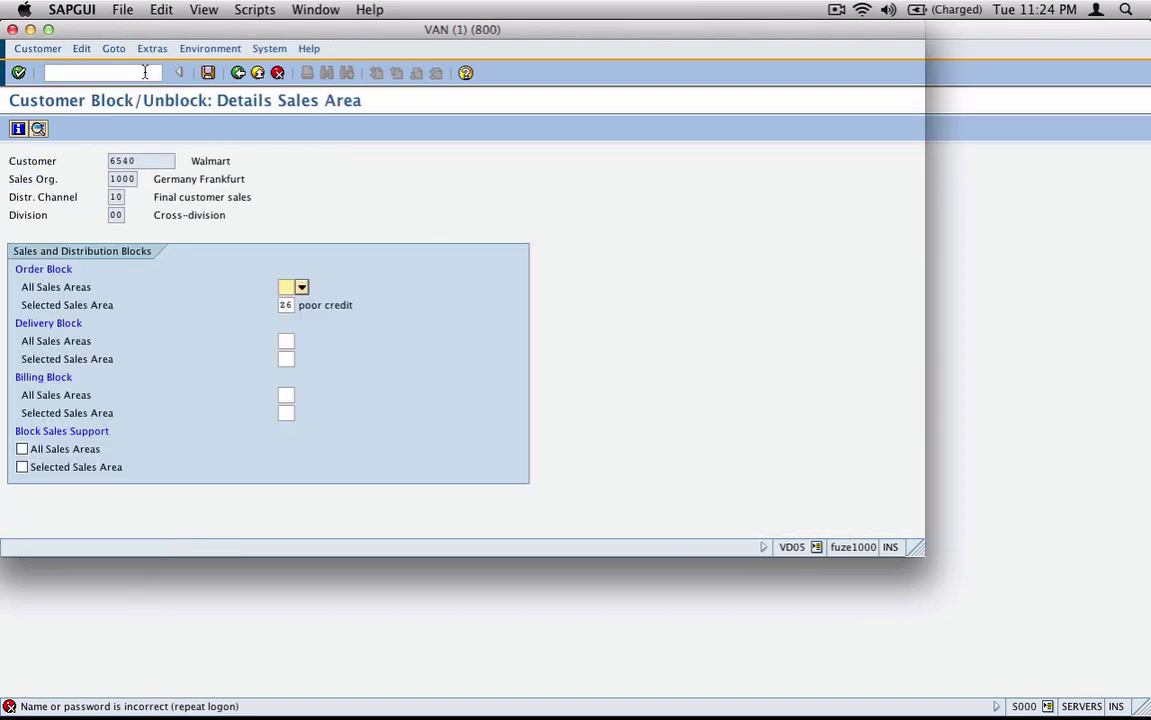
Capture the Customer Block/Unblock details from the heading down to the block fields and paste the image into inkBook
key("super+shift+4")
left_click_drag(3, 90, 376, 440)
key("super+Tab")
key("super+v")
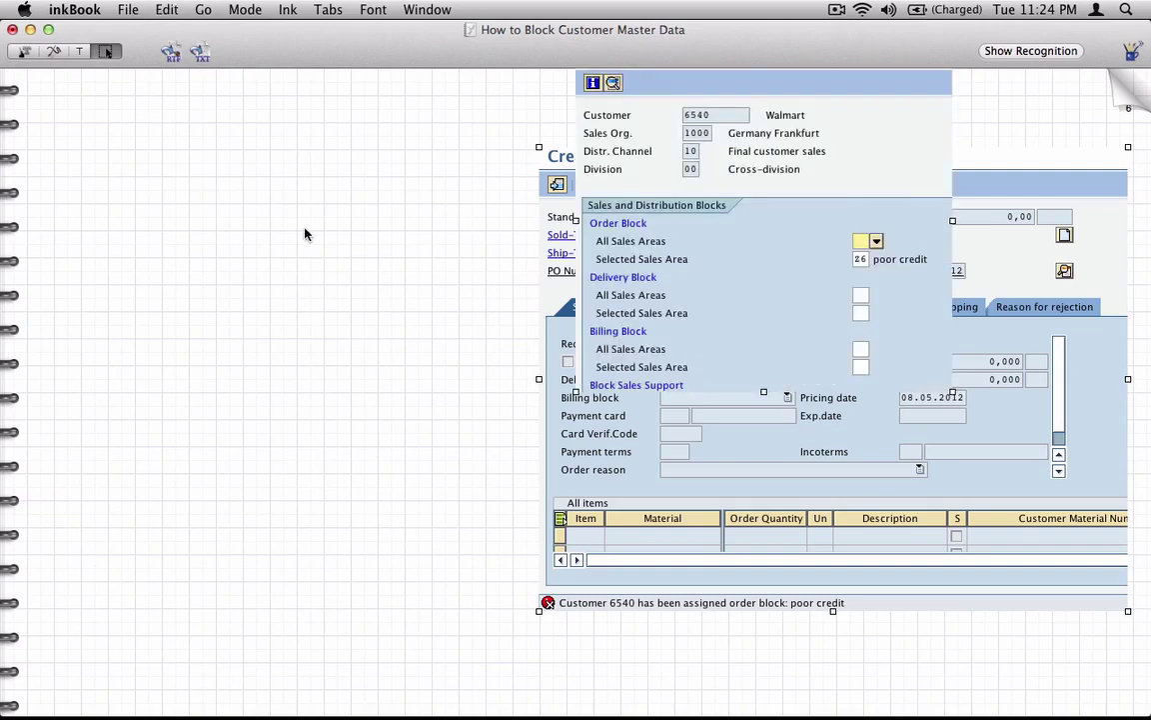
left_click(54, 51)
left_click_drag(751, 236, 645, 333)
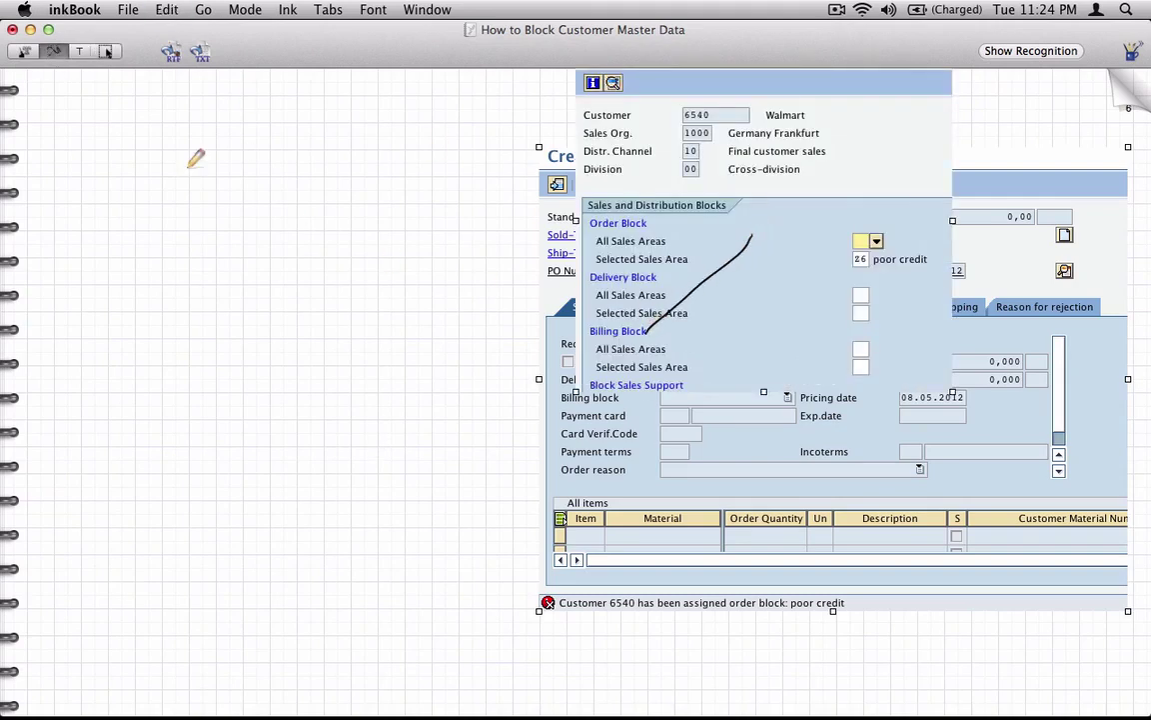
left_click(106, 51)
left_click_drag(586, 145, 281, 312)
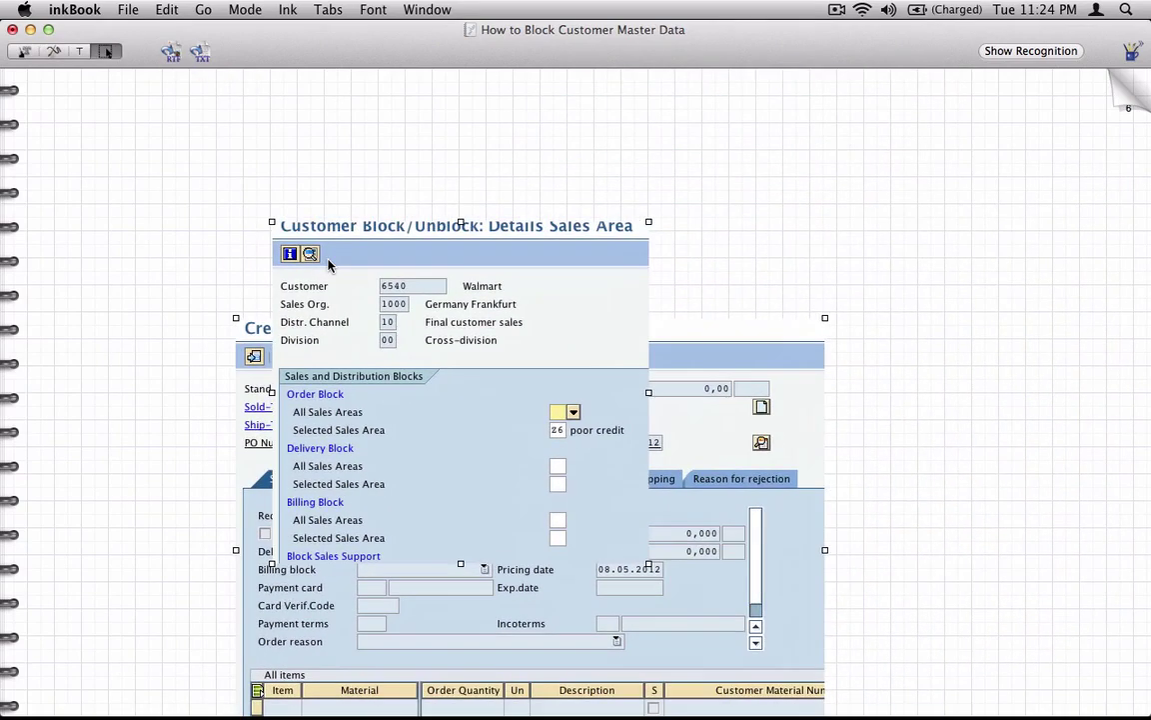
key("super+z")
Place the Customer Block/Unblock screenshot left of the order overview and circle the Z6 block, the sold-to party and the order block message
mouse_move(580, 122)
left_mouse_down()
mouse_move(174, 295)
mouse_move(139, 292)
mouse_move(137, 266)
left_mouse_up()
left_click(106, 51)
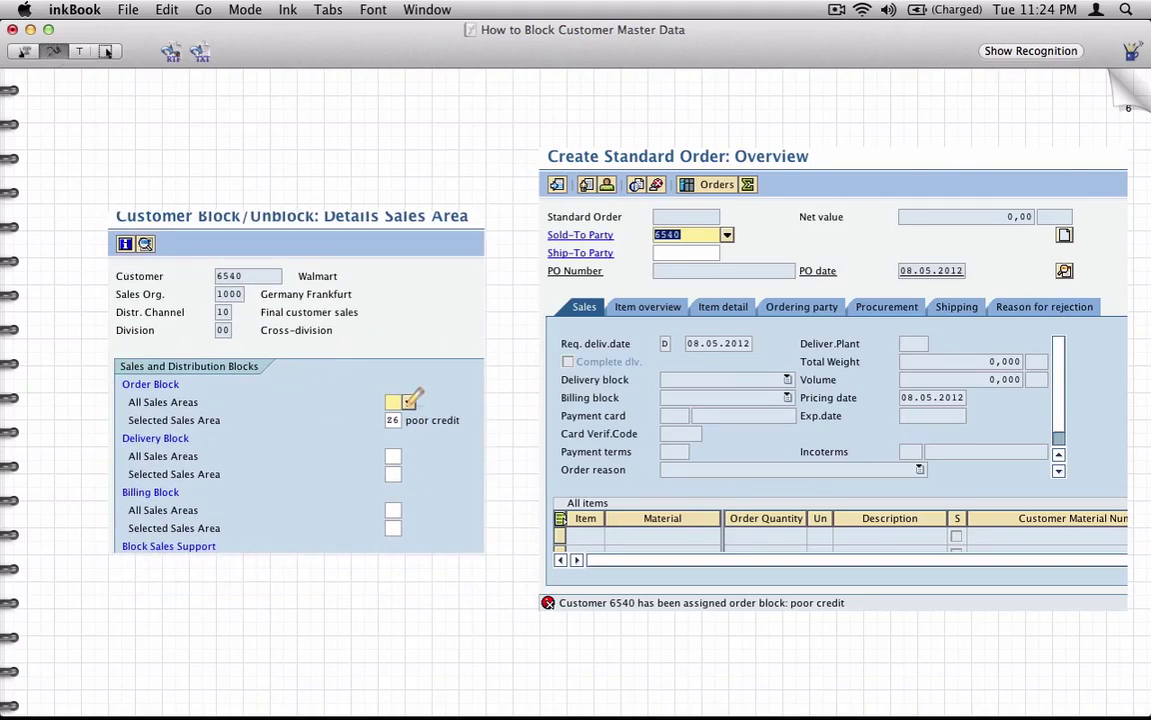
mouse_move(467, 411)
left_mouse_down()
mouse_move(405, 401)
mouse_move(372, 414)
mouse_move(425, 433)
mouse_move(466, 413)
left_mouse_up()
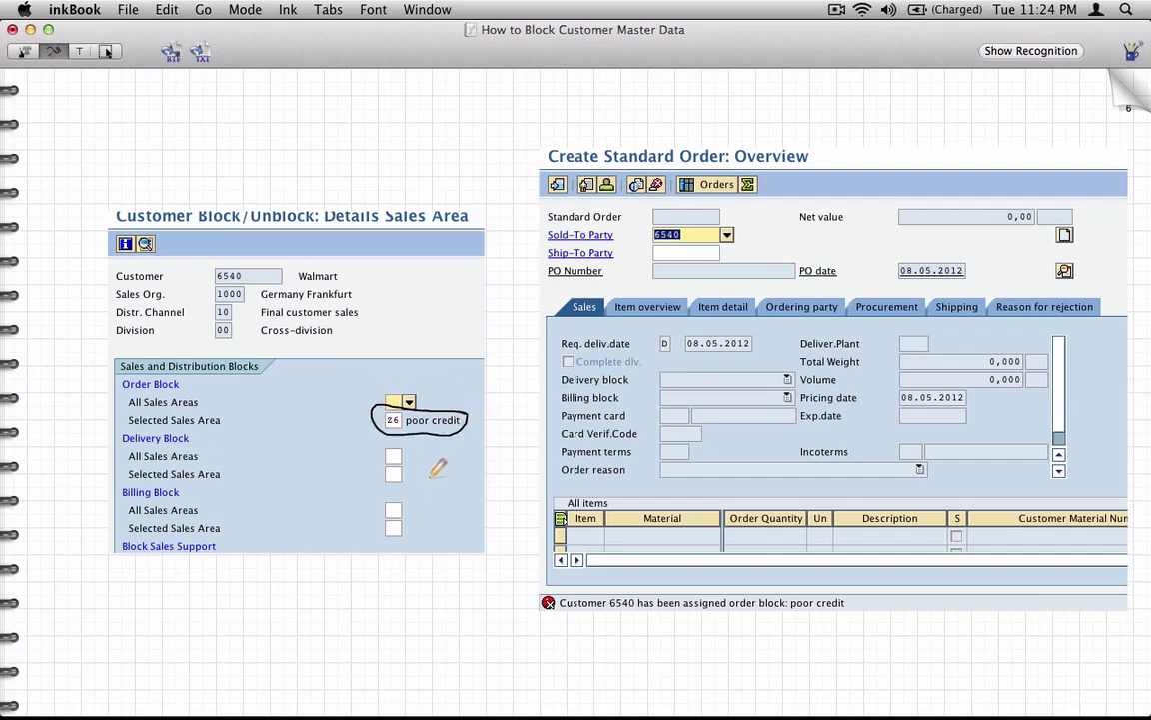
mouse_move(693, 230)
left_mouse_down()
mouse_move(651, 217)
mouse_move(692, 236)
left_mouse_up()
mouse_move(869, 592)
left_mouse_down()
mouse_move(560, 559)
mouse_move(514, 630)
mouse_move(880, 615)
mouse_move(829, 583)
left_mouse_up()
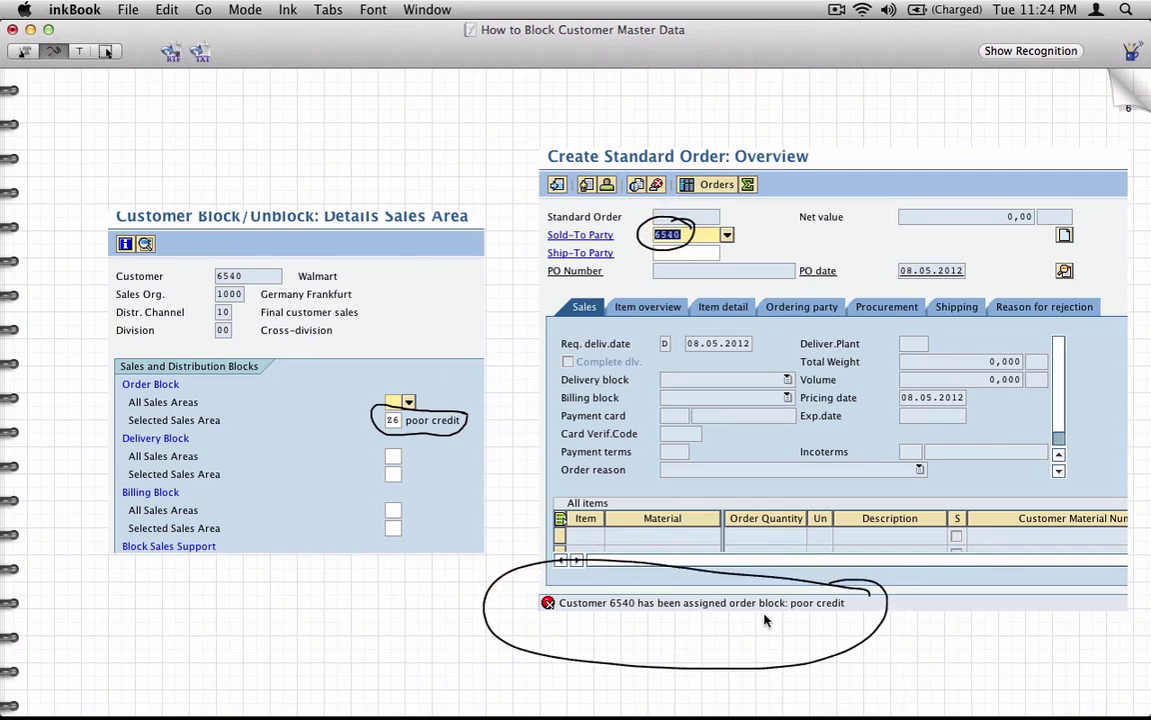
Insert a new page after this one and return to SAP, exiting VD05 to SAP Easy Access
left_click(166, 9)
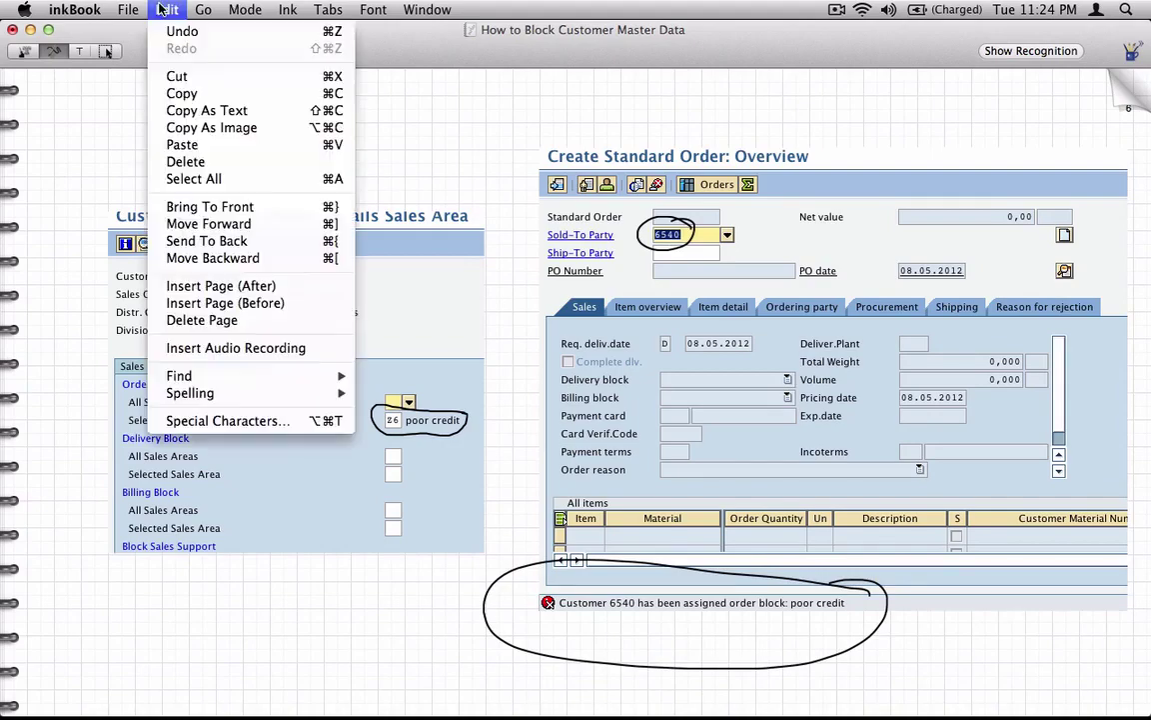
left_click(219, 287)
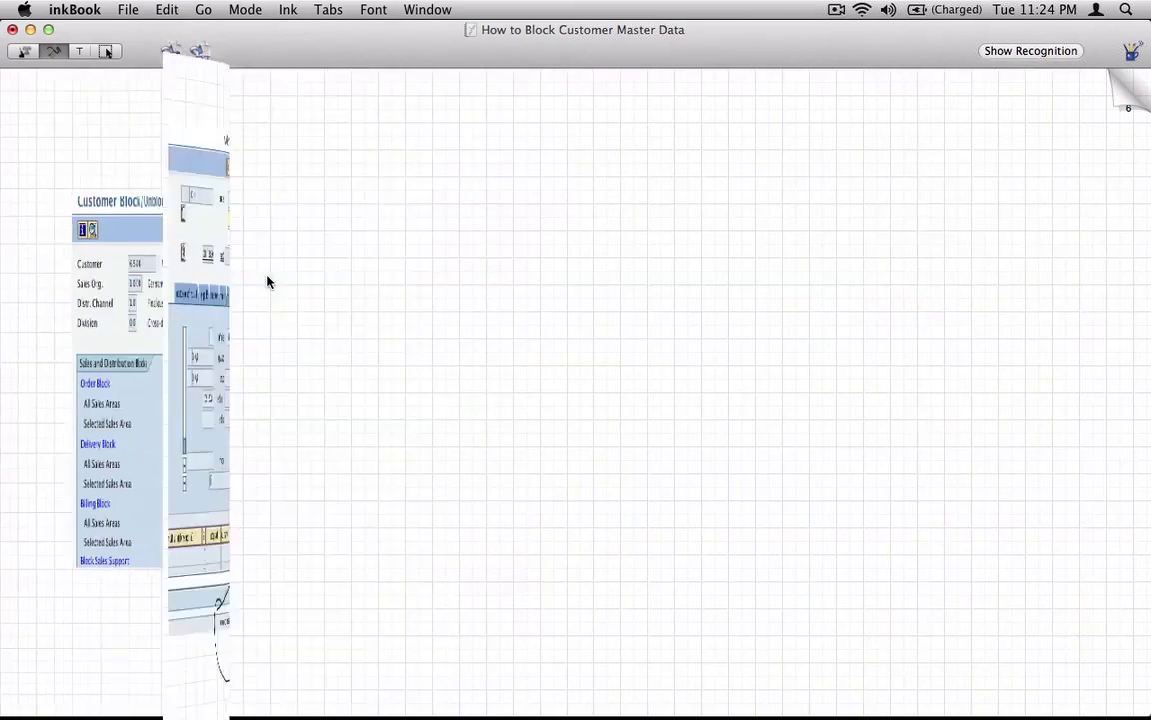
key("super+h")
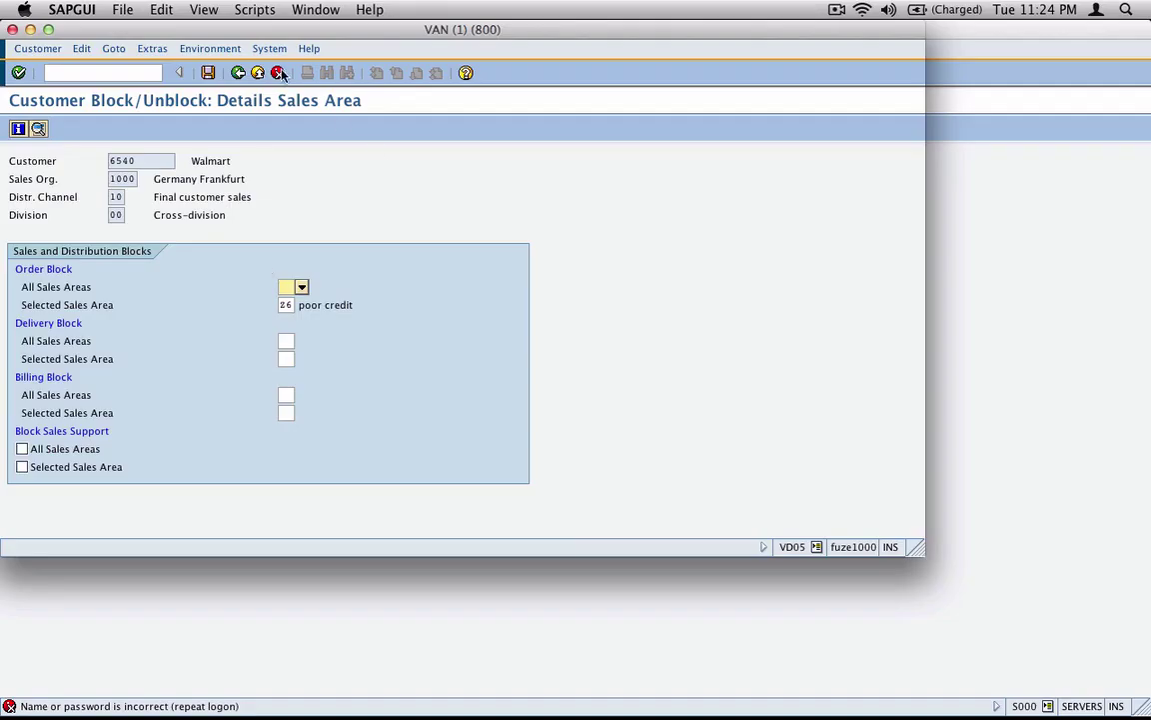
left_click(237, 72)
left_click(238, 72)
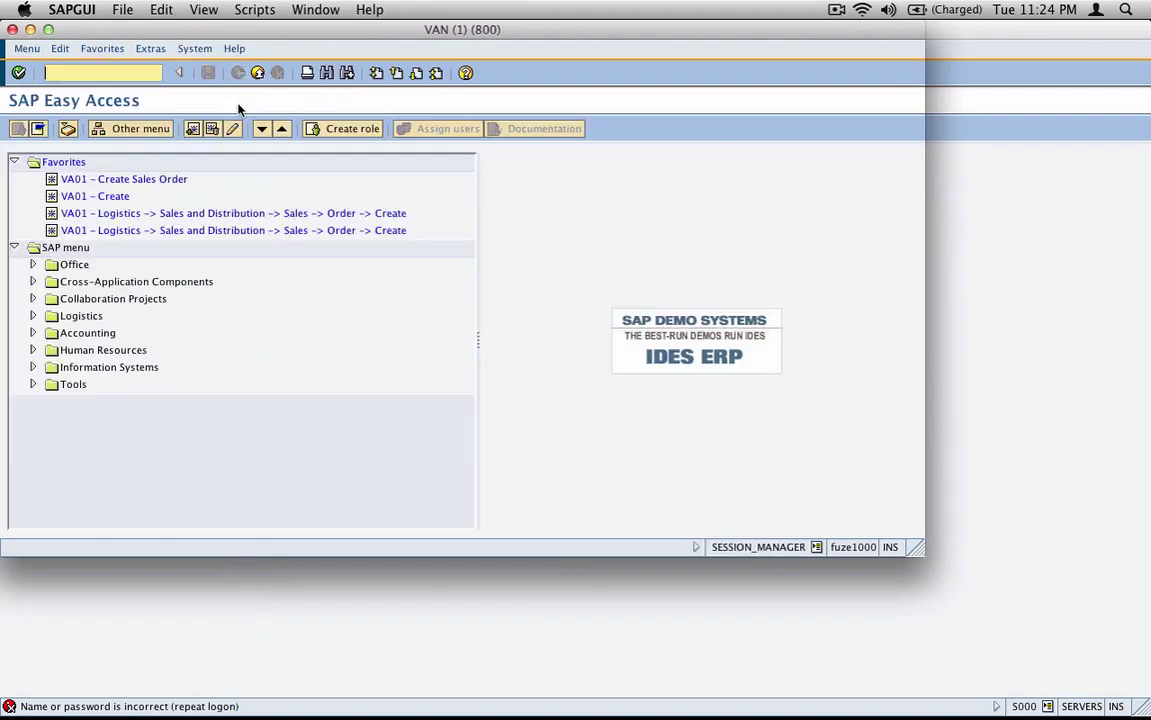
Start a VA01 sales order of type ZOR and enter the blocked Walmart customer as sold-to party
type("va")
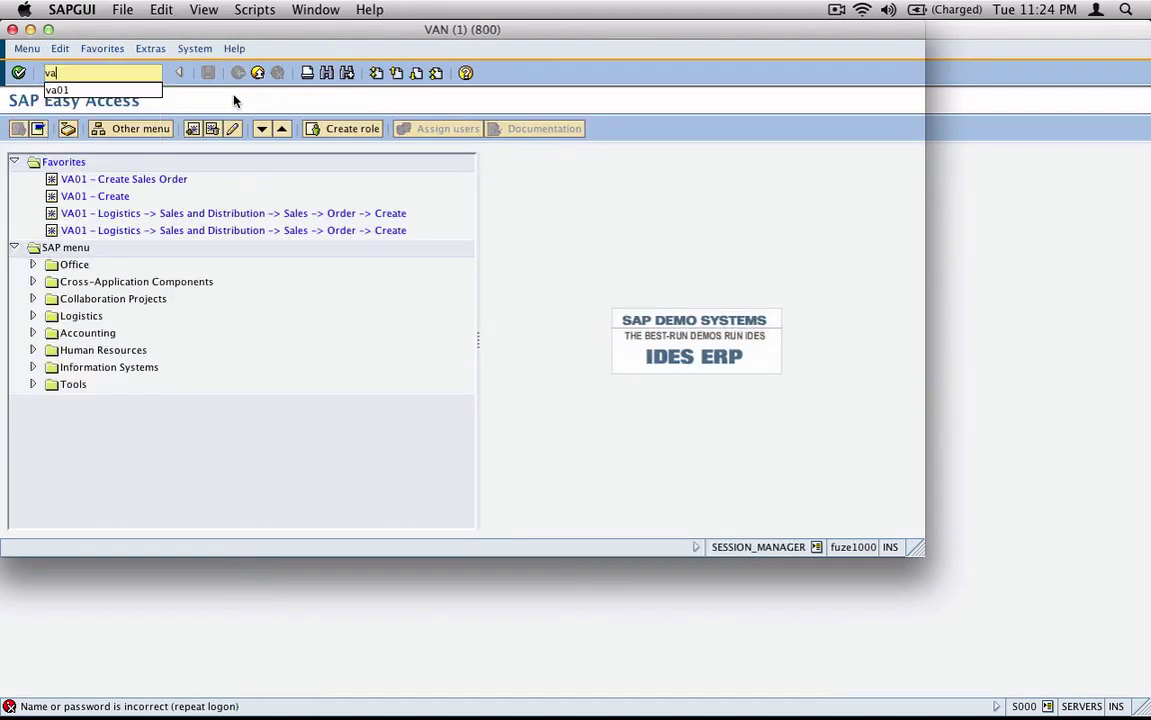
type("01")
key("Return")
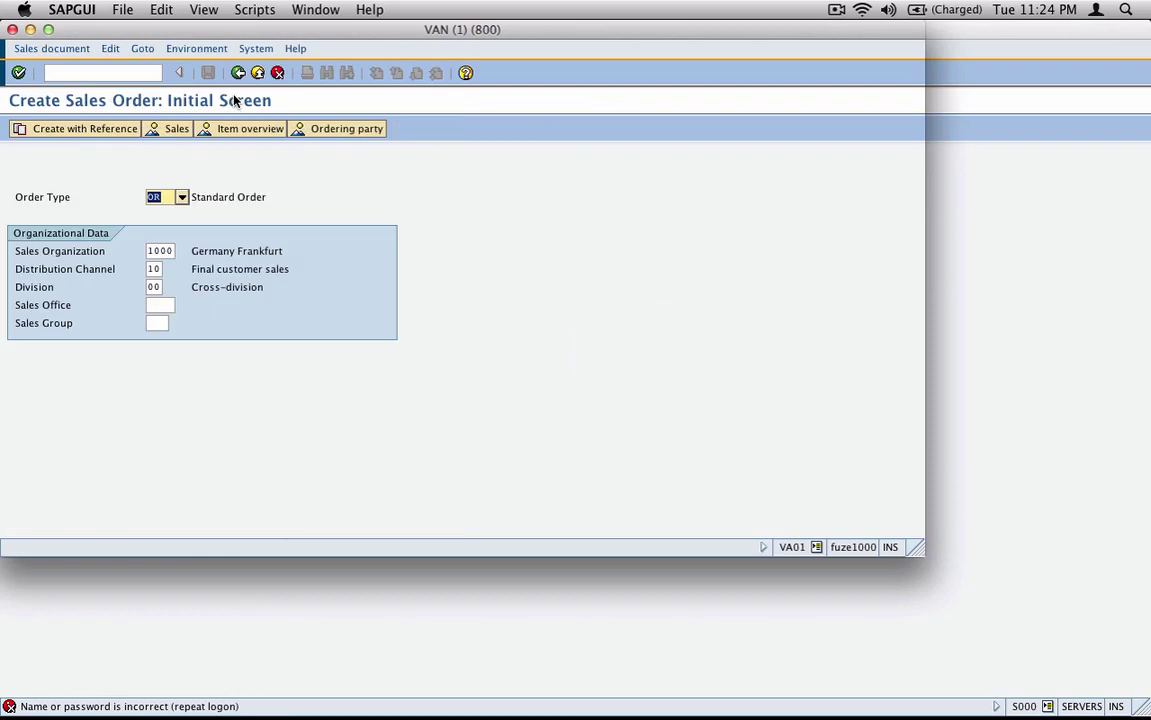
type("zor")
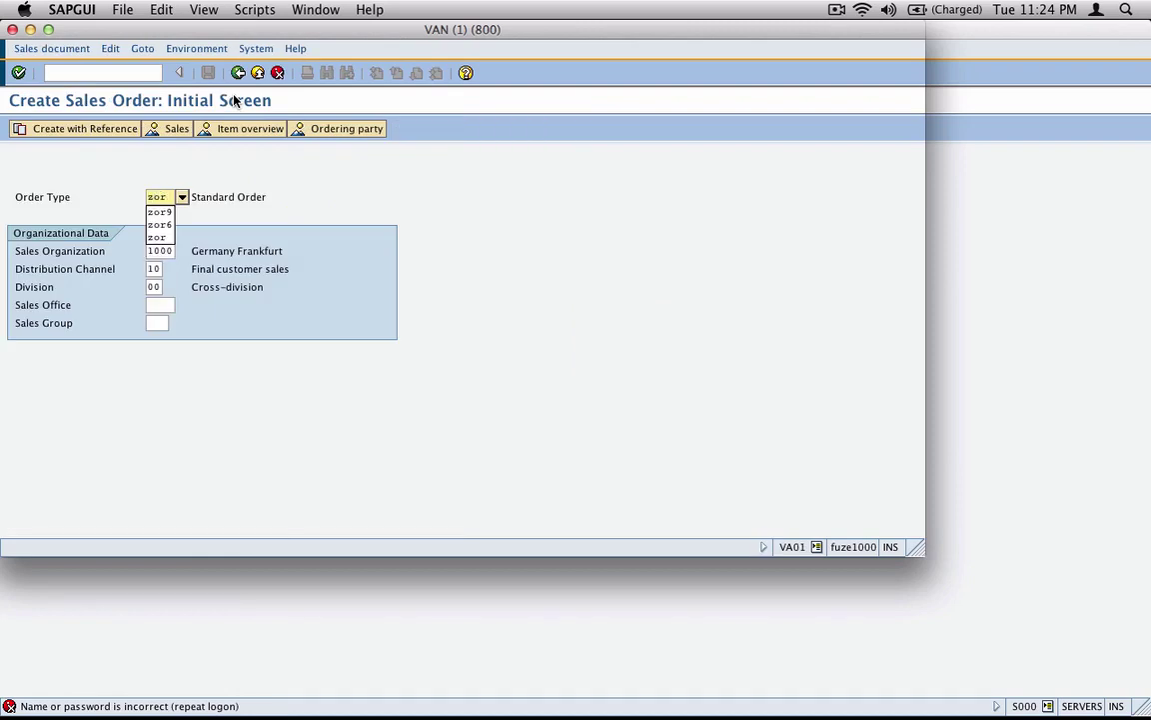
key("Return")
type("6540")
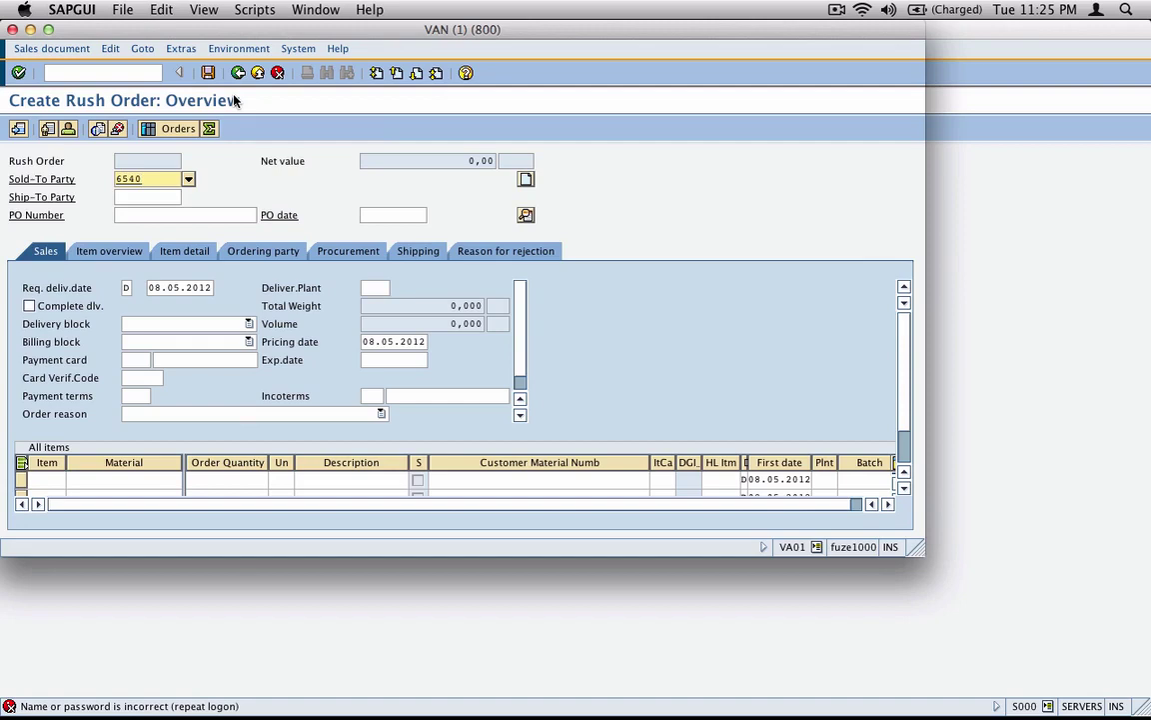
key("Return")
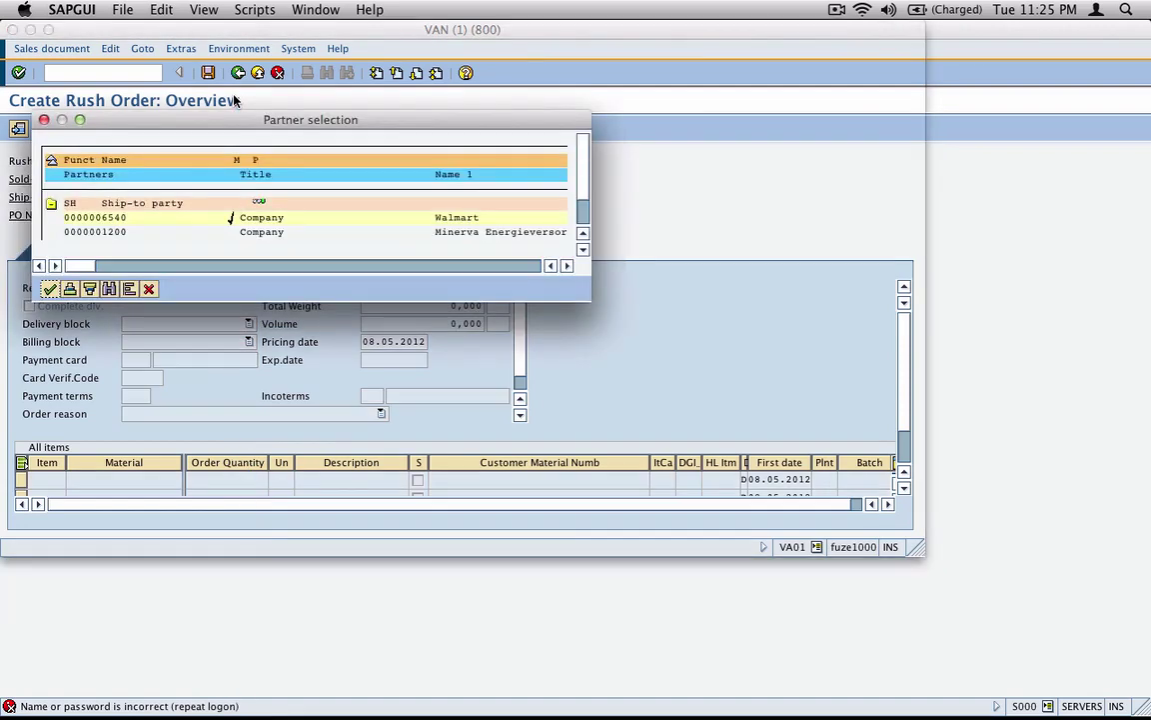
Switch to inkBook, go back to page 6 and handwrite "Z6 + OR → Blocked" below the Customer Block/Unblock screenshot
key("super+Tab")
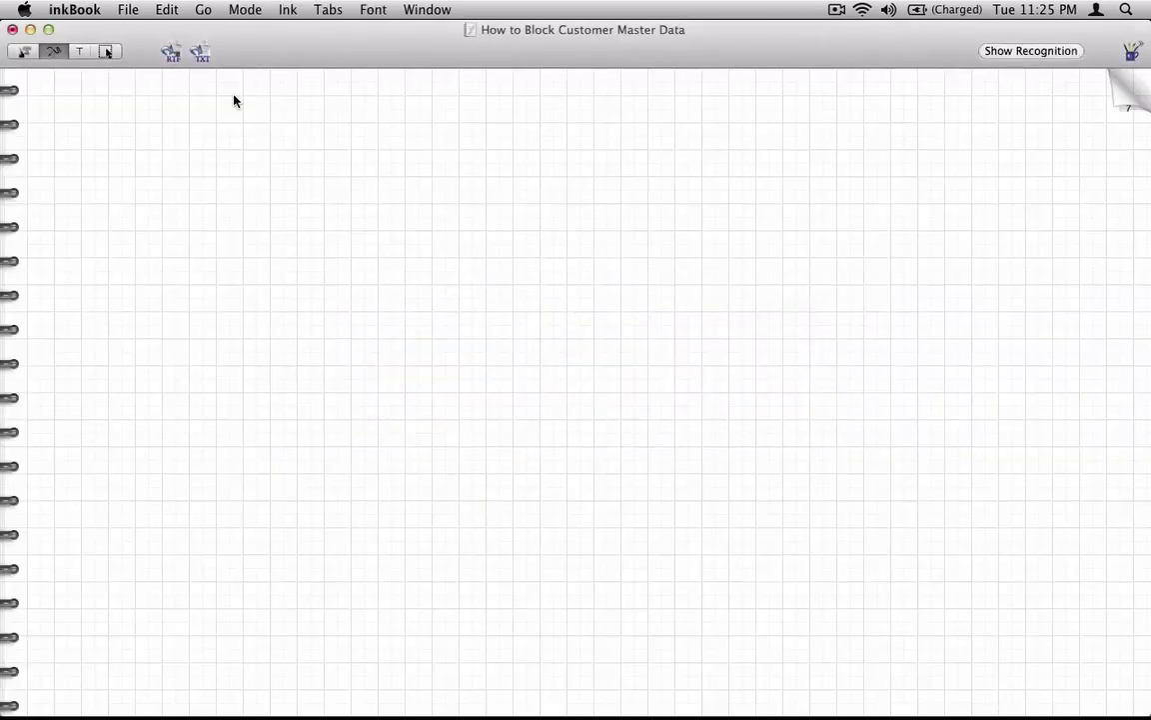
left_click(1134, 86)
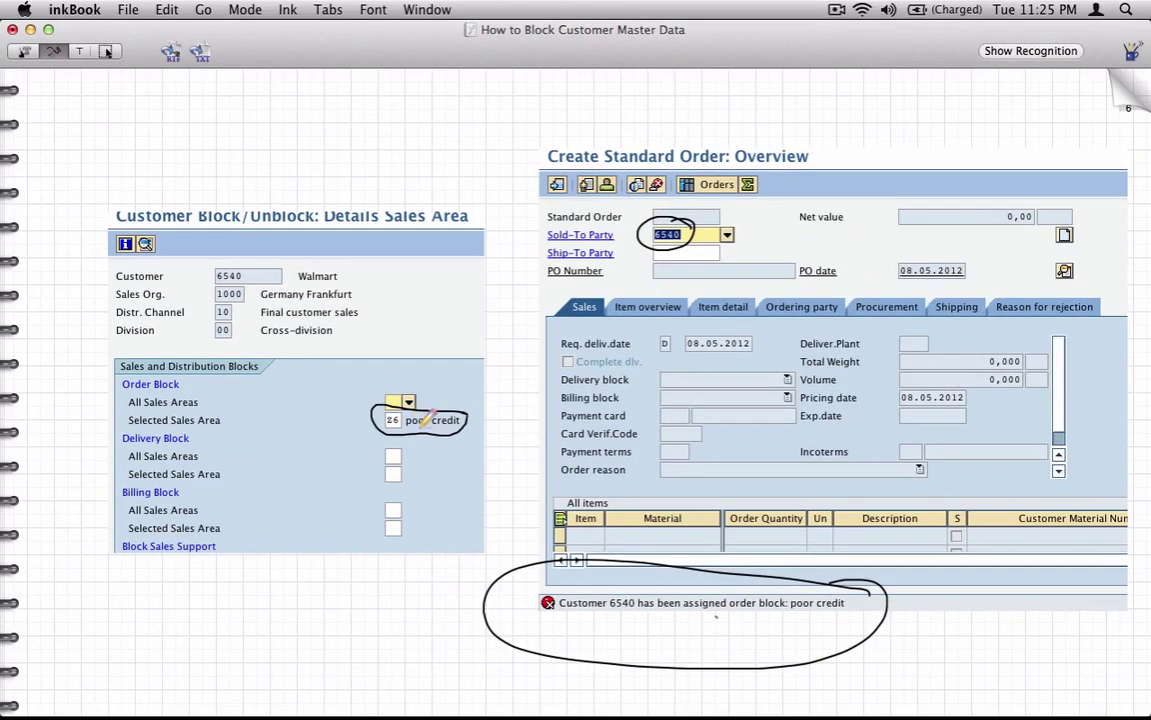
mouse_move(194, 617)
left_mouse_down()
mouse_move(271, 614)
mouse_move(261, 629)
mouse_move(283, 603)
left_mouse_up()
mouse_move(300, 600)
left_mouse_down()
mouse_move(300, 618)
mouse_move(367, 601)
mouse_move(376, 613)
mouse_move(406, 613)
left_mouse_up()
mouse_move(427, 591)
left_mouse_down()
mouse_move(431, 613)
mouse_move(488, 584)
left_mouse_up()
left_click(489, 595)
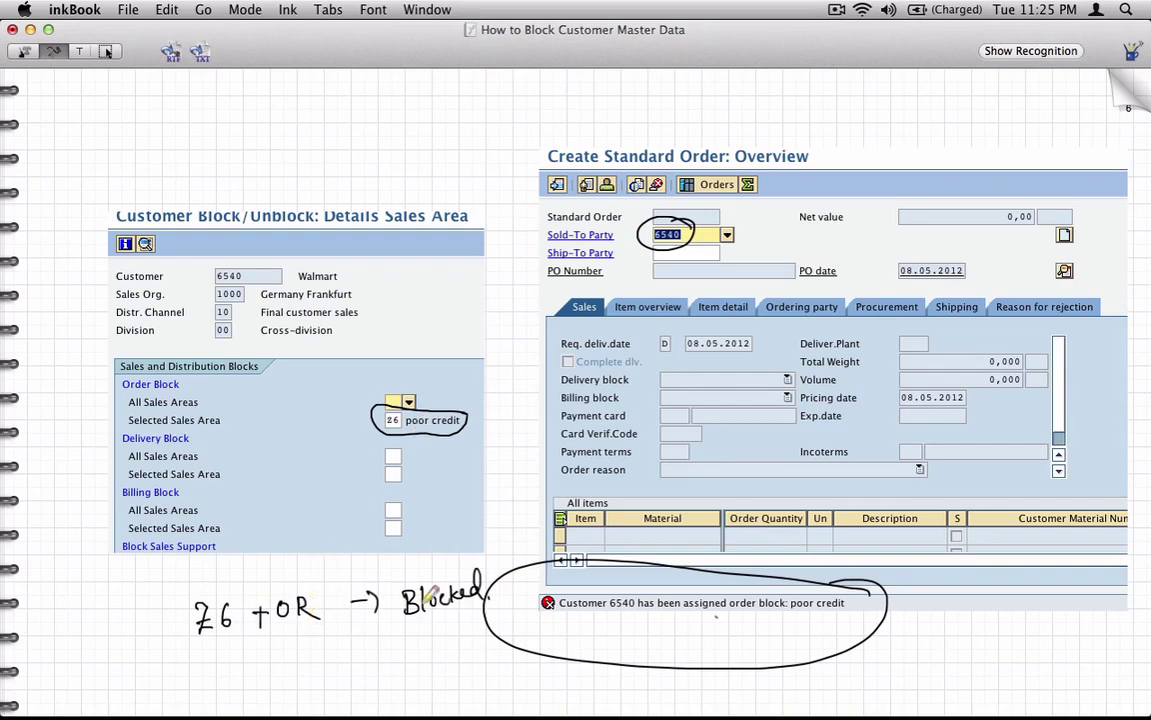
Tick the Blocked note and handwrite "Z6 + ZOR, ZOT ⇒ NOT Blocked" beneath it, marking the new lines with small arrows
left_click_drag(489, 576, 517, 550)
mouse_move(210, 660)
left_mouse_down()
mouse_move(212, 686)
mouse_move(322, 661)
mouse_move(306, 701)
mouse_move(311, 687)
mouse_move(323, 702)
left_mouse_up()
mouse_move(360, 645)
left_mouse_down()
mouse_move(363, 700)
mouse_move(398, 668)
mouse_move(410, 676)
mouse_move(424, 652)
mouse_move(446, 672)
left_mouse_up()
mouse_move(454, 651)
left_mouse_down()
mouse_move(458, 669)
mouse_move(473, 668)
mouse_move(525, 628)
left_mouse_up()
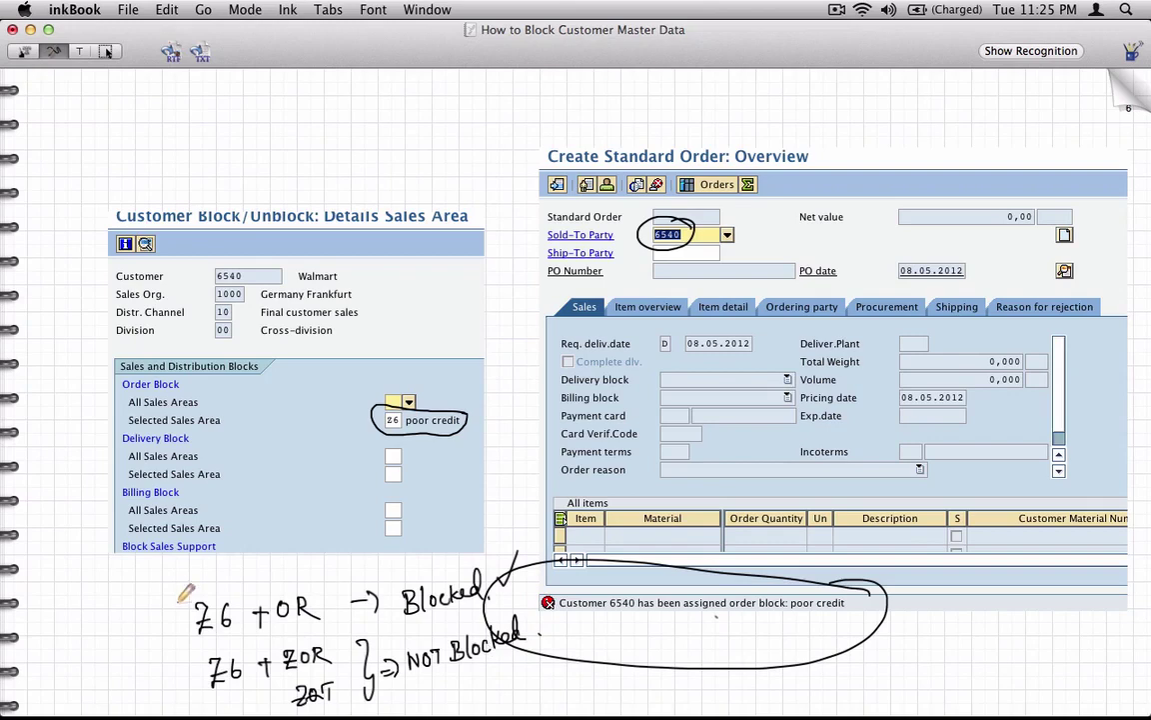
mouse_move(177, 680)
left_mouse_down()
mouse_move(193, 675)
mouse_move(187, 685)
left_mouse_up()
mouse_move(200, 716)
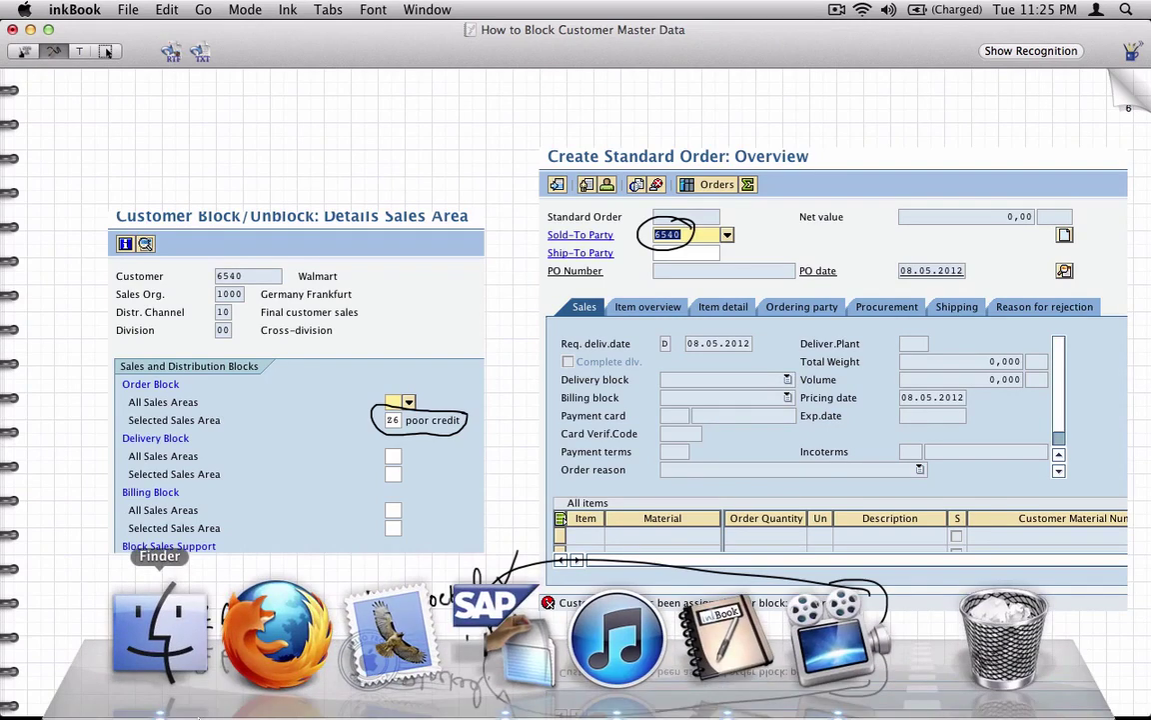
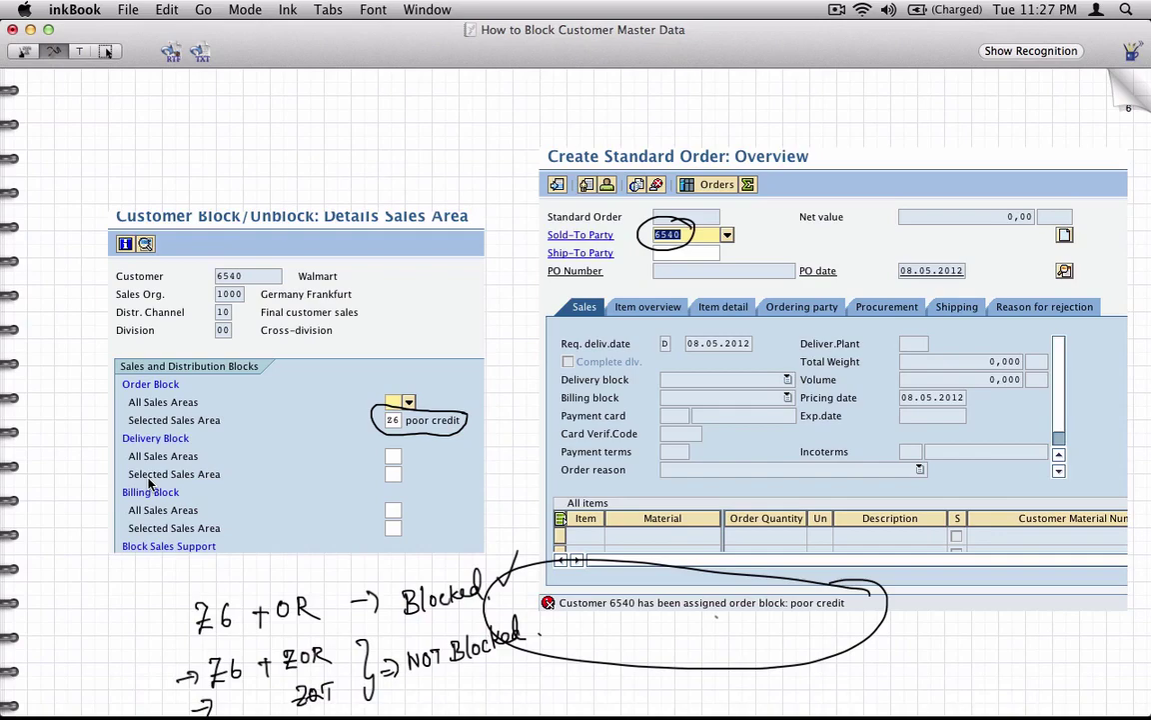
Insert a new page after page 6 and handwrite the heading "Can you delete a Customer Master" near its upper edge
left_click(164, 9)
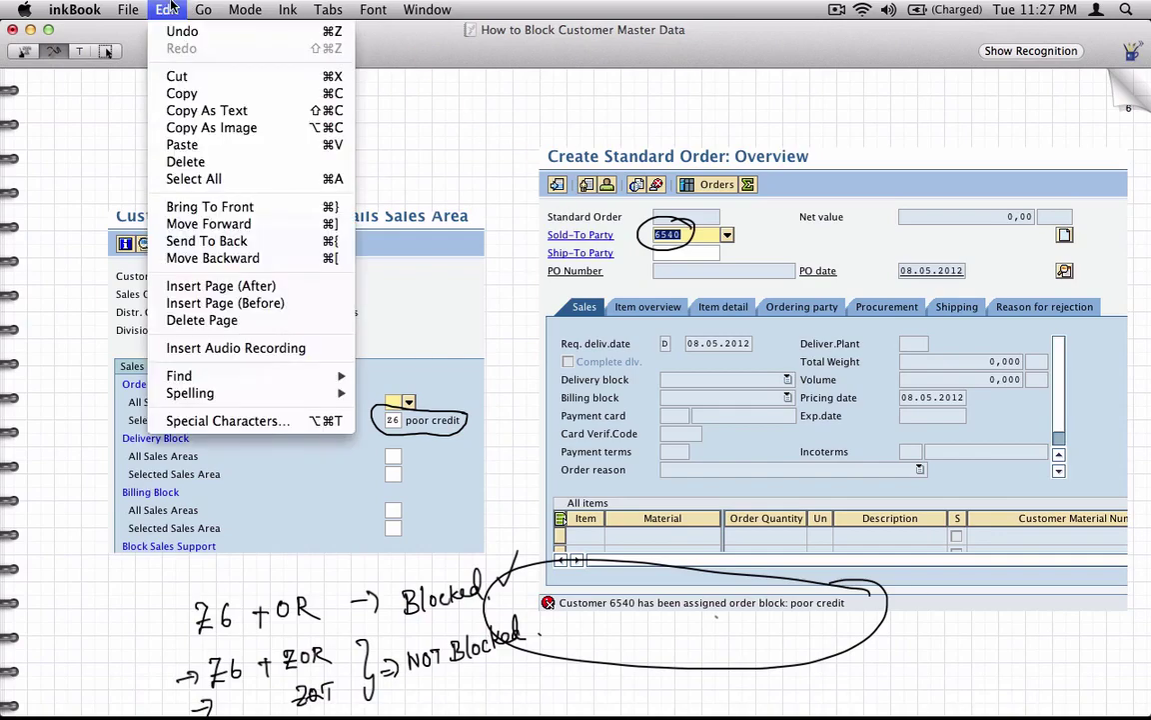
left_click(214, 286)
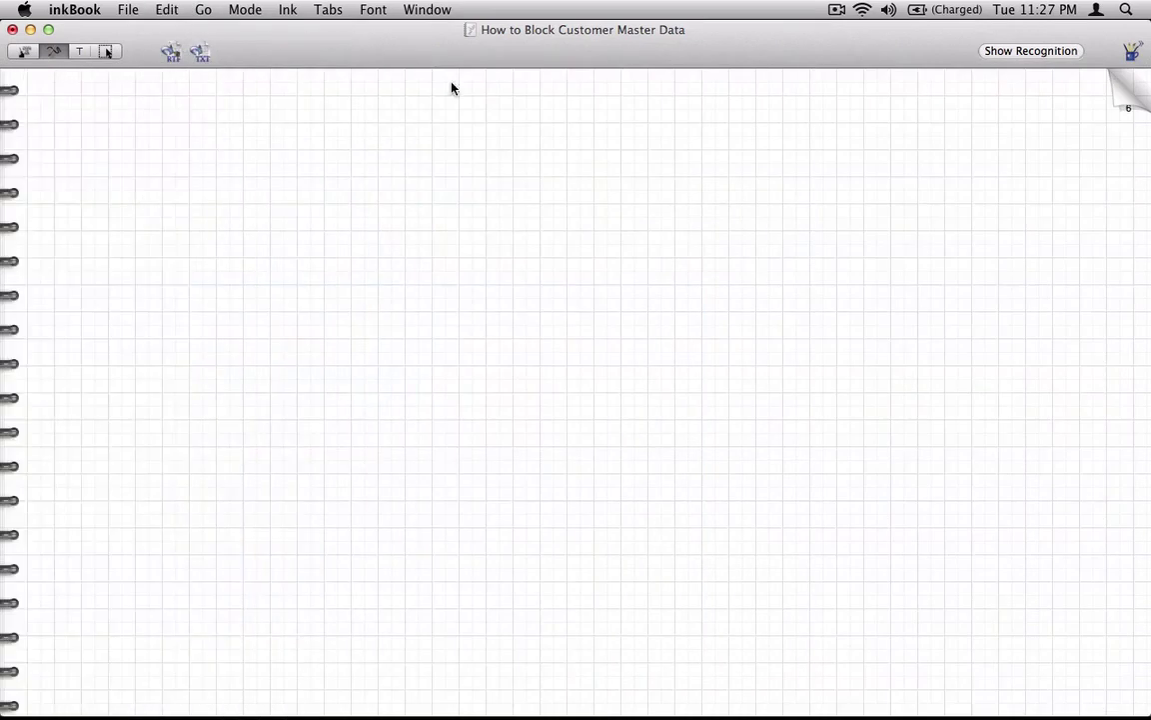
left_click_drag(312, 143, 286, 144)
left_click_drag(311, 109, 302, 145)
mouse_move(318, 128)
left_mouse_down()
mouse_move(351, 140)
mouse_move(386, 121)
mouse_move(494, 116)
mouse_move(514, 100)
mouse_move(593, 121)
mouse_move(656, 108)
mouse_move(676, 121)
mouse_move(757, 98)
mouse_move(816, 104)
left_mouse_up()
left_click(466, 111)
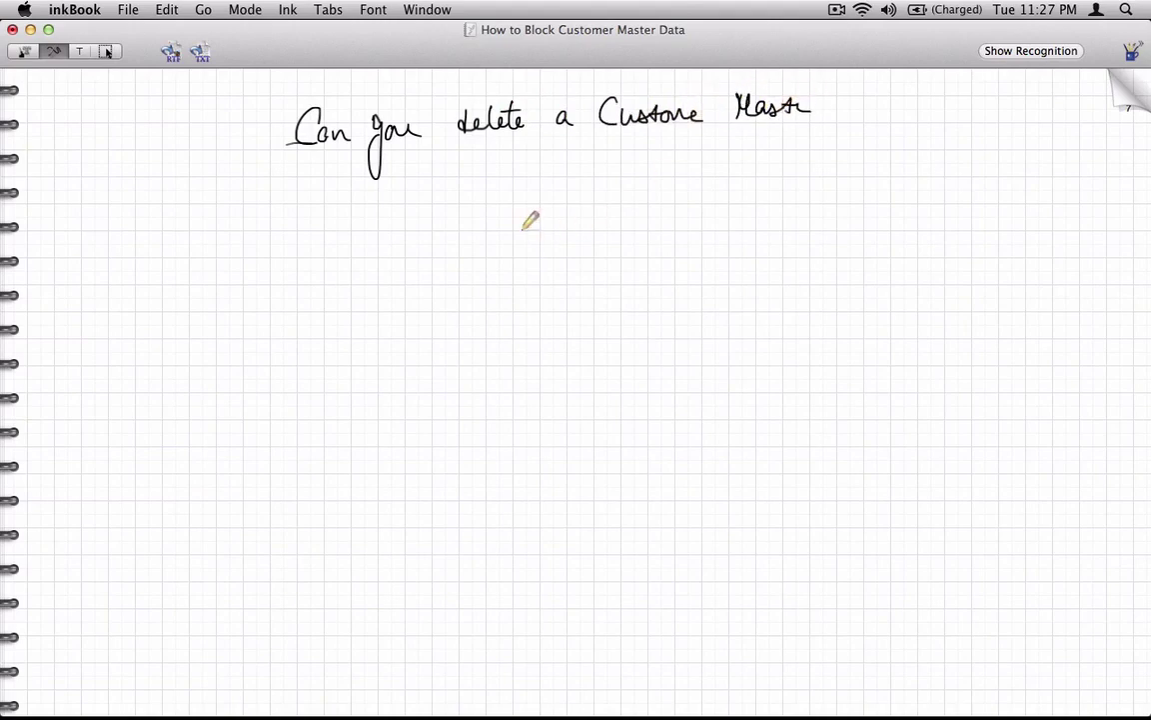
Handwrite 1000, 2000 and 3000 in a column below the heading, tick each one and add a circled X beside 1000
left_click_drag(476, 205, 530, 210)
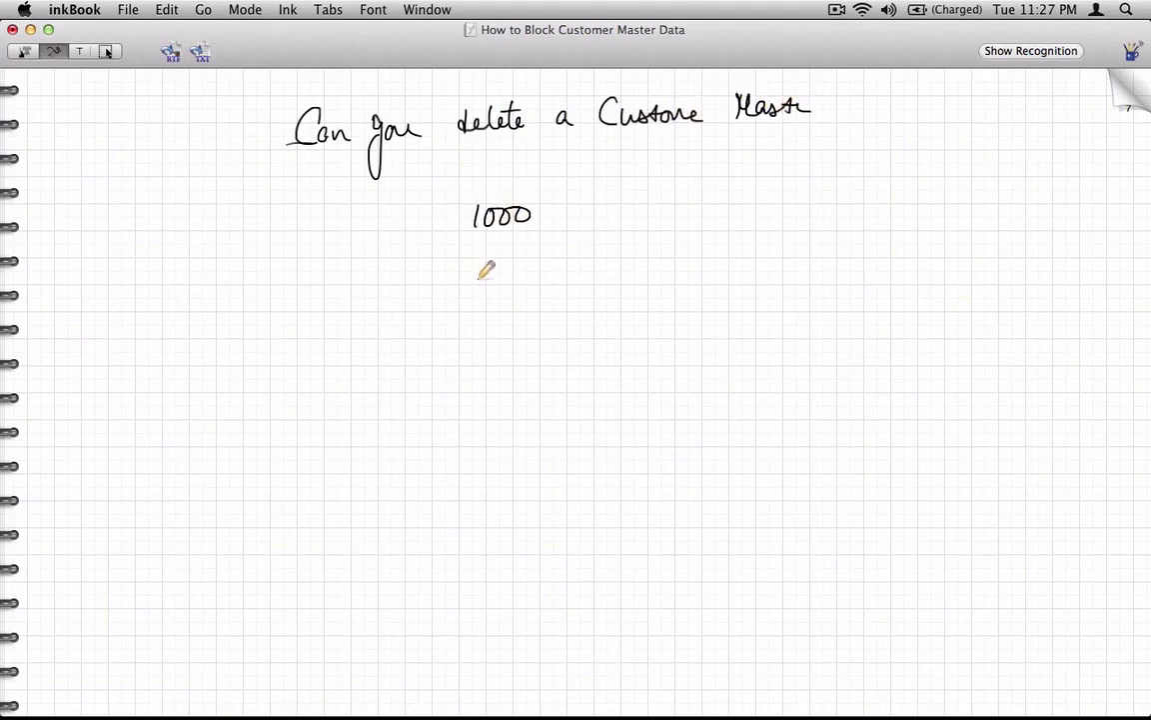
left_click_drag(470, 266, 534, 268)
mouse_move(473, 302)
left_mouse_down()
mouse_move(476, 320)
mouse_move(535, 310)
left_mouse_up()
left_click_drag(579, 209, 605, 203)
left_click_drag(575, 256, 598, 245)
left_click_drag(576, 295, 598, 285)
left_click_drag(648, 205, 668, 225)
mouse_move(668, 205)
left_mouse_down()
mouse_move(648, 225)
mouse_move(660, 192)
left_mouse_up()
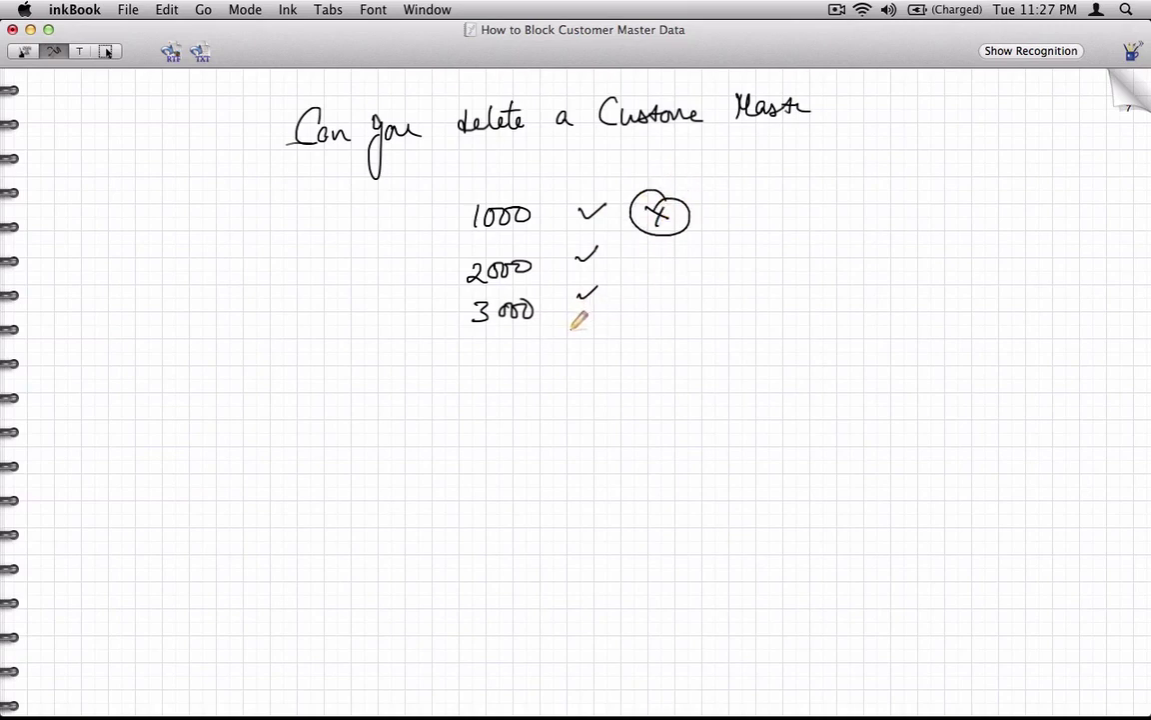
Handwrite a large underlined "NO" followed by "until you ARCHIVE", and an underlined "MARK for Deletion" beneath it
mouse_move(415, 462)
left_mouse_down()
mouse_move(424, 400)
mouse_move(477, 471)
mouse_move(471, 392)
mouse_move(532, 393)
left_mouse_up()
left_click_drag(355, 490, 610, 487)
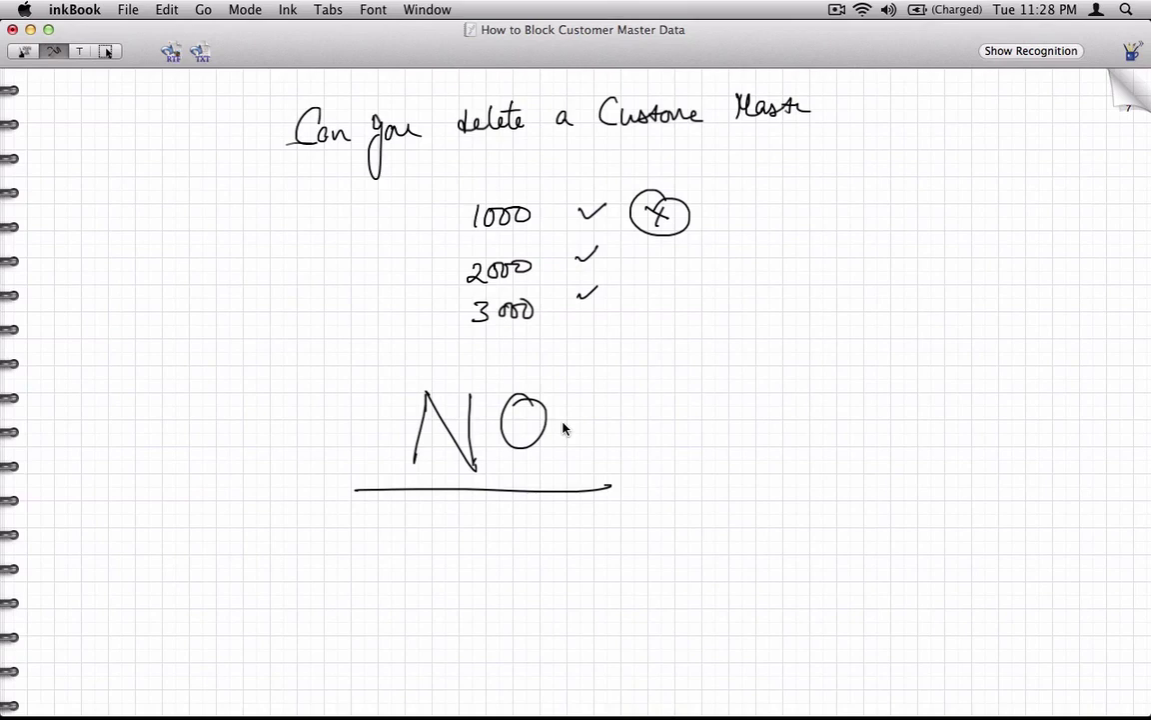
mouse_move(666, 452)
left_mouse_down()
mouse_move(800, 422)
mouse_move(821, 438)
mouse_move(897, 410)
mouse_move(967, 408)
mouse_move(1016, 378)
mouse_move(1063, 418)
left_mouse_up()
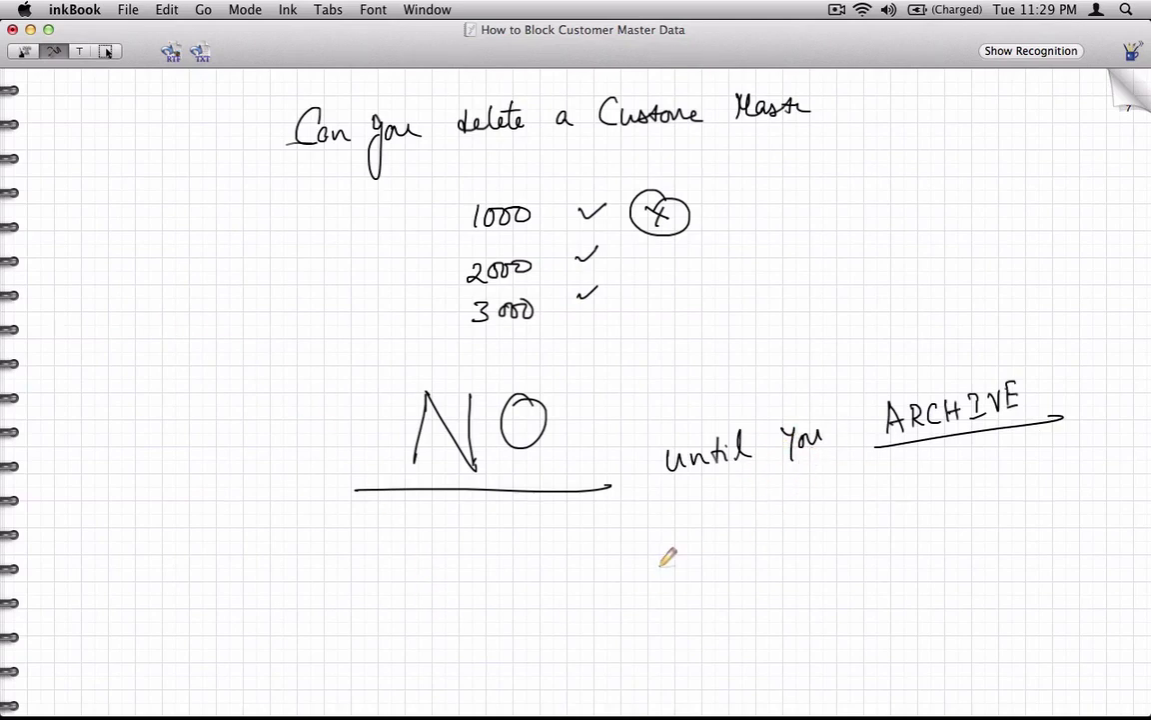
mouse_move(313, 597)
left_mouse_down()
mouse_move(372, 578)
mouse_move(427, 605)
left_mouse_up()
mouse_move(438, 582)
left_mouse_down()
mouse_move(477, 565)
mouse_move(550, 578)
mouse_move(583, 568)
left_mouse_up()
left_click_drag(294, 604, 606, 591)
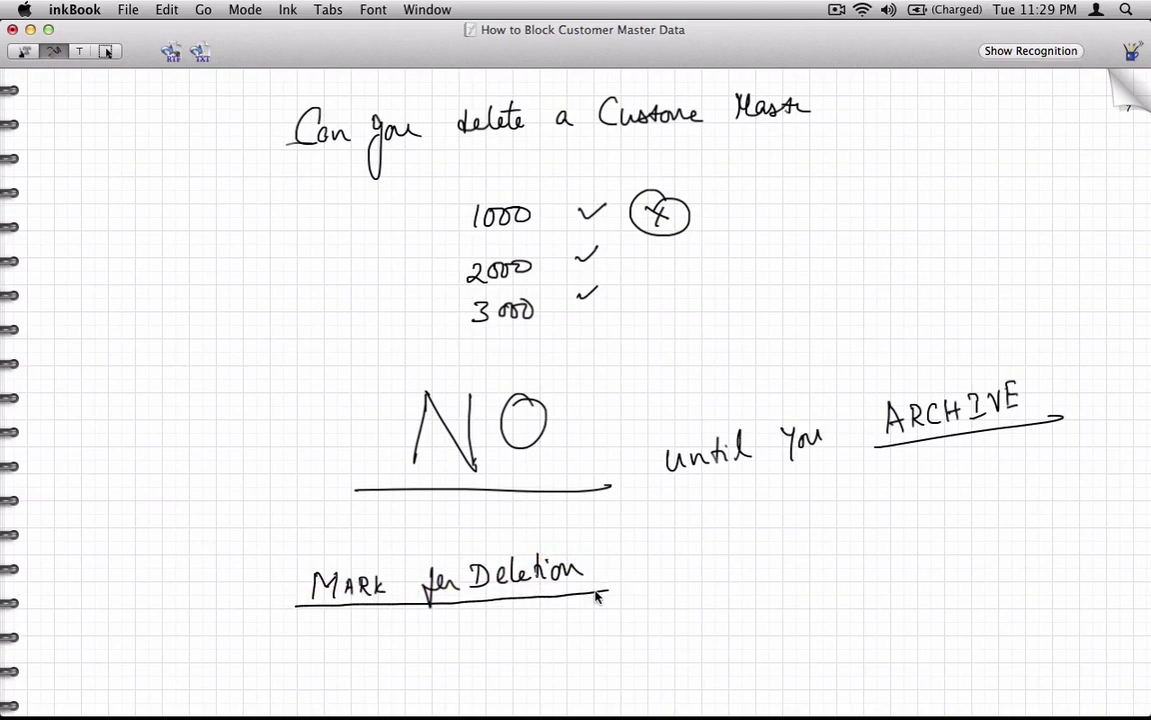
Switch to SAP, cancel the ship-to partner selection and leave the rush order without saving, returning to SAP Easy Access
key("super+Tab")
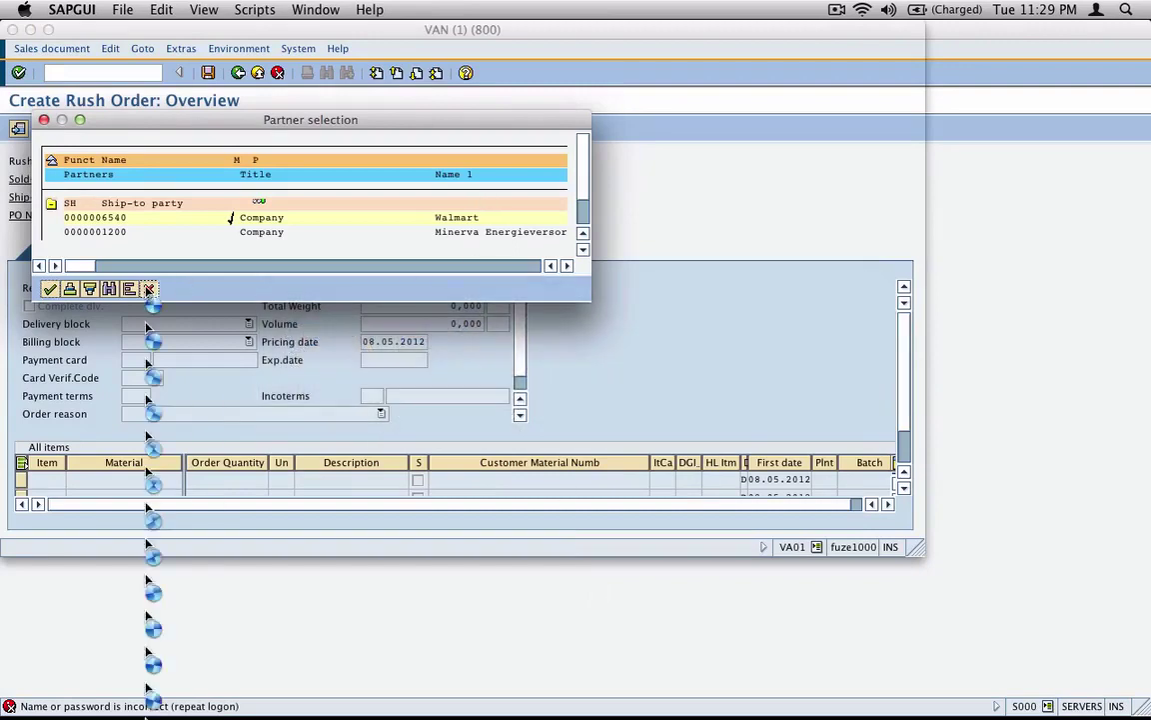
left_click(148, 289)
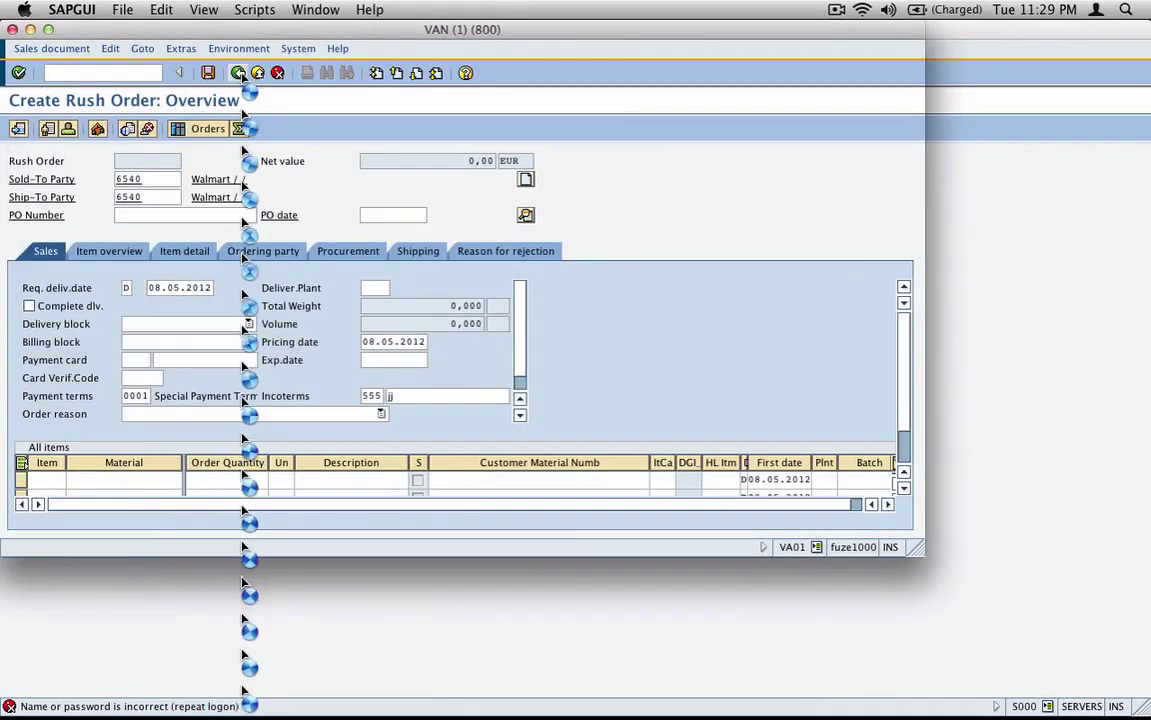
left_click(239, 72)
left_click(239, 220)
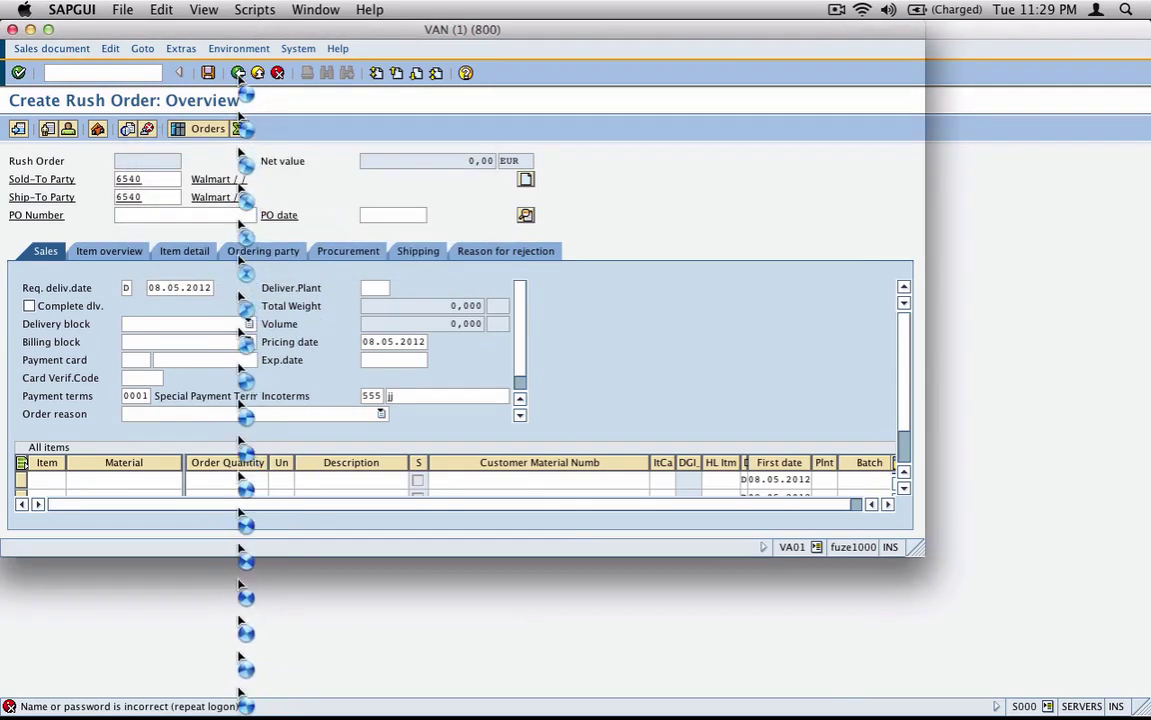
left_click(837, 9)
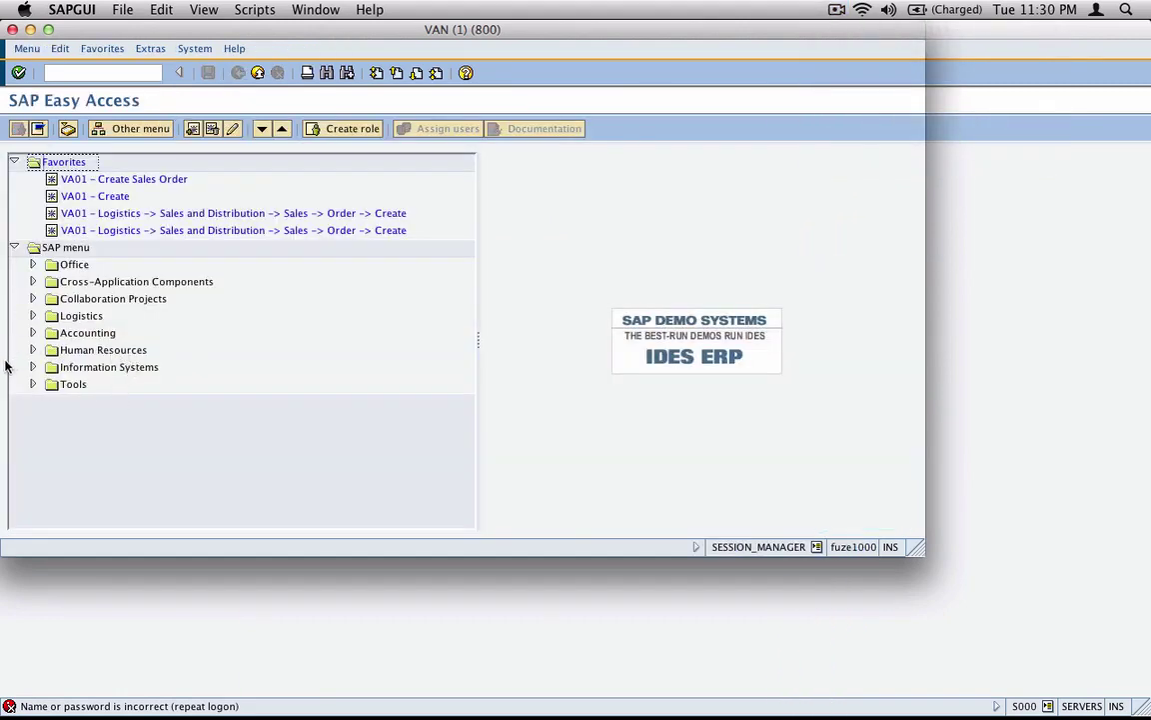
Open VD06 – Flag for Deletion from the Customer folder of the Sales and Distribution business partner master data
left_click(31, 315)
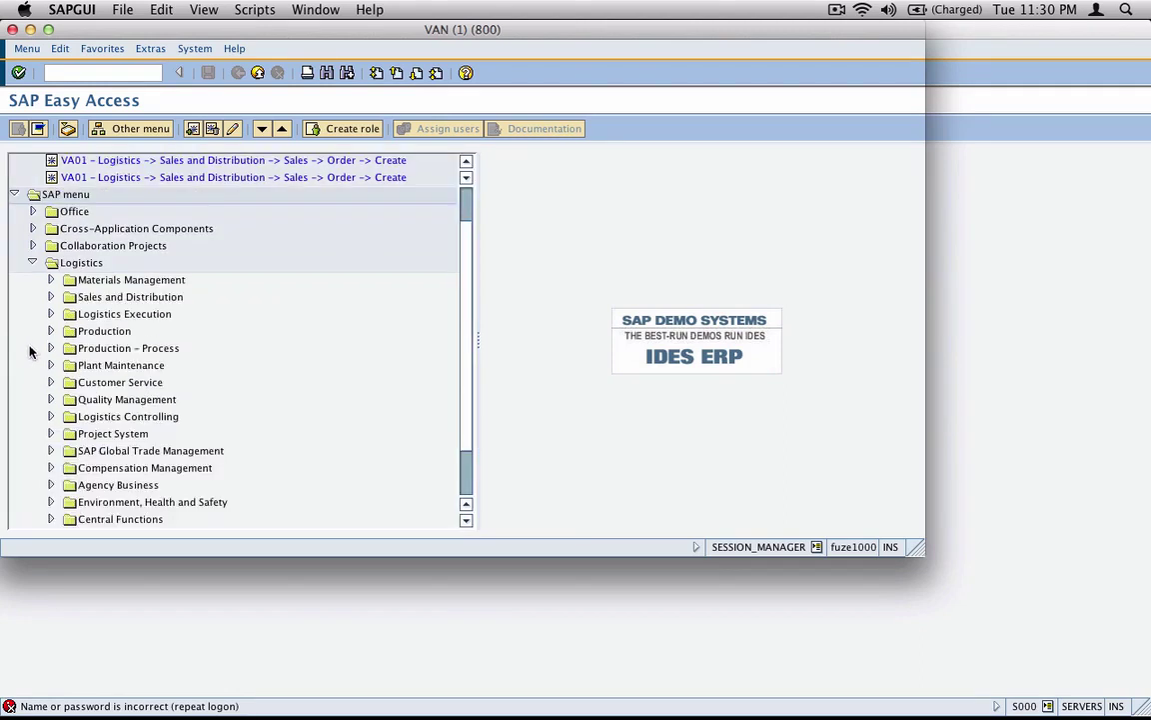
left_click(51, 296)
left_click(104, 230)
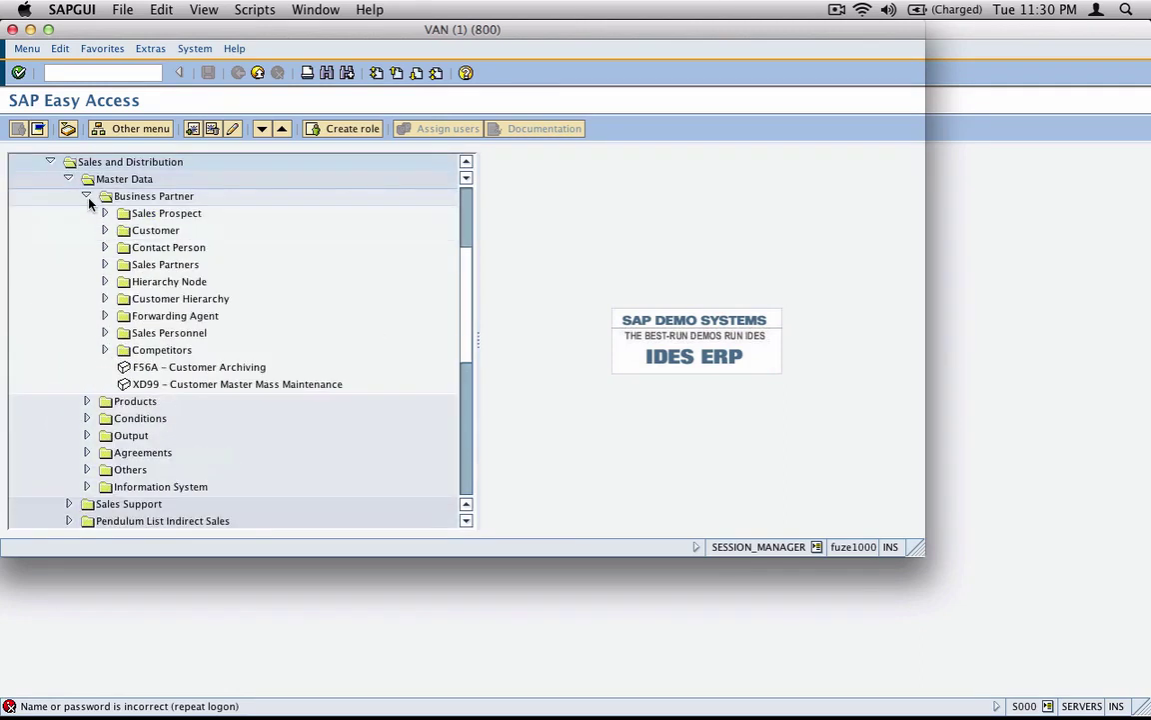
left_click(104, 230)
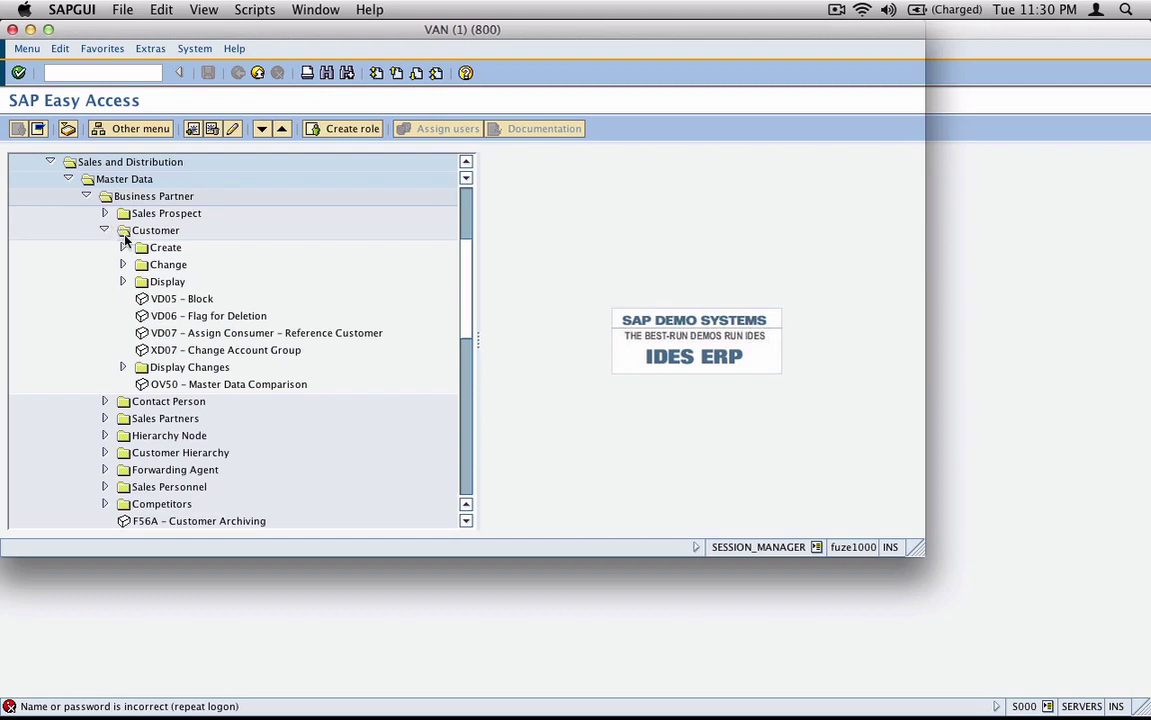
left_click(170, 316)
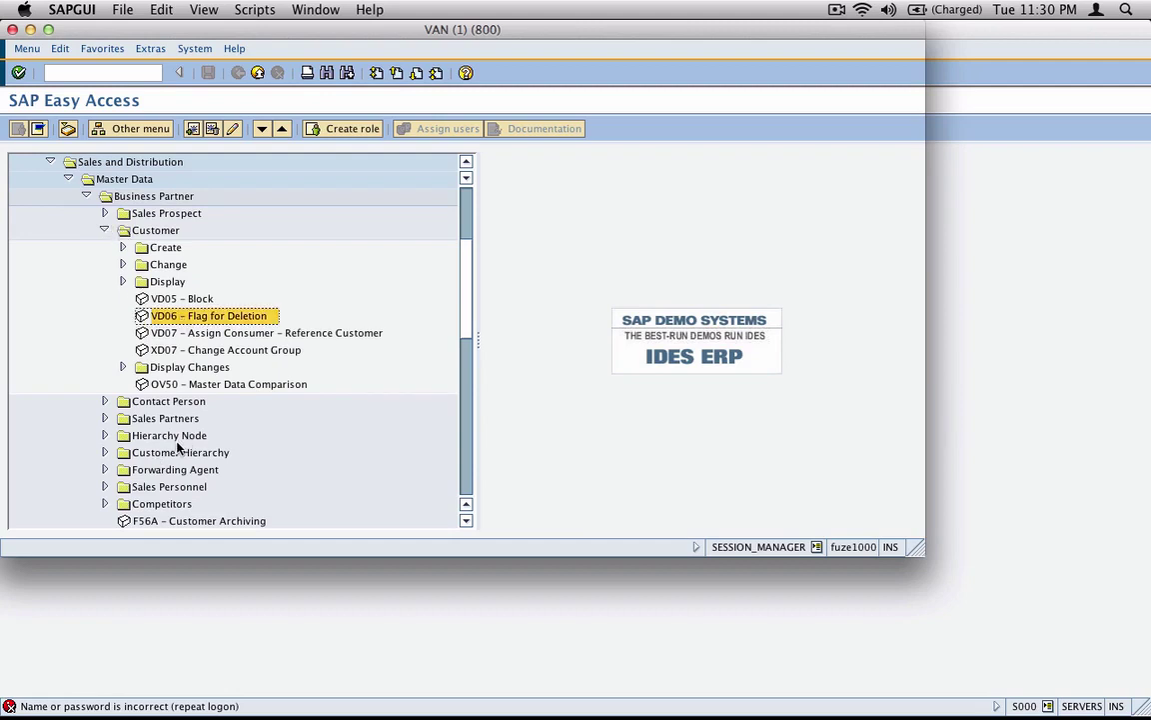
double_click(228, 316)
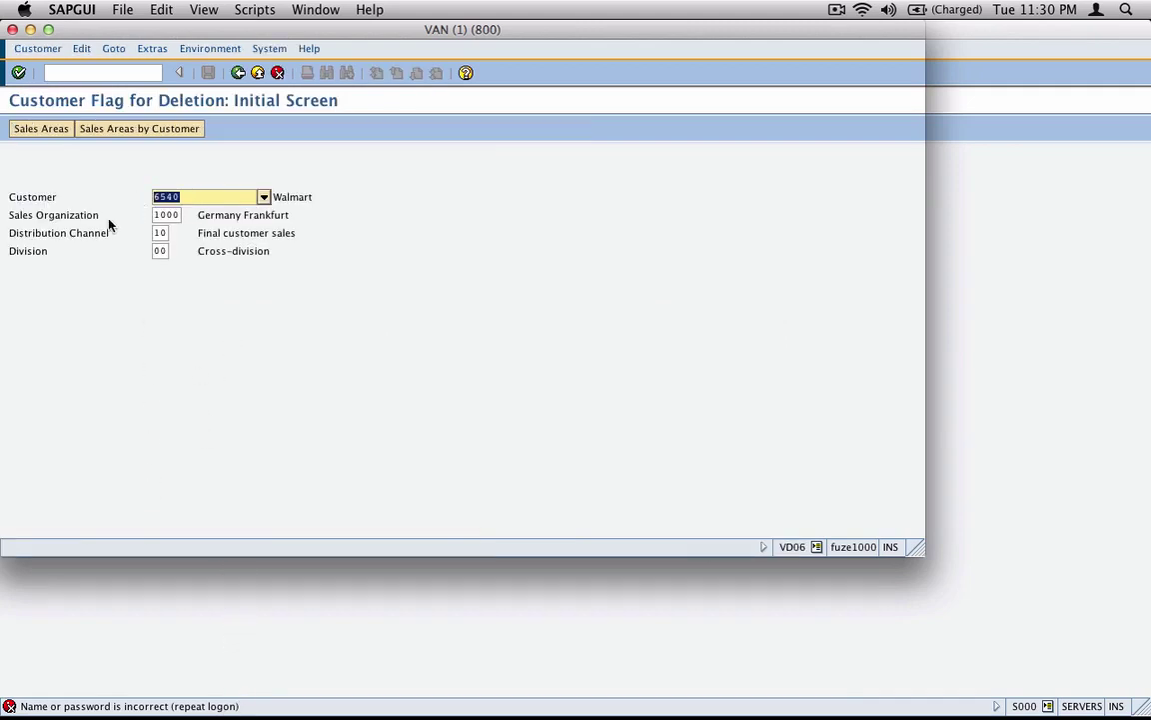
Set the Walmart customer's deletion flag for the selected sales area, save it and exit to SAP Easy Access
left_click(18, 72)
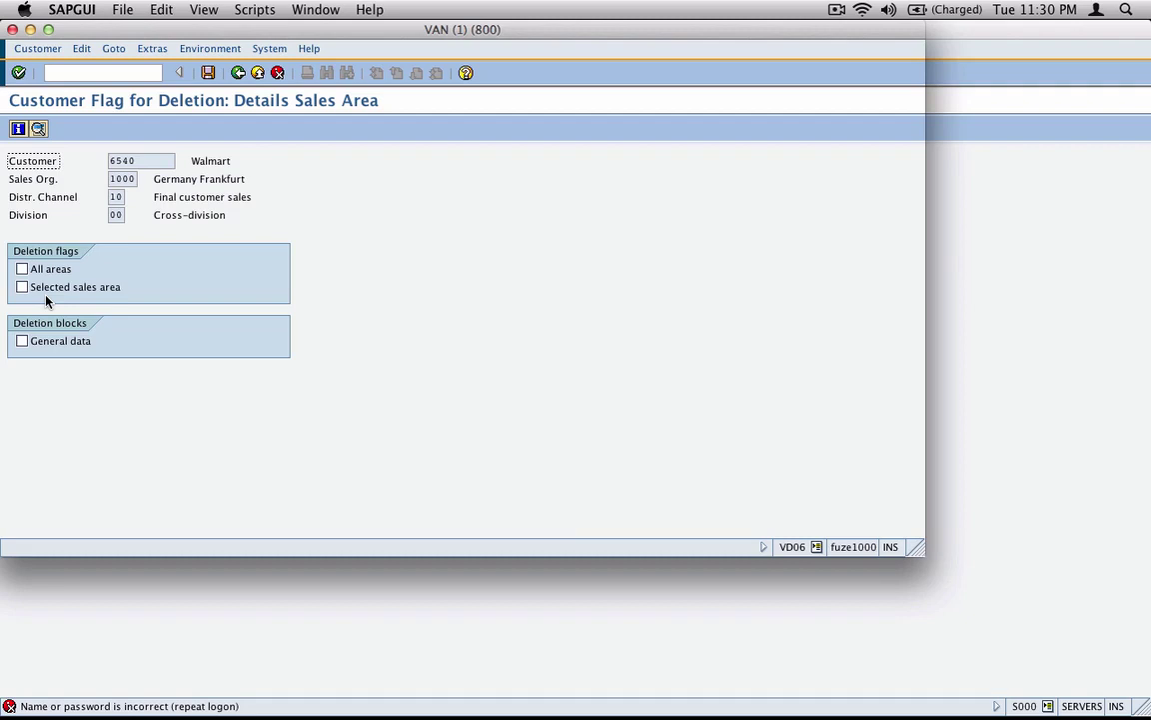
left_click(99, 292)
left_click(207, 73)
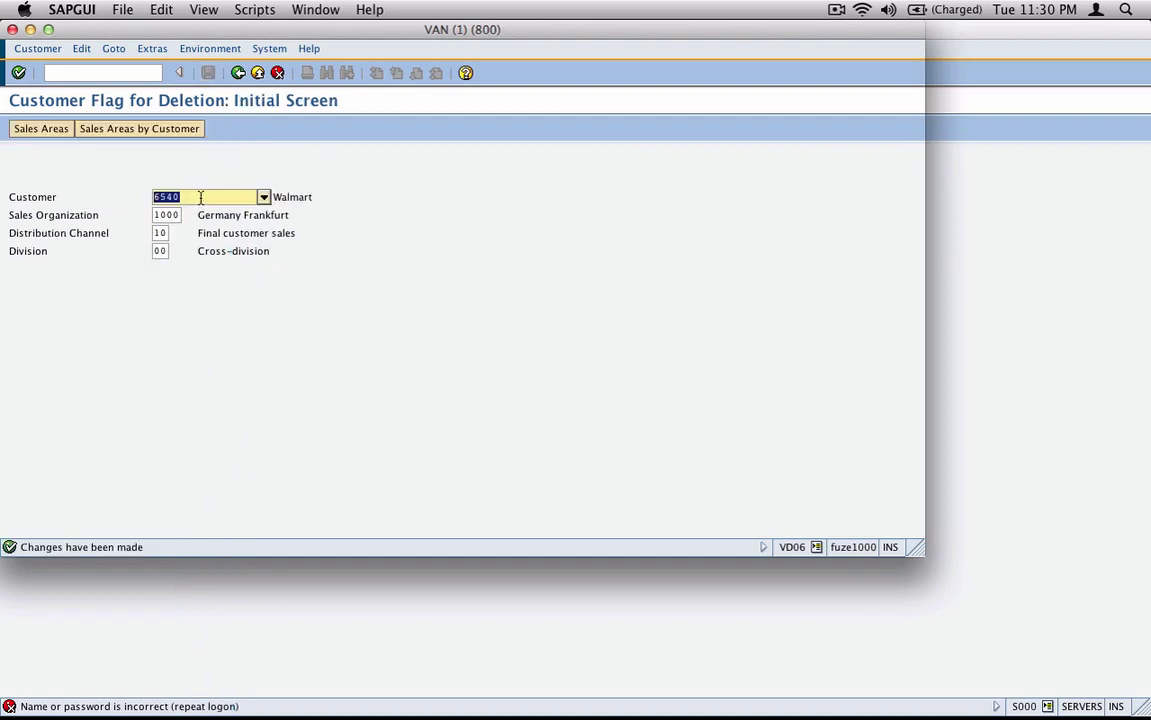
left_click(158, 214)
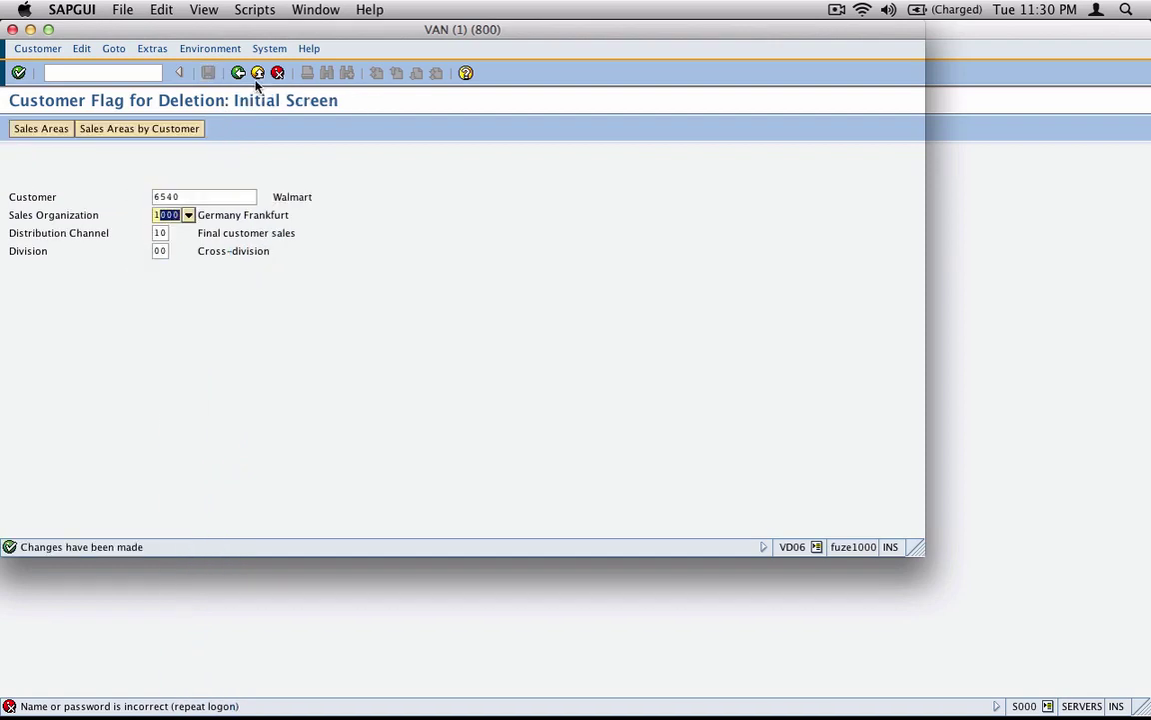
left_click(238, 73)
Try to create a VA01 sales order of type OR with the Walmart customer as sold-to party
left_click(120, 73)
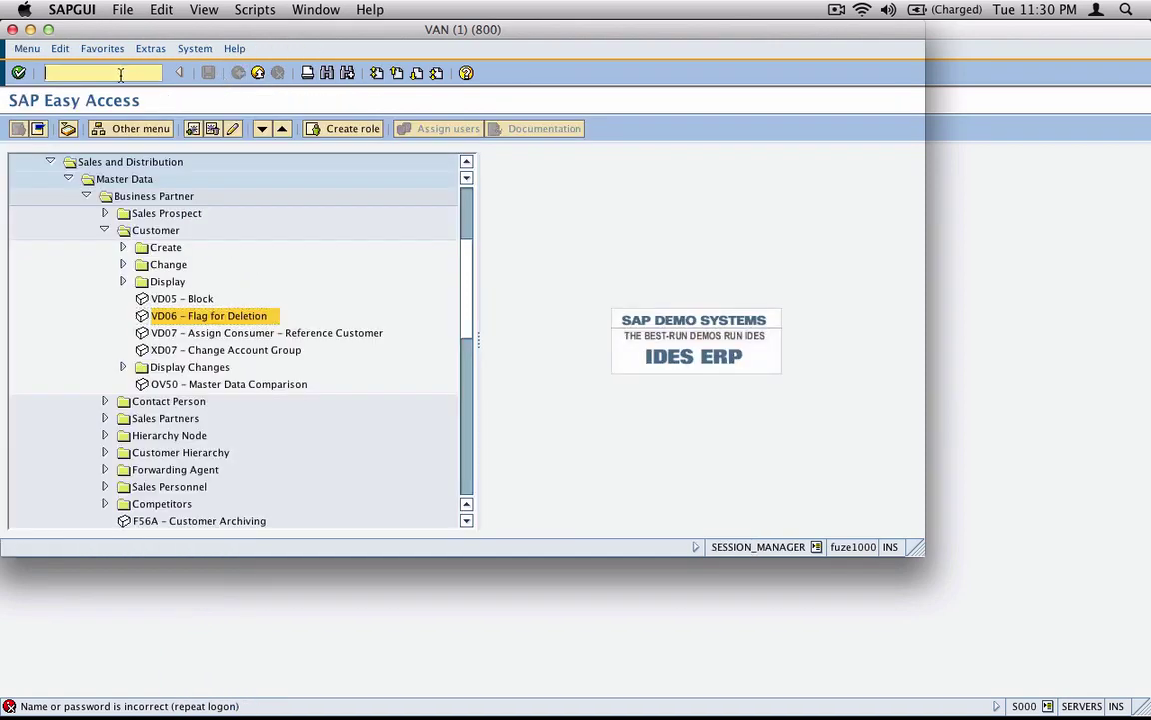
type("va0")
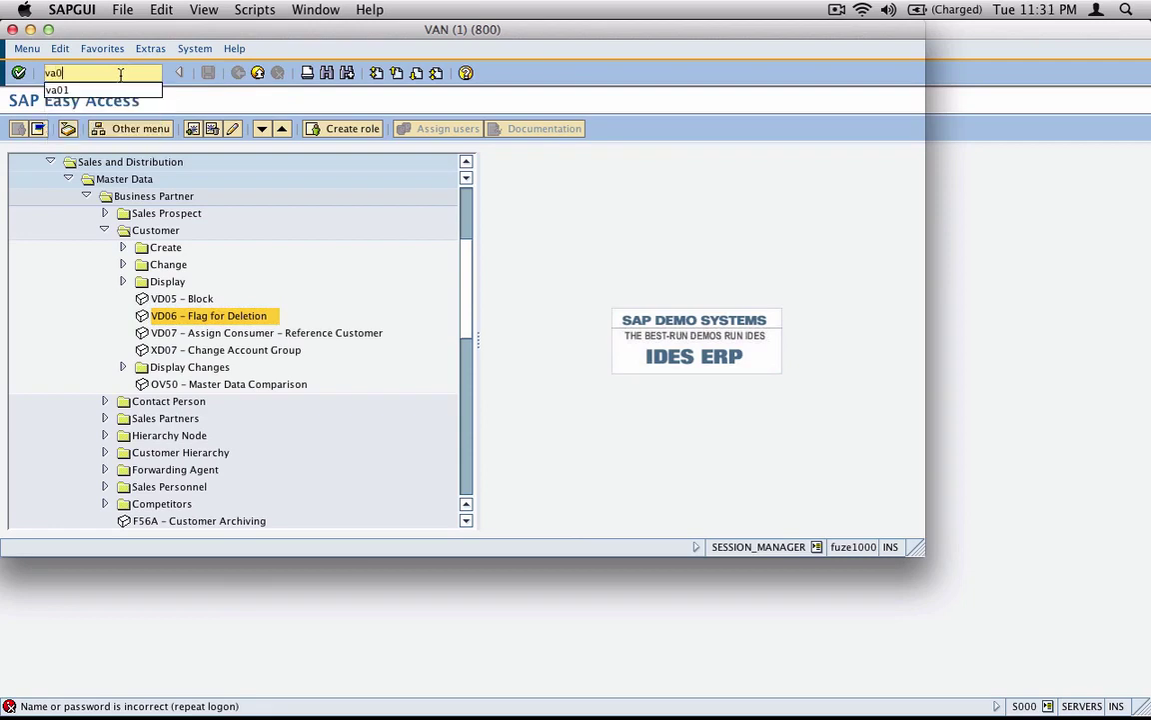
type("1")
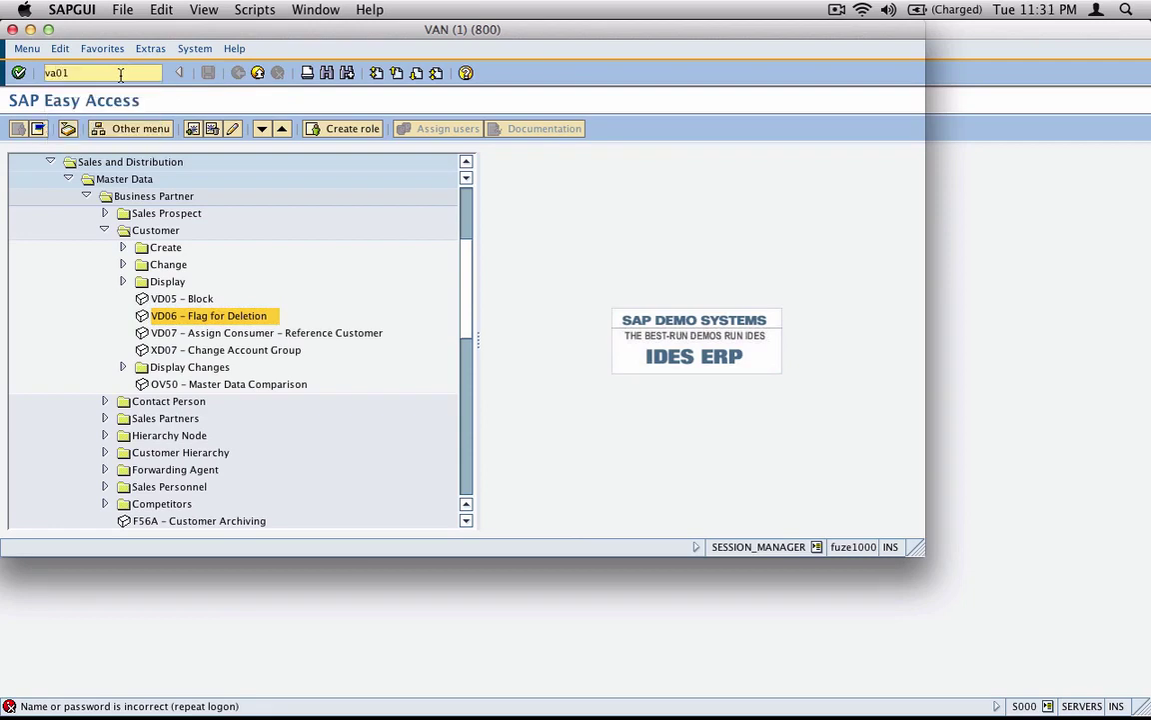
key("Return")
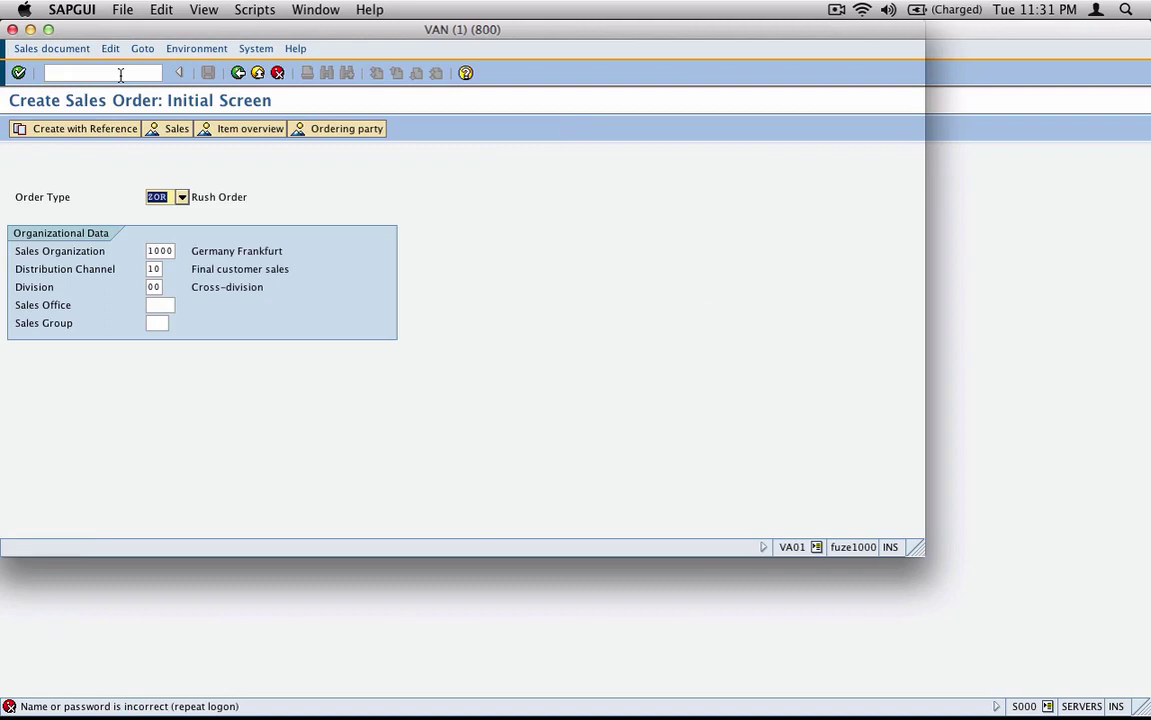
type("or")
key("Return")
type("6540")
key("Return")
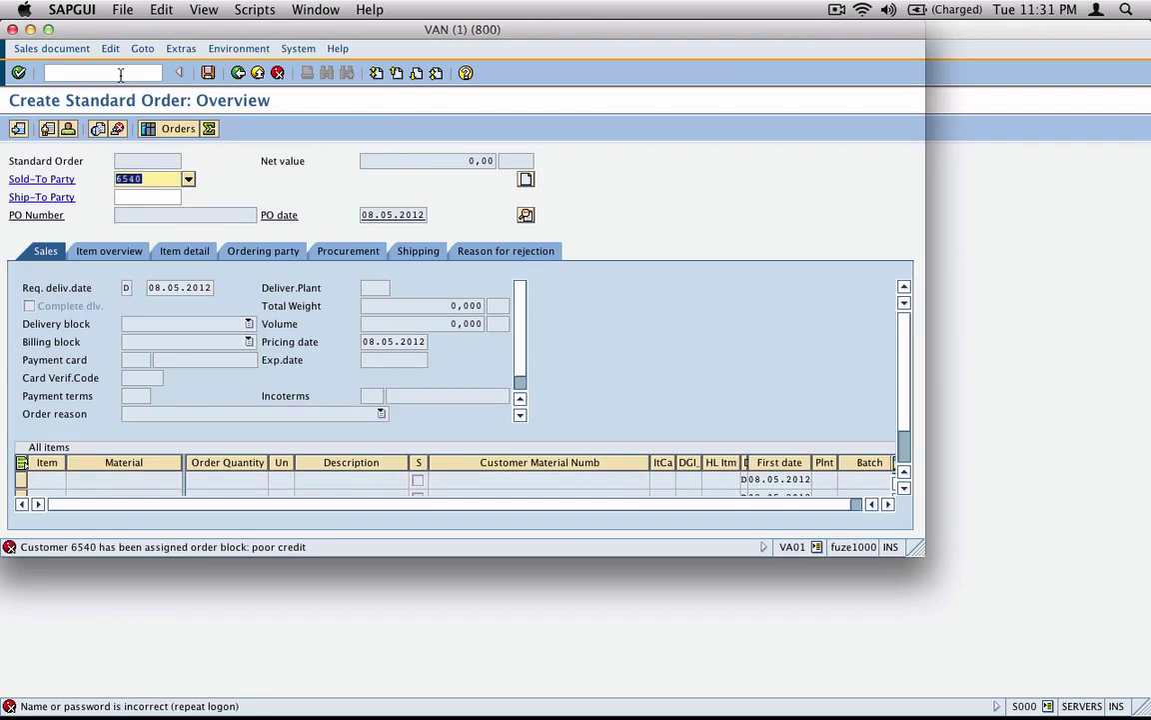
Go directly to VD05, clear the Walmart customer's Z6 order block for the selected sales area and save
left_click(100, 74)
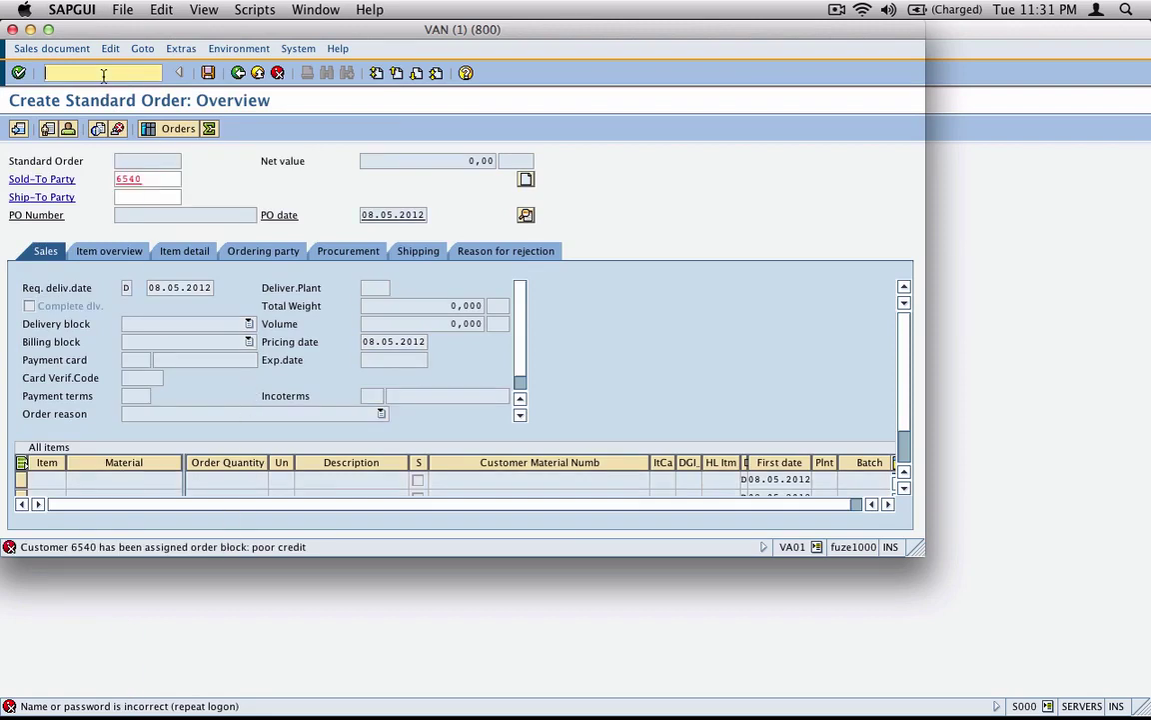
type("/nvd0")
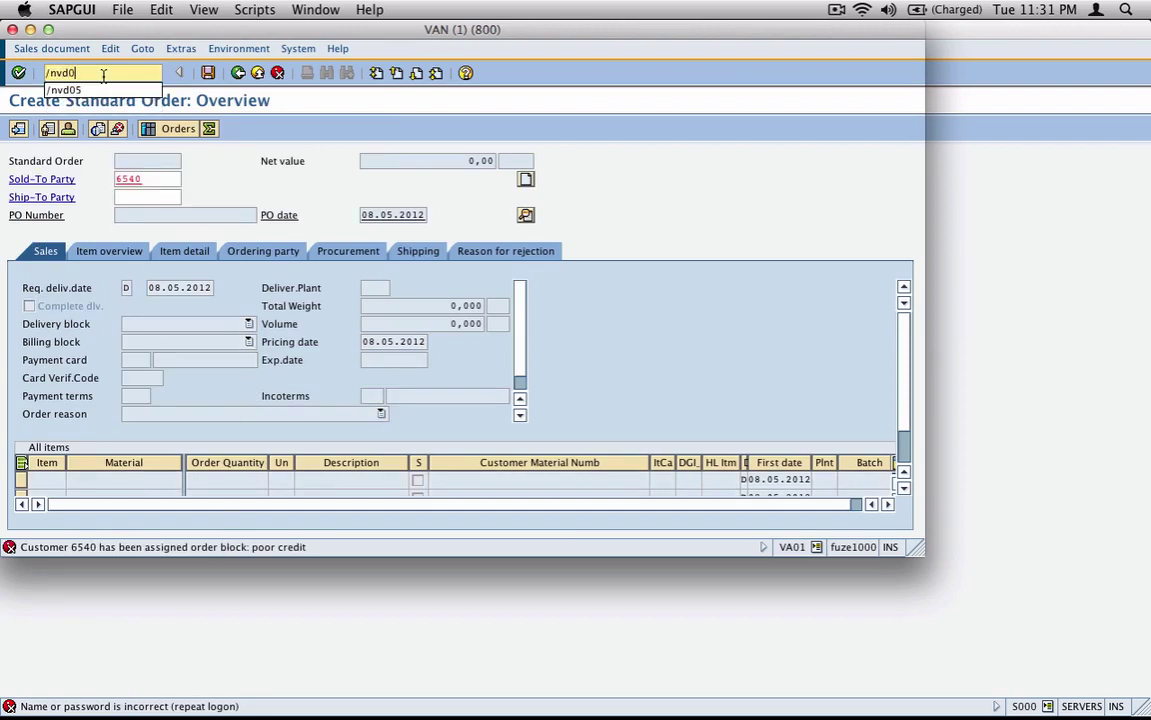
type("5")
key("Return")
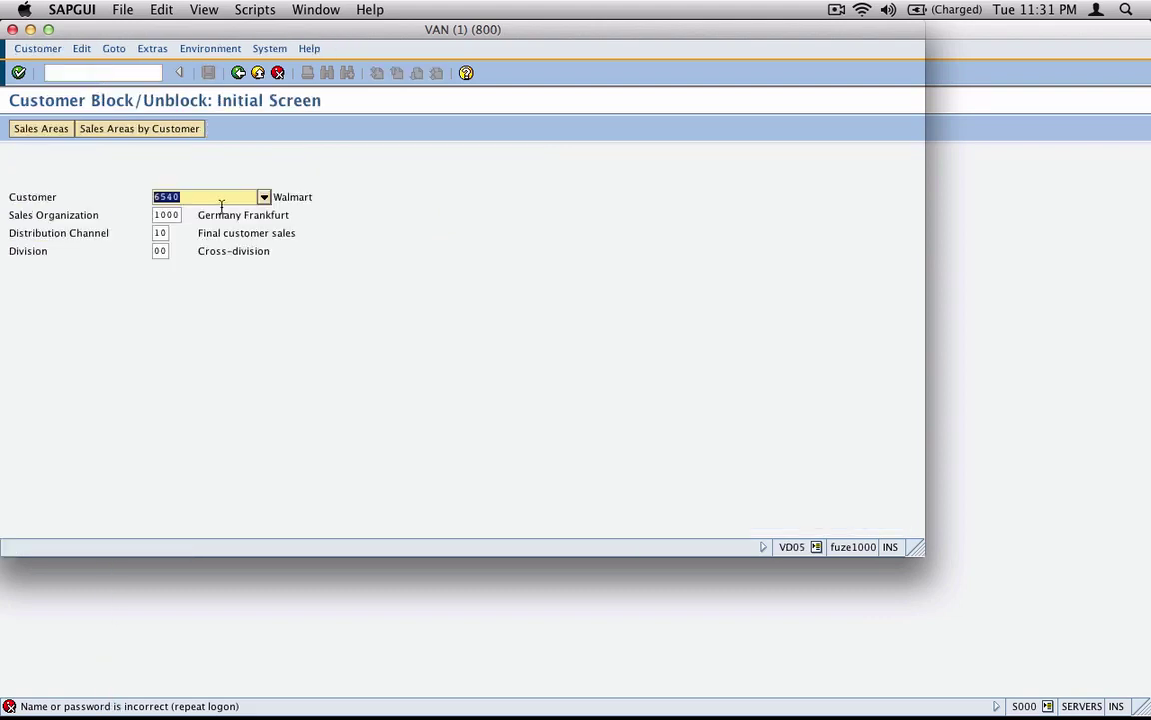
key("Return")
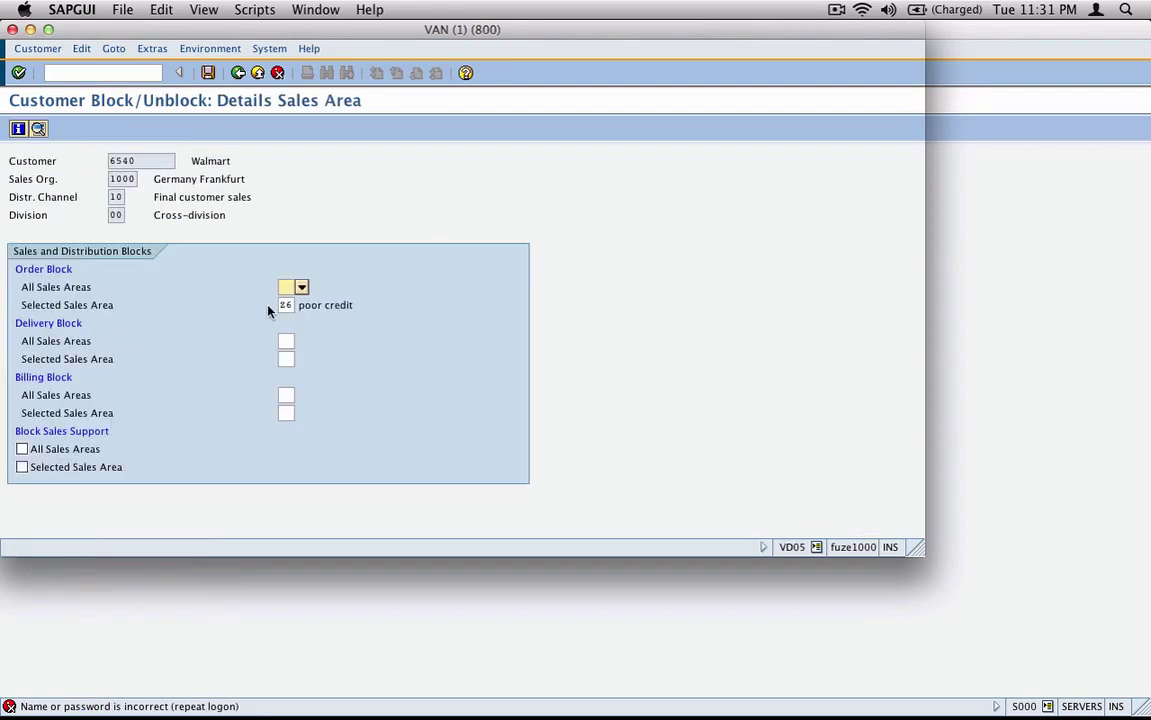
left_click(300, 305)
left_click(302, 310)
key("ctrl+s")
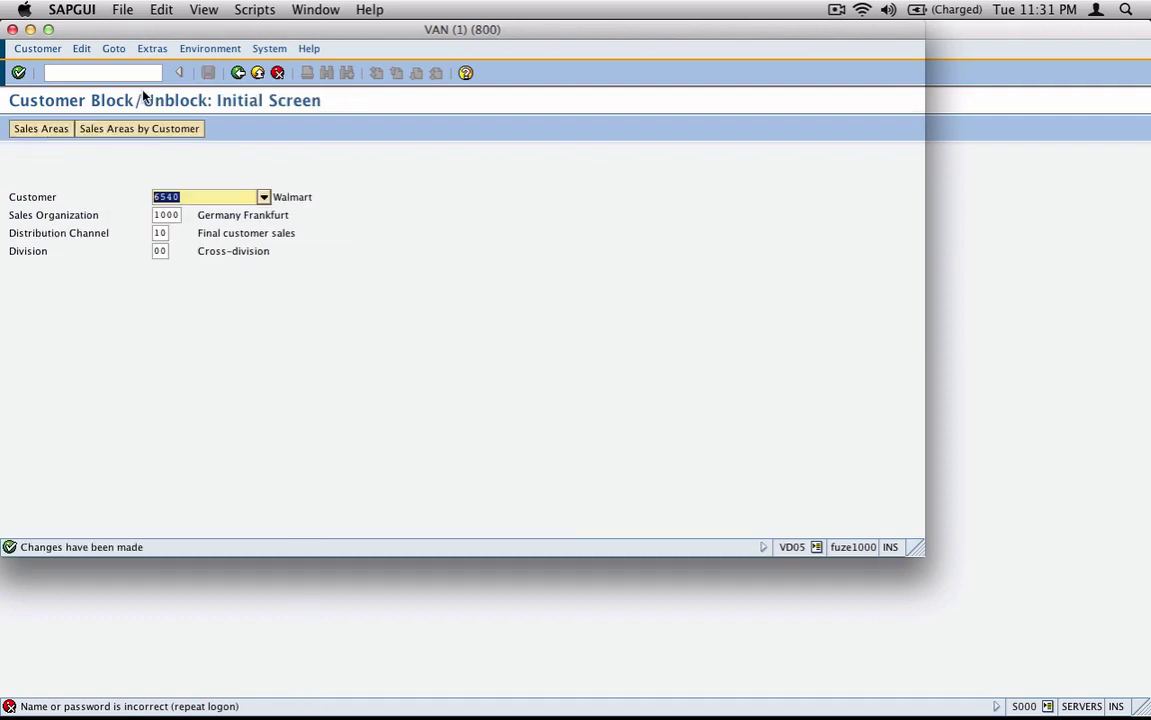
Exit VD05, start a VA01 sales order of type OR and enter the Walmart customer as sold-to party
left_click(239, 74)
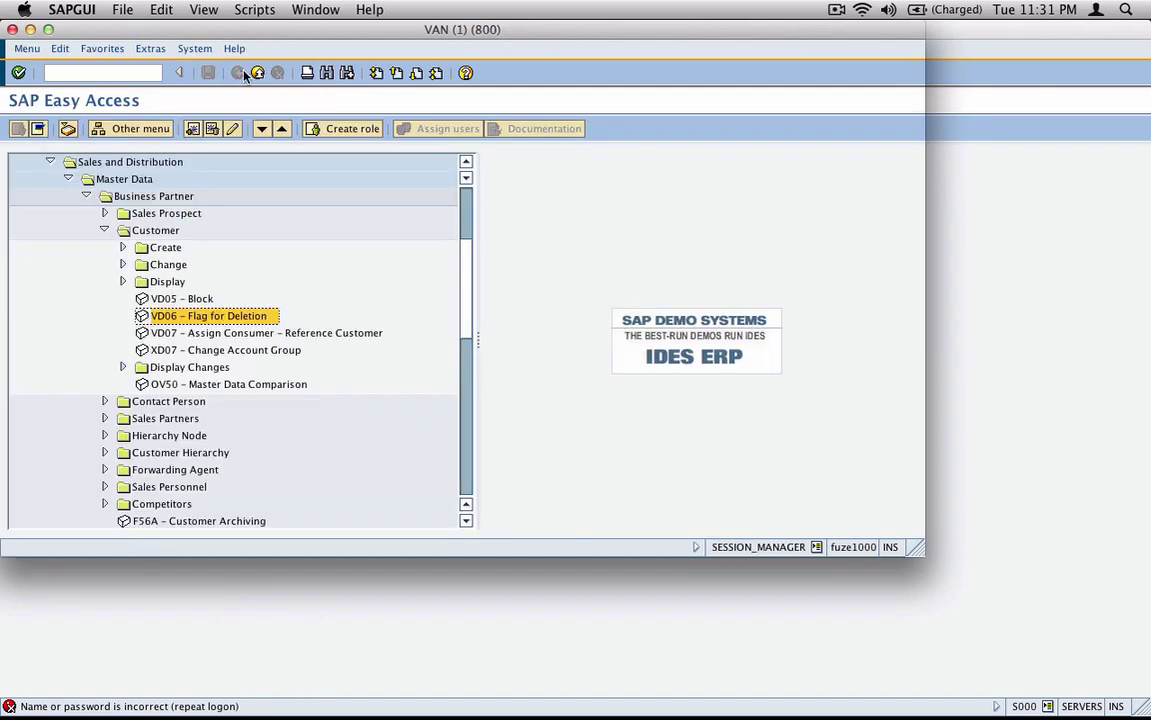
left_click(100, 74)
type("va01")
key("Return")
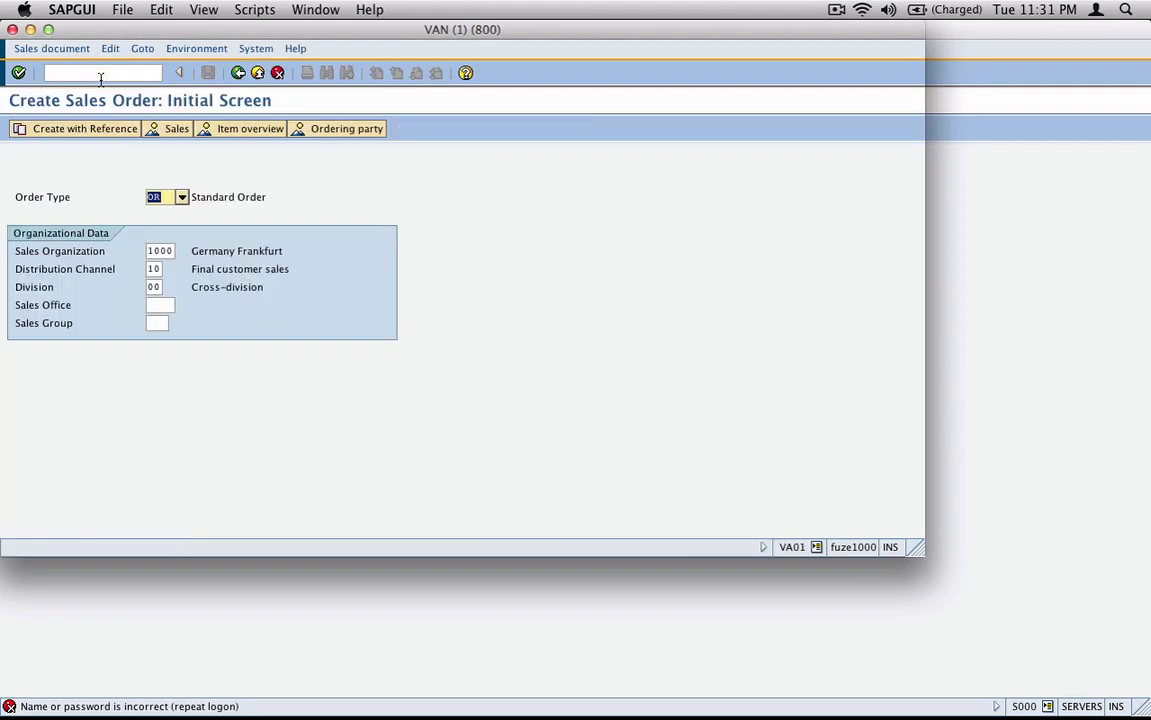
key("Return")
type("6540")
key("Return")
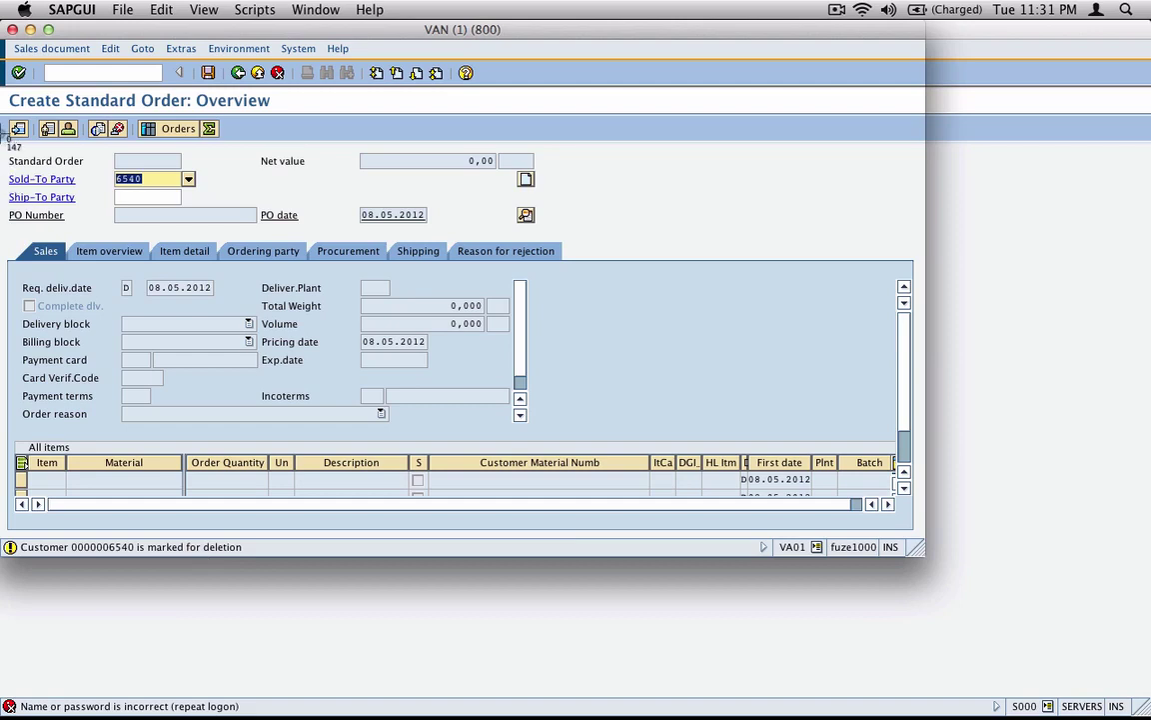
Capture a screenshot of the standard order overview, then switch to inkBook and insert a new page after page 7
left_click_drag(52, 184, 498, 559)
key("super+Tab")
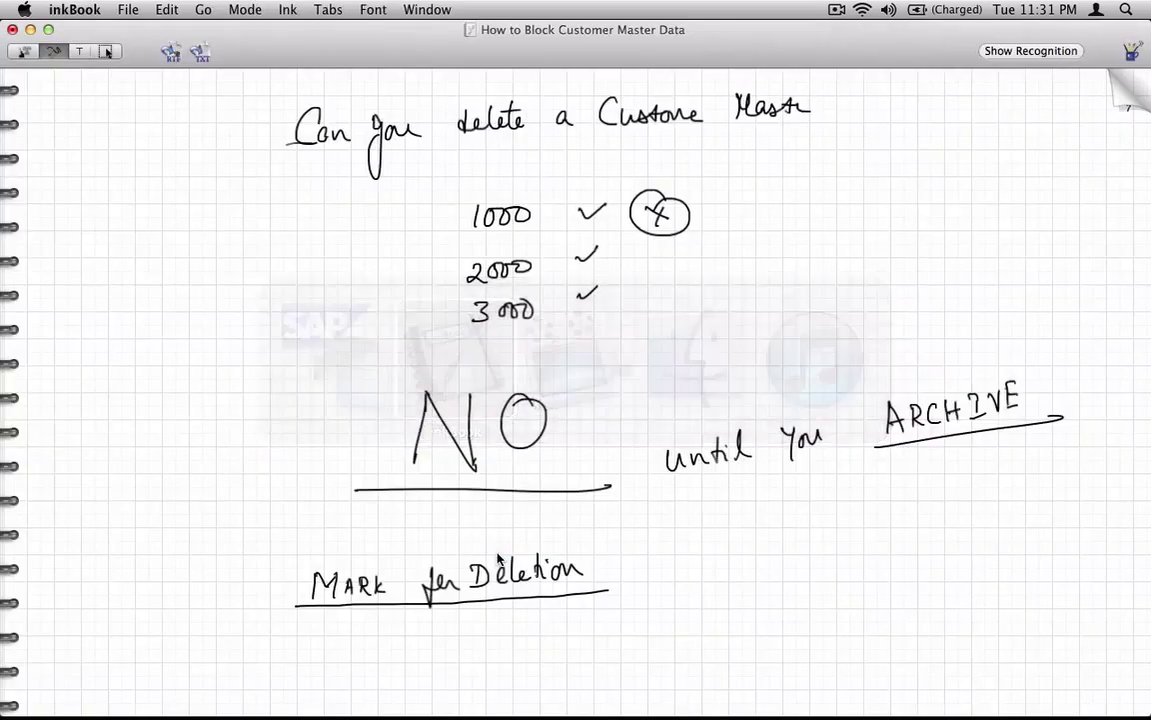
left_click(176, 12)
left_click(196, 287)
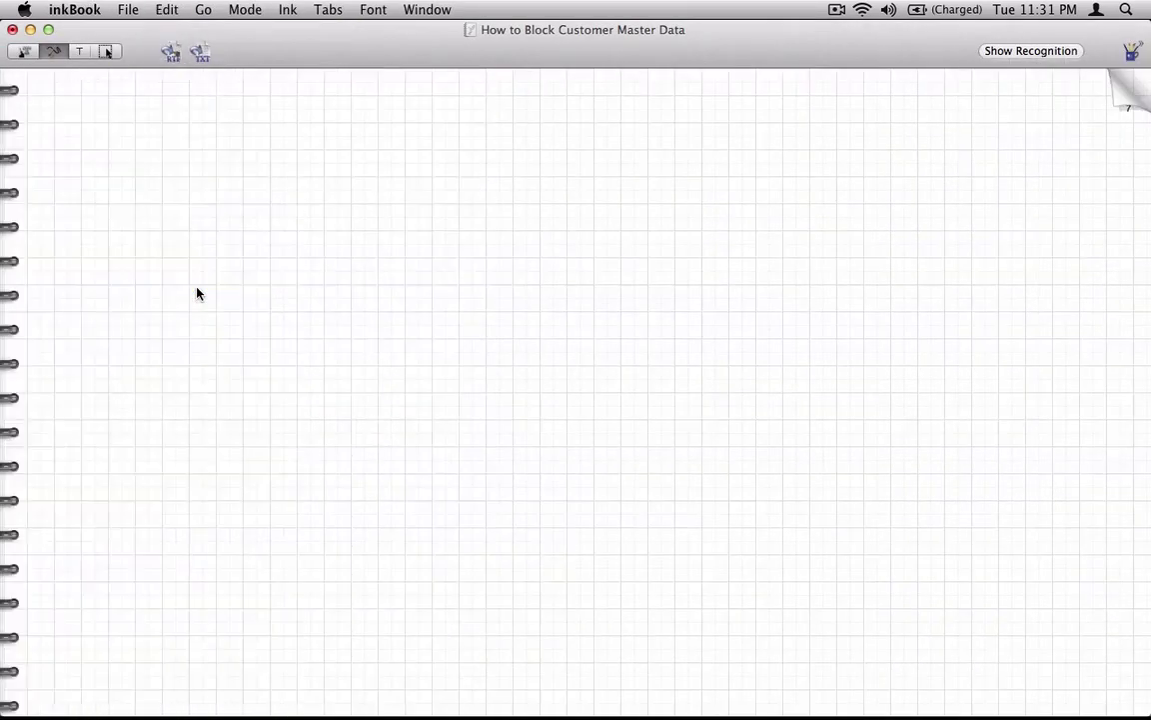
Paste the captured standard order screenshot onto the new page 8 and place it on the right half of the page
key("super+v")
left_click(105, 51)
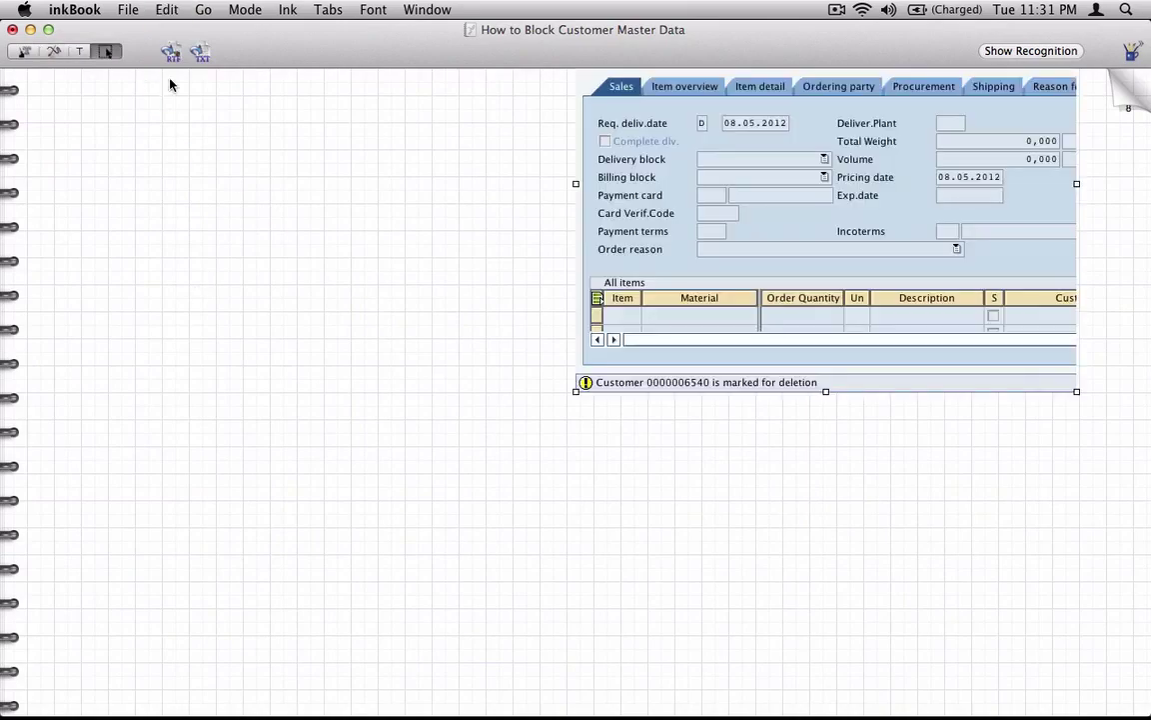
left_click_drag(656, 265, 378, 467)
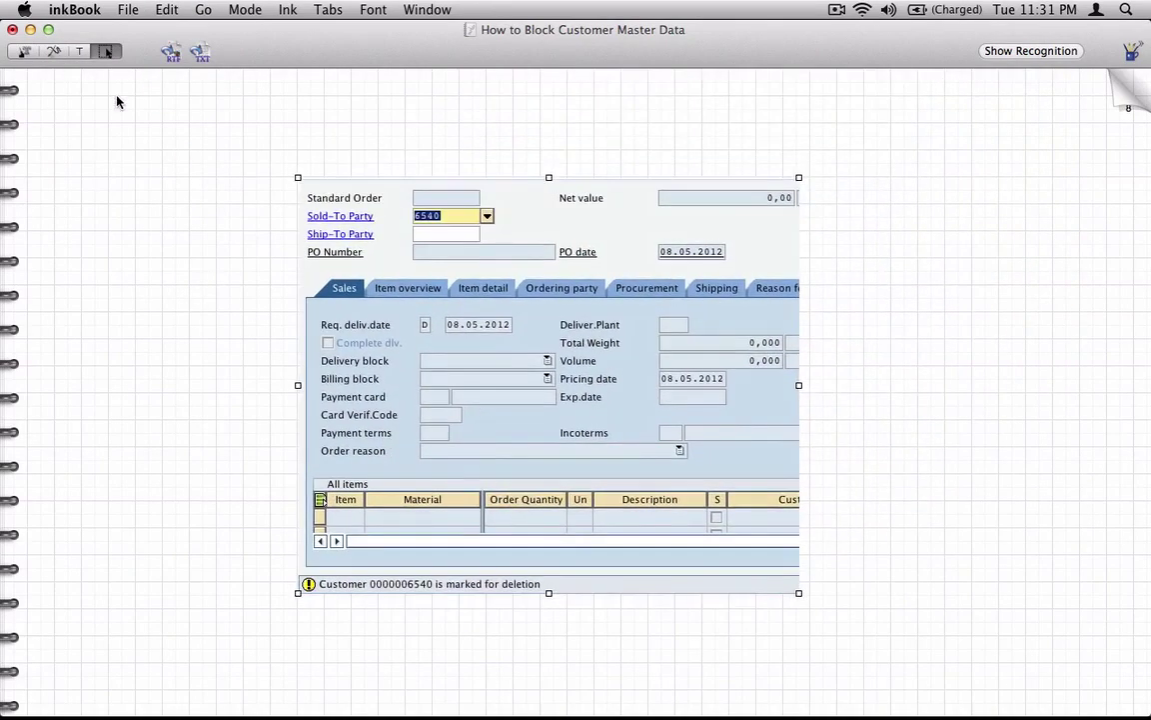
left_click_drag(589, 430, 896, 428)
left_click(499, 421)
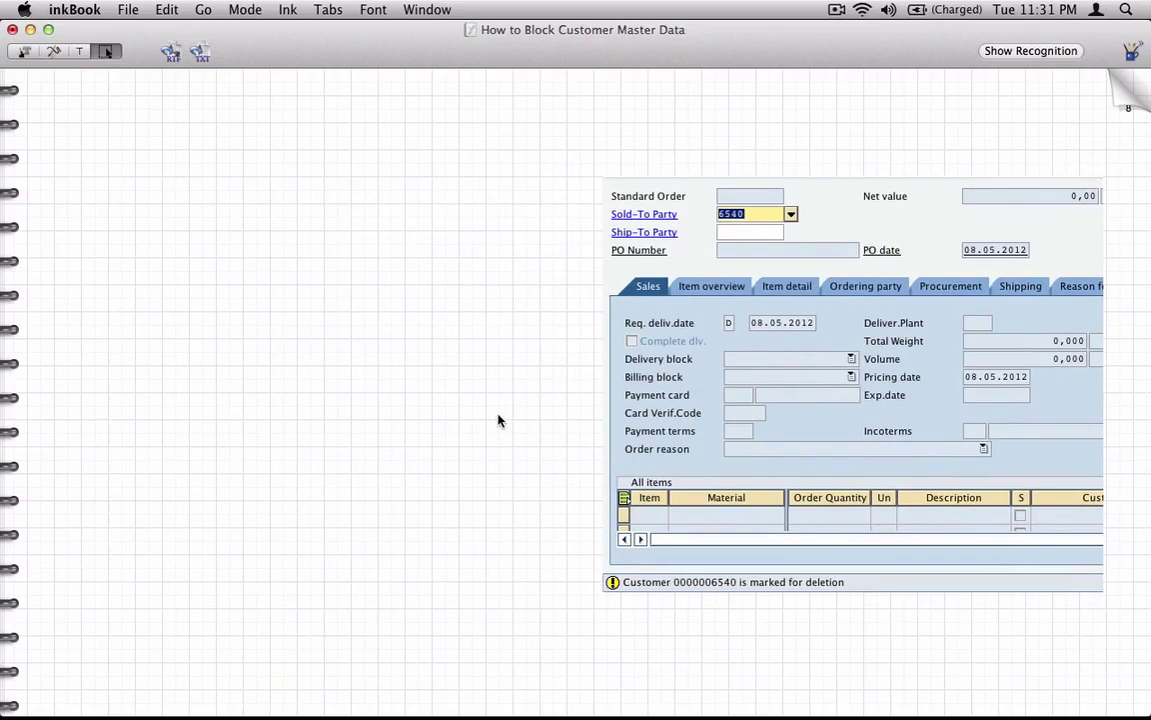
Switch to SAP, accept the sold-to party warning, go directly to VD06 and open the Walmart customer's deletion flag details
key("super+Tab")
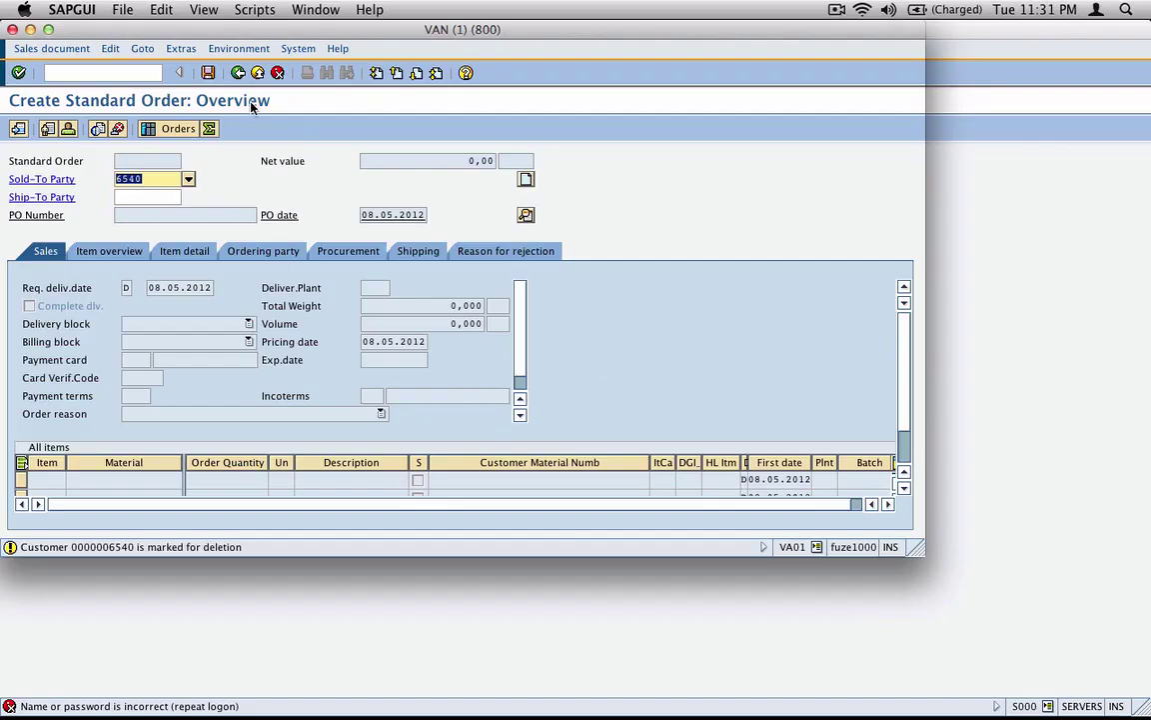
left_click(18, 72)
left_click(50, 289)
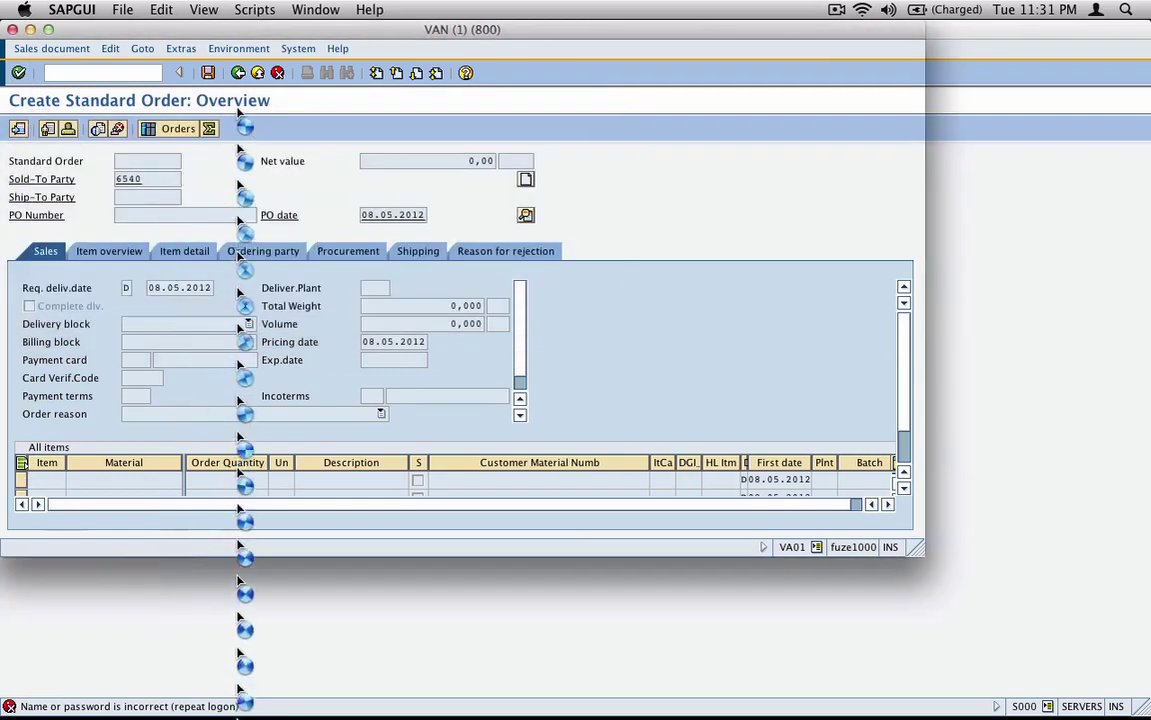
left_click(126, 73)
type("/")
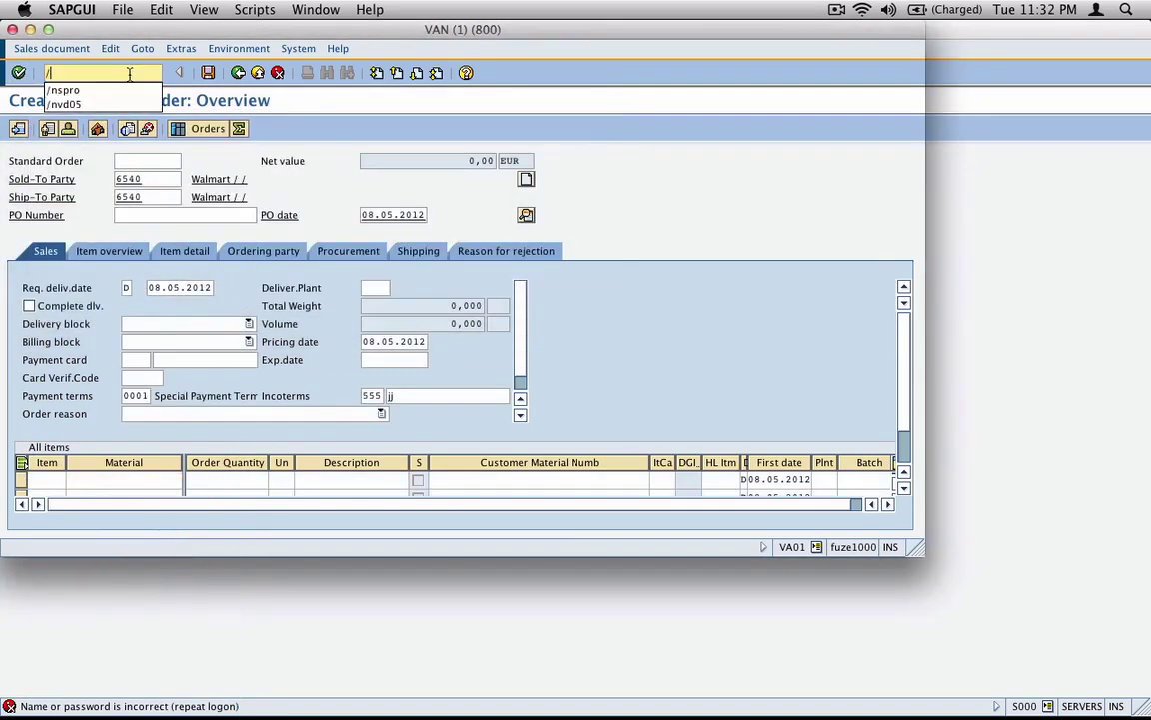
type("nvd06")
key("Return")
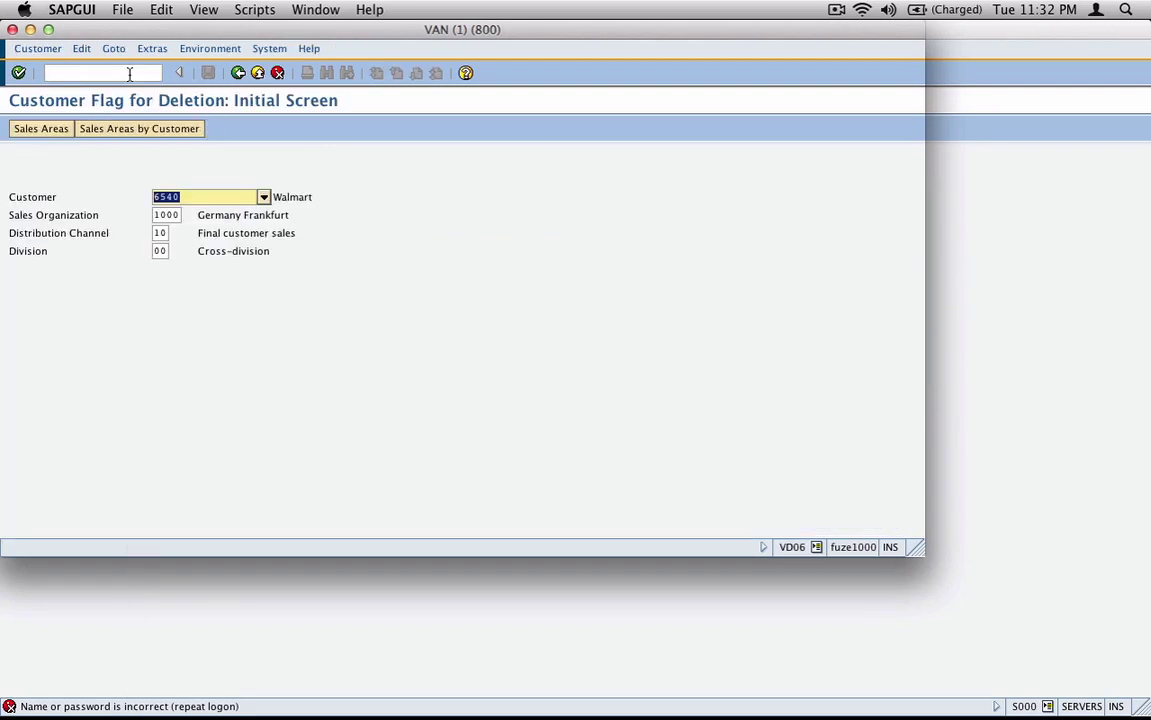
key("Return")
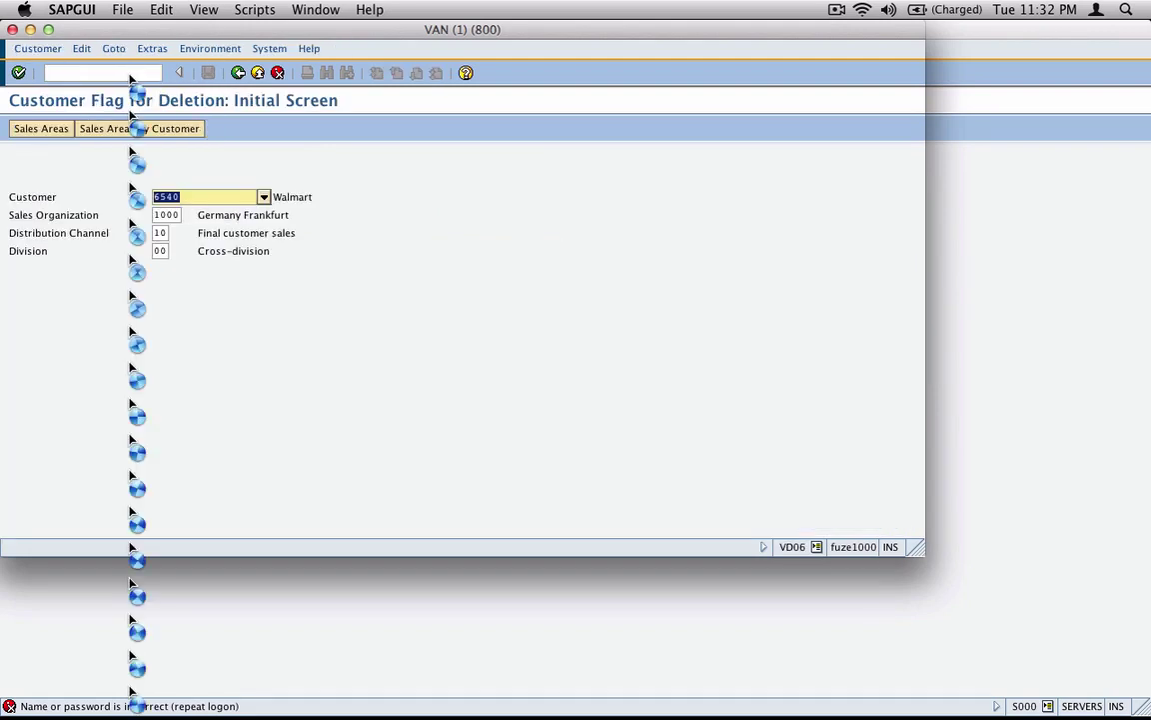
Capture the VD06 deletion flag details, then paste the image into inkBook page 8, to the left of the order screenshot
key("super+q")
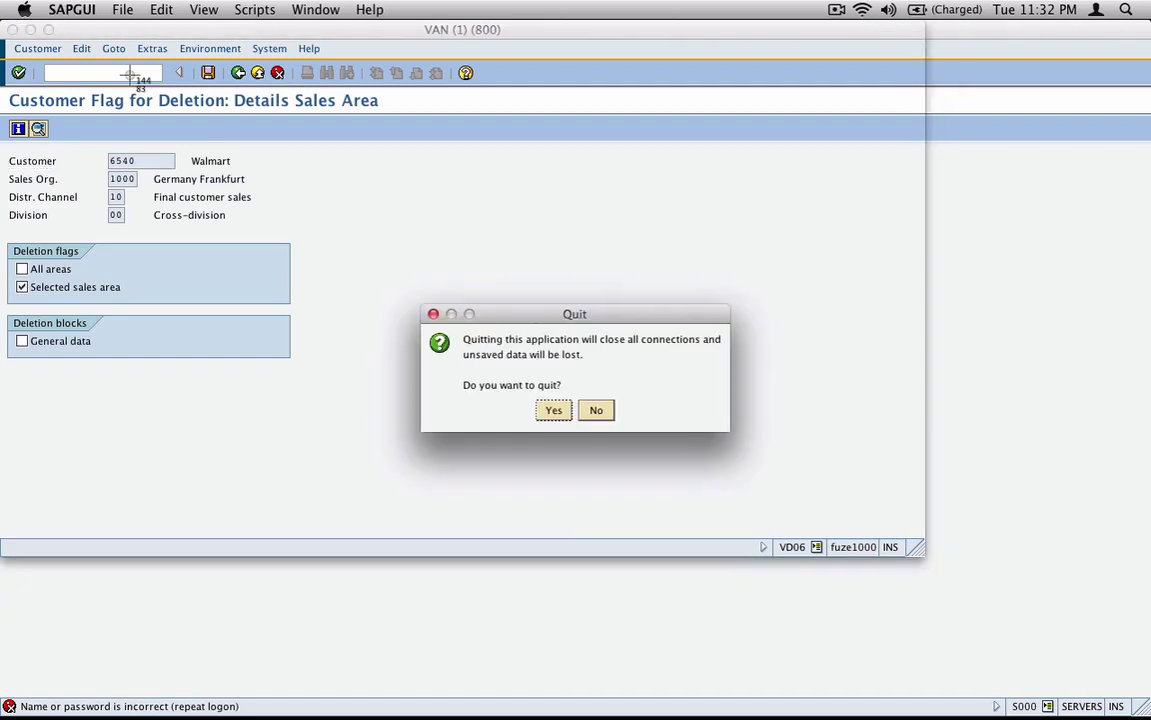
left_click(595, 413)
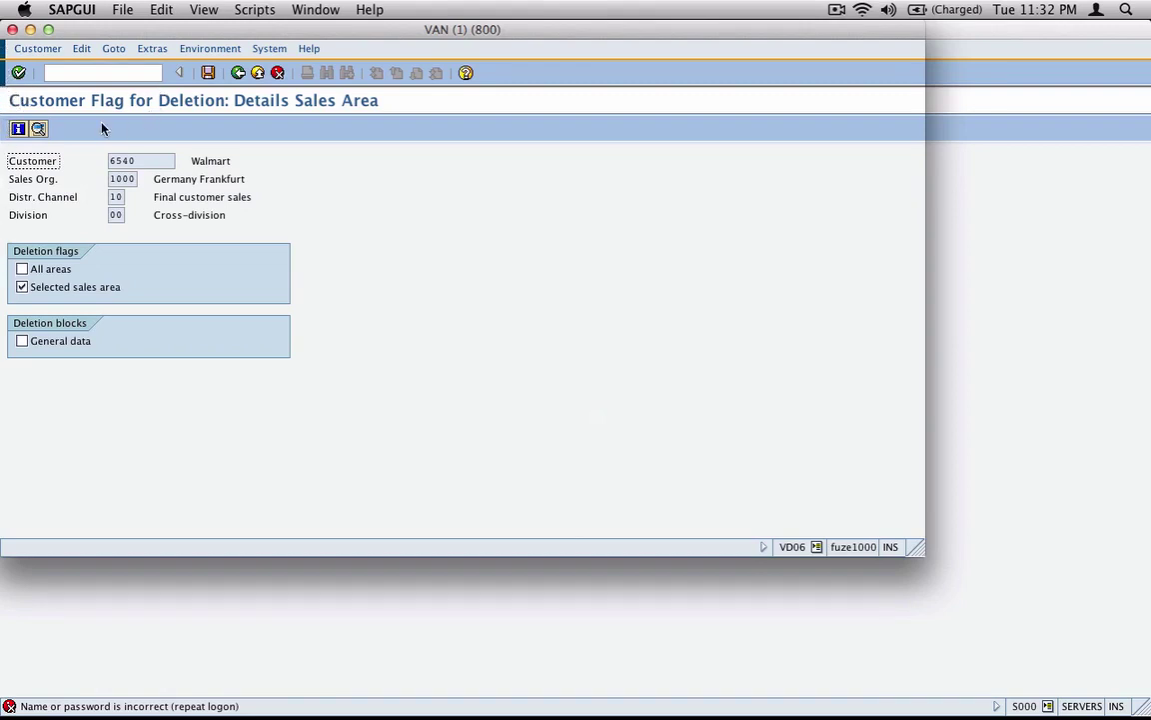
left_click_drag(4, 91, 411, 361)
key("super+Tab")
key("super+v")
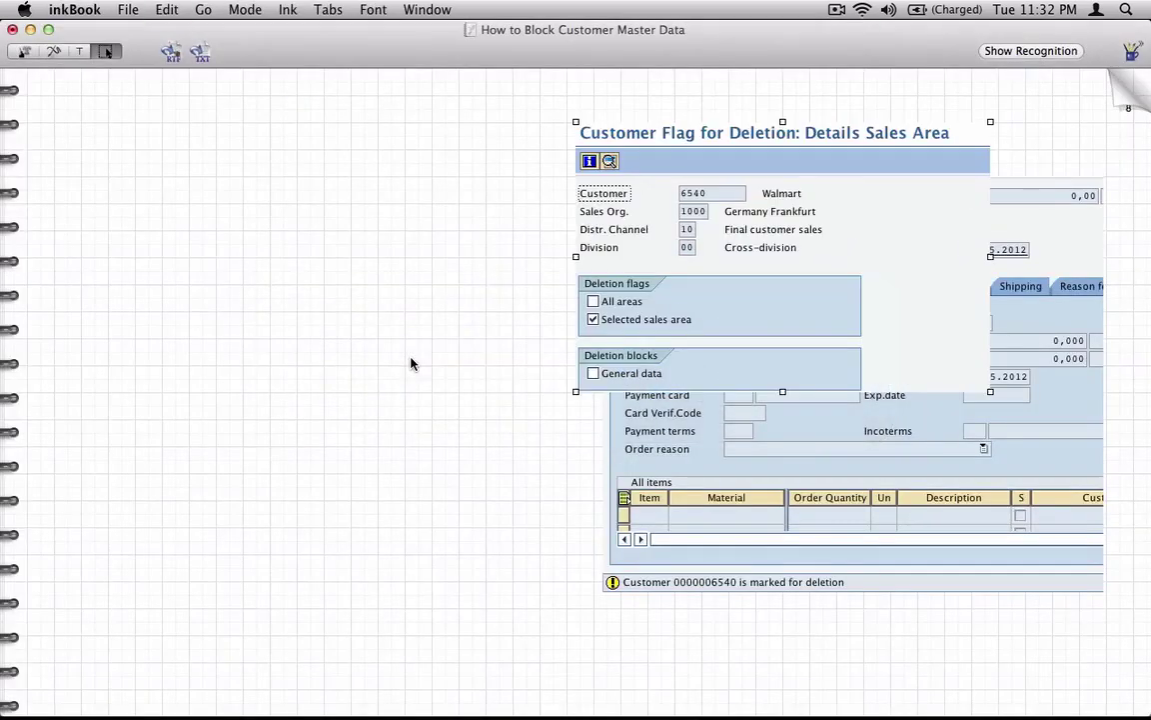
left_click(53, 50)
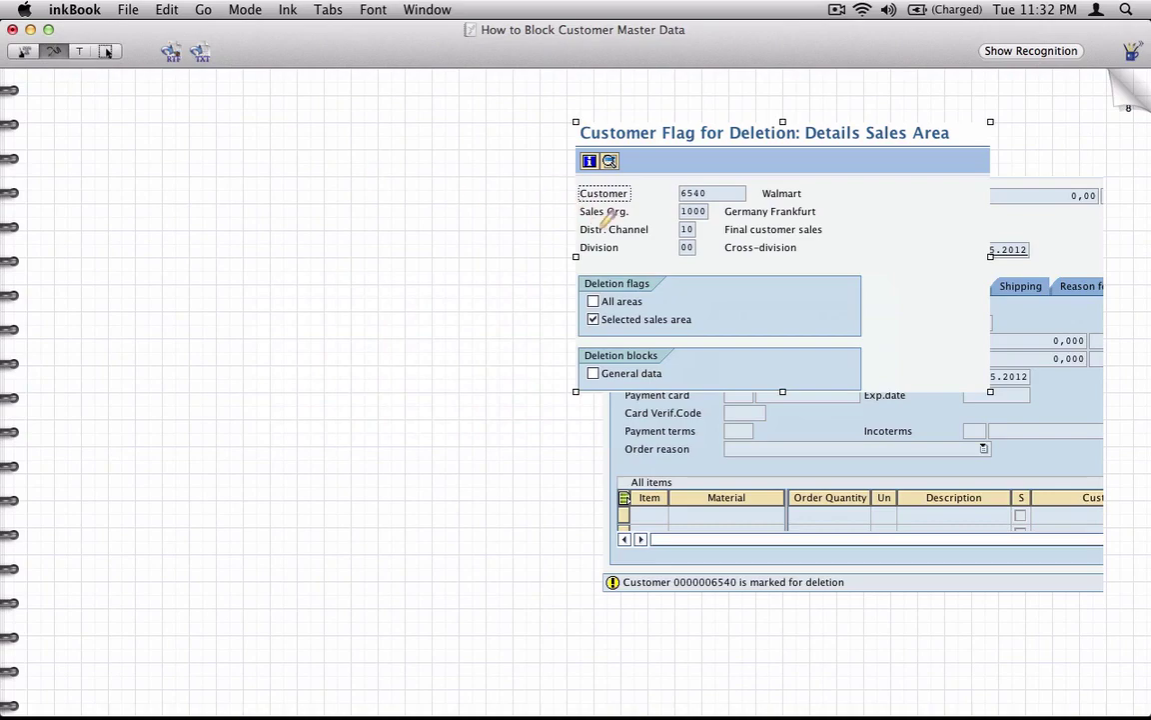
left_click(106, 51)
left_click_drag(590, 150, 90, 288)
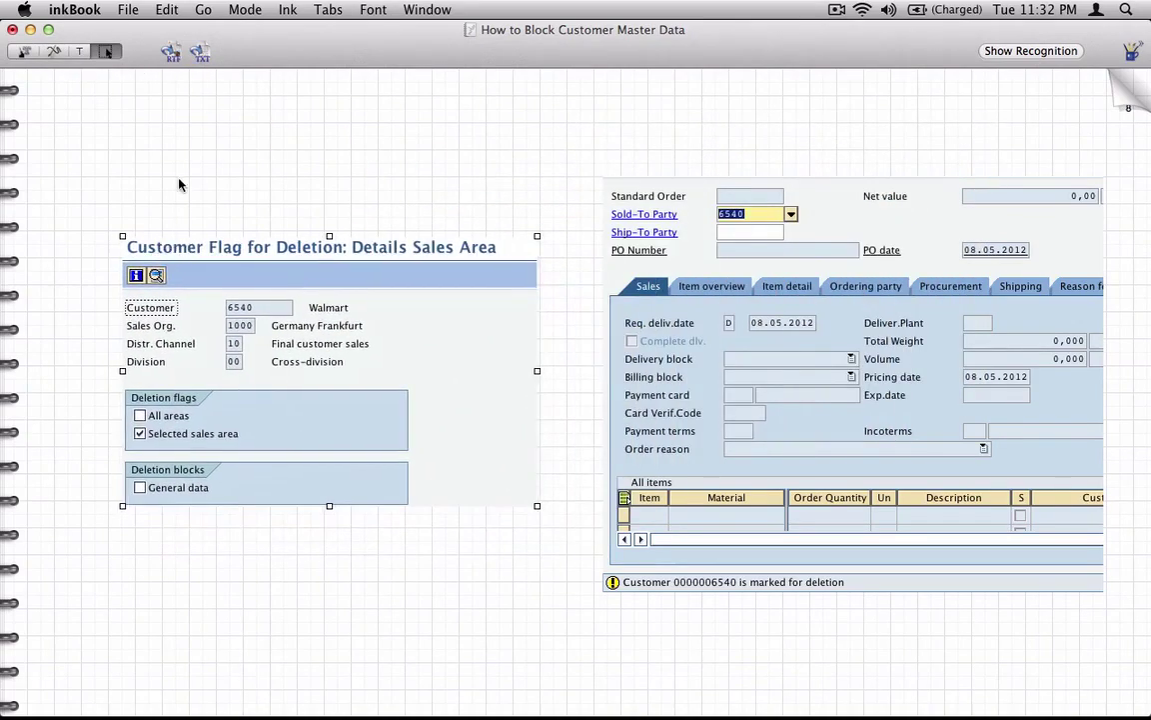
Handwrite "VD06 → To flag a C.M. for deletion" above the deletion flag screenshot
left_click(53, 50)
mouse_move(207, 187)
left_mouse_down()
mouse_move(222, 187)
mouse_move(225, 211)
mouse_move(257, 192)
mouse_move(261, 207)
mouse_move(351, 168)
left_mouse_up()
mouse_move(338, 163)
left_mouse_down()
mouse_move(344, 178)
mouse_move(379, 151)
mouse_move(417, 177)
left_mouse_up()
mouse_move(436, 122)
left_mouse_down()
mouse_move(427, 146)
mouse_move(445, 174)
mouse_move(467, 139)
mouse_move(514, 115)
mouse_move(546, 135)
mouse_move(576, 105)
mouse_move(612, 108)
left_mouse_up()
left_click(504, 121)
left_click(532, 120)
mouse_move(617, 110)
left_mouse_down()
mouse_move(627, 90)
mouse_move(645, 108)
left_mouse_up()
mouse_move(639, 96)
left_mouse_down()
mouse_move(653, 94)
mouse_move(652, 106)
left_mouse_up()
left_click_drag(658, 98, 660, 105)
left_click_drag(663, 106, 669, 98)
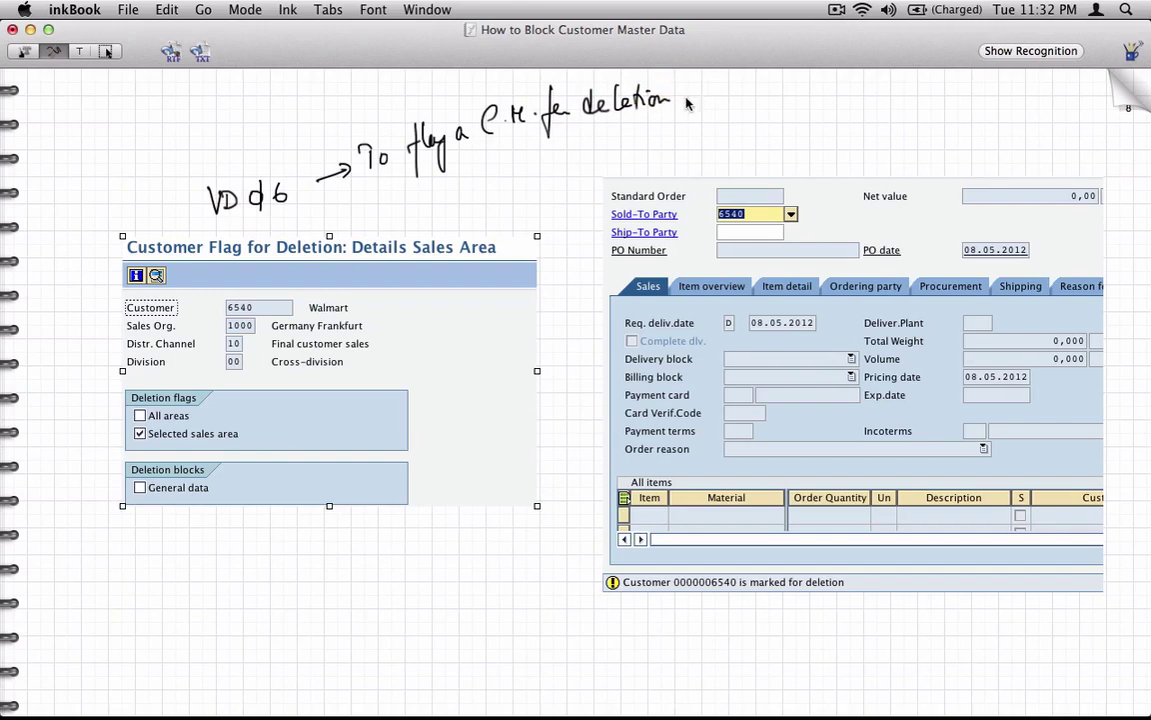
Draw arrows to the two deletion flag options, circle the marked-for-deletion message and label it "Warning"
mouse_move(250, 435)
left_mouse_down()
mouse_move(297, 428)
mouse_move(268, 443)
left_mouse_up()
mouse_move(90, 412)
left_mouse_down()
mouse_move(126, 406)
mouse_move(114, 418)
left_mouse_up()
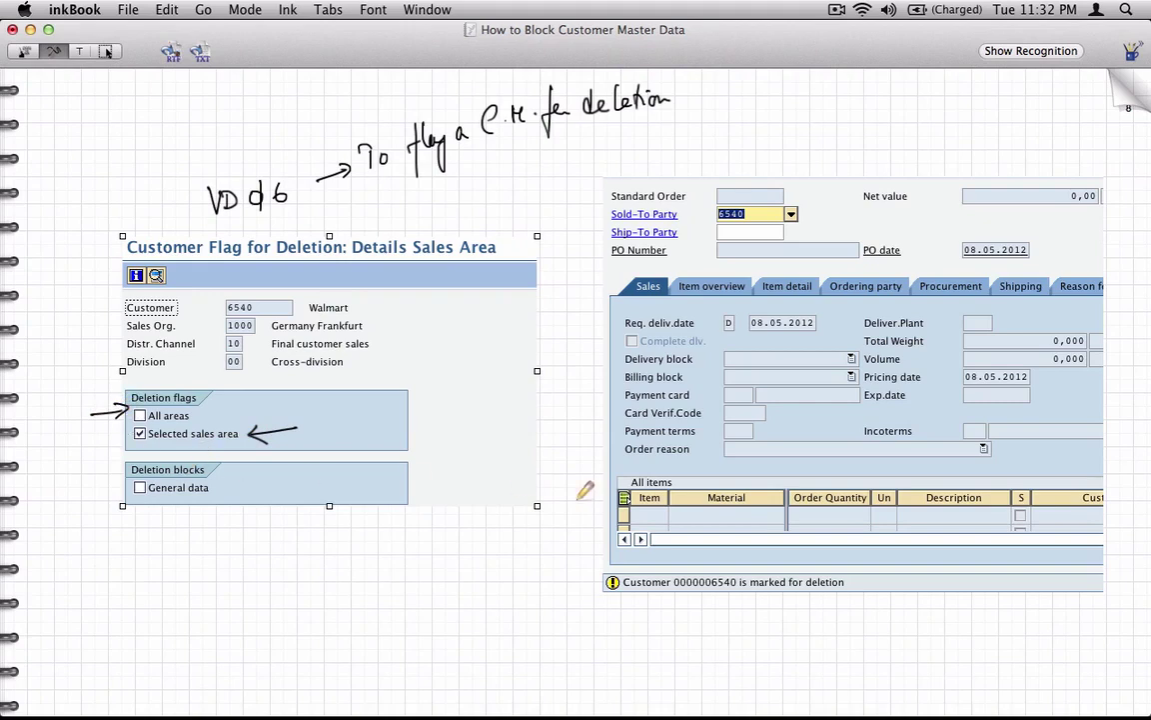
mouse_move(831, 570)
left_mouse_down()
mouse_move(719, 552)
mouse_move(594, 560)
mouse_move(740, 610)
mouse_move(850, 594)
mouse_move(842, 565)
mouse_move(815, 573)
left_mouse_up()
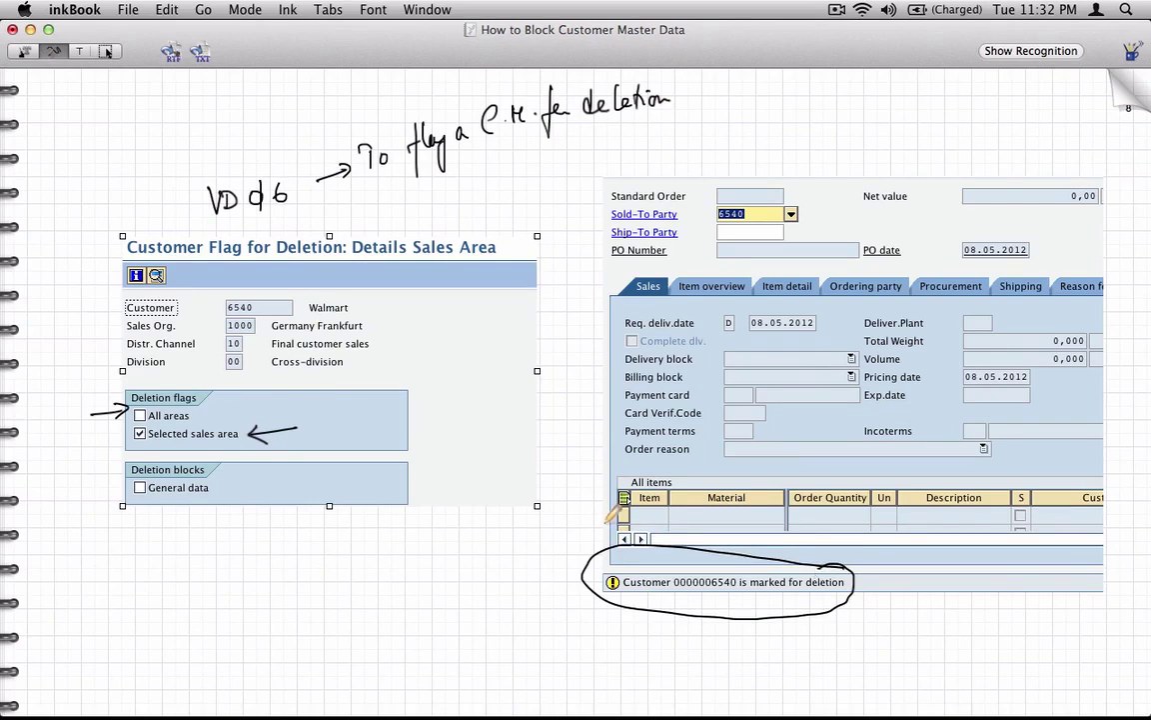
mouse_move(736, 607)
left_mouse_down()
mouse_move(729, 664)
mouse_move(794, 662)
left_mouse_up()
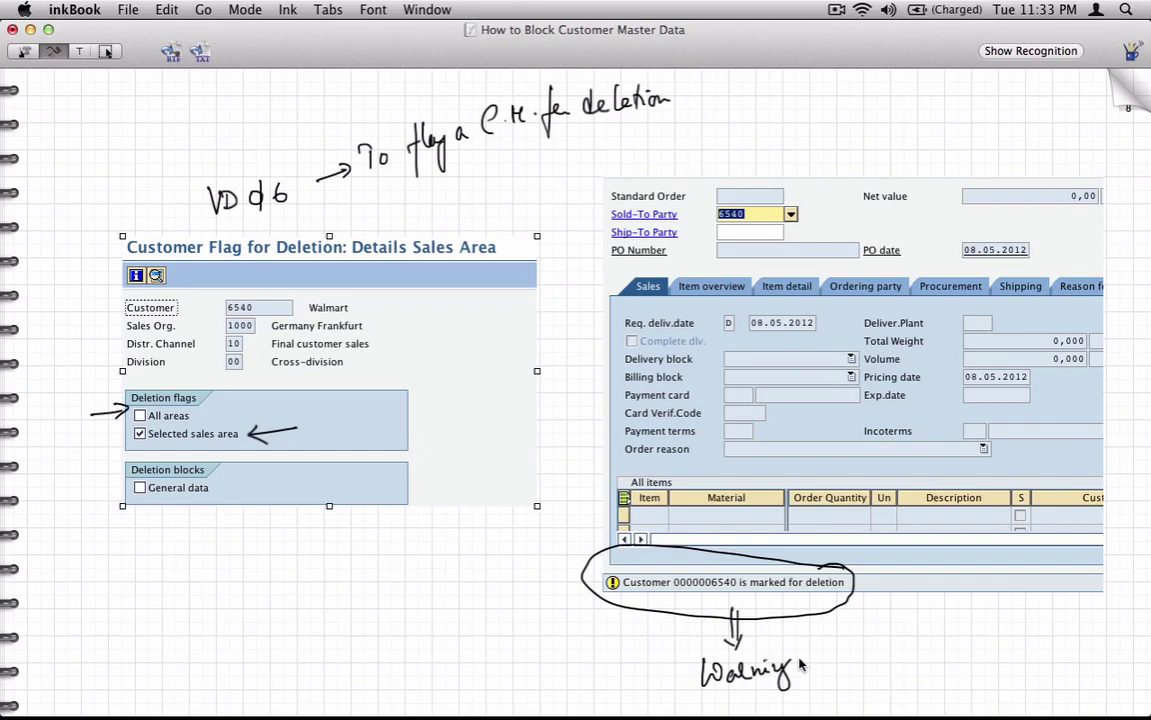
Go back through the notebook to page 1 to review the introduction to customer blocking
left_click(1147, 83)
left_click(1147, 84)
left_click(1147, 85)
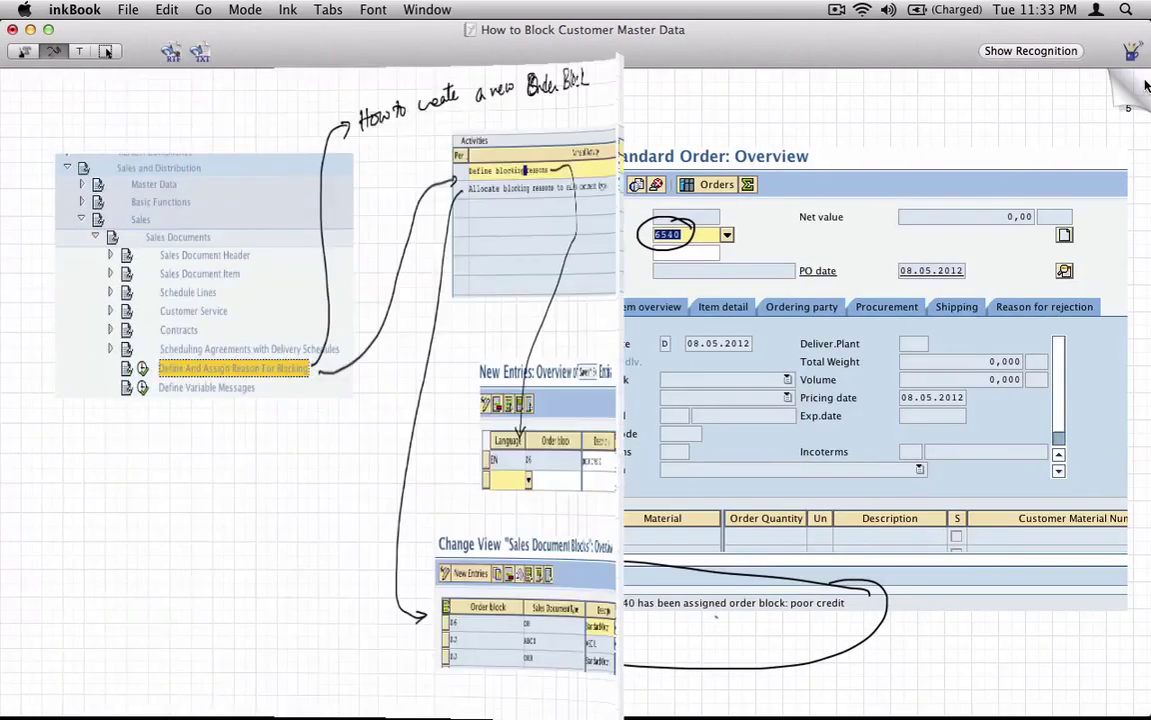
left_click(1146, 86)
left_click(1148, 89)
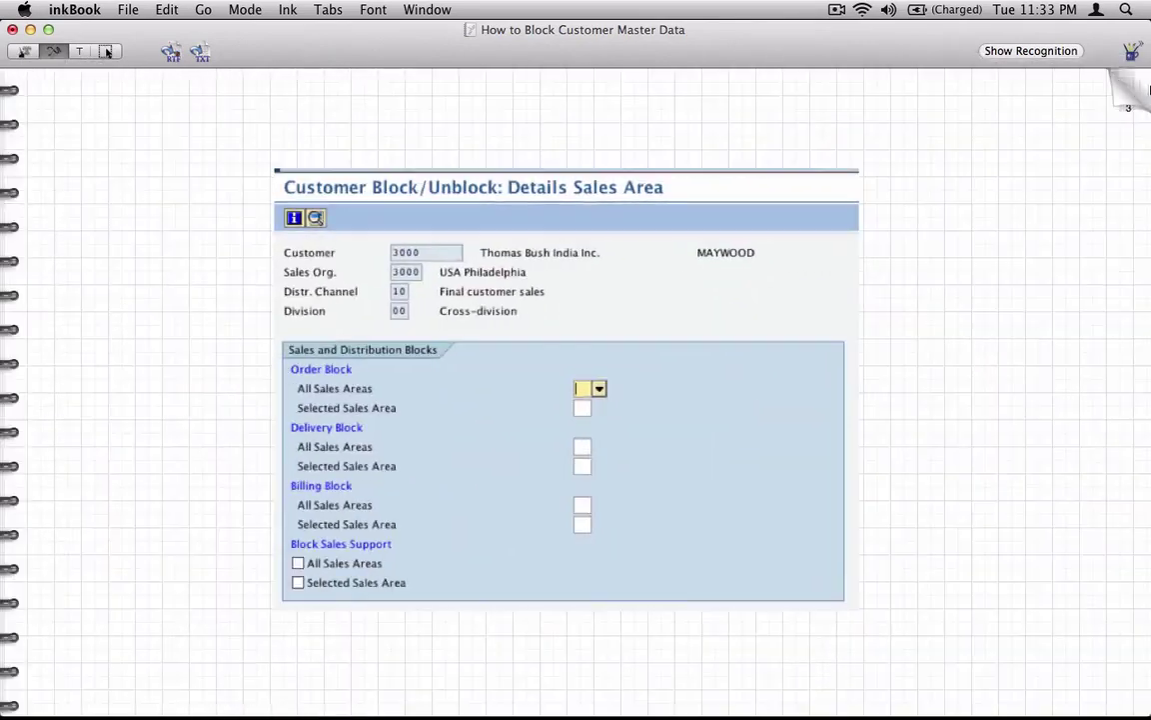
left_click(1146, 88)
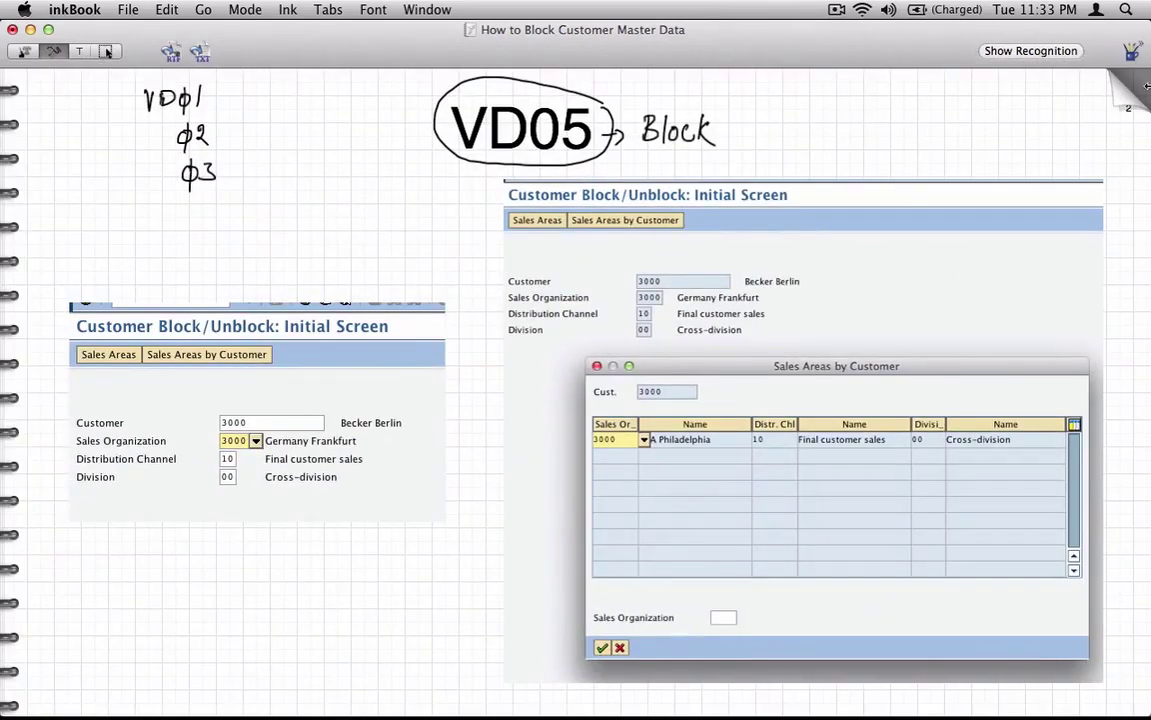
left_click(1132, 88)
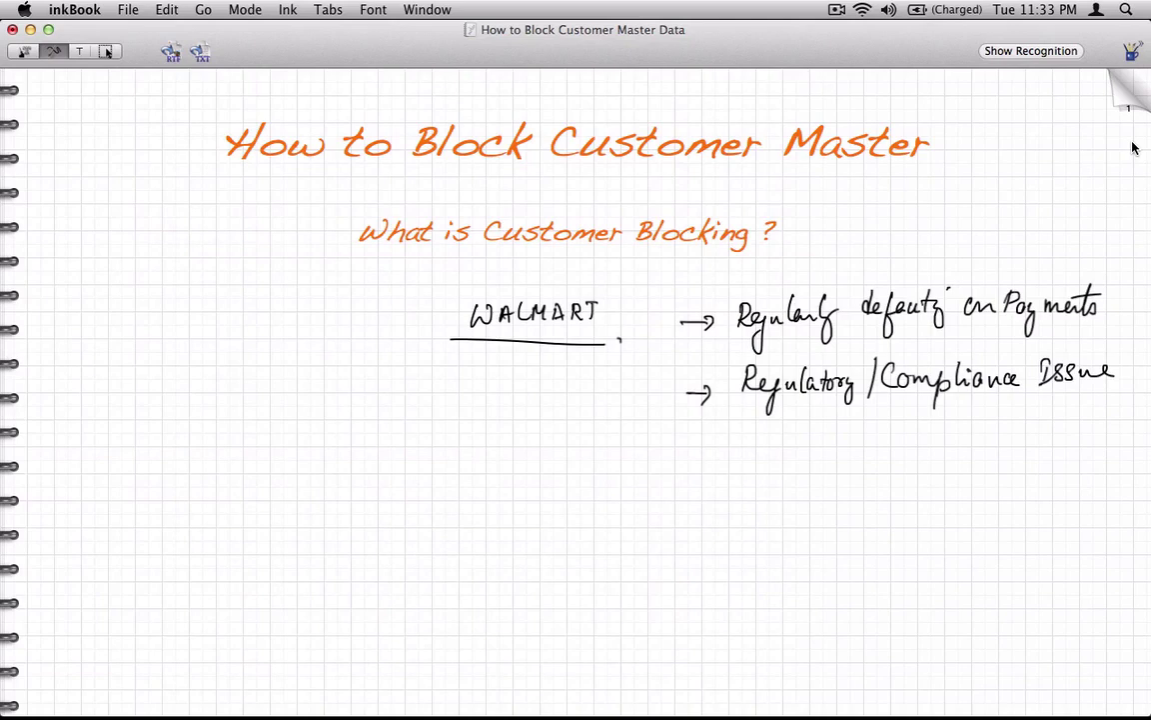
On page 2, draw an arrow to the Customer field, bracket the sales area fields and point to Sales Areas by Customer
left_click(1127, 95)
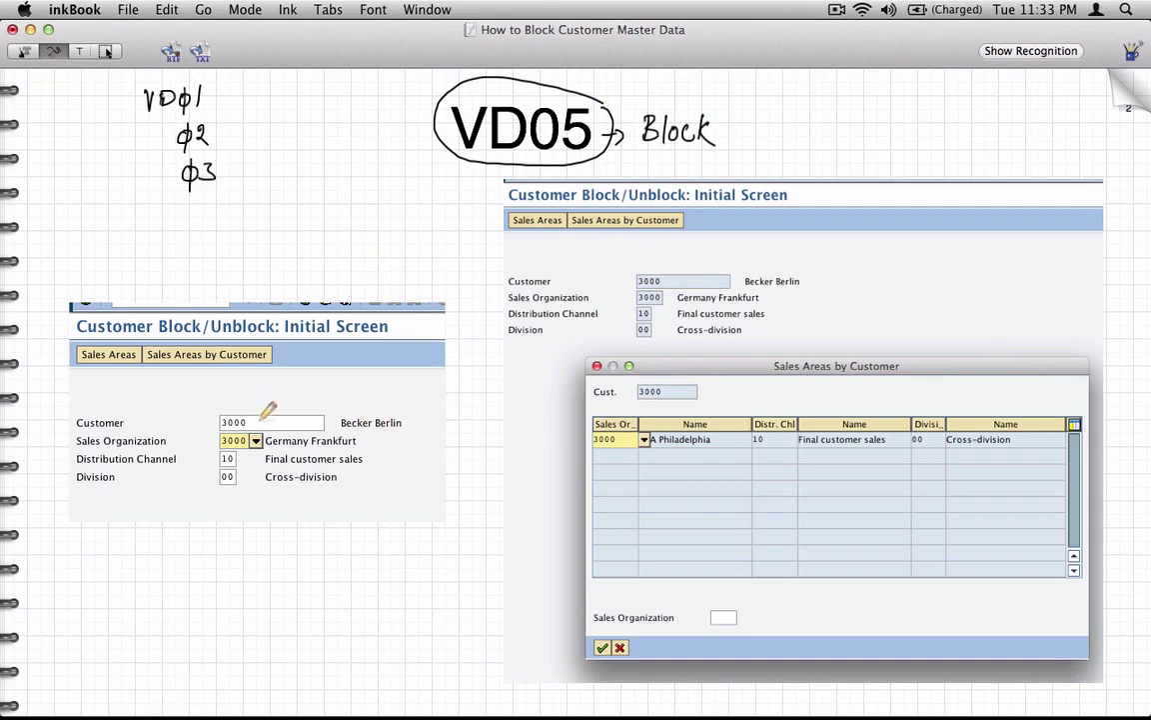
left_click_drag(256, 422, 265, 423)
left_click_drag(383, 432, 377, 498)
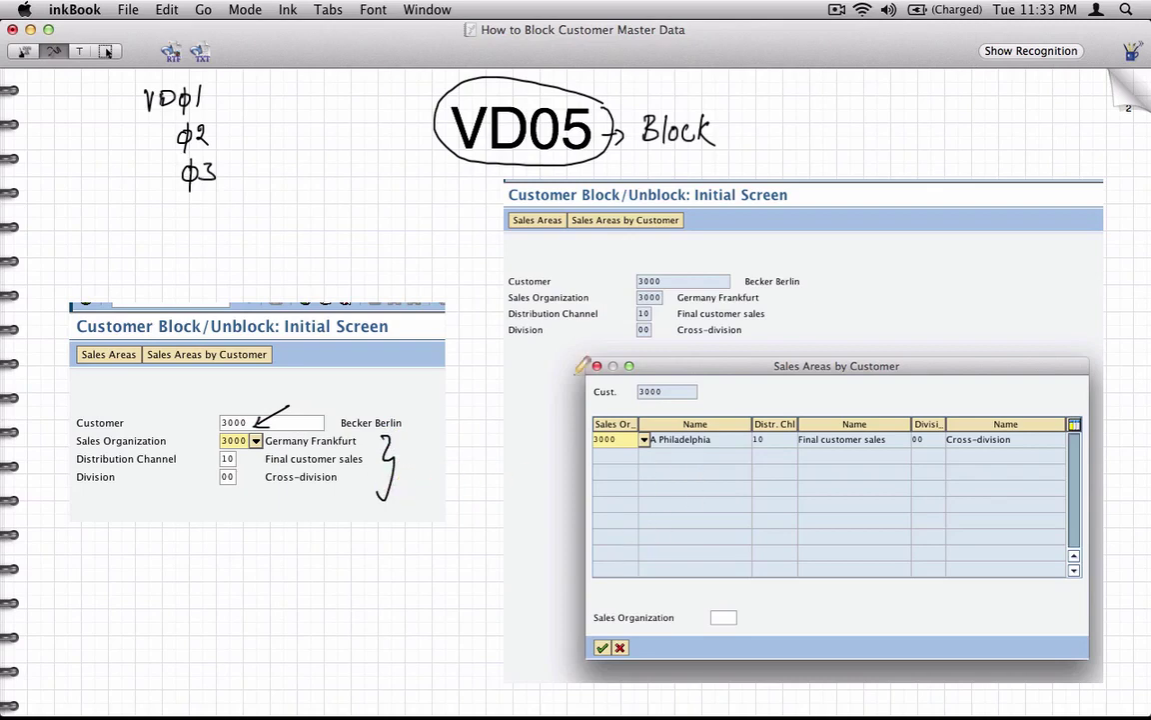
mouse_move(257, 311)
left_mouse_down()
mouse_move(217, 350)
mouse_move(234, 346)
left_mouse_up()
On page 3, draw arrows to both Order Block fields and bracket the Order, Delivery and Billing Block sections
key("Right")
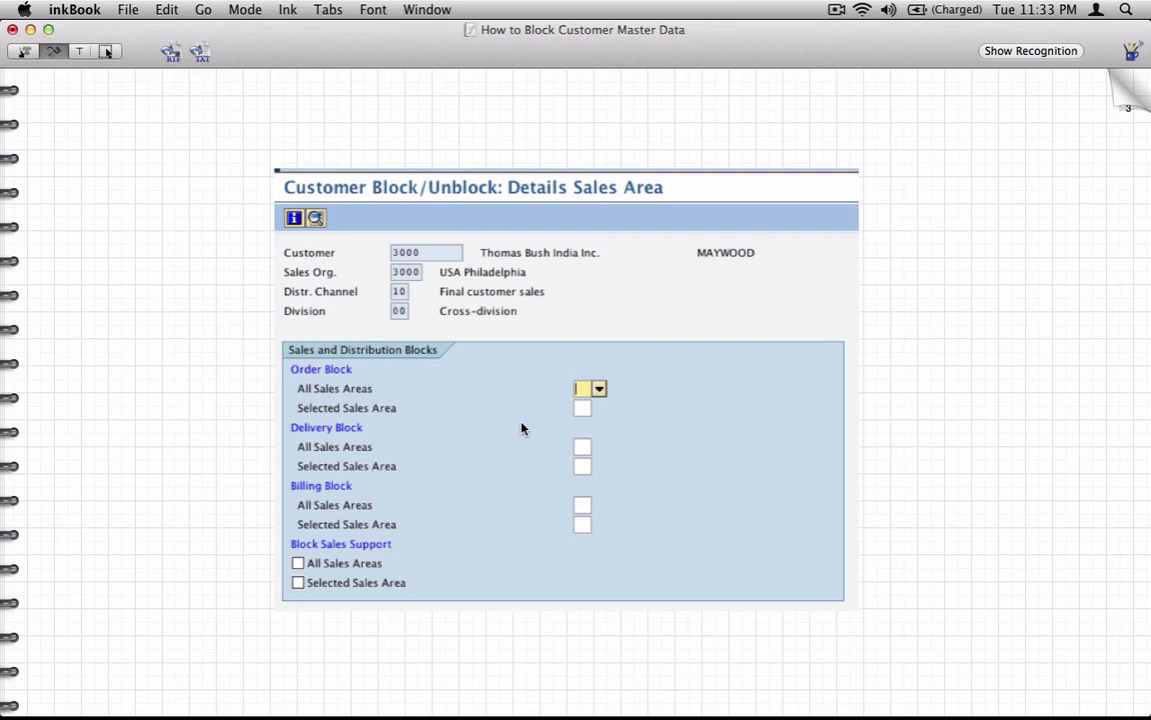
mouse_move(663, 372)
left_mouse_down()
mouse_move(614, 390)
mouse_move(638, 394)
left_mouse_up()
left_click_drag(616, 432, 595, 417)
left_click_drag(595, 427, 605, 418)
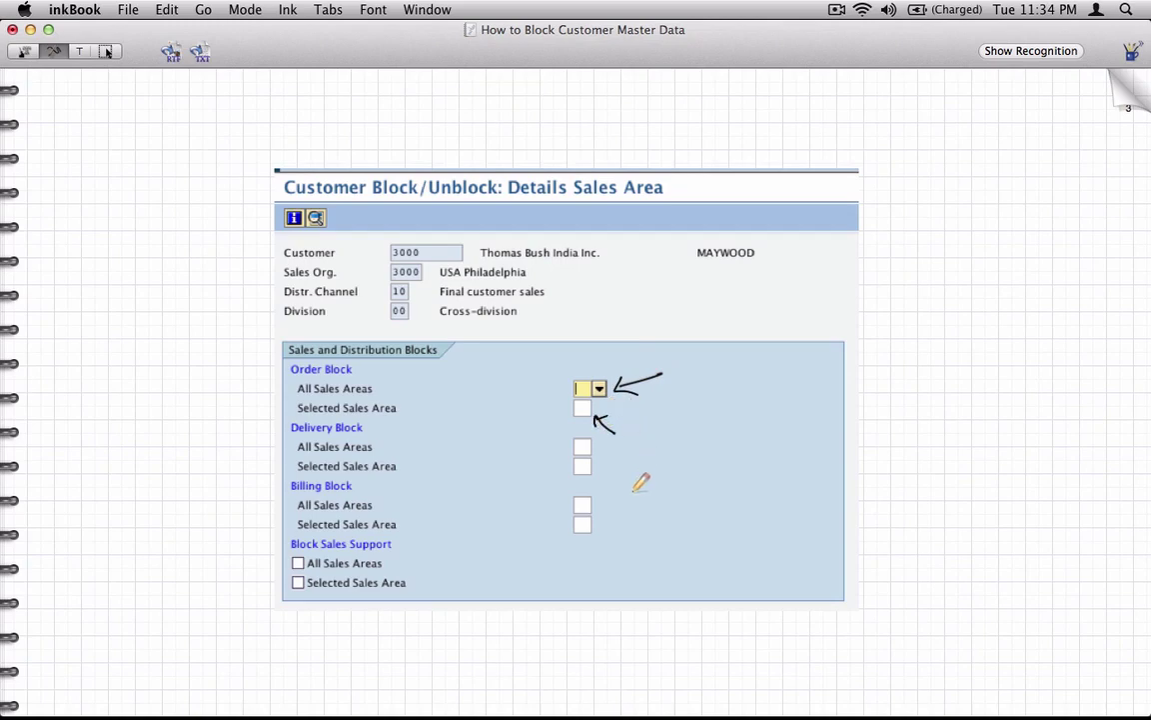
left_click_drag(272, 358, 269, 475)
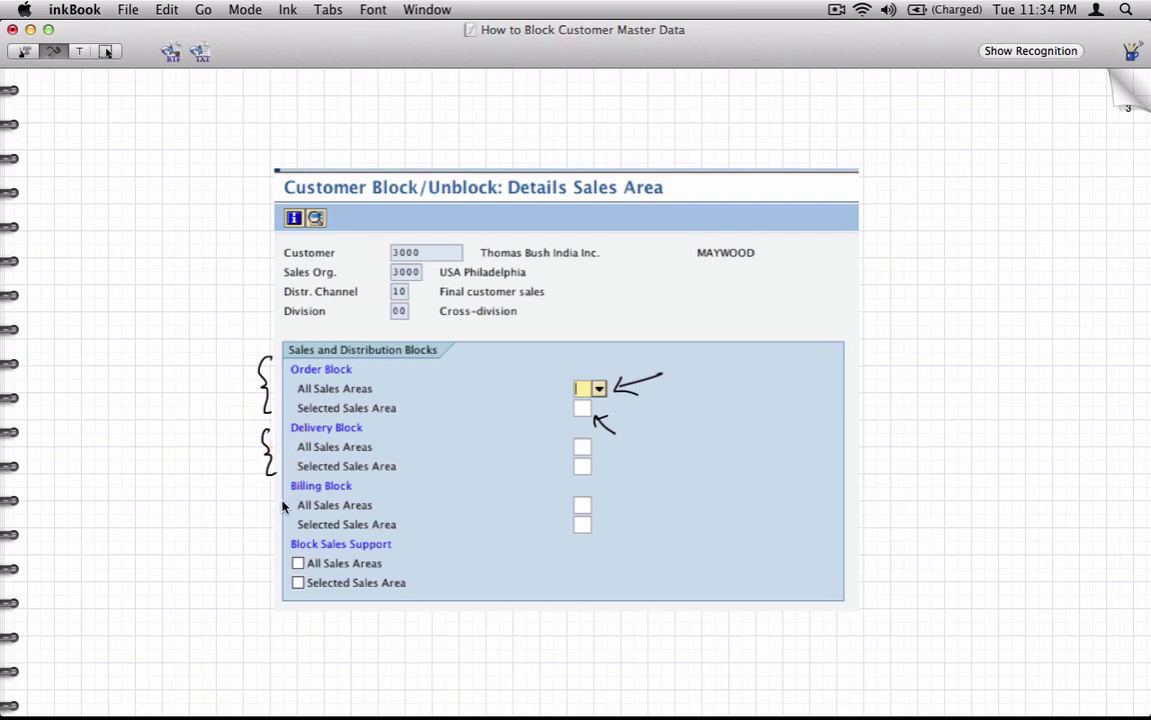
left_click_drag(278, 489, 278, 539)
On page 5, write "SPRO > IMG" and mark the path to Define And Assign Reason For Blocking plus the Z6 and OR entries
left_click(1121, 98)
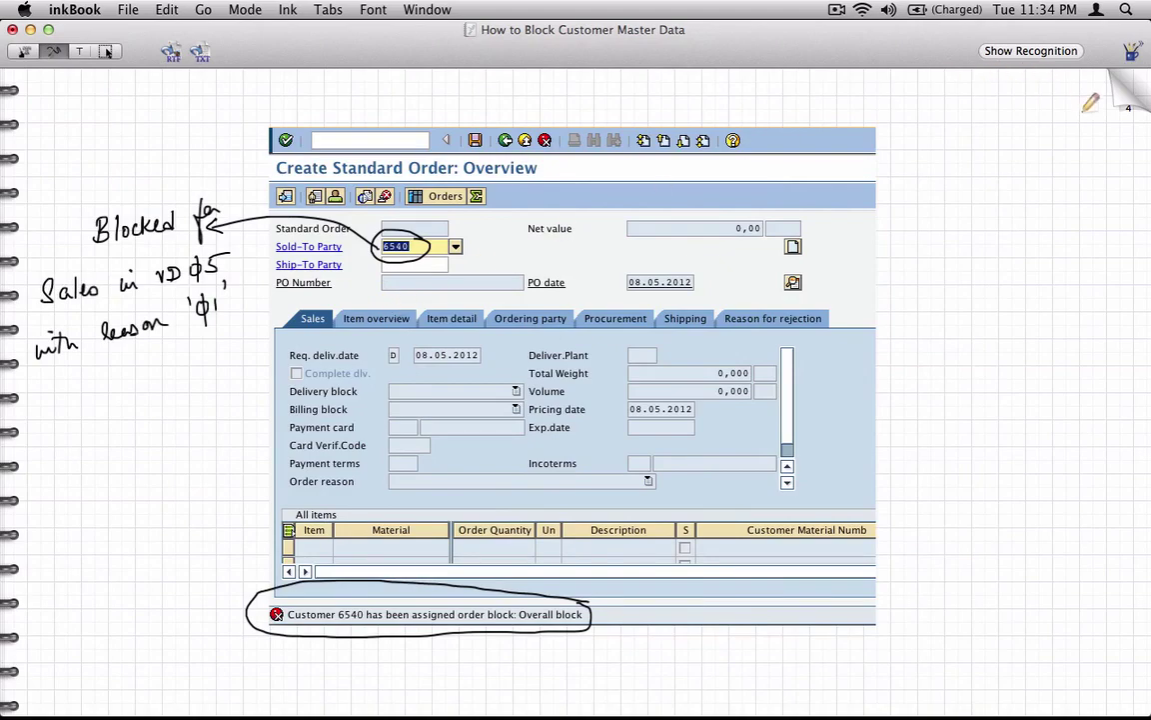
left_click(1129, 107)
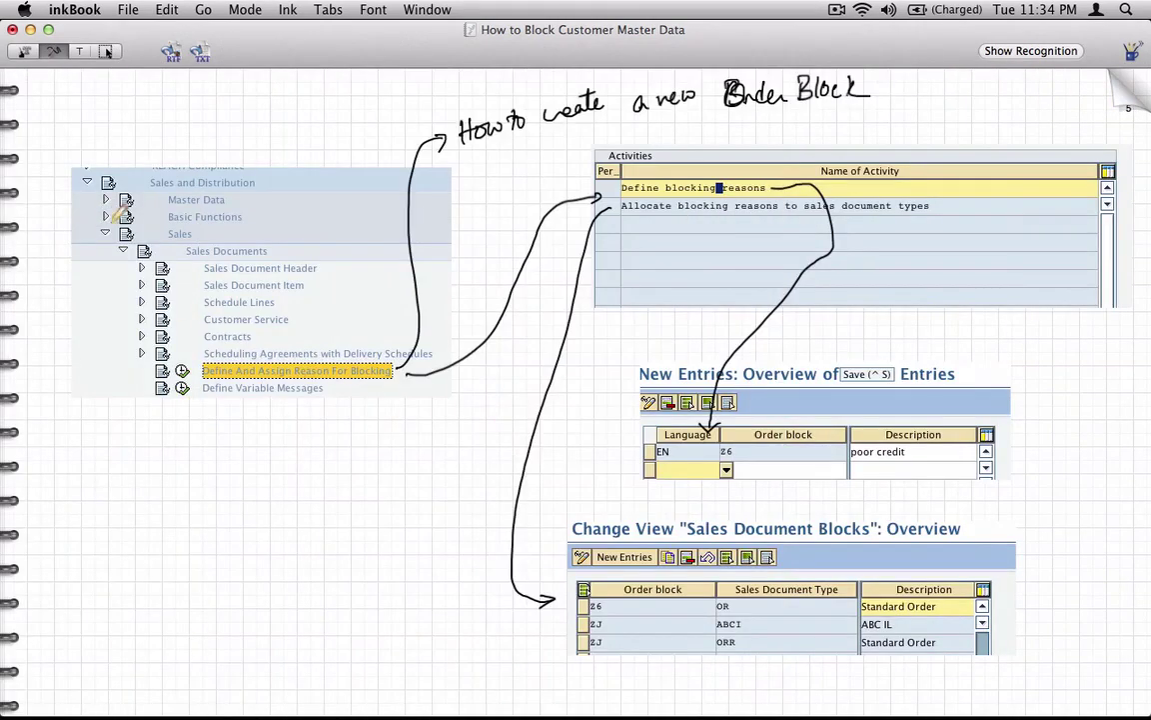
mouse_move(112, 139)
left_mouse_down()
mouse_move(100, 158)
mouse_move(150, 141)
mouse_move(170, 156)
mouse_move(222, 152)
mouse_move(168, 182)
left_mouse_up()
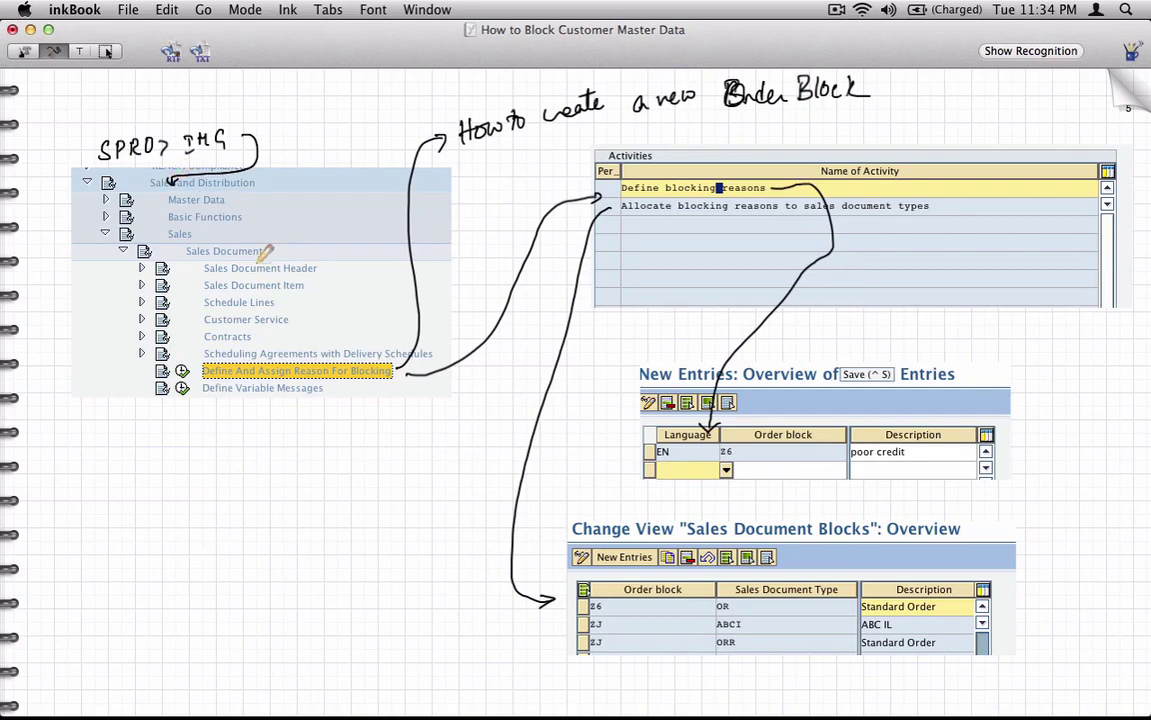
left_click_drag(231, 229, 209, 240)
left_click_drag(291, 244, 266, 250)
mouse_move(377, 361)
left_mouse_down()
mouse_move(222, 358)
mouse_move(172, 370)
mouse_move(350, 379)
mouse_move(403, 358)
left_mouse_up()
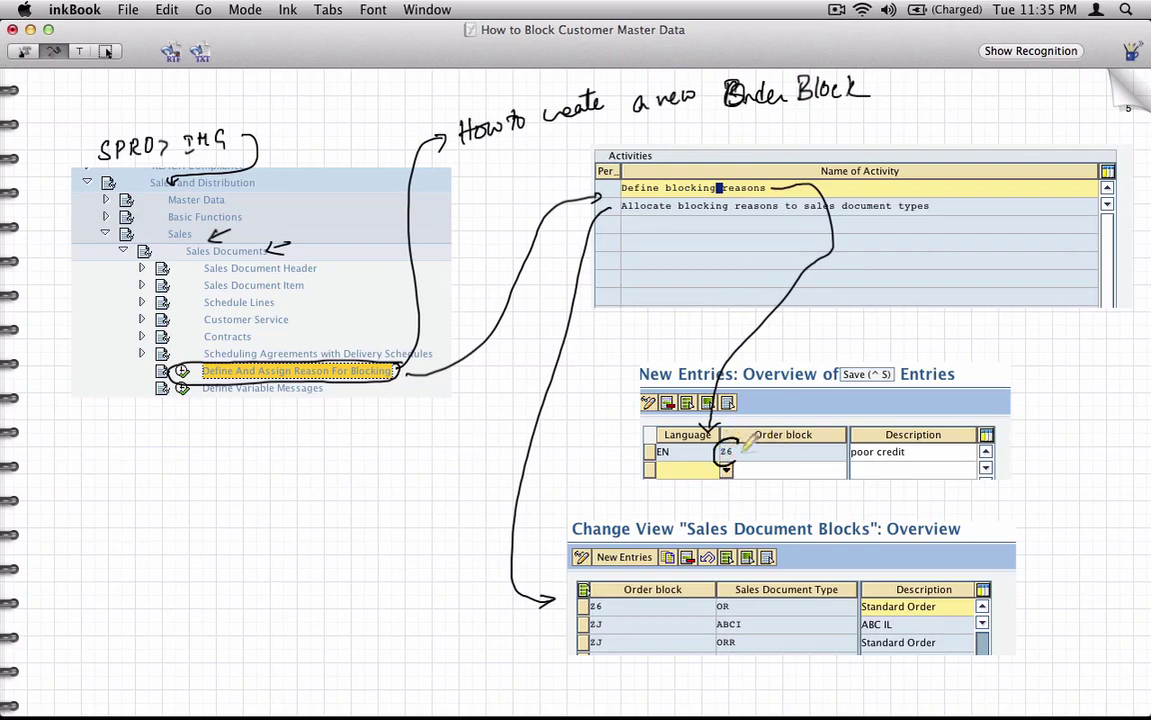
left_click_drag(732, 441, 738, 442)
left_click_drag(745, 593, 733, 604)
On page 6, draw arrows to the circled Z6 poor credit block and the circled sold-to party
left_click(1130, 95)
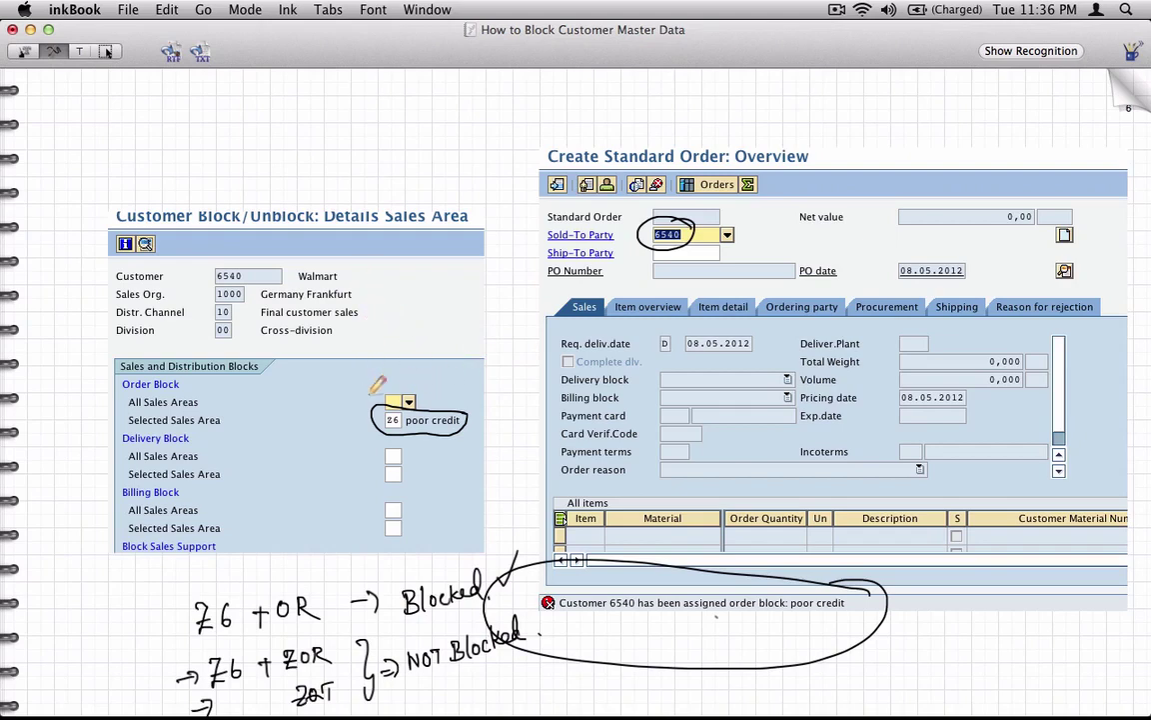
left_click_drag(497, 403, 463, 424)
left_click_drag(733, 211, 704, 224)
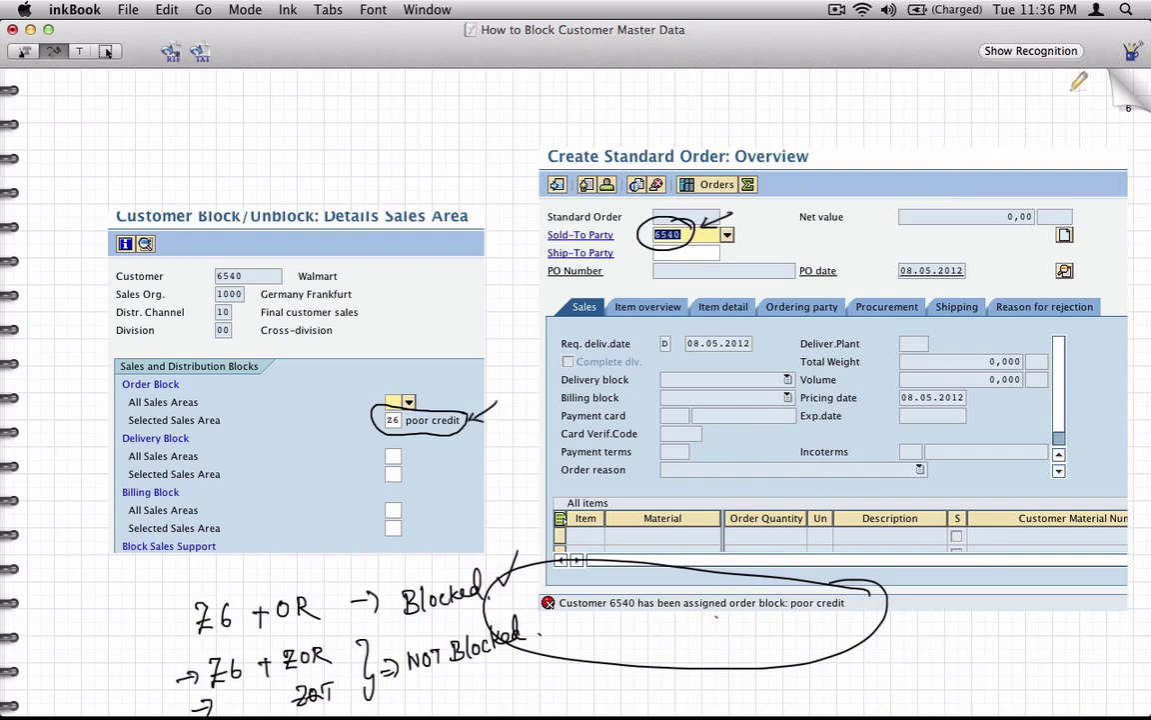
On page 7, add a check mark in front of "MARK for Deletion"
left_click(1009, 95)
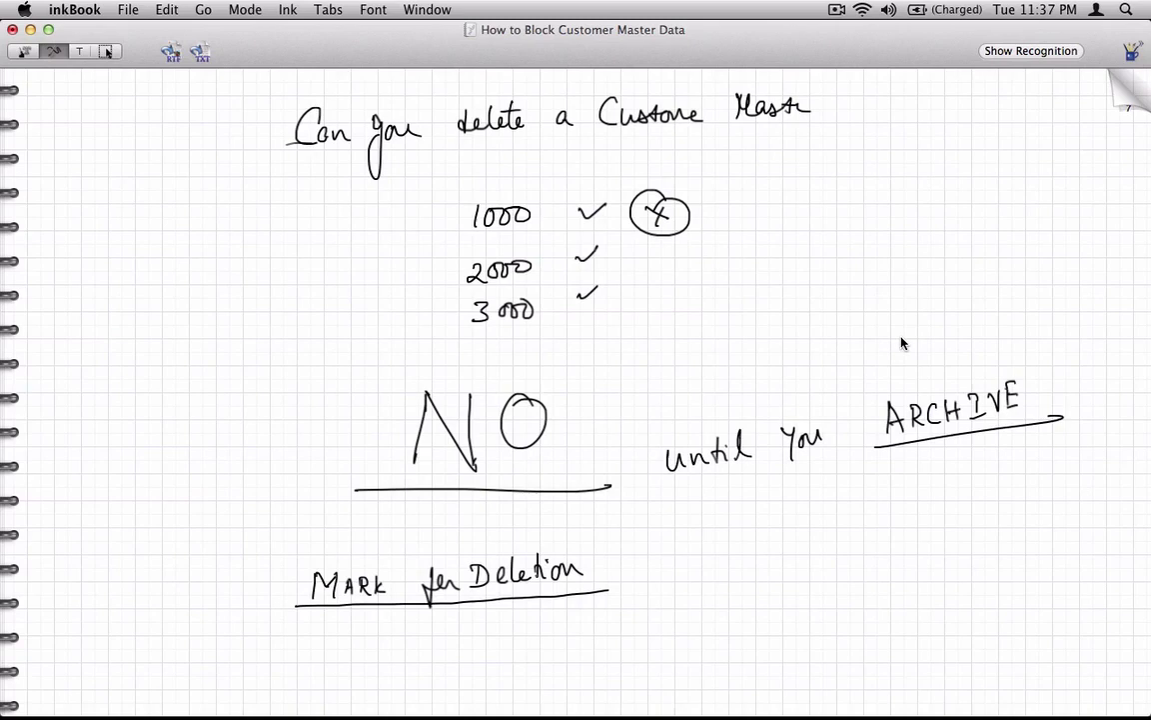
left_click_drag(270, 577, 288, 566)
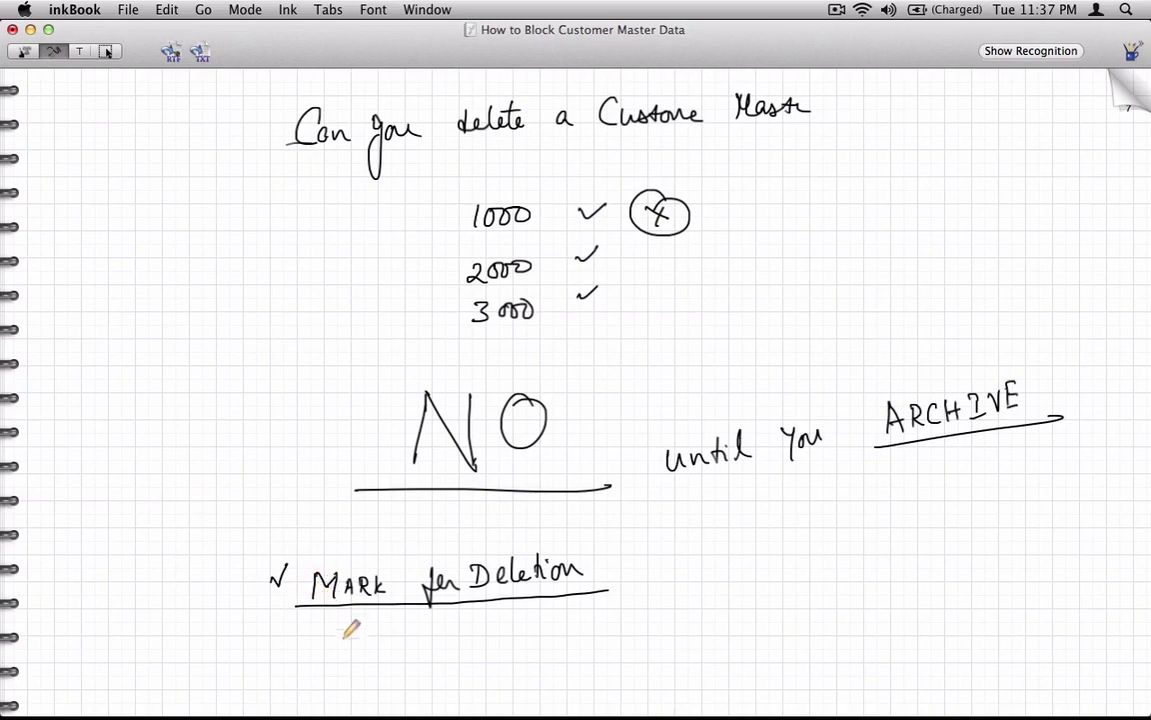